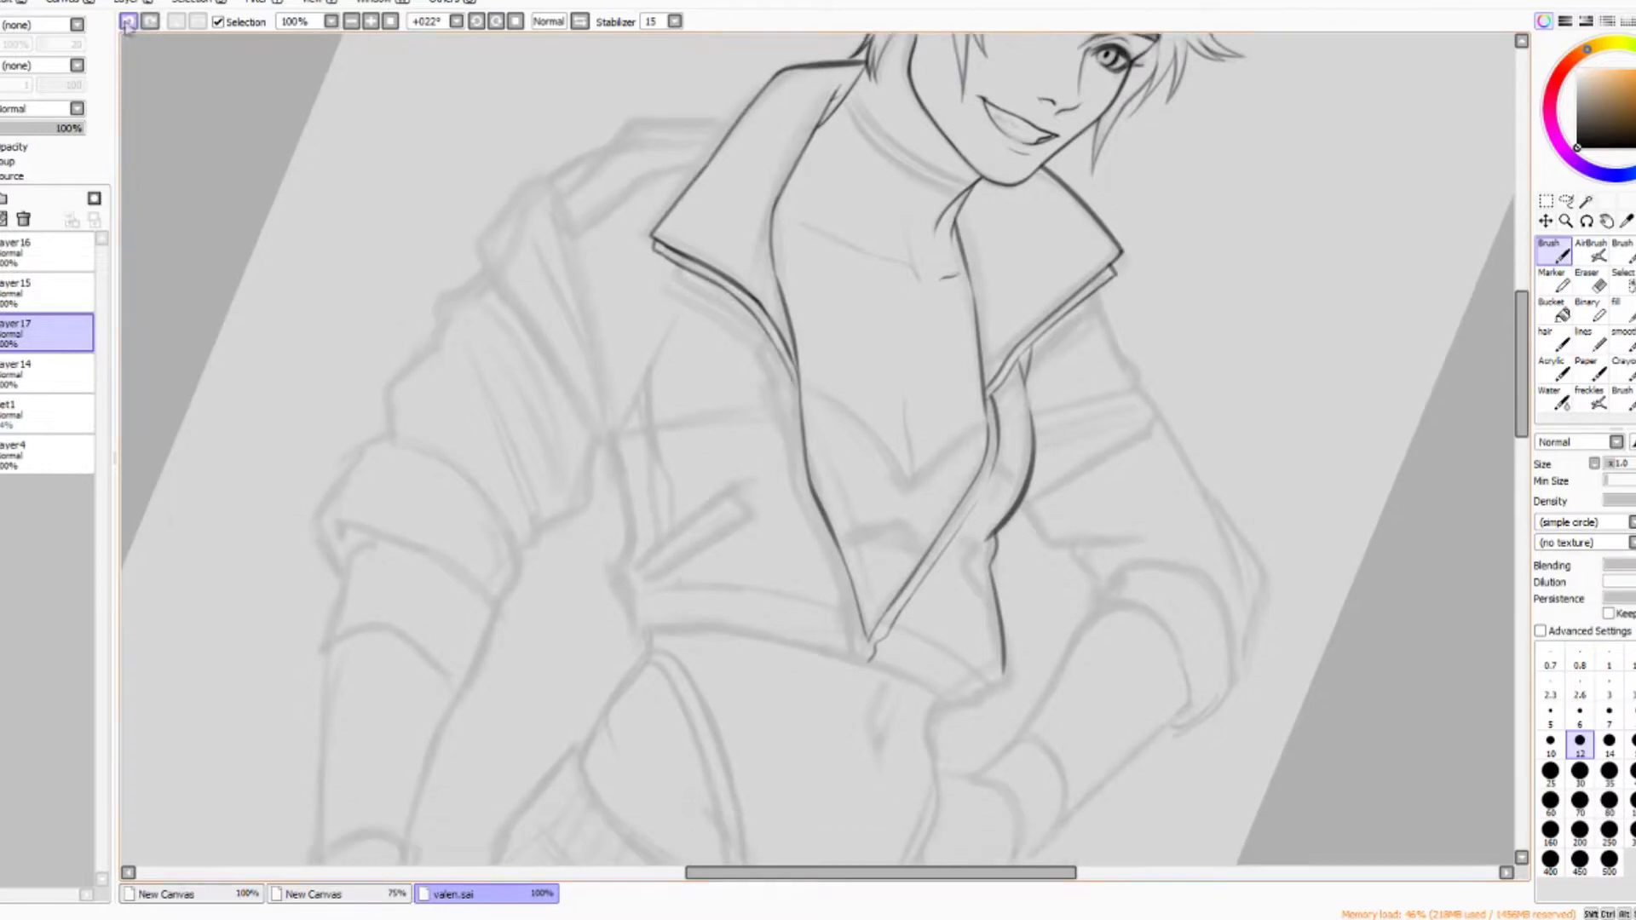
Ink the cropped jacket's front zipper edges and its bottom hem over the sketch.
{"action": "key", "text": "Delete"}
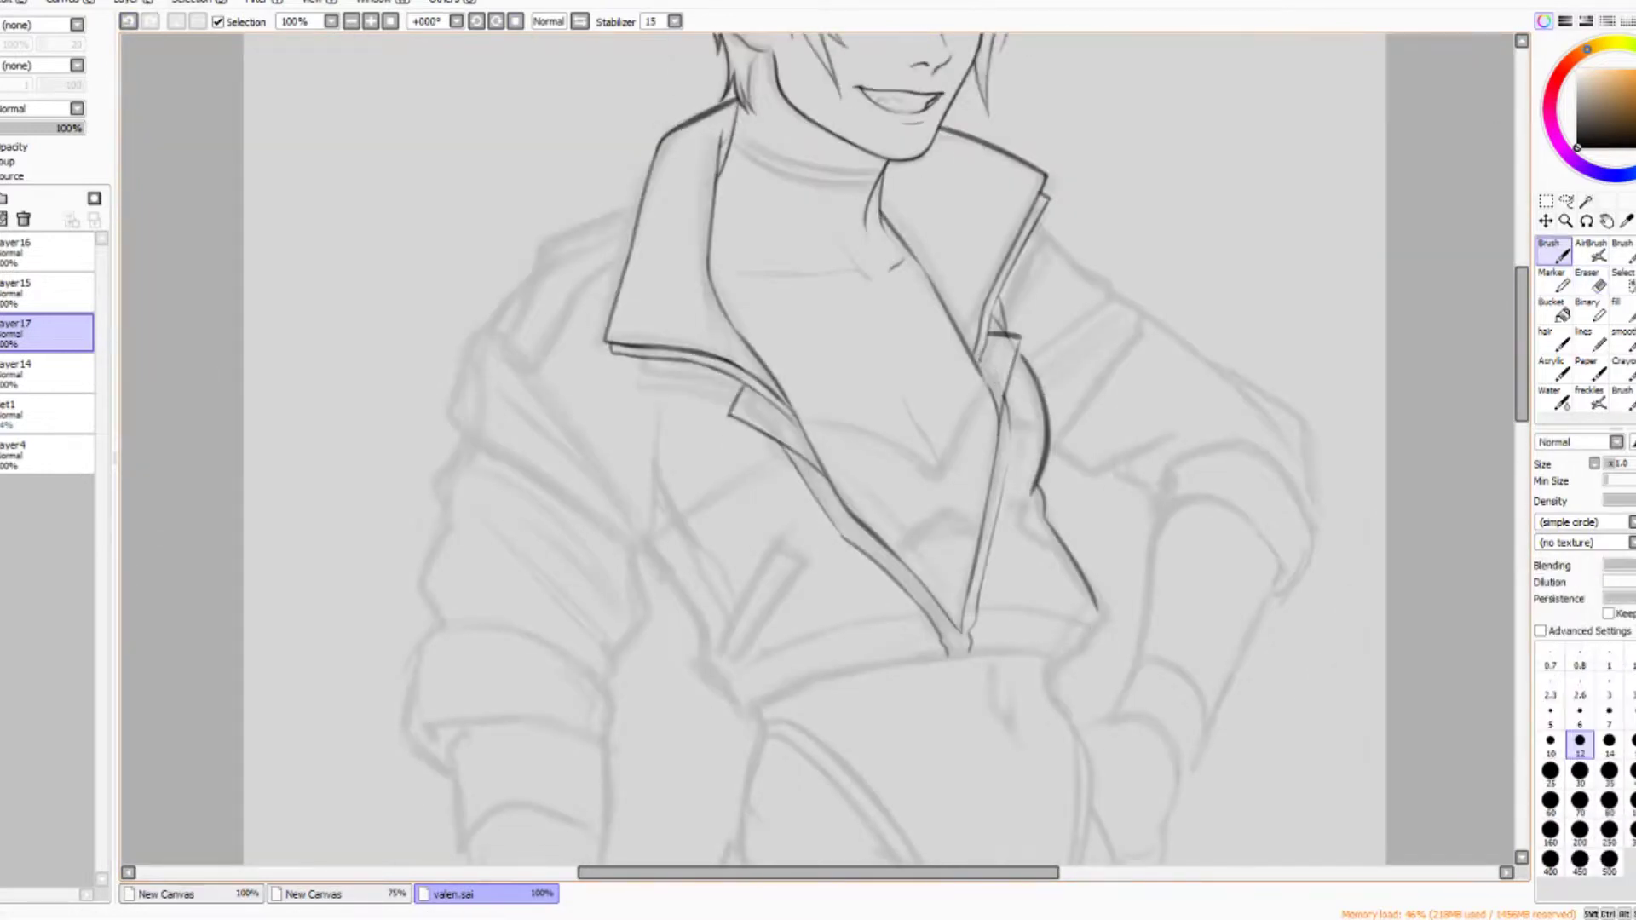
{"action": "left_click_drag", "start_coordinate": [729, 682], "coordinate": [947, 658]}
{"action": "left_click_drag", "start_coordinate": [1099, 609], "coordinate": [1061, 665]}
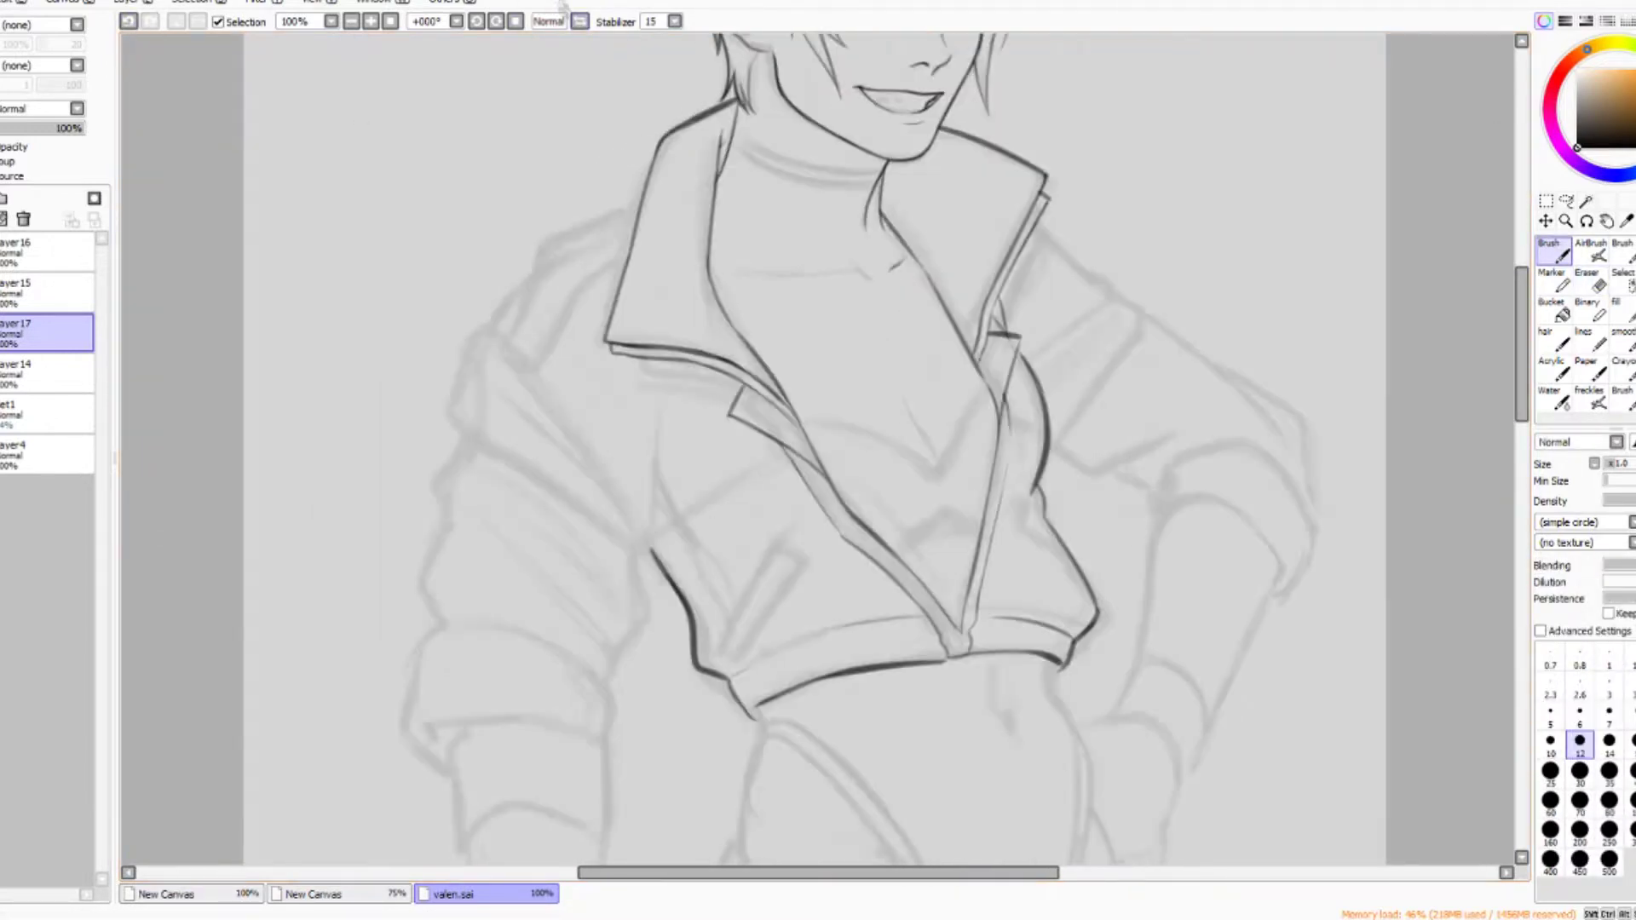
Ink the lowered arm's sleeve with its outer contour, fabric folds and rolled cuff.
{"action": "left_click_drag", "start_coordinate": [477, 337], "coordinate": [432, 481]}
{"action": "key", "text": "h"}
{"action": "left_click_drag", "start_coordinate": [1021, 559], "coordinate": [989, 666]}
{"action": "key", "text": "h"}
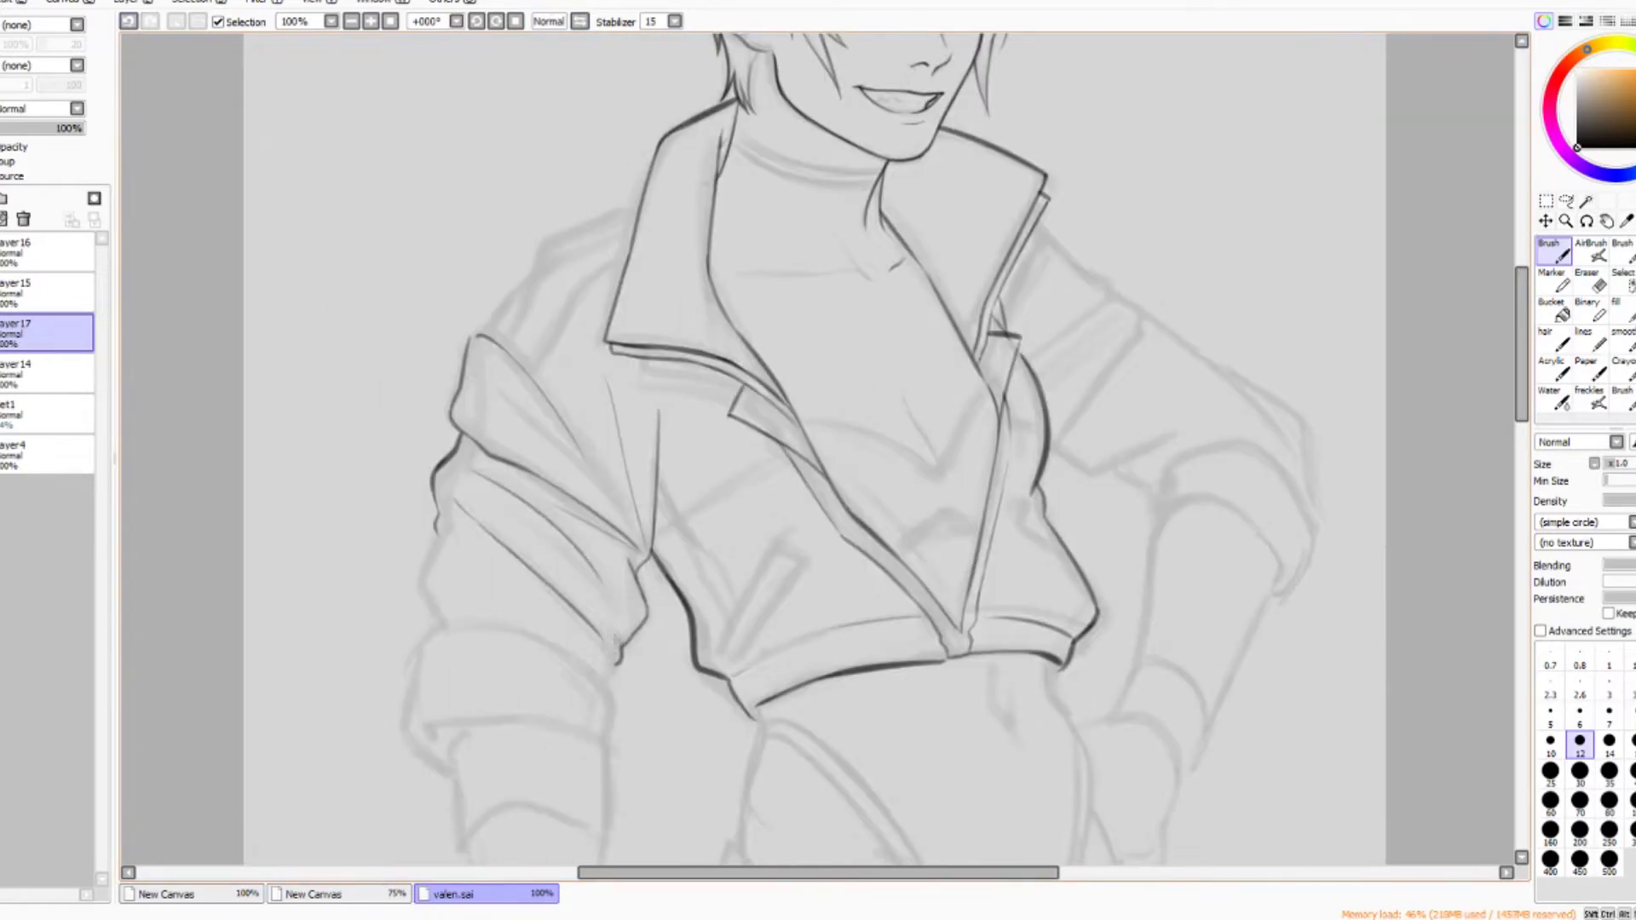
{"action": "key", "text": "h"}
{"action": "scroll", "coordinate": [993, 315], "scroll_direction": "up", "scroll_amount": 2}
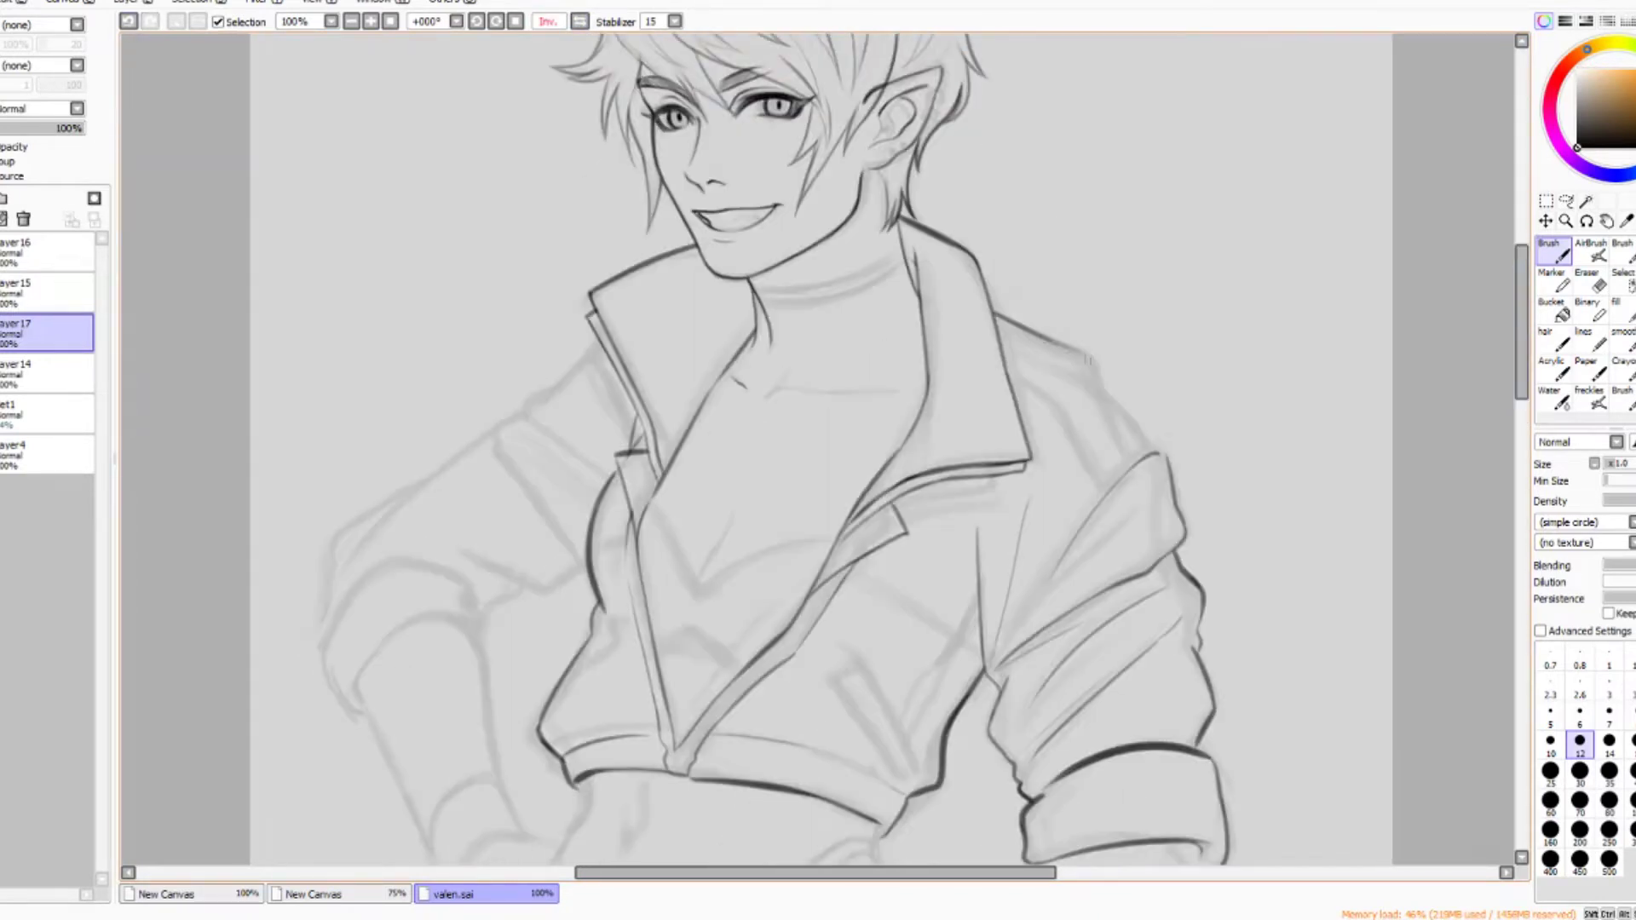
Ink the jacket's shoulder panel and the lowered forearm with its inner sleeve edge.
{"action": "key", "text": "h"}
{"action": "scroll", "coordinate": [818, 460], "scroll_direction": "down", "scroll_amount": 3}
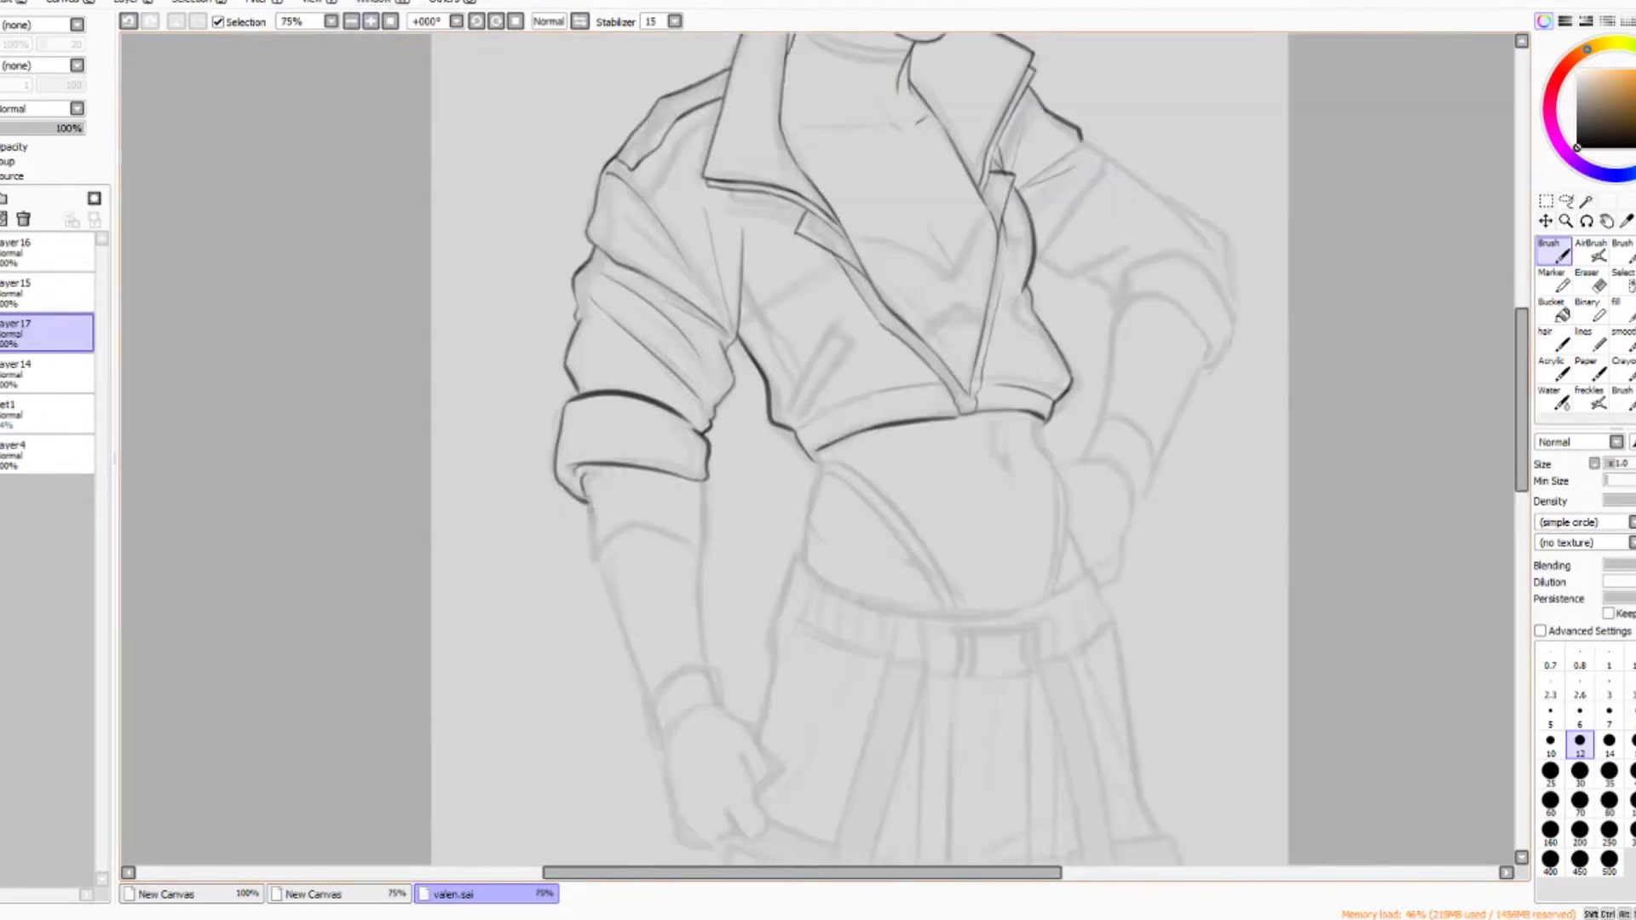
{"action": "scroll", "coordinate": [818, 460], "scroll_direction": "up", "scroll_amount": 3}
{"action": "scroll", "coordinate": [818, 460], "scroll_direction": "down", "scroll_amount": 1}
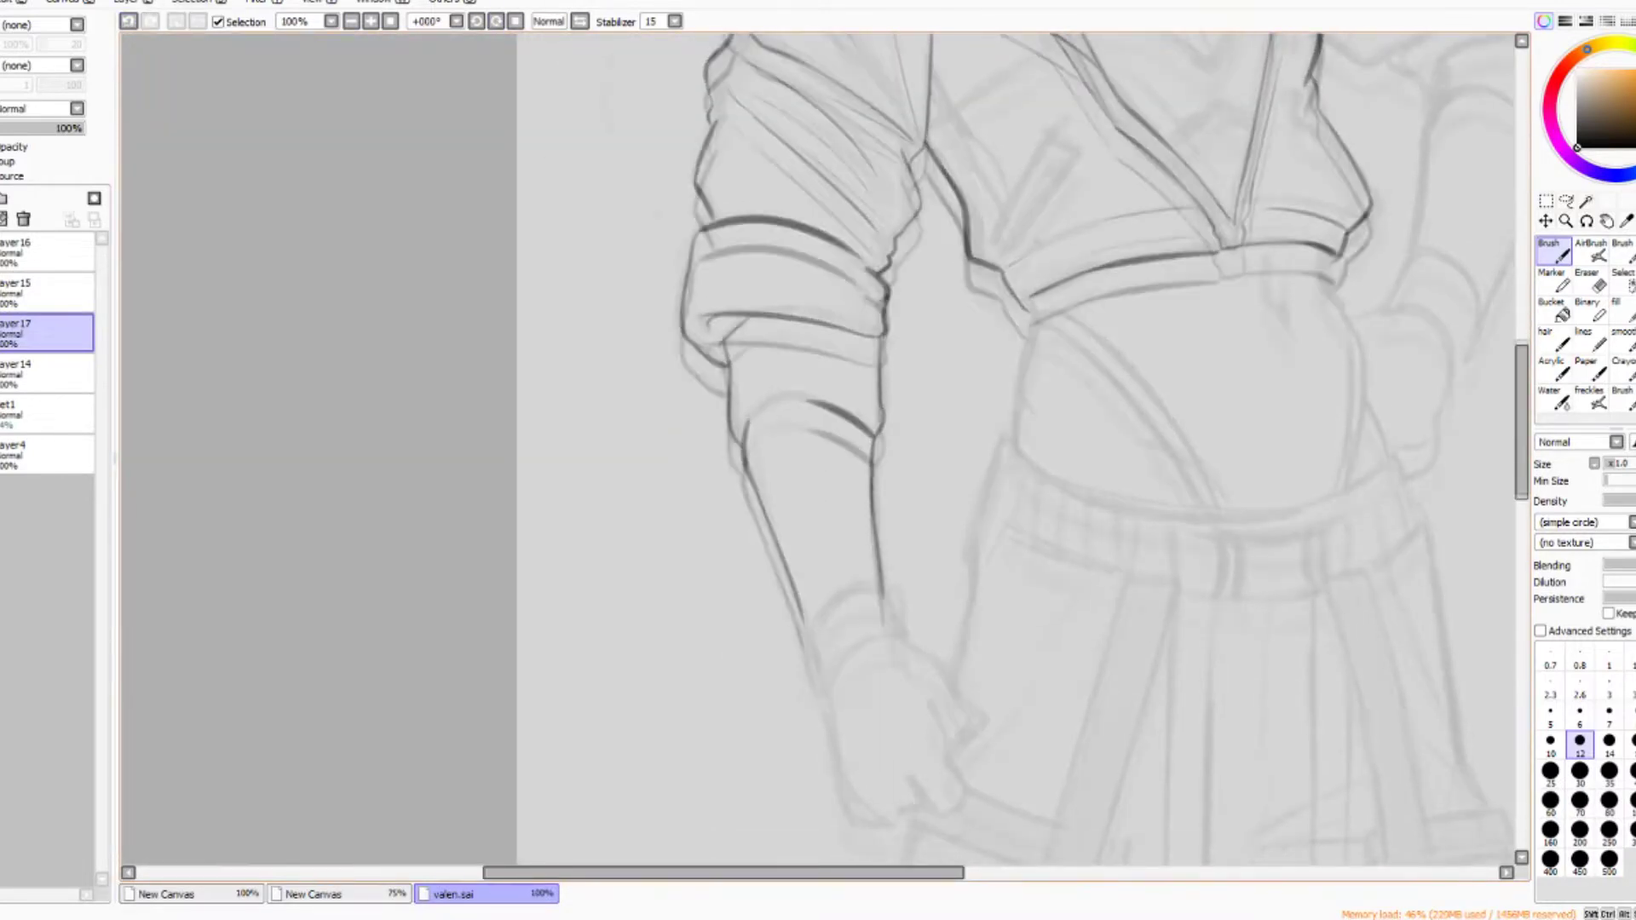
Ink the bent arm's sleeve with its folds, rolled cuff and forearm outline.
{"action": "key", "text": "h"}
{"action": "scroll", "coordinate": [818, 460], "scroll_direction": "up", "scroll_amount": 3}
{"action": "scroll", "coordinate": [818, 460], "scroll_direction": "up", "scroll_amount": 2}
{"action": "scroll", "coordinate": [818, 460], "scroll_direction": "down", "scroll_amount": 2}
{"action": "scroll", "coordinate": [818, 460], "scroll_direction": "left", "scroll_amount": 3}
{"action": "key", "text": "h"}
{"action": "scroll", "coordinate": [818, 460], "scroll_direction": "up", "scroll_amount": 1}
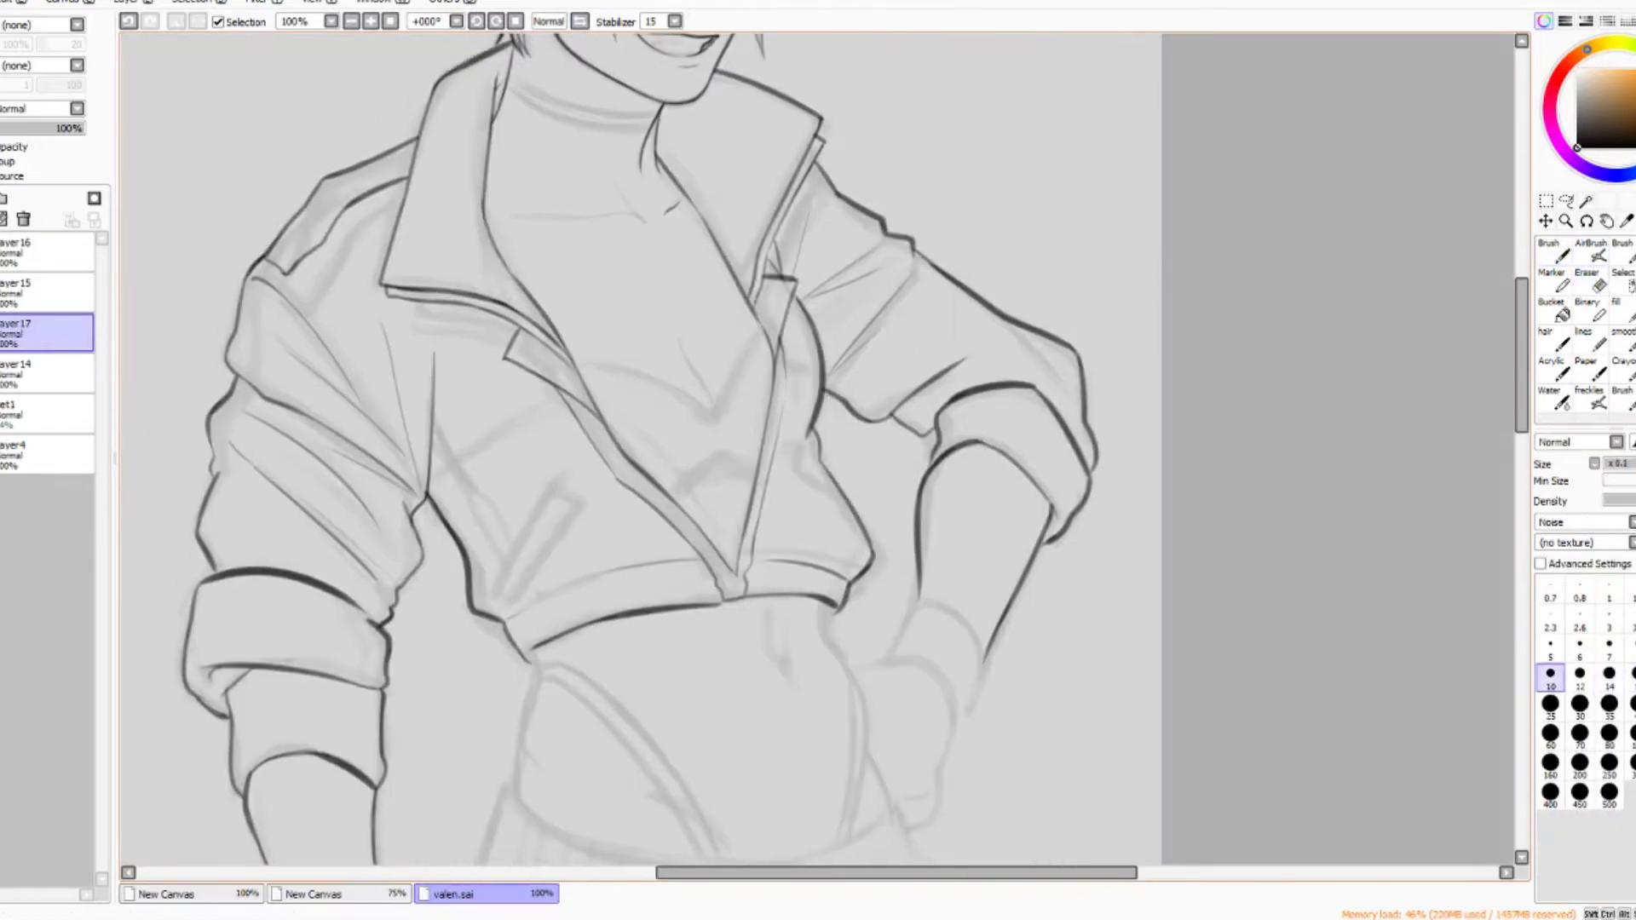
Ink both sides of the bare waist and the V-shaped neckline of the top under the jacket.
{"action": "key", "text": "ctrl+minus"}
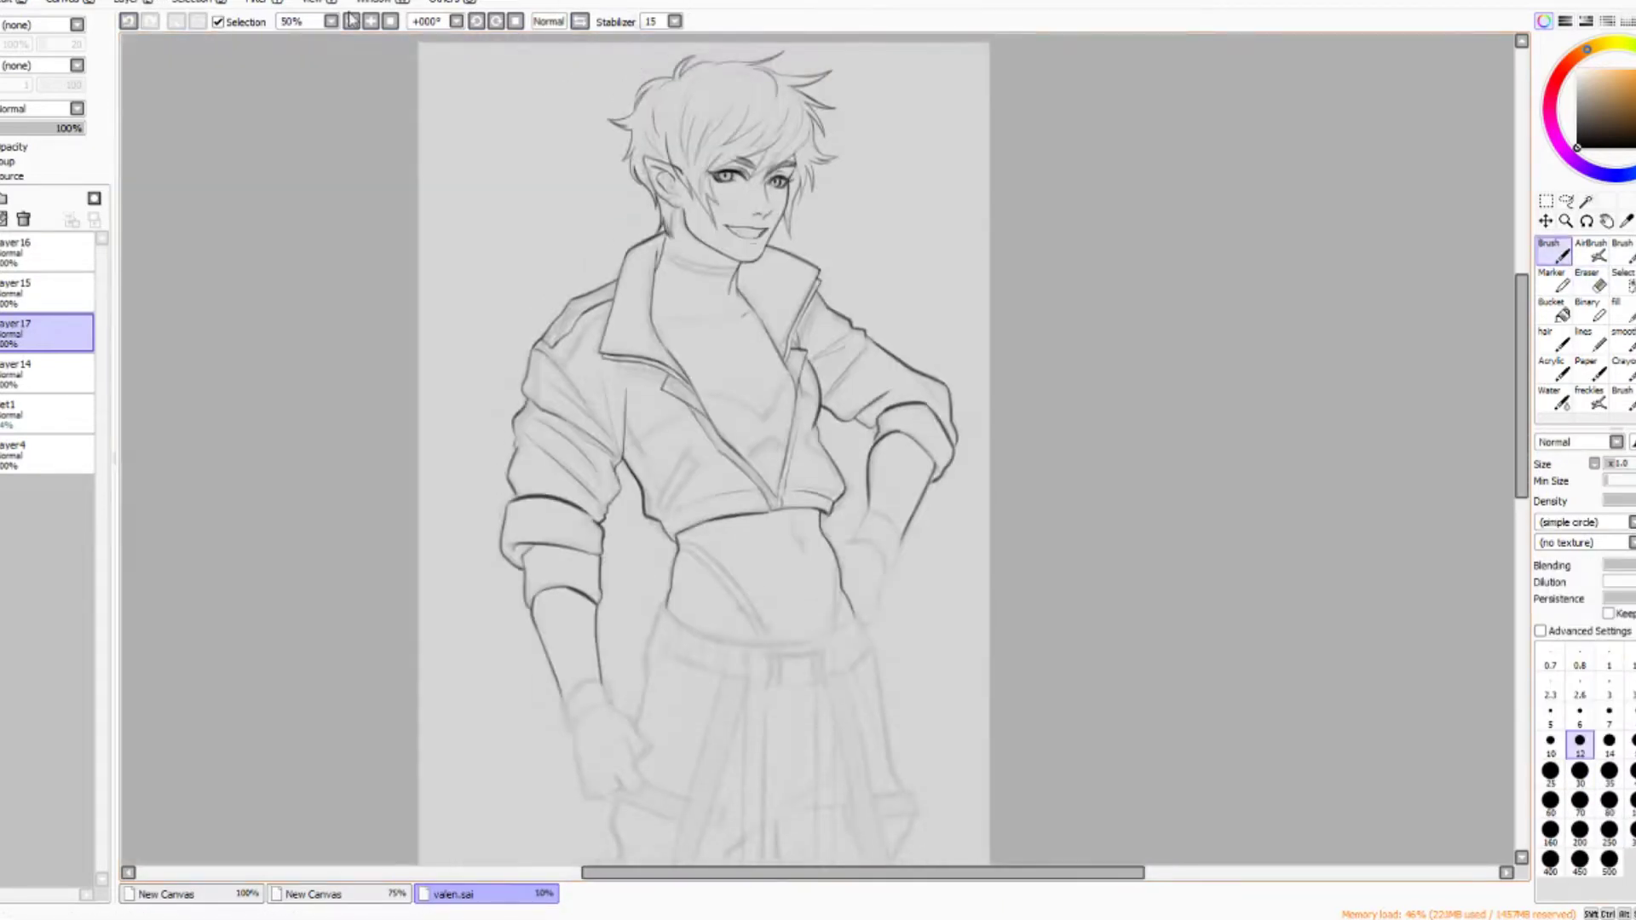
{"action": "key", "text": "ctrl+plus"}
{"action": "key", "text": "End"}
{"action": "scroll", "coordinate": [818, 461], "scroll_direction": "up", "scroll_amount": 2}
{"action": "key", "text": "Home"}
{"action": "key", "text": "ctrl+minus"}
{"action": "key", "text": "ctrl+minus"}
{"action": "key", "text": "ctrl+plus"}
{"action": "key", "text": "ctrl+plus"}
{"action": "key", "text": "ctrl+plus"}
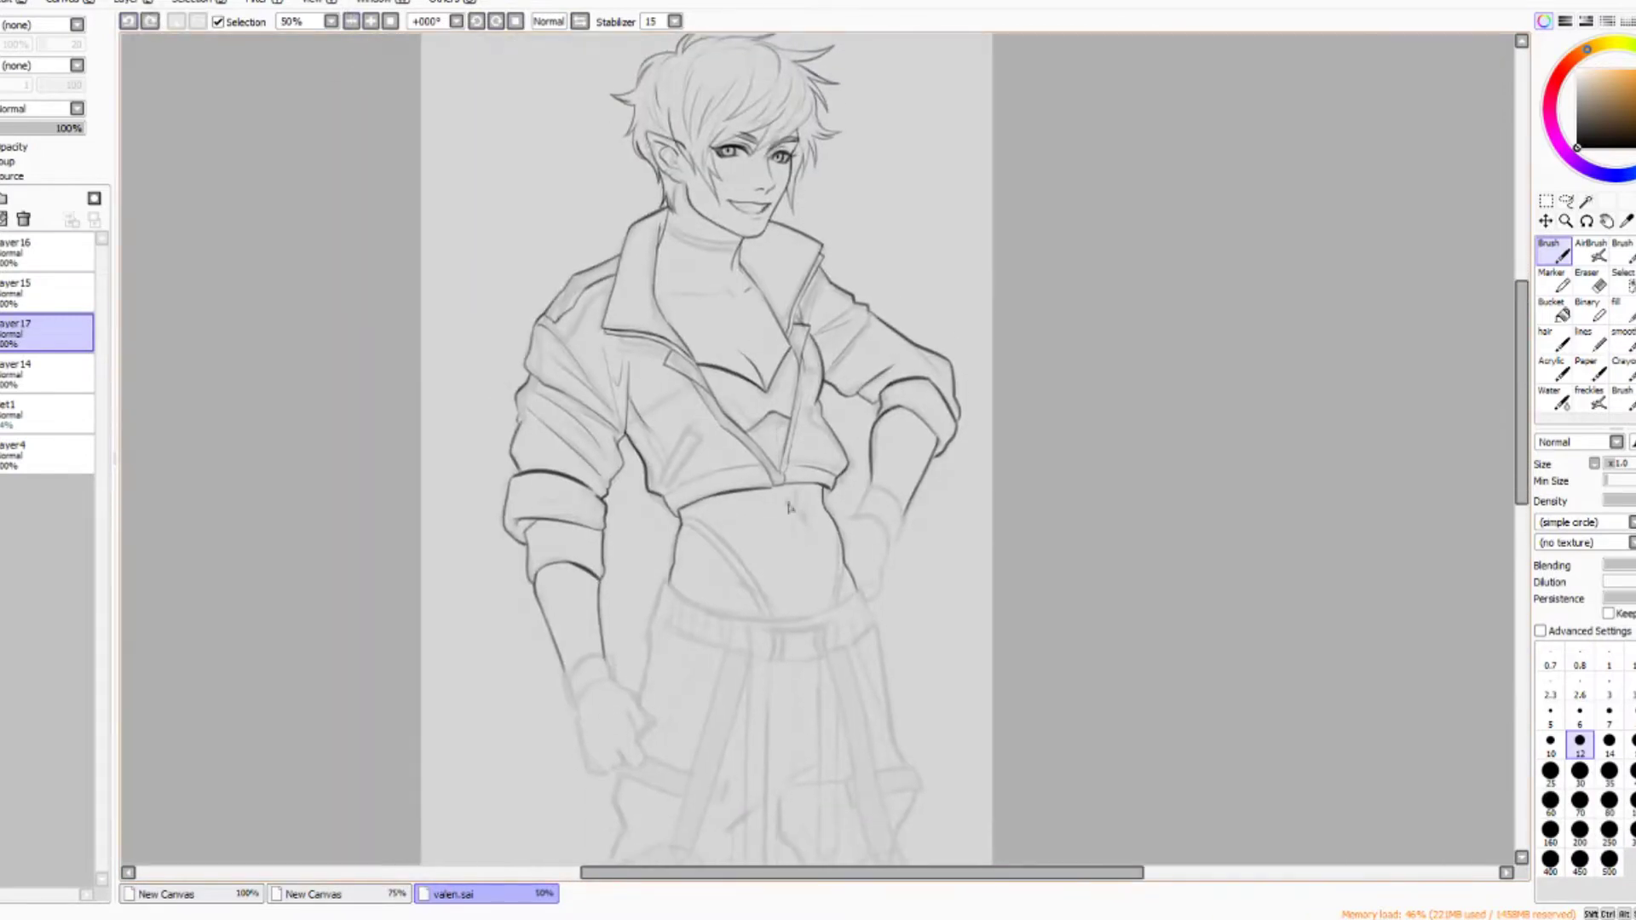
Ink the lower edge of the top inside the open jacket and the navel line on the stomach.
{"action": "key", "text": "e"}
{"action": "left_click", "coordinate": [47, 292]}
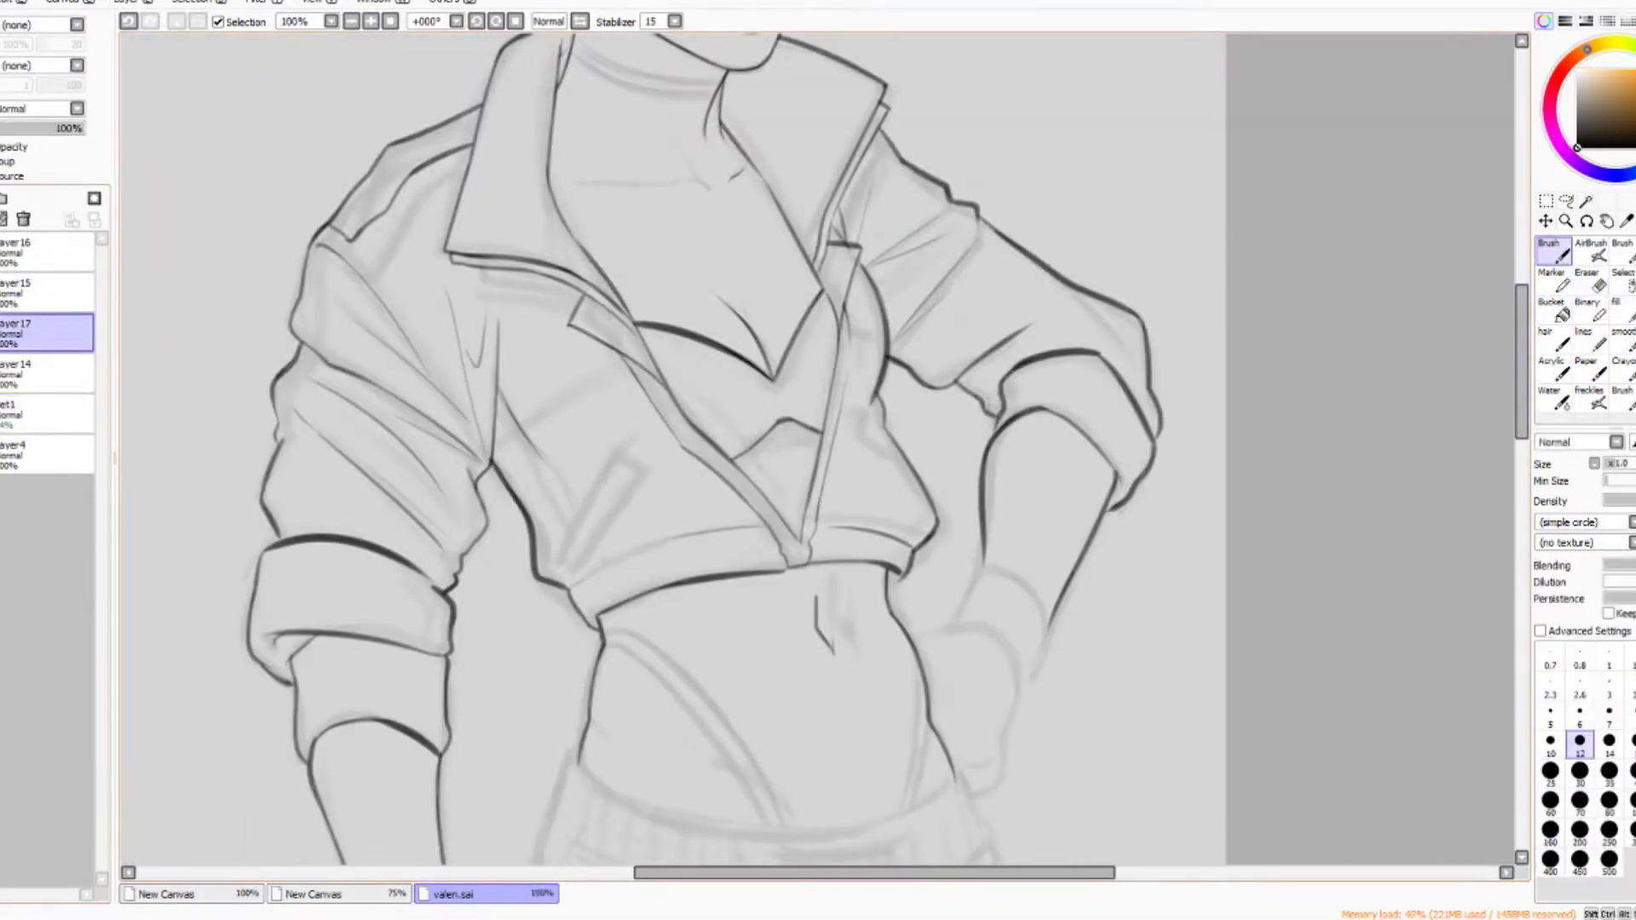
{"action": "key", "text": "e"}
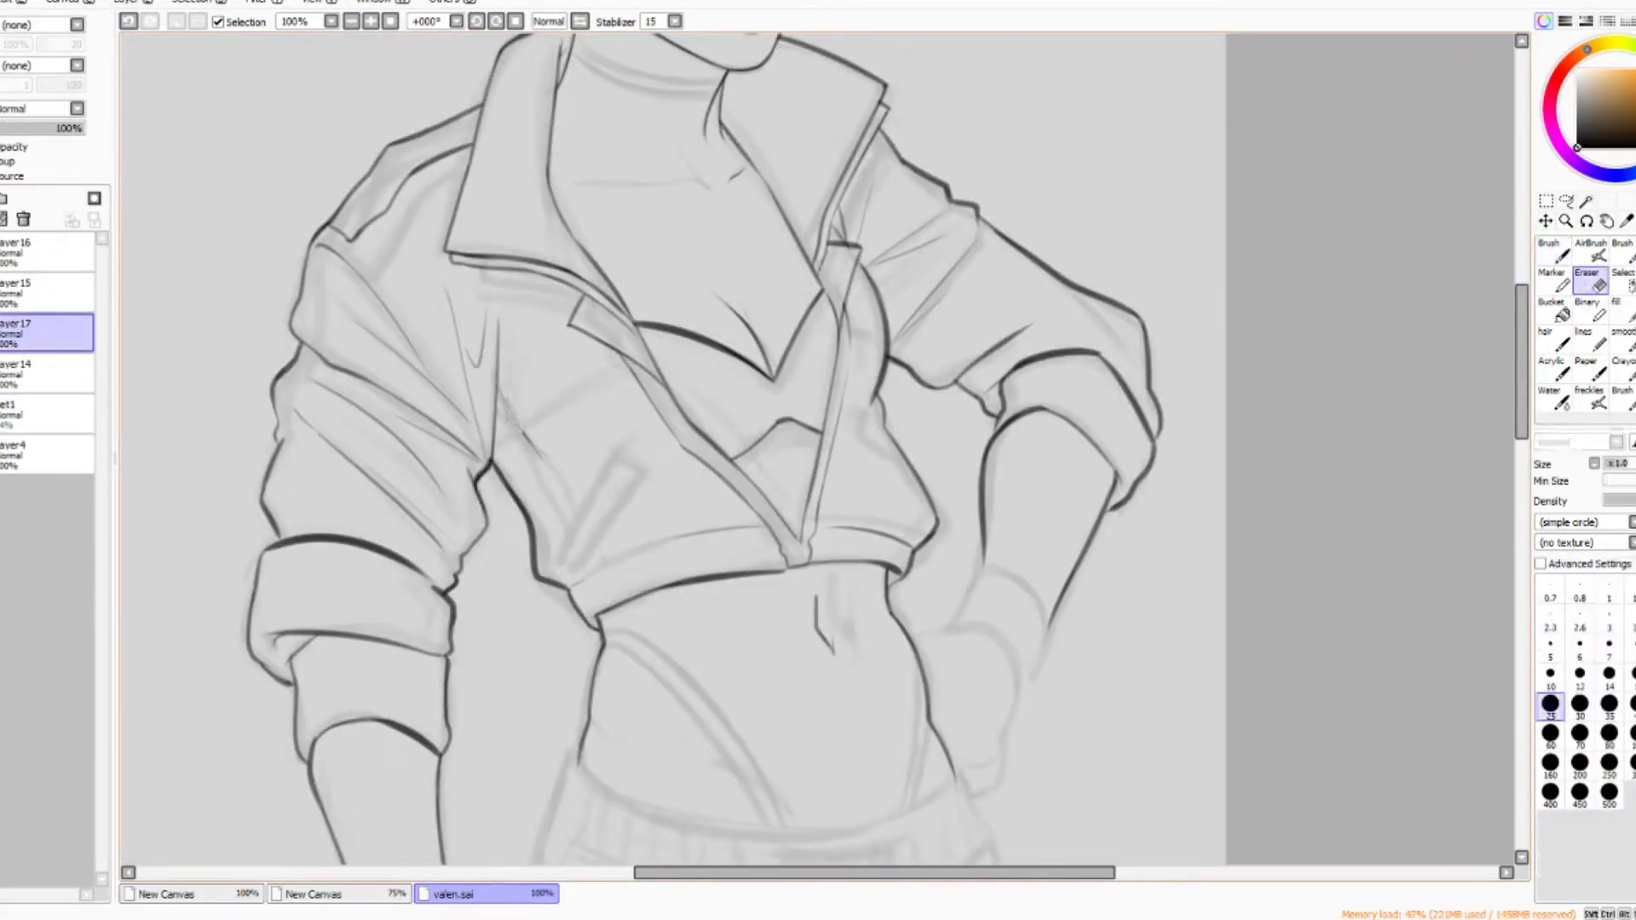
Ink the jacket's chest seam and the zipped pocket on its side panel.
{"action": "left_click_drag", "start_coordinate": [434, 12], "coordinate": [590, 289]}
{"action": "key", "text": "Delete"}
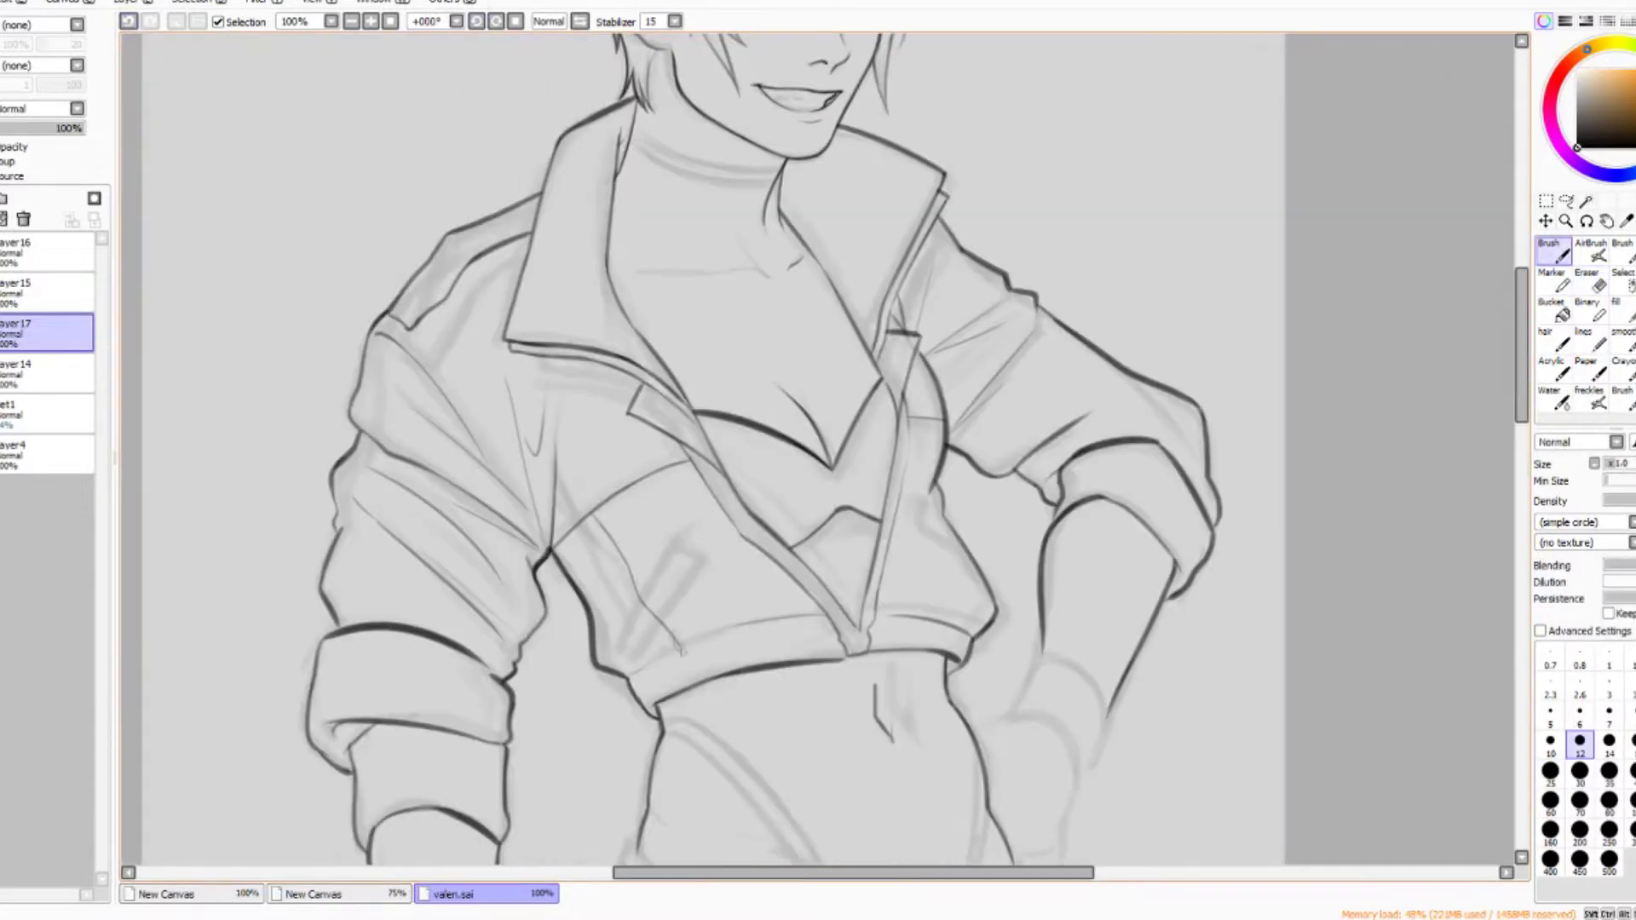
{"action": "scroll", "coordinate": [818, 447], "scroll_direction": "up", "scroll_amount": 3}
{"action": "scroll", "coordinate": [818, 448], "scroll_direction": "down", "scroll_amount": 3}
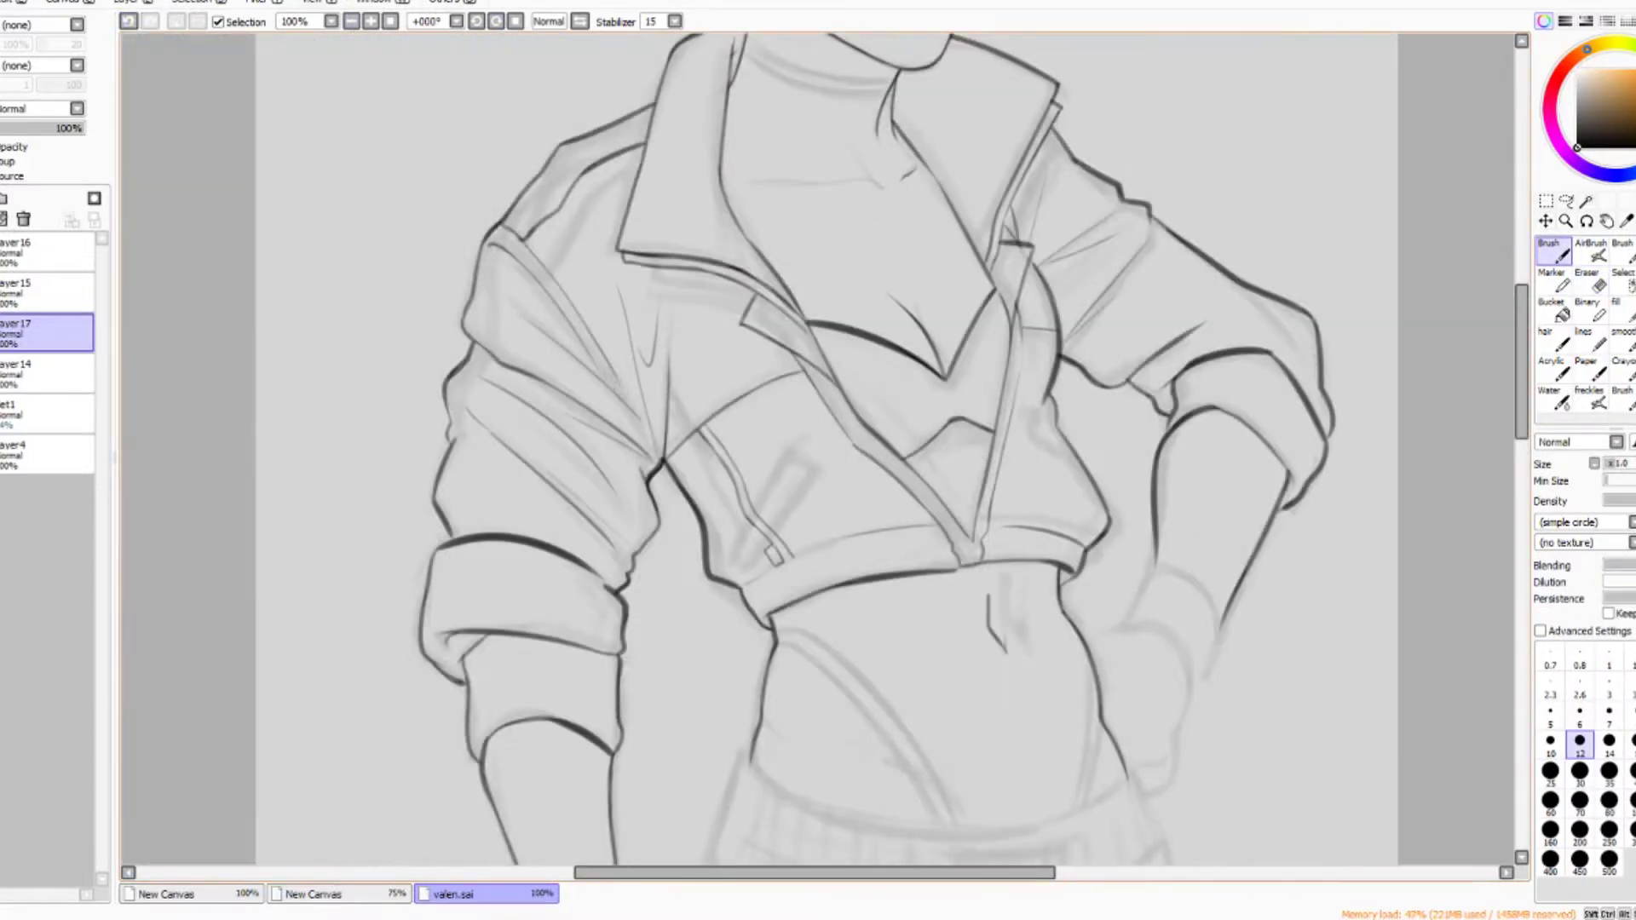
Ink the double shoulder seam and the collar's inner seam, tidying stray strokes with the Eraser.
{"action": "scroll", "coordinate": [819, 447], "scroll_direction": "up", "scroll_amount": 2}
{"action": "key", "text": "End"}
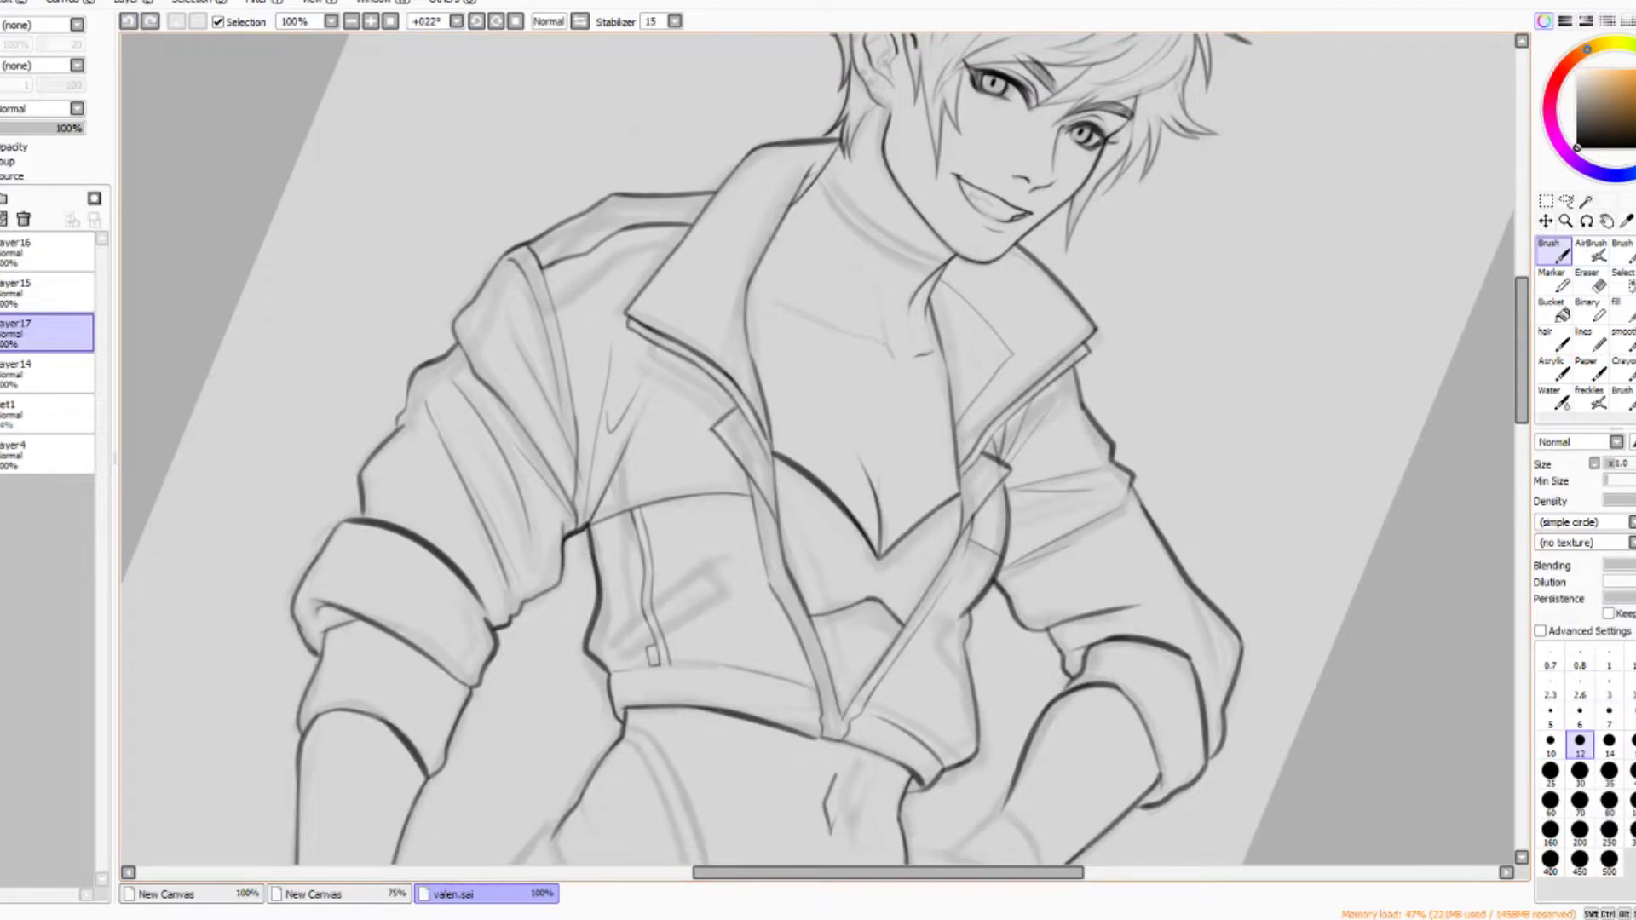
{"action": "key", "text": "Delete"}
{"action": "scroll", "coordinate": [819, 448], "scroll_direction": "down", "scroll_amount": 2}
{"action": "key", "text": "e"}
{"action": "scroll", "coordinate": [818, 447], "scroll_direction": "up", "scroll_amount": 2}
{"action": "key", "text": "End"}
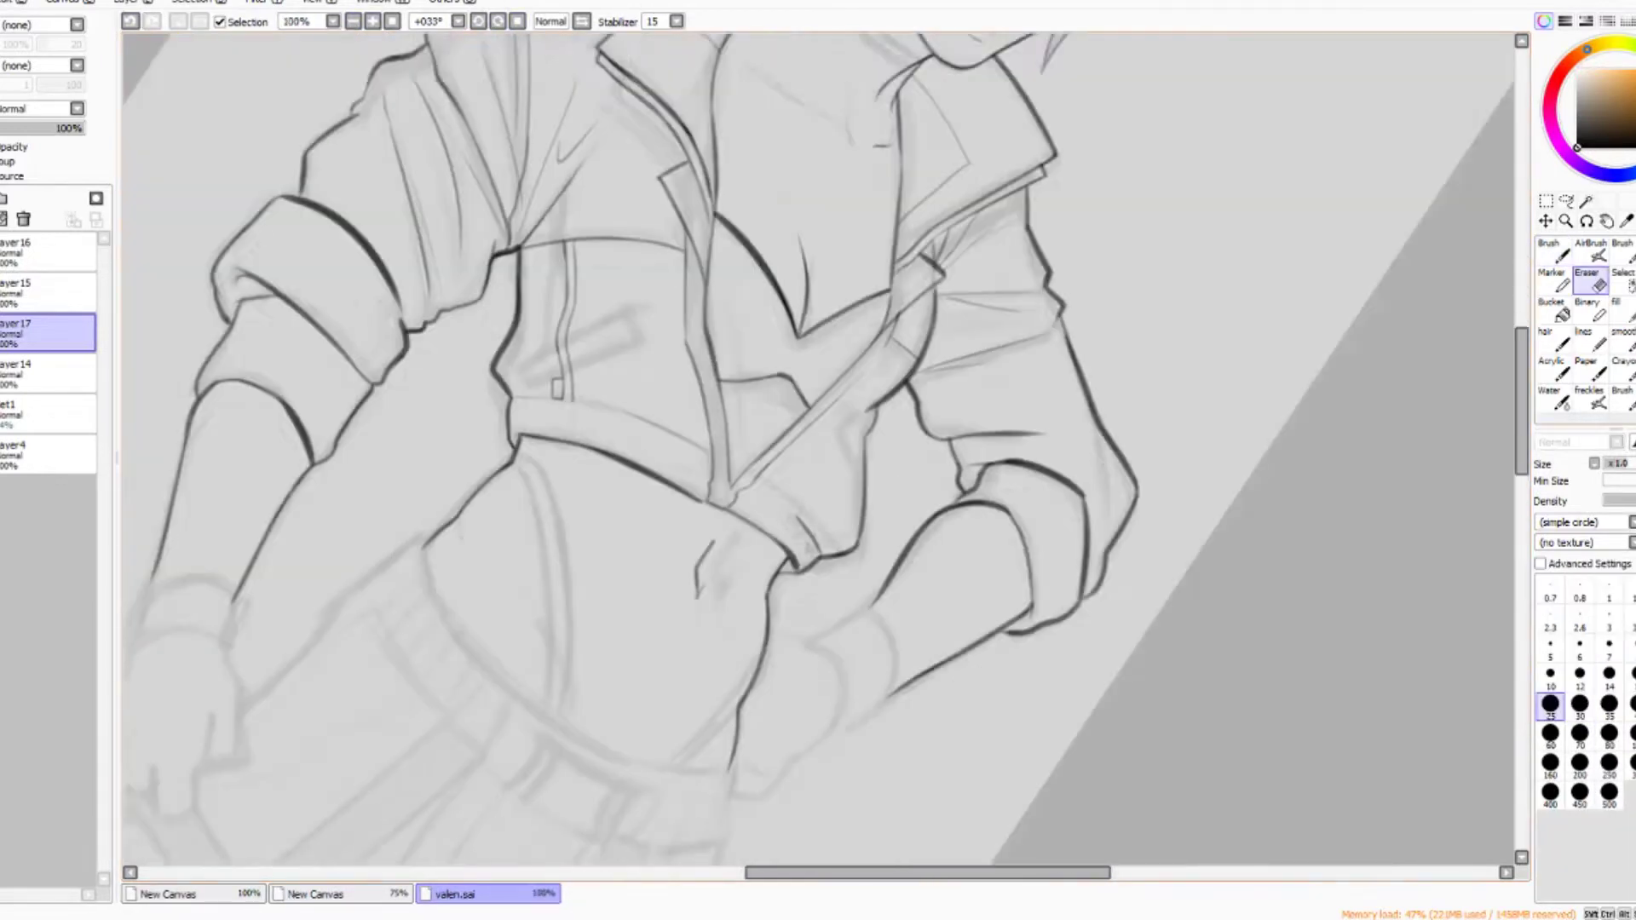
Ink the hand resting on the hip and its striped wristband.
{"action": "key", "text": "Home"}
{"action": "key", "text": "b"}
{"action": "scroll", "coordinate": [818, 448], "scroll_direction": "down", "scroll_amount": 1}
{"action": "scroll", "coordinate": [818, 448], "scroll_direction": "right", "scroll_amount": 3}
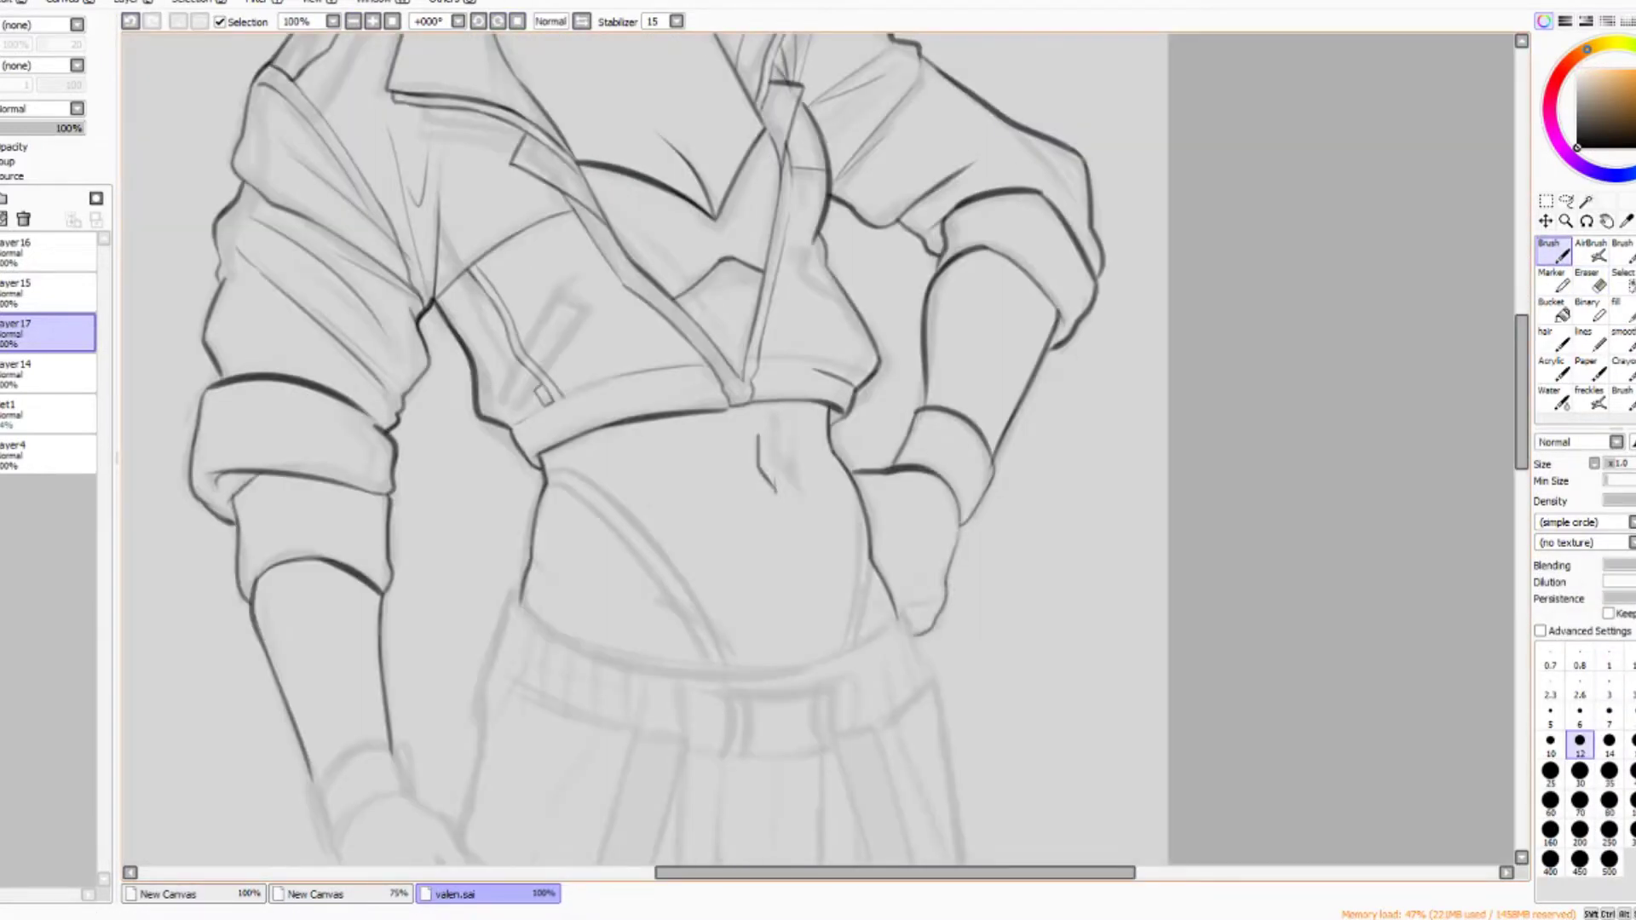
{"action": "scroll", "coordinate": [818, 447], "scroll_direction": "down", "scroll_amount": 1}
{"action": "scroll", "coordinate": [818, 447], "scroll_direction": "left", "scroll_amount": 1}
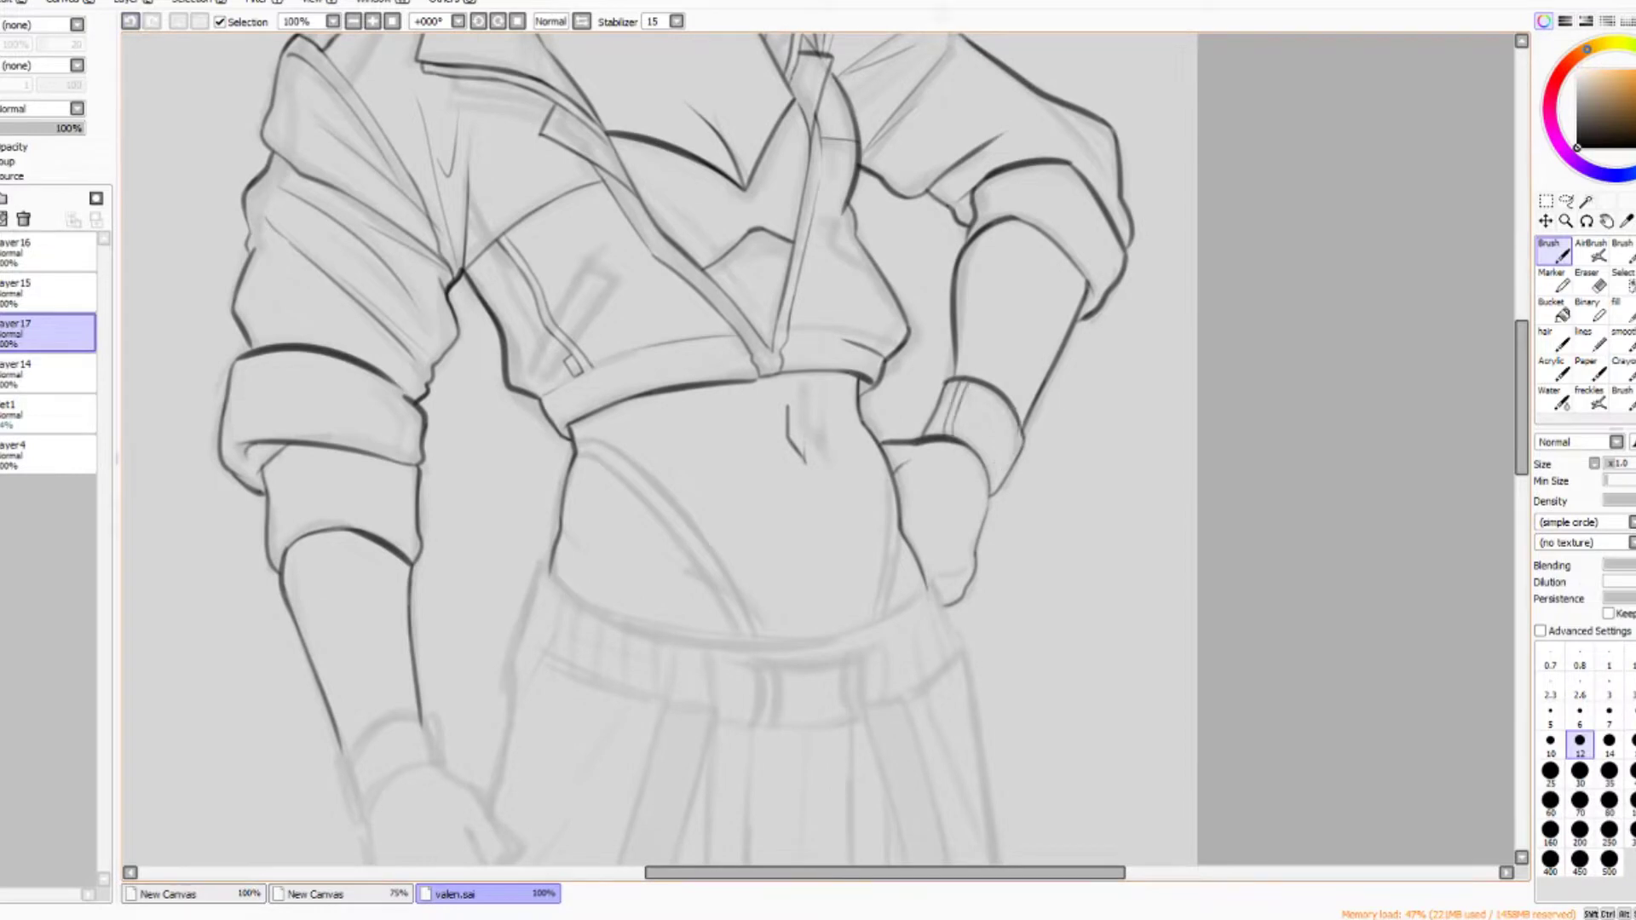
Ink the lowered arm's wristband with its stripes and the clenched fist below it.
{"action": "key", "text": "End"}
{"action": "scroll", "coordinate": [819, 448], "scroll_direction": "down", "scroll_amount": 2}
{"action": "left_click_drag", "start_coordinate": [626, 448], "coordinate": [596, 567]}
{"action": "scroll", "coordinate": [597, 511], "scroll_direction": "down", "scroll_amount": 1}
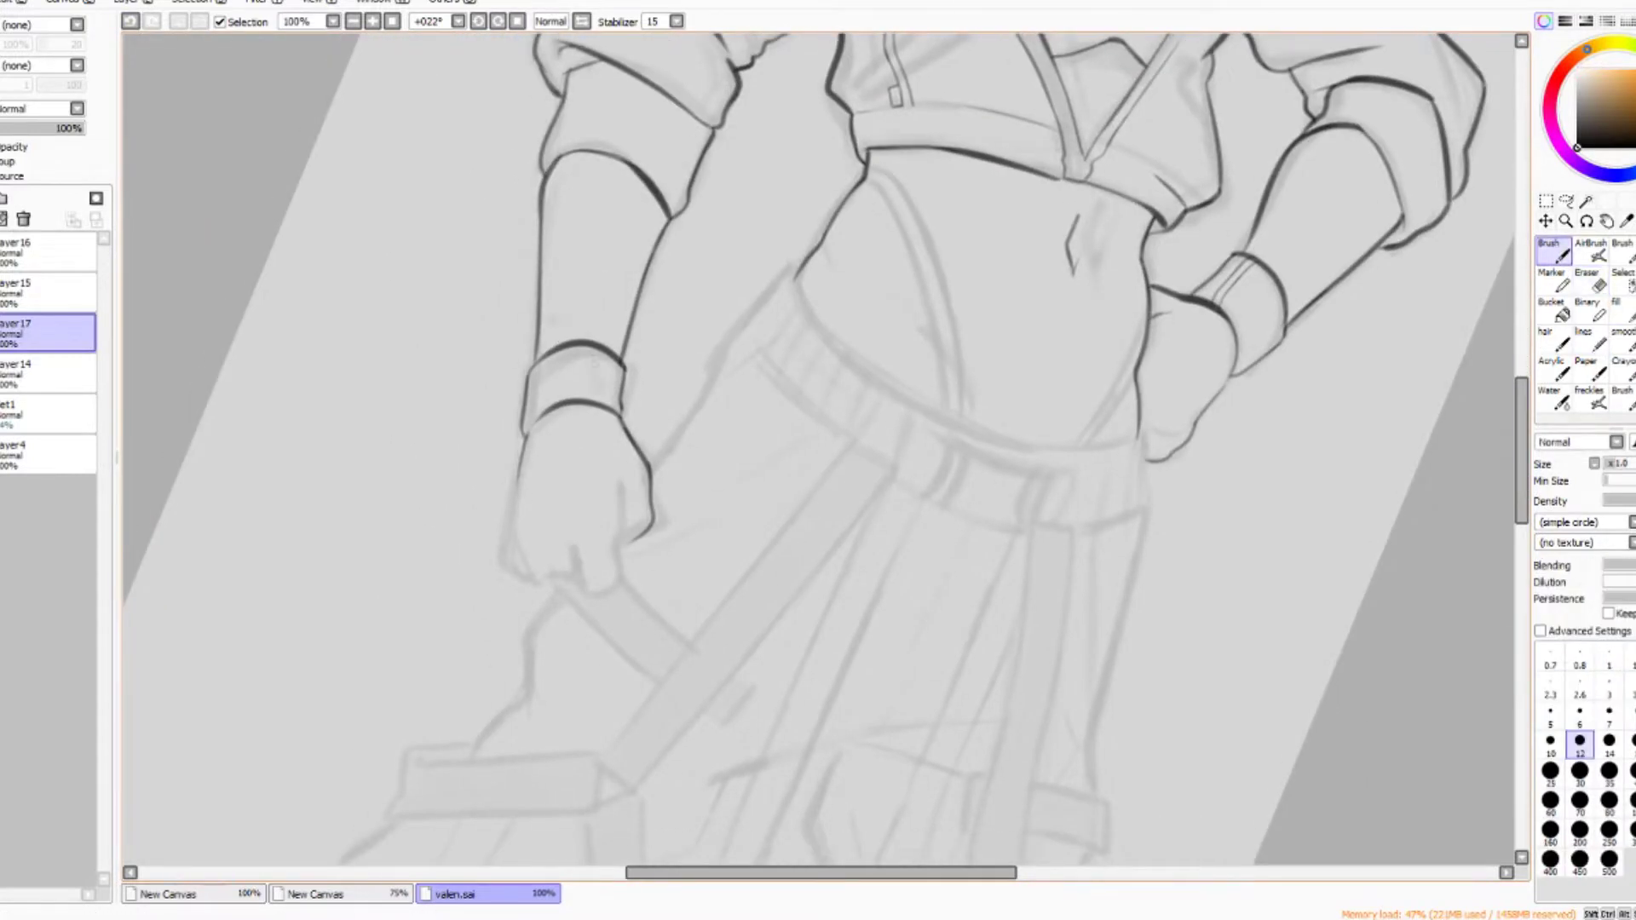
{"action": "left_click_drag", "start_coordinate": [592, 341], "coordinate": [597, 368]}
{"action": "scroll", "coordinate": [597, 367], "scroll_direction": "down", "scroll_amount": 1}
{"action": "key", "text": "Home"}
{"action": "key", "text": "Insert"}
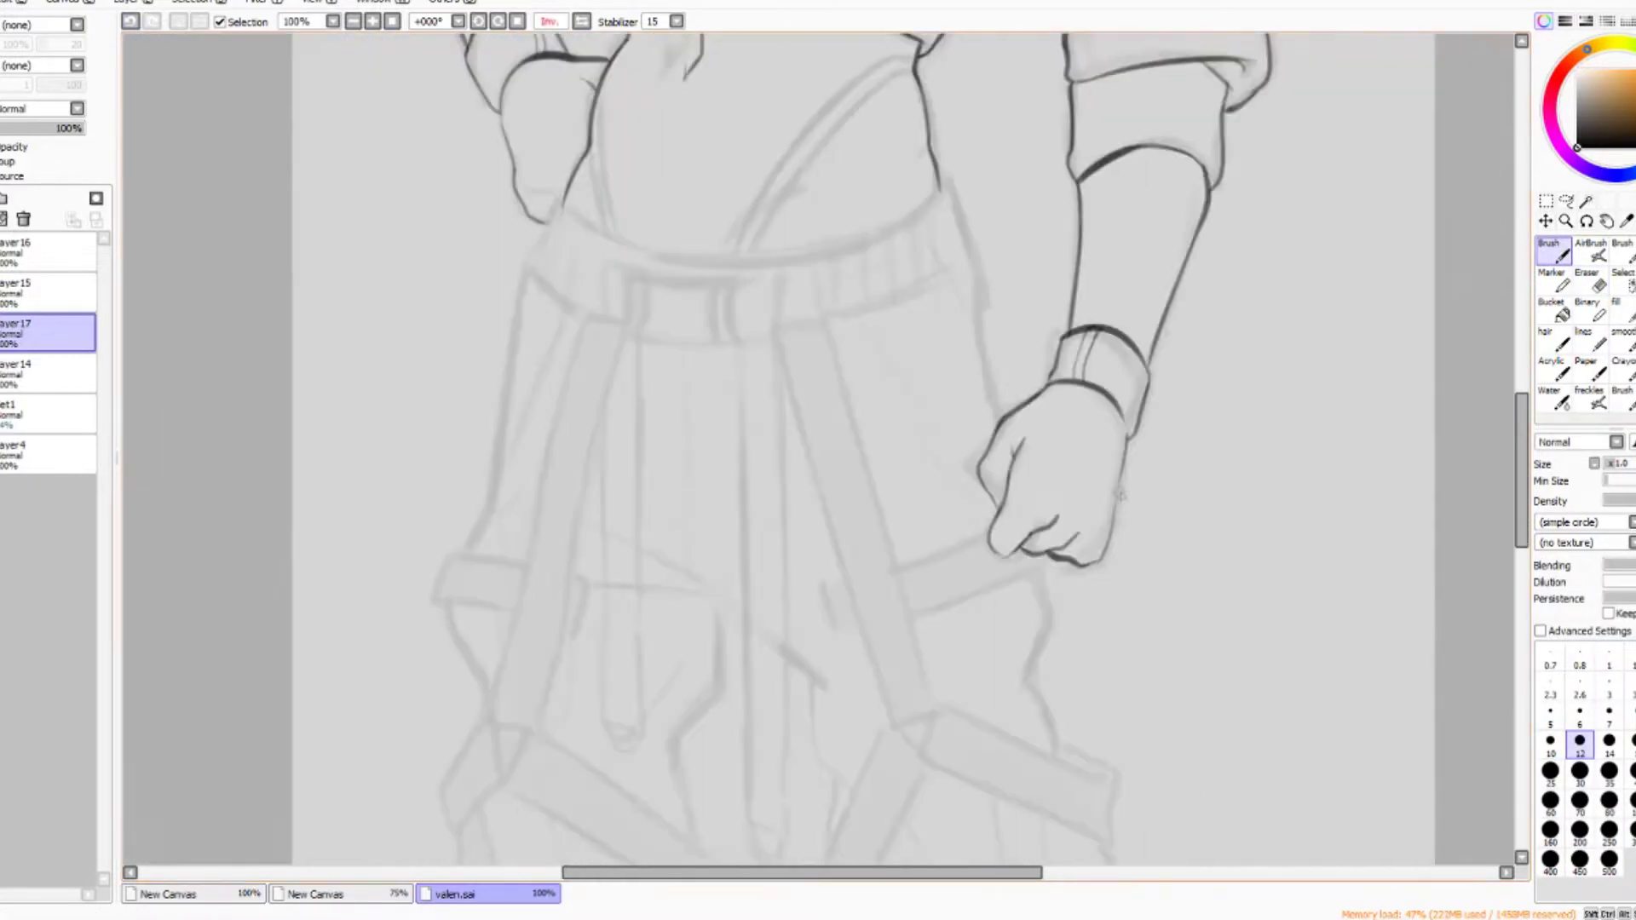
{"action": "key", "text": "Insert"}
Create a new layer above the jacket lines and ink the trousers' upper waist edge and hips on it.
{"action": "scroll", "coordinate": [818, 448], "scroll_direction": "up", "scroll_amount": 3}
{"action": "key", "text": "Delete"}
{"action": "key", "text": "Delete"}
{"action": "key", "text": "Delete"}
{"action": "key", "text": "ctrl+shift+n"}
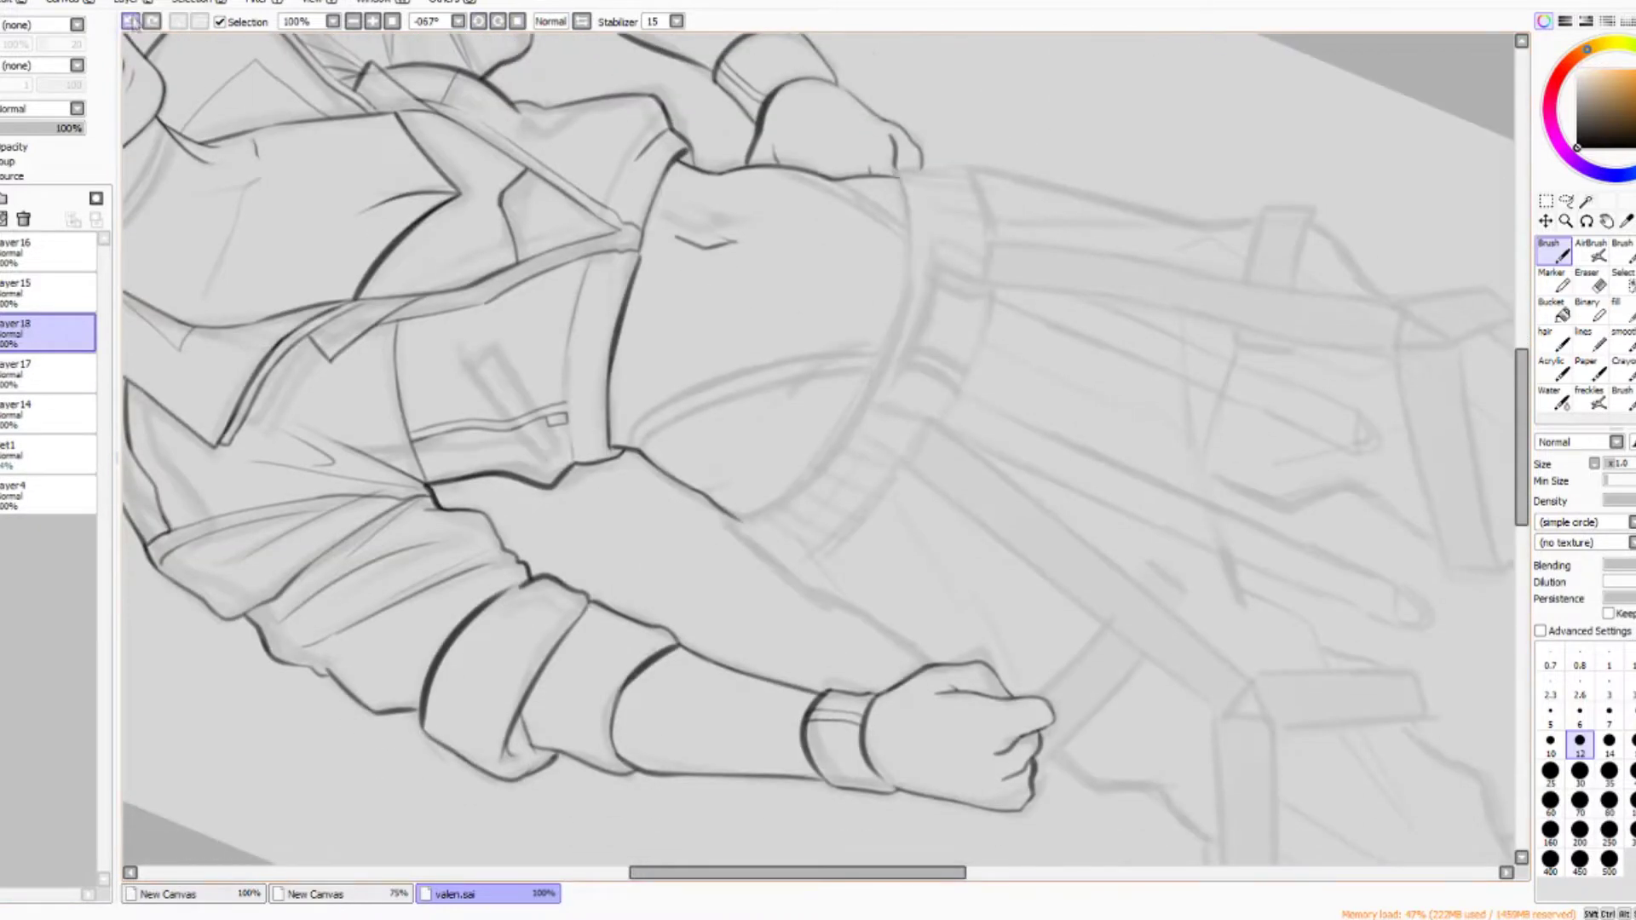
{"action": "key", "text": "Home"}
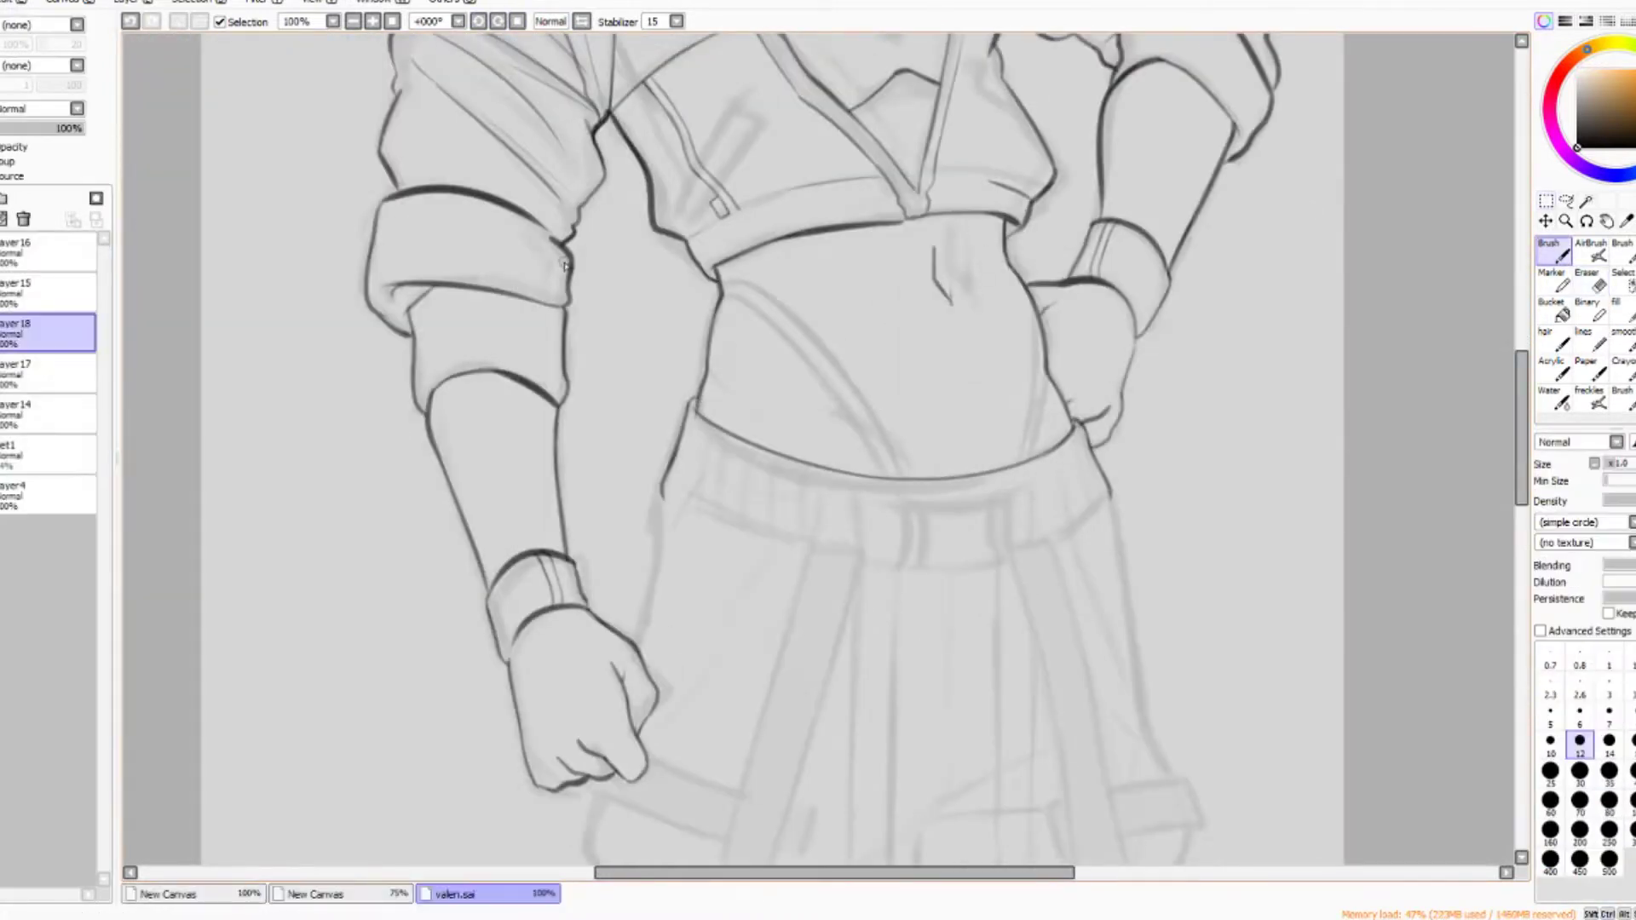
Ink the trousers' outer side down to the knee and the diagonal fold across the crotch.
{"action": "key", "text": "Insert"}
{"action": "scroll", "coordinate": [818, 448], "scroll_direction": "down", "scroll_amount": 2}
{"action": "key", "text": "Insert"}
{"action": "scroll", "coordinate": [818, 447], "scroll_direction": "up", "scroll_amount": 1}
{"action": "left_click_drag", "start_coordinate": [937, 392], "coordinate": [741, 524]}
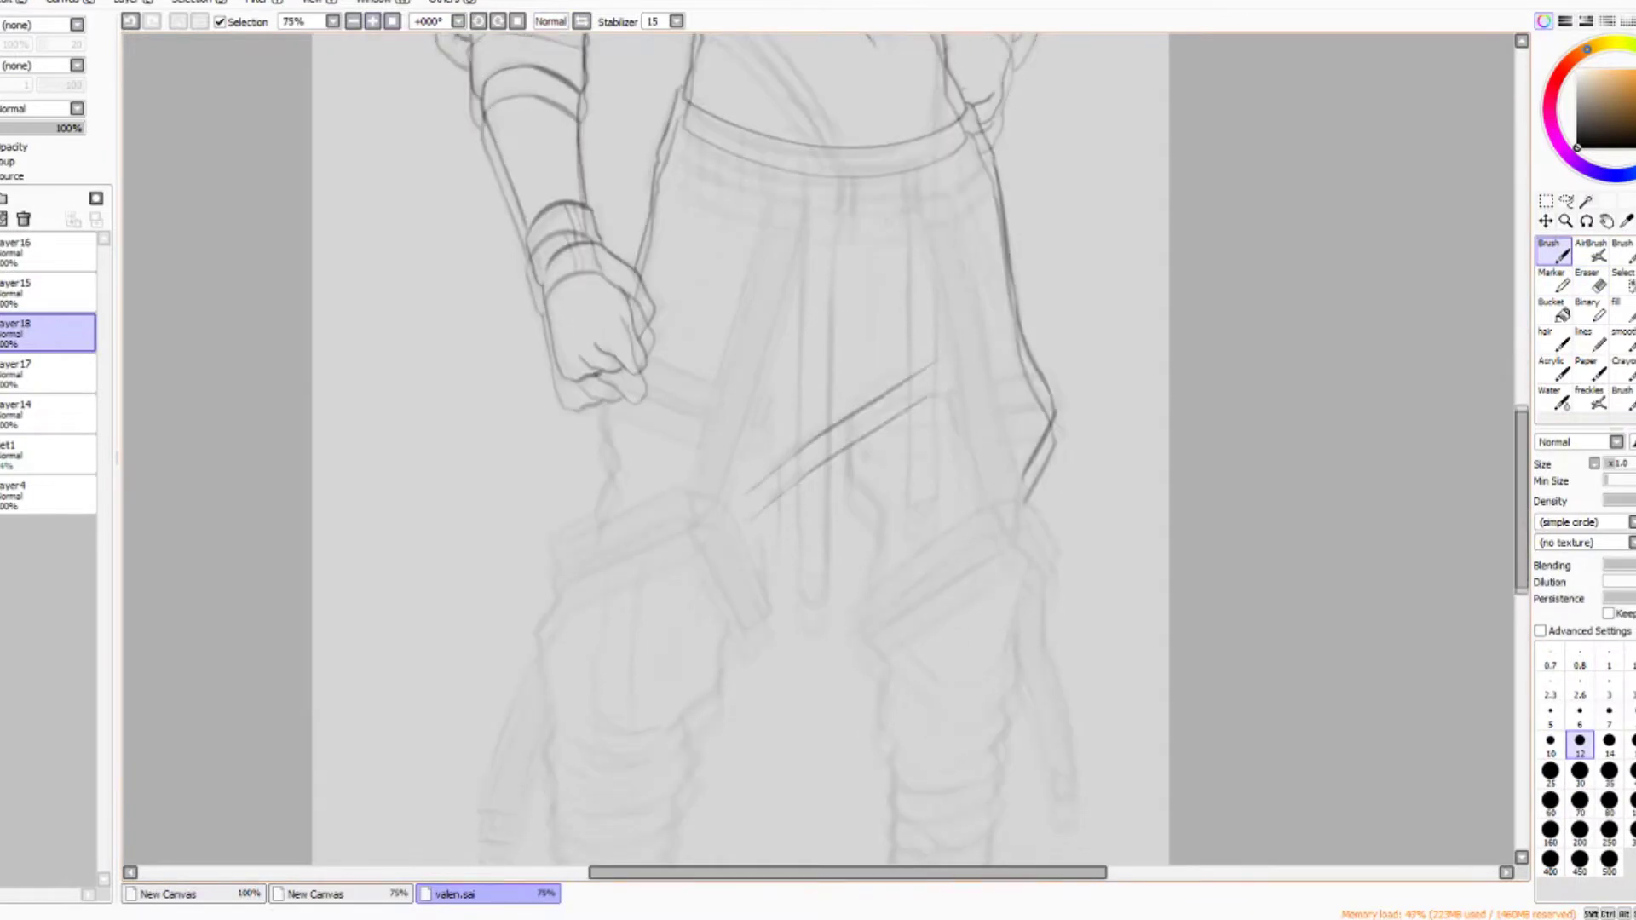
Ink the inner contours of both trouser legs and the pointed fold below the knee.
{"action": "key", "text": "Insert"}
{"action": "left_click_drag", "start_coordinate": [937, 256], "coordinate": [920, 469]}
{"action": "scroll", "coordinate": [818, 447], "scroll_direction": "down", "scroll_amount": 2}
{"action": "key", "text": "Insert"}
{"action": "left_click_drag", "start_coordinate": [1031, 392], "coordinate": [929, 537]}
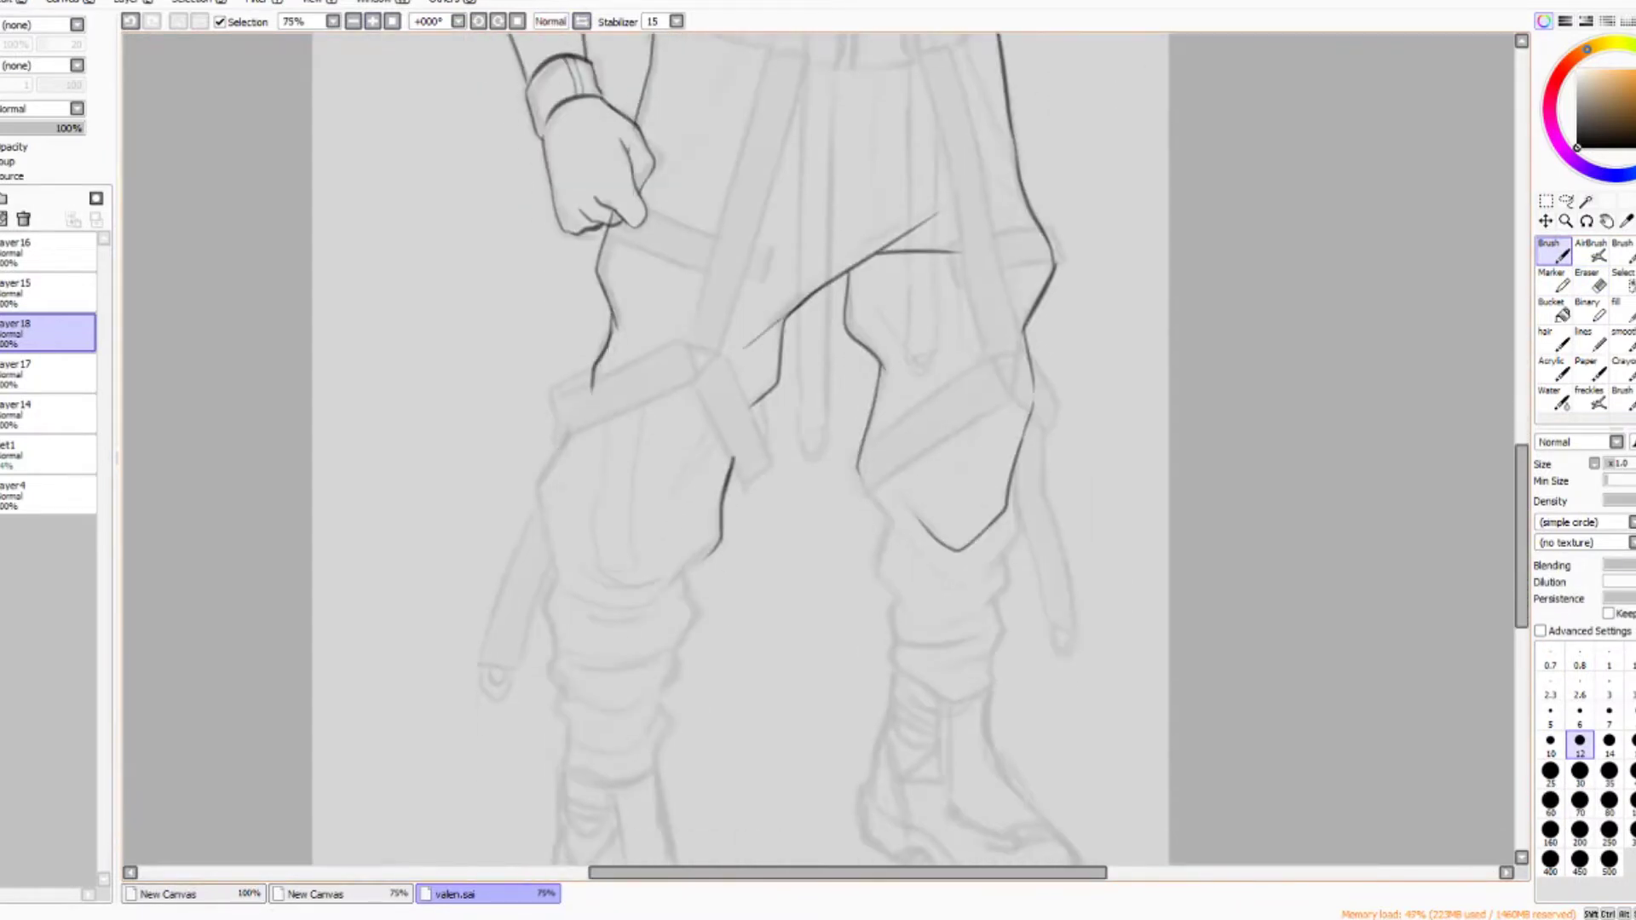
Ink the gathered fabric folds and cuffs around both lower legs.
{"action": "scroll", "coordinate": [818, 447], "scroll_direction": "down", "scroll_amount": 2}
{"action": "key", "text": "Insert"}
{"action": "scroll", "coordinate": [818, 448], "scroll_direction": "up", "scroll_amount": 1}
{"action": "left_click_drag", "start_coordinate": [655, 391], "coordinate": [615, 431]}
{"action": "left_click_drag", "start_coordinate": [733, 436], "coordinate": [694, 491]}
{"action": "key", "text": "Insert"}
{"action": "key", "text": "Delete"}
{"action": "scroll", "coordinate": [818, 447], "scroll_direction": "down", "scroll_amount": 3}
{"action": "scroll", "coordinate": [818, 447], "scroll_direction": "up", "scroll_amount": 2}
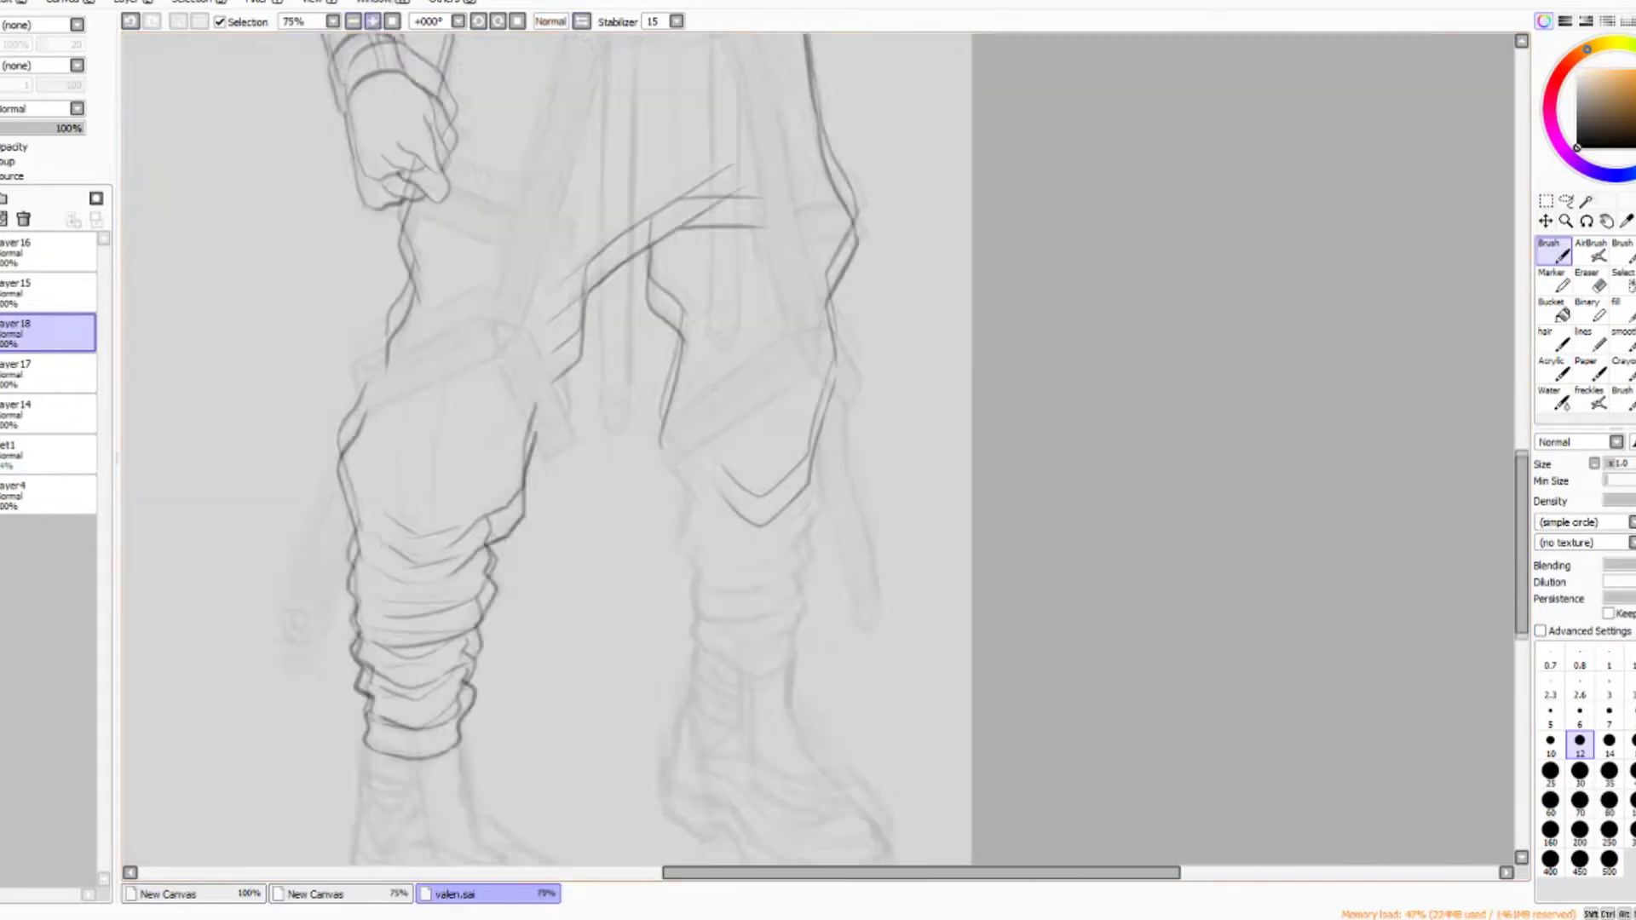
{"action": "scroll", "coordinate": [819, 448], "scroll_direction": "up", "scroll_amount": 3}
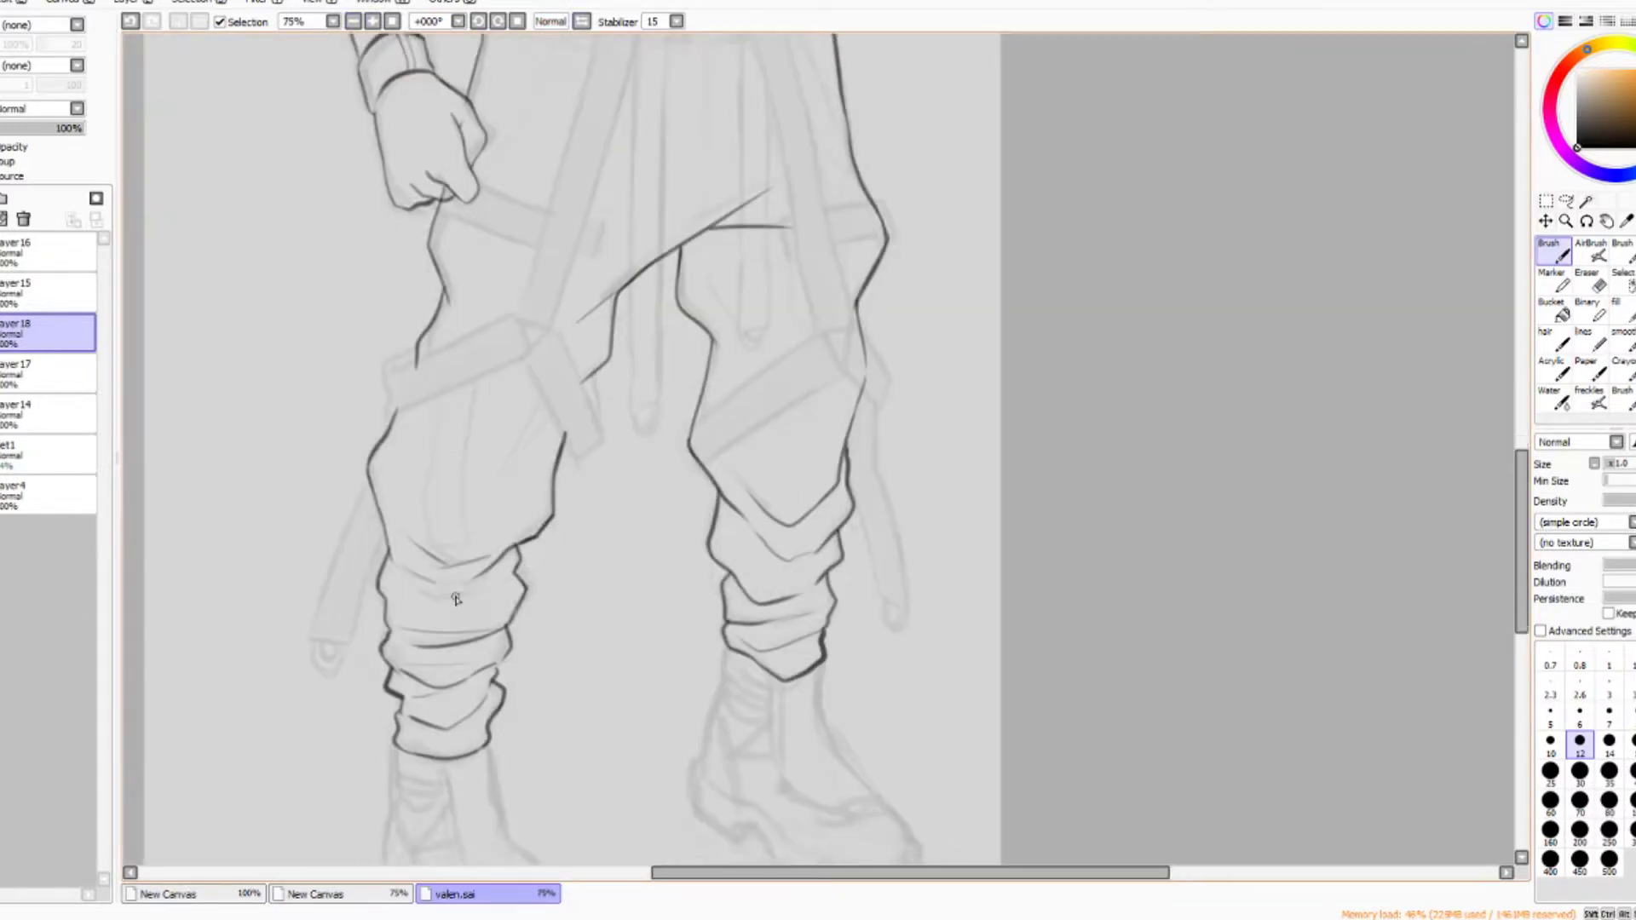
Ink the lower edge of the trousers' waistband and tidy the lines with the Eraser.
{"action": "key", "text": "Delete"}
{"action": "key", "text": "Home"}
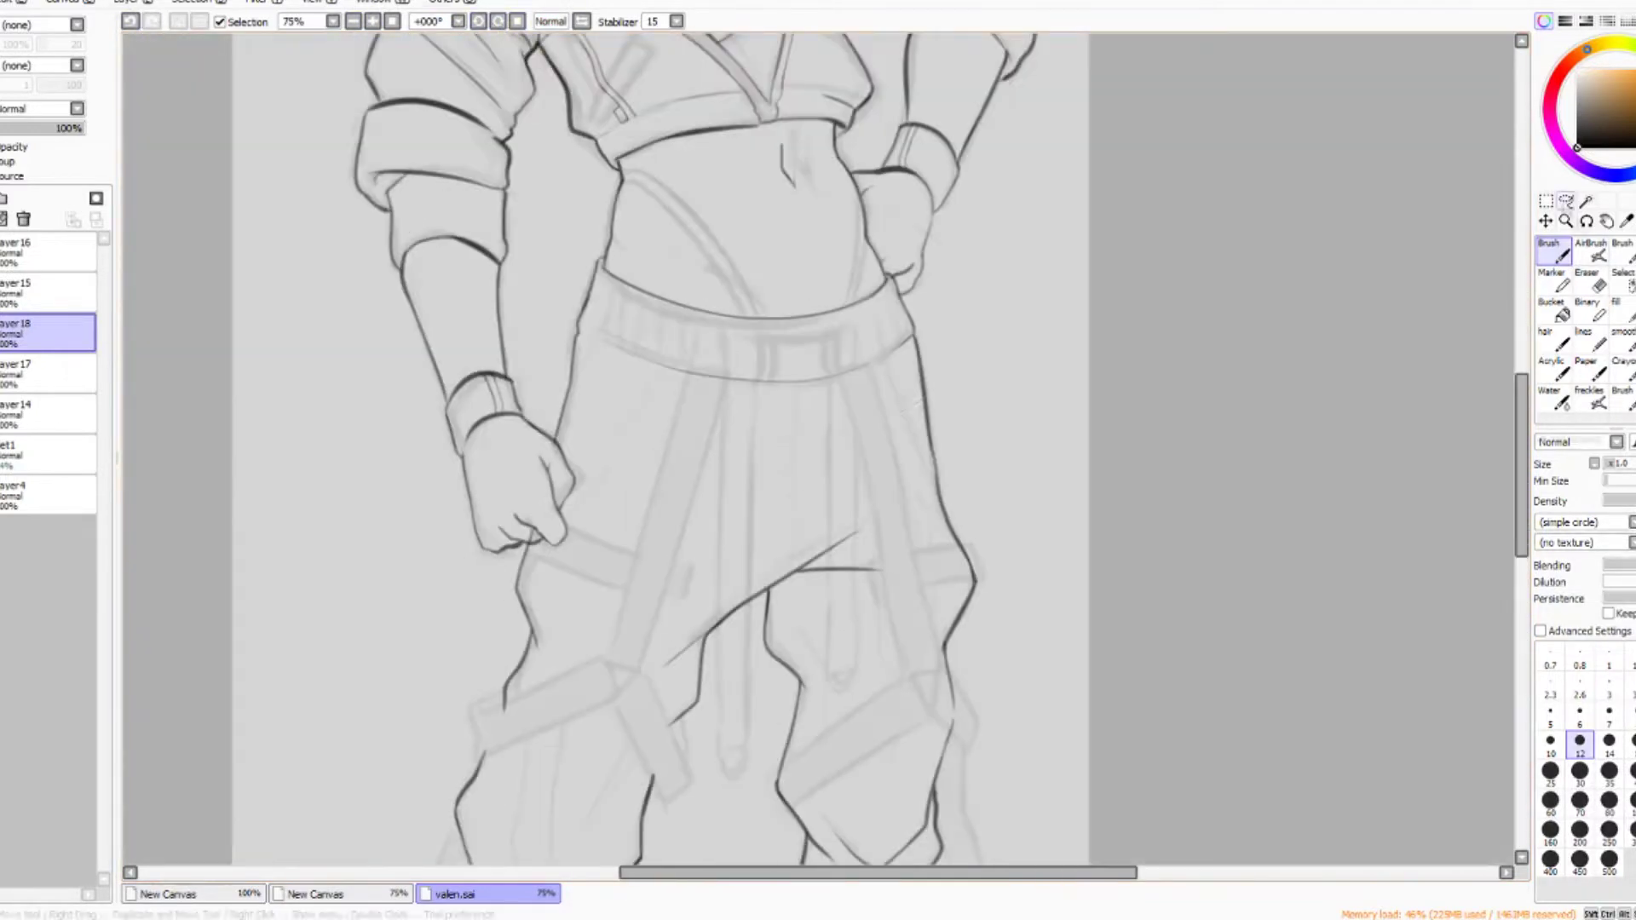
{"action": "key", "text": "e"}
{"action": "scroll", "coordinate": [818, 447], "scroll_direction": "down", "scroll_amount": 2}
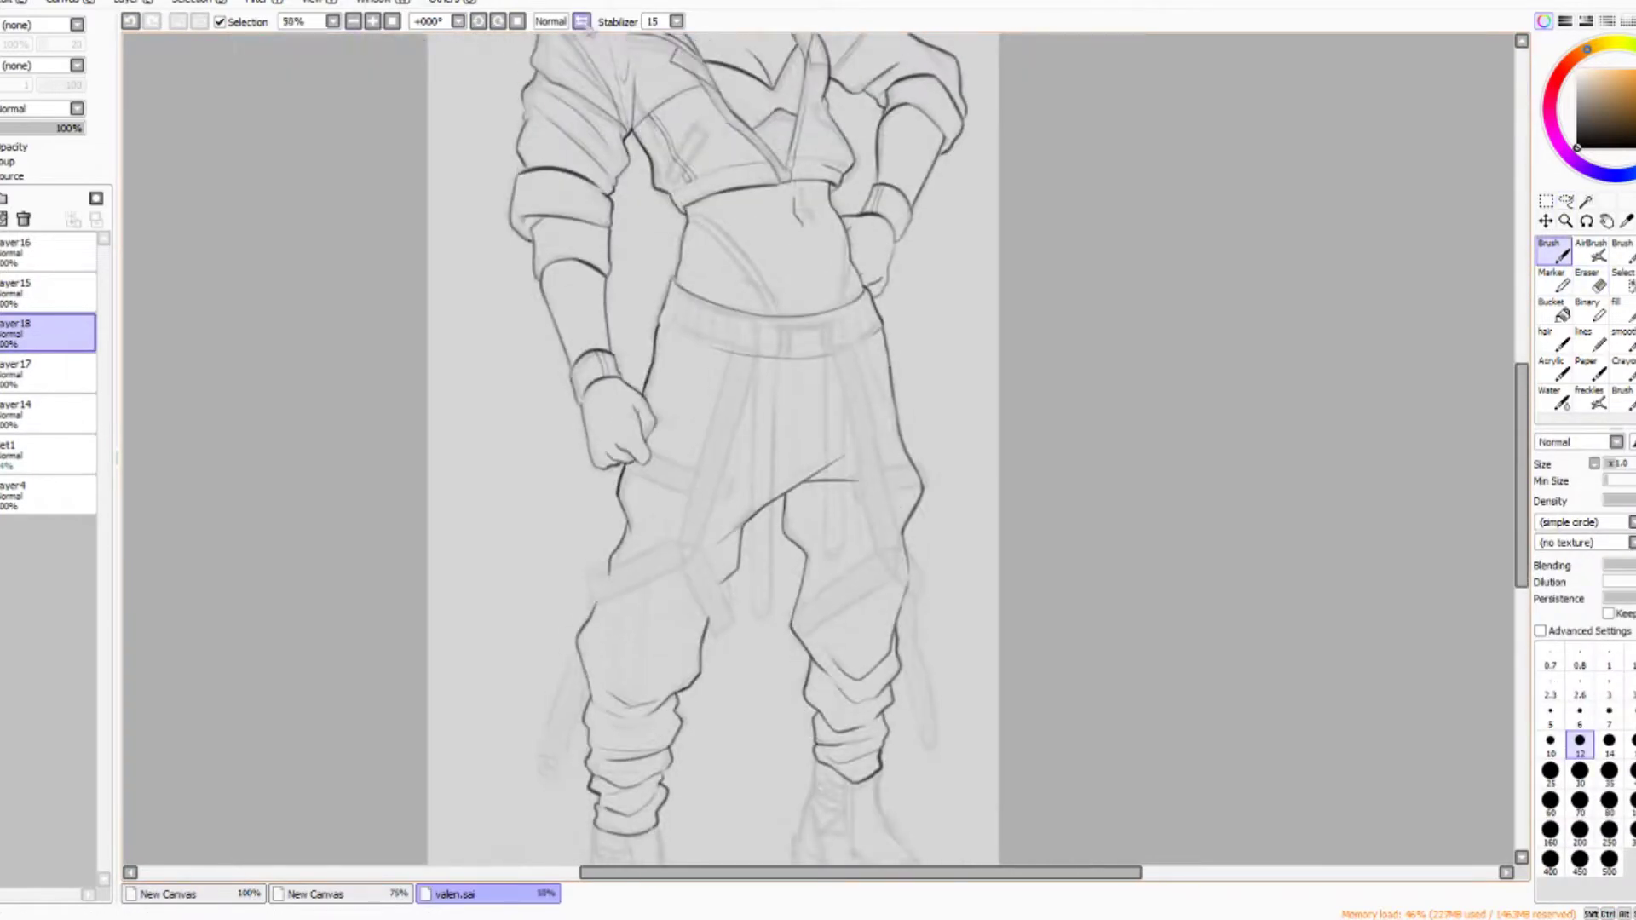
Create another new layer for the belt details and ink belt loops across the waistband.
{"action": "key", "text": "Insert"}
{"action": "scroll", "coordinate": [818, 448], "scroll_direction": "up", "scroll_amount": 3}
{"action": "key", "text": "b"}
{"action": "key", "text": "ctrl+shift+n"}
{"action": "key", "text": "Insert"}
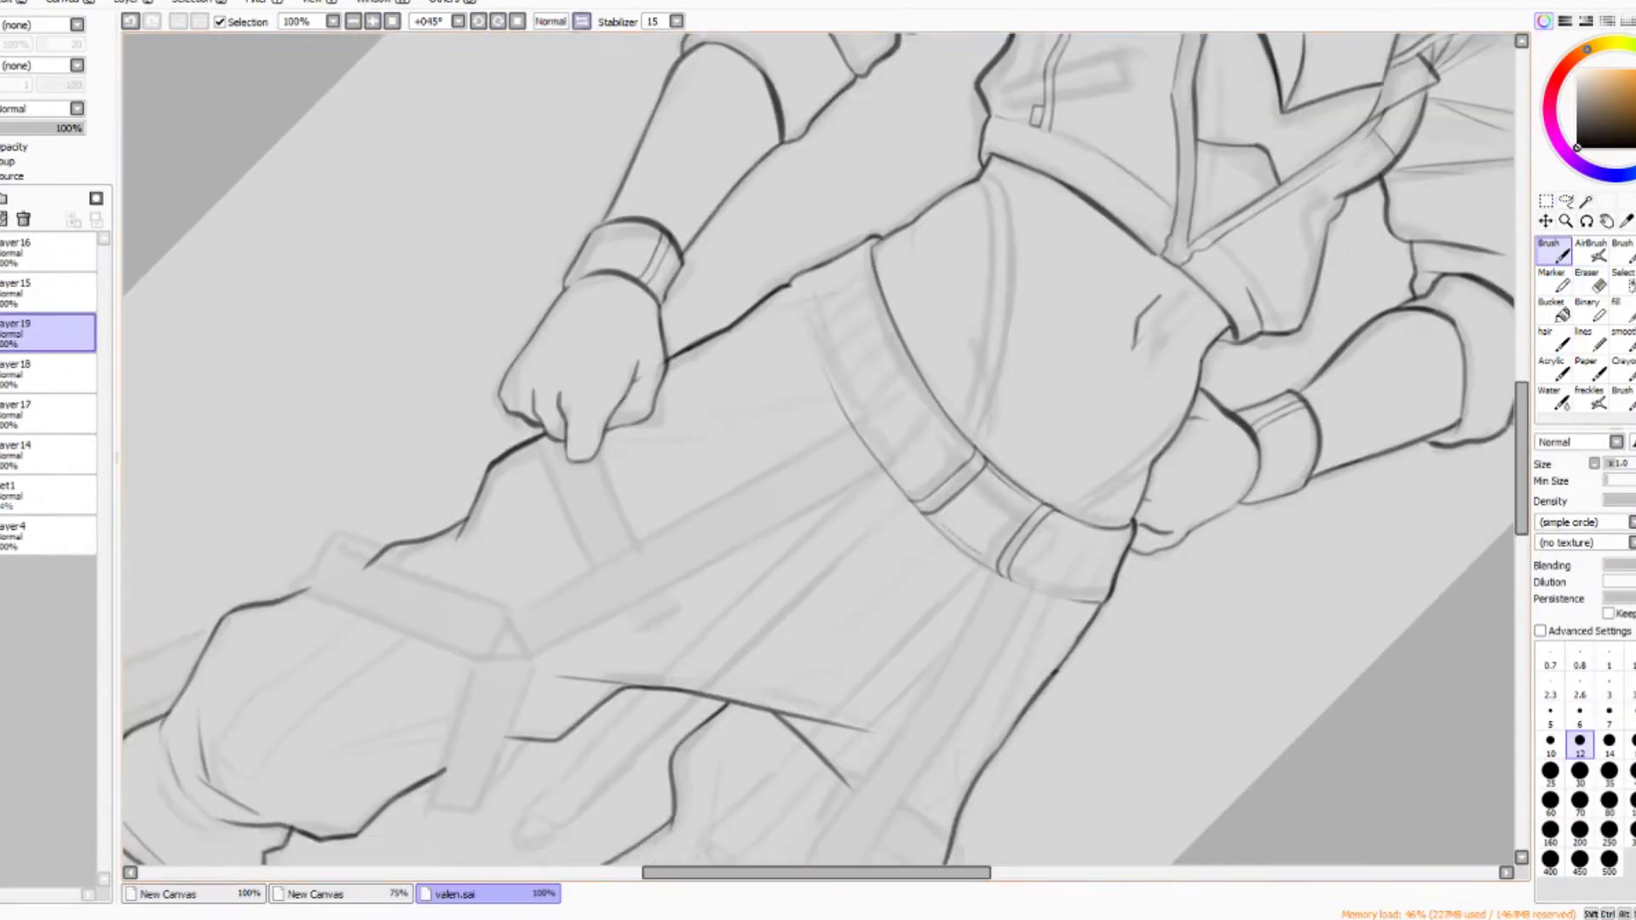
Ink the long strap hanging from the waistband between the legs, ending in a rounded tip.
{"action": "scroll", "coordinate": [818, 447], "scroll_direction": "down", "scroll_amount": 3}
{"action": "scroll", "coordinate": [818, 447], "scroll_direction": "down", "scroll_amount": 3}
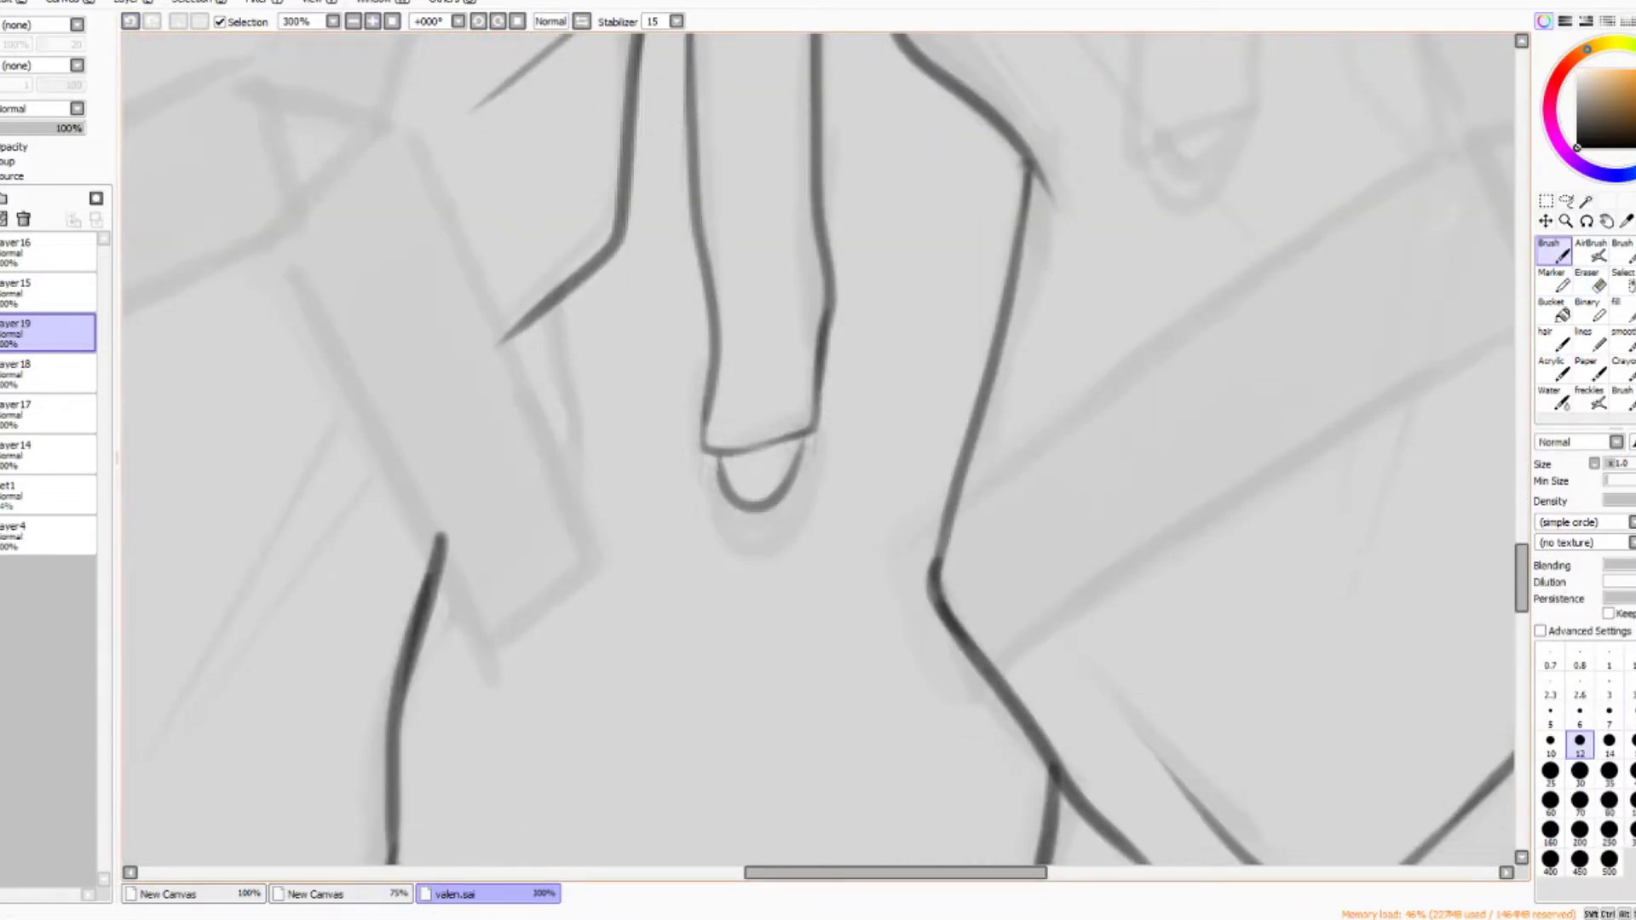
{"action": "left_click", "coordinate": [352, 21]}
{"action": "scroll", "coordinate": [818, 448], "scroll_direction": "up", "scroll_amount": 1}
Erase the belt loops from the waistband.
{"action": "key", "text": "e"}
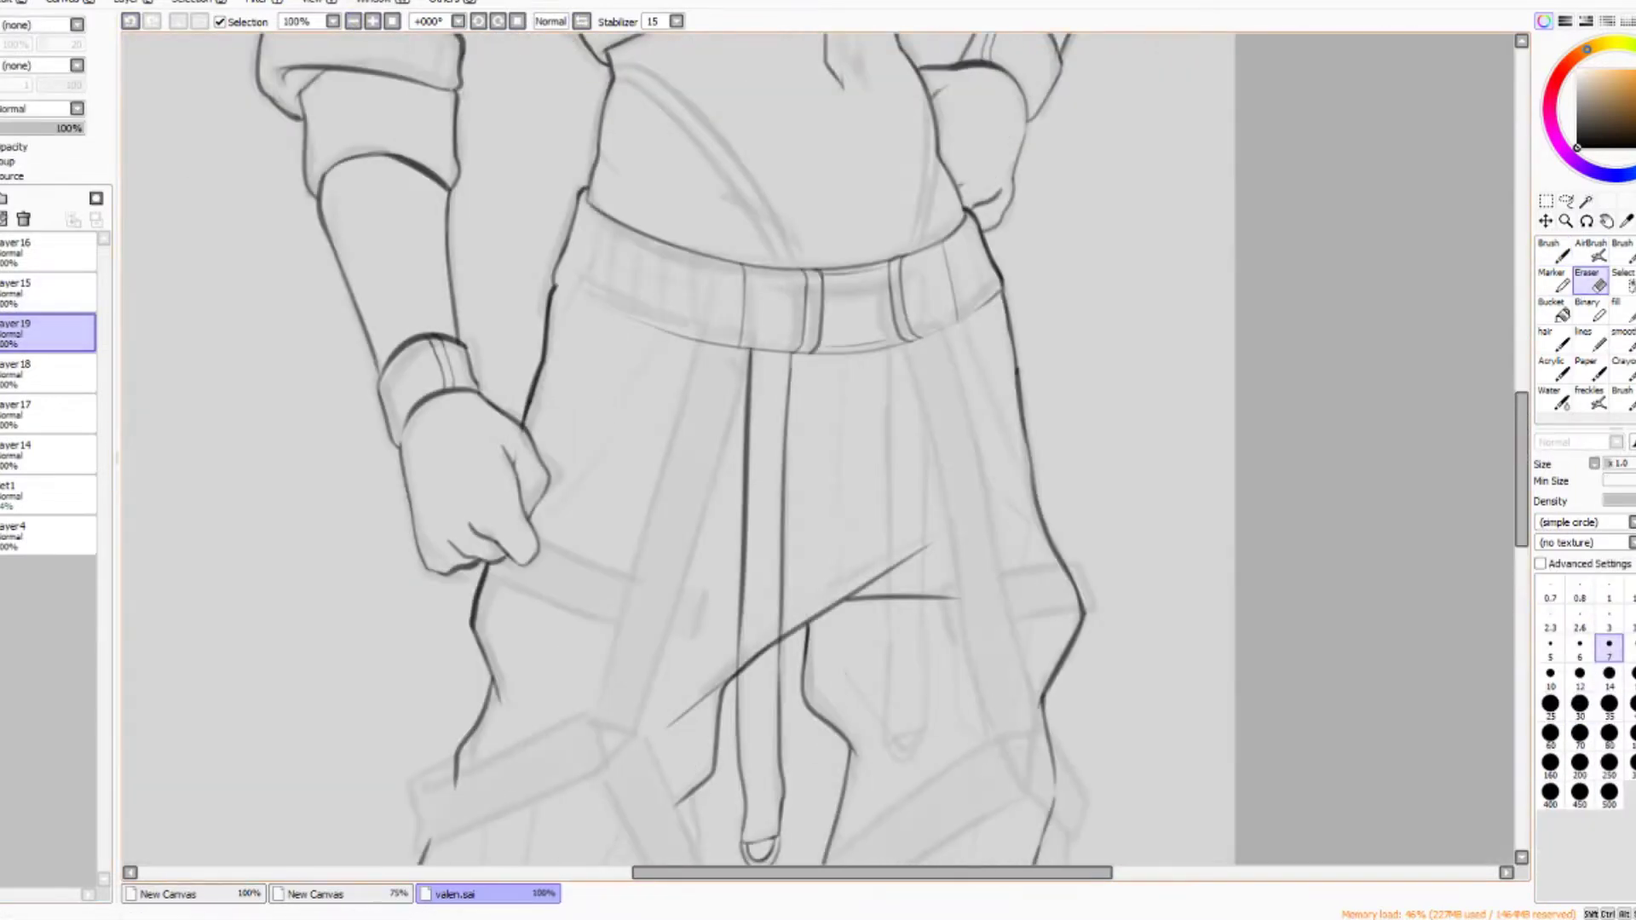
{"action": "scroll", "coordinate": [763, 368], "scroll_direction": "up", "scroll_amount": 1}
{"action": "key", "text": "e"}
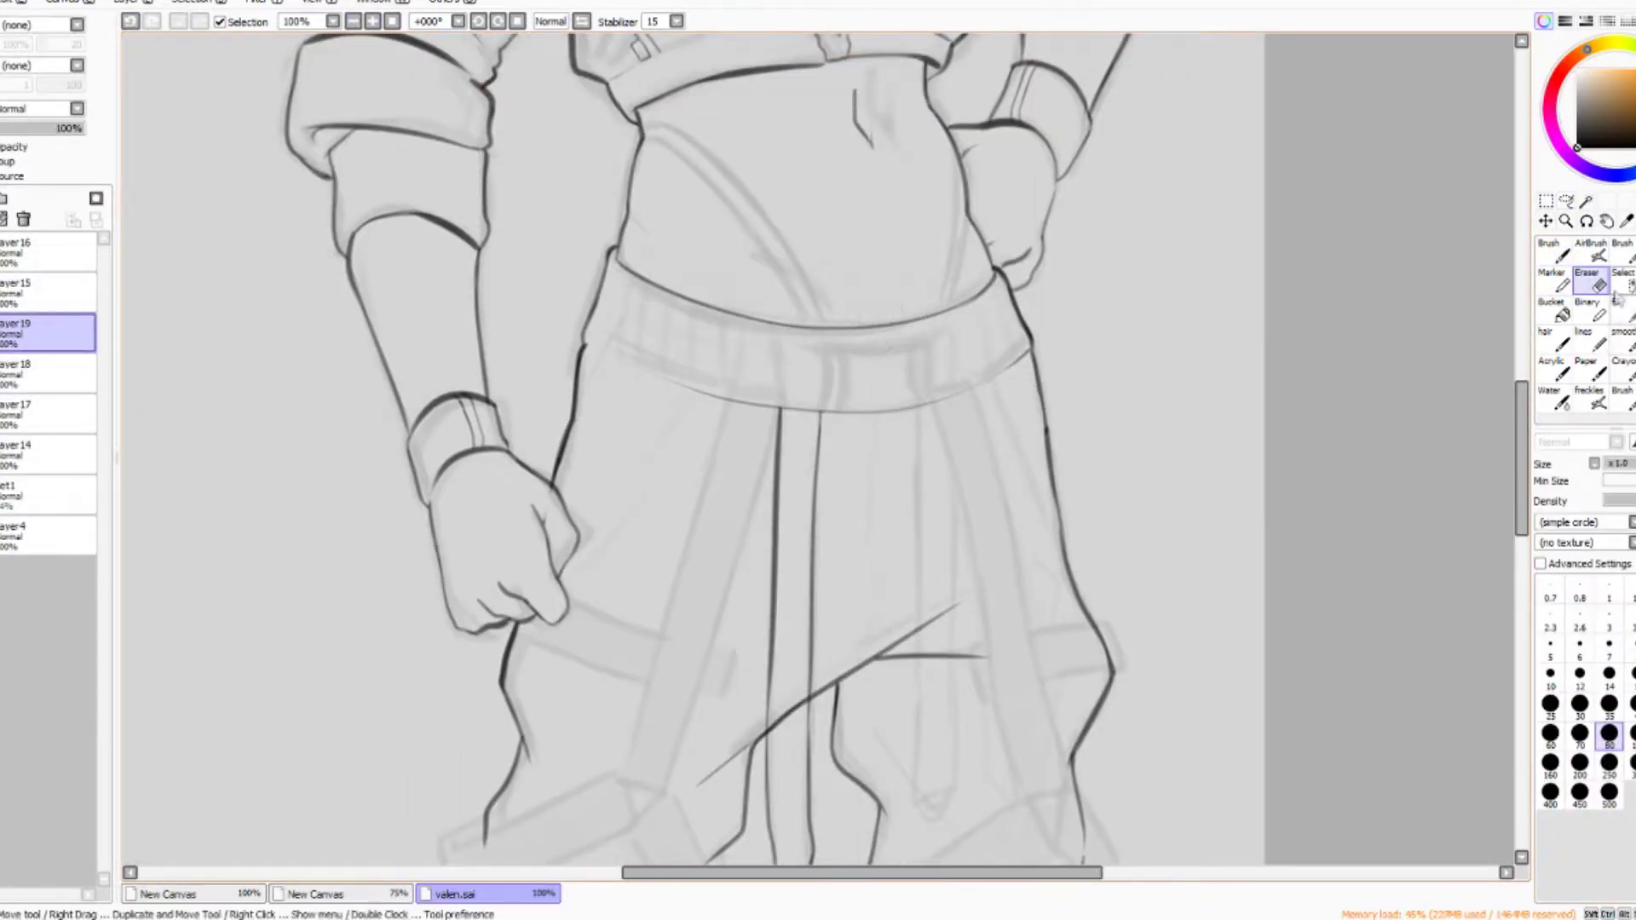
Ink a second, shorter strap hanging from the waistband and finish the rounded tips of both straps.
{"action": "scroll", "coordinate": [604, 136], "scroll_direction": "down", "scroll_amount": 2}
{"action": "key", "text": "b"}
{"action": "key", "text": "h"}
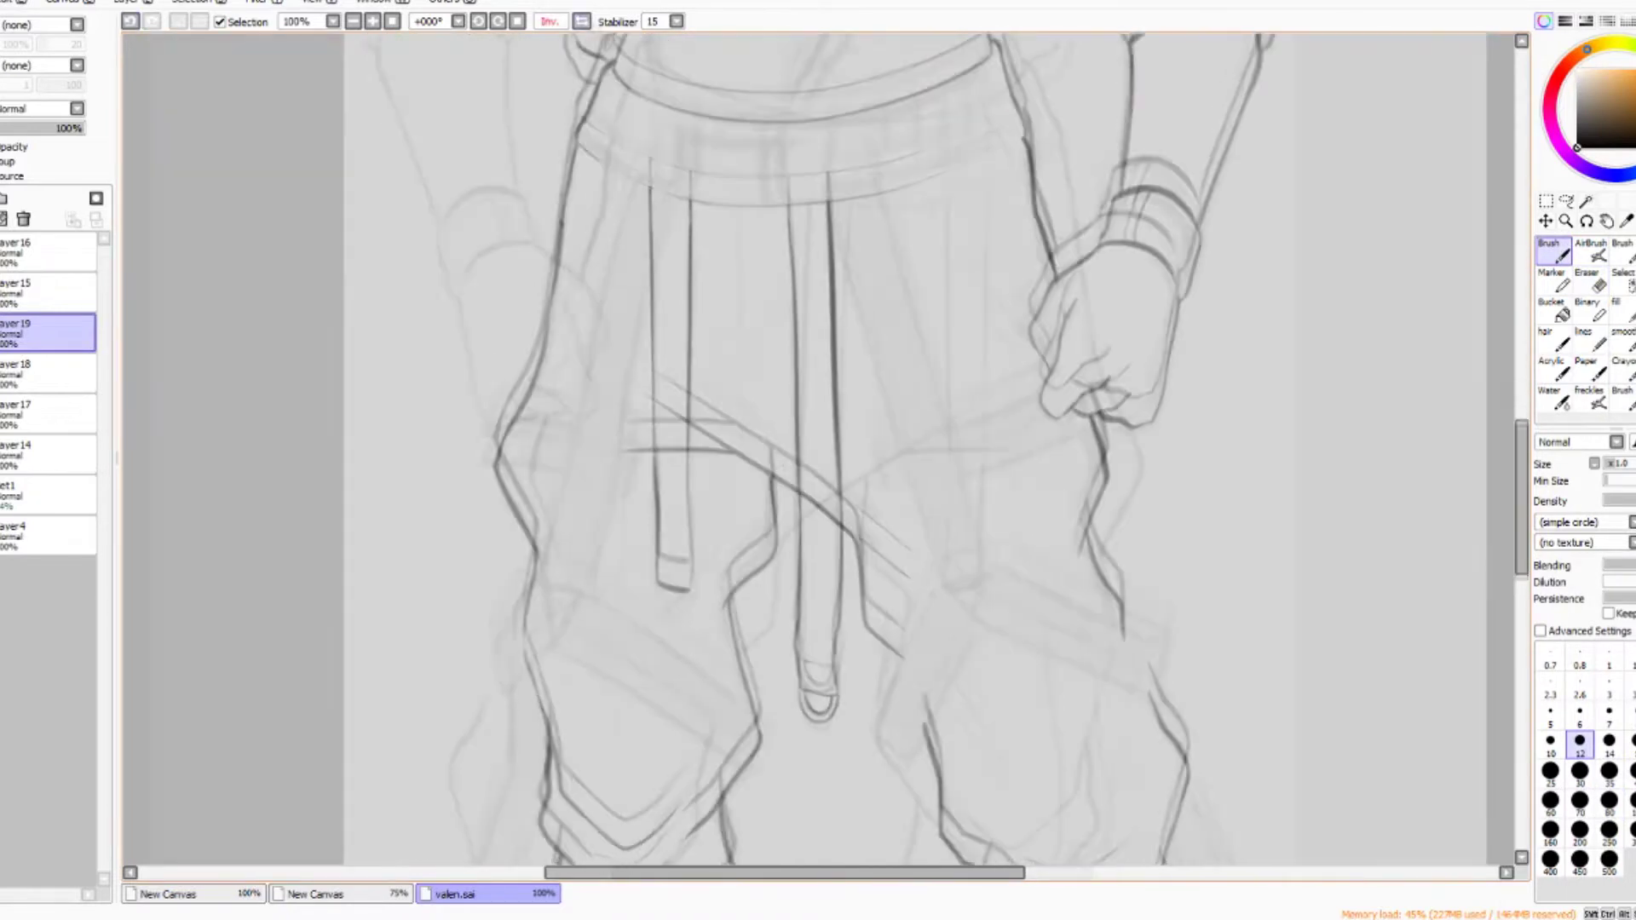
{"action": "key", "text": "h"}
{"action": "scroll", "coordinate": [818, 447], "scroll_direction": "up", "scroll_amount": 2}
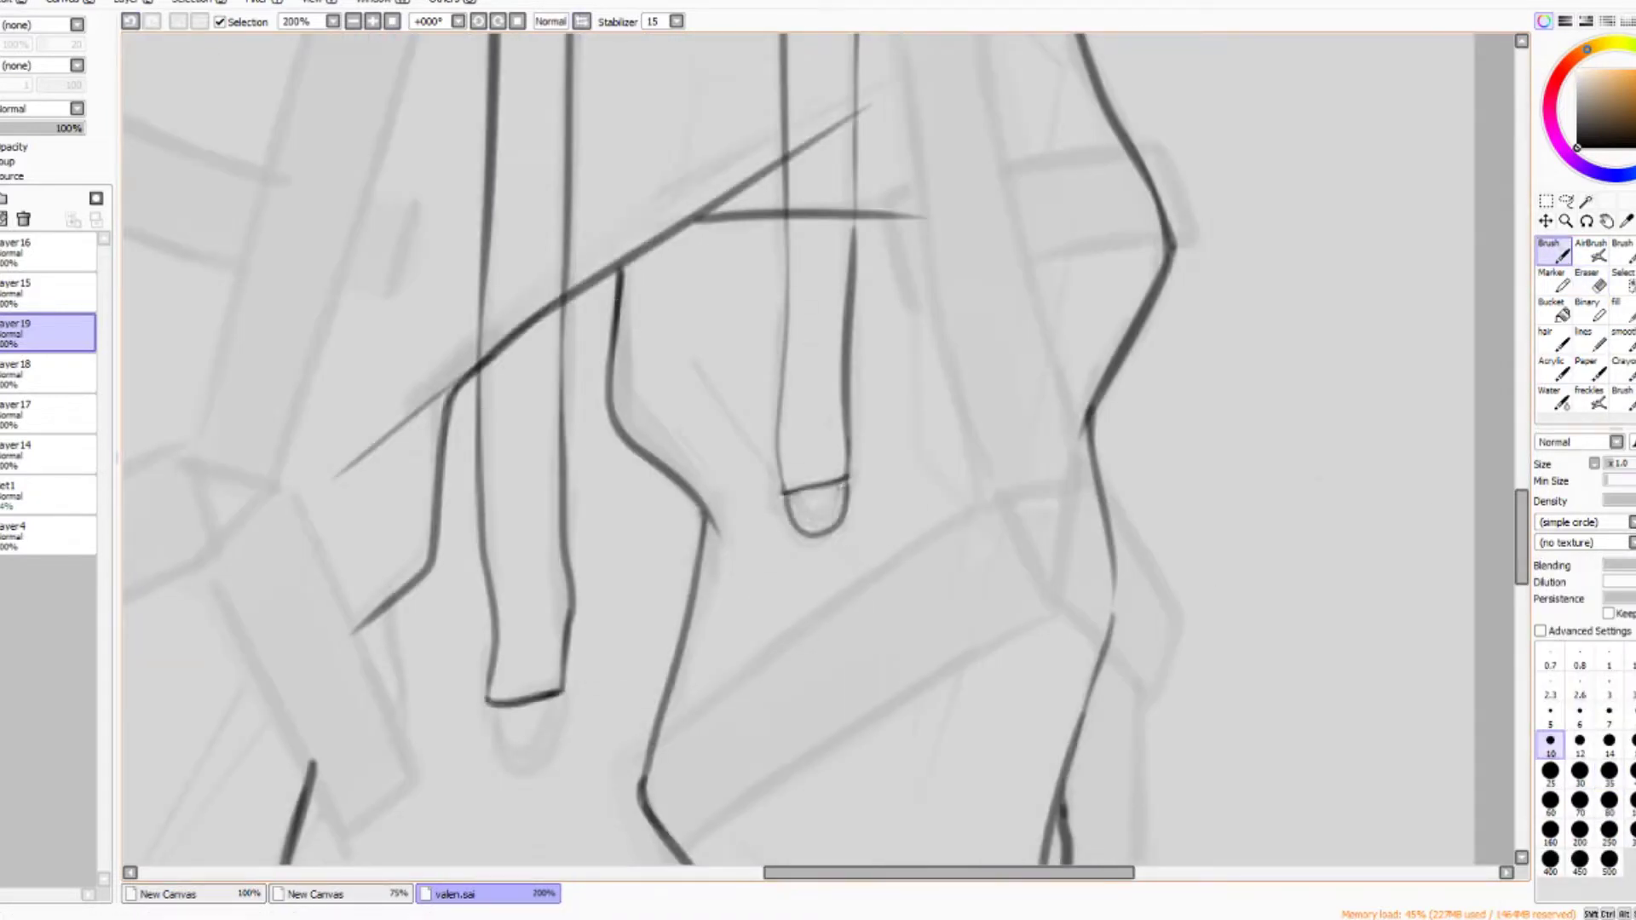
{"action": "scroll", "coordinate": [818, 447], "scroll_direction": "down", "scroll_amount": 3}
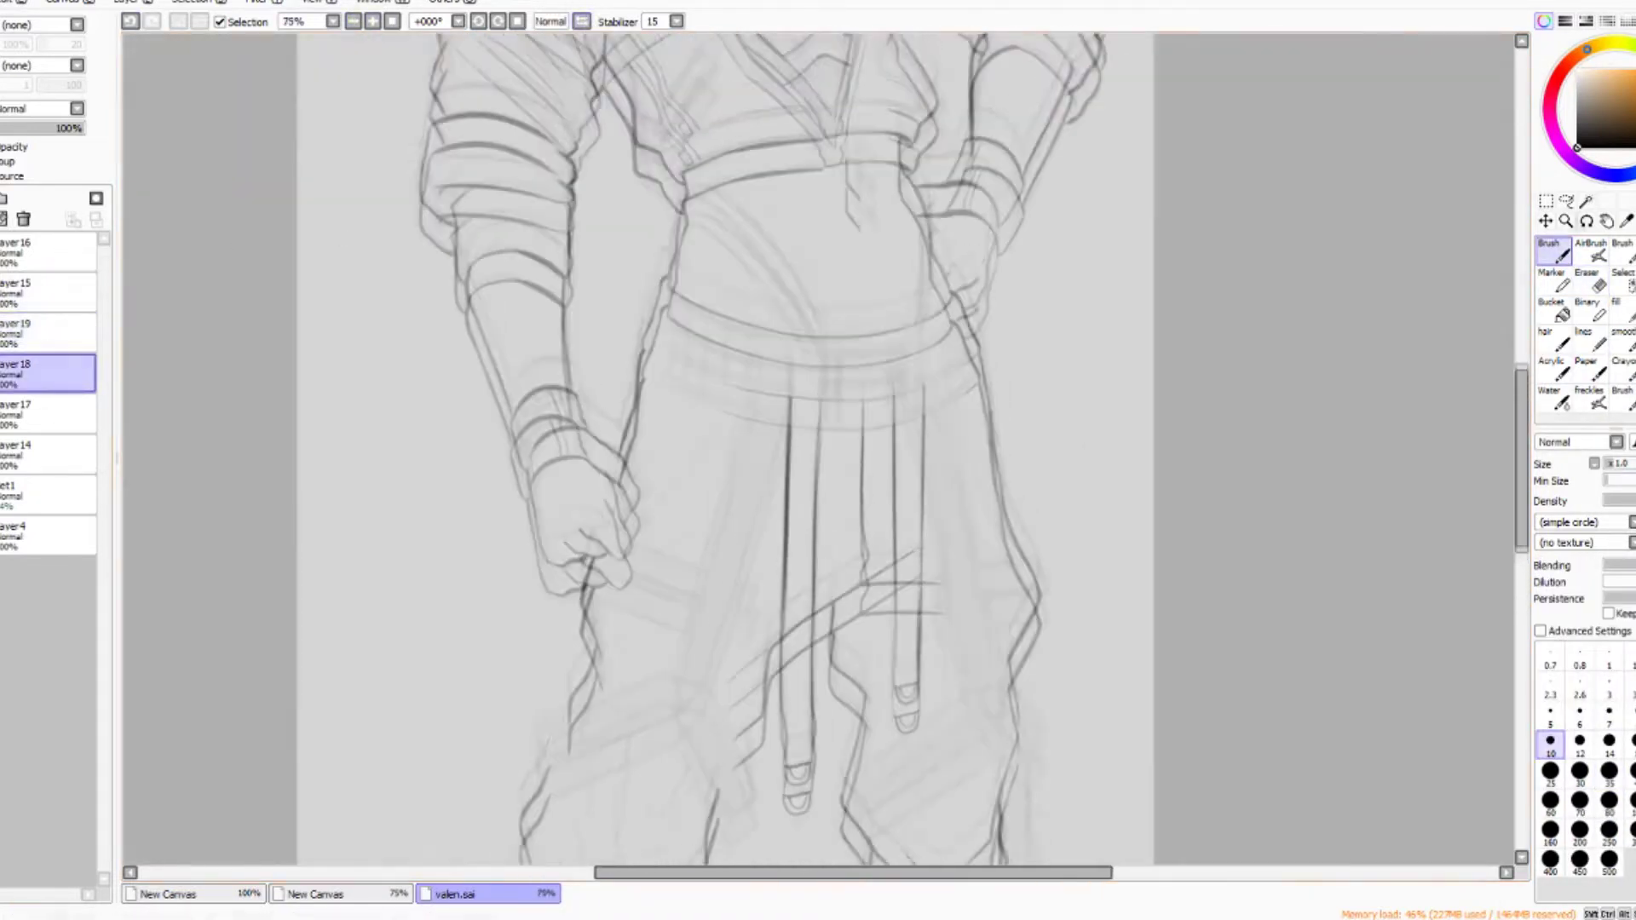
Clean up the trouser lines on Layer18 with the Eraser.
{"action": "key", "text": "a"}
{"action": "left_click", "coordinate": [48, 373]}
{"action": "key", "text": "e"}
{"action": "left_click_drag", "start_coordinate": [628, 310], "coordinate": [657, 225]}
{"action": "scroll", "coordinate": [819, 448], "scroll_direction": "down", "scroll_amount": 2}
{"action": "scroll", "coordinate": [818, 448], "scroll_direction": "up", "scroll_amount": 2}
Ink the small ankle strap on Layer19, and on a new layer the strap running down the front thigh to a folded knee joint.
{"action": "left_click", "coordinate": [48, 333]}
{"action": "key", "text": "b"}
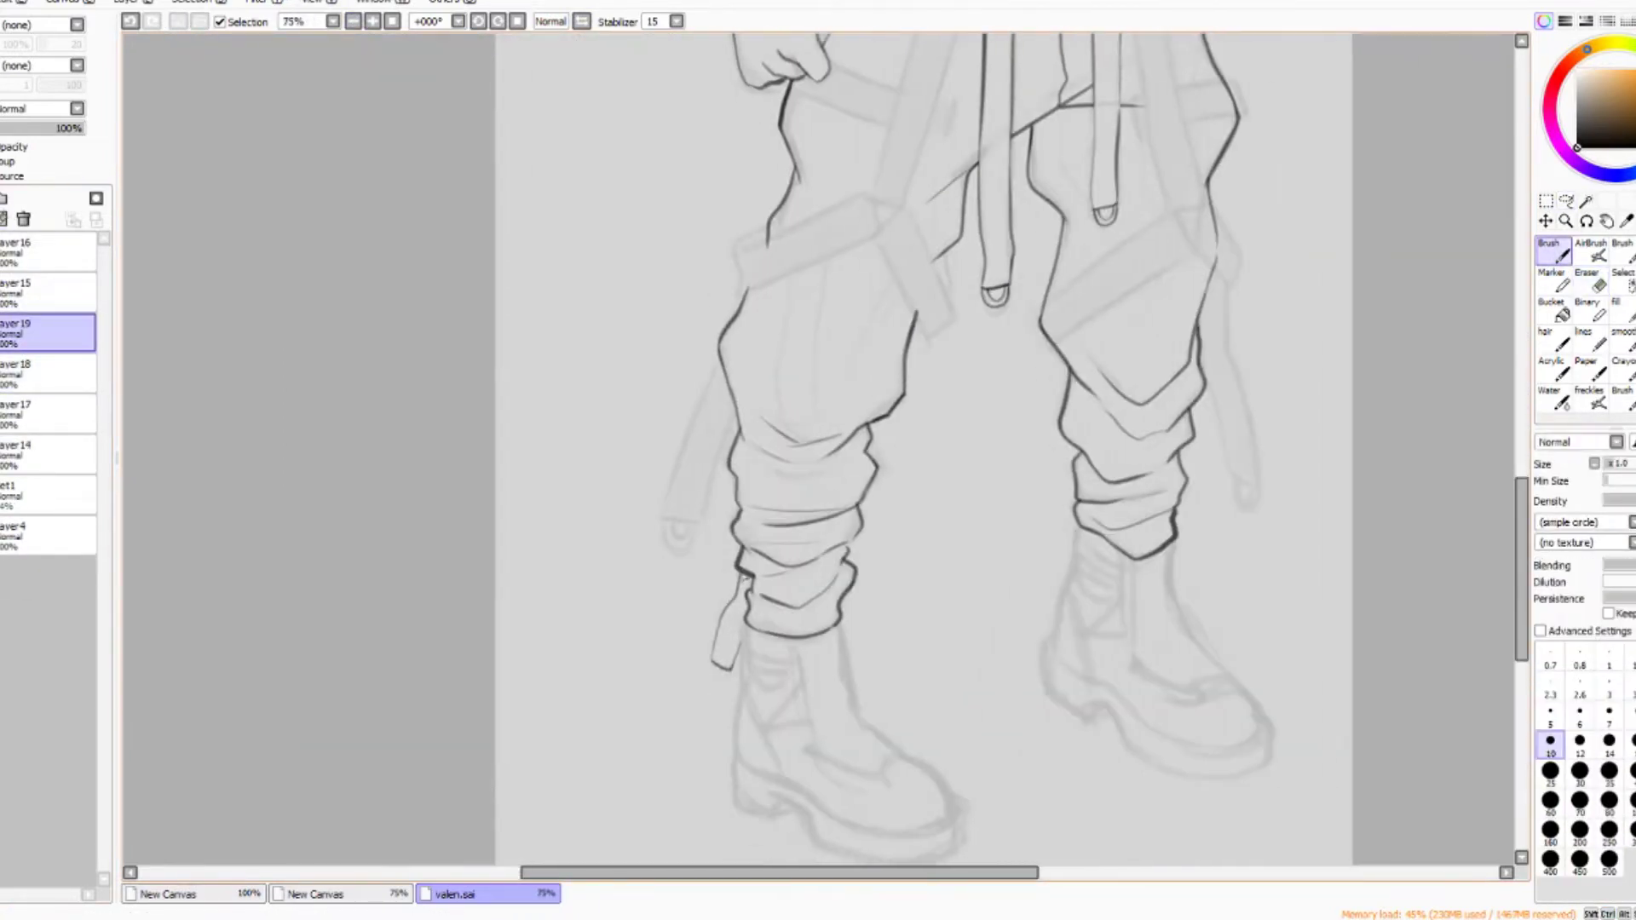
{"action": "scroll", "coordinate": [818, 448], "scroll_direction": "up", "scroll_amount": 3}
{"action": "key", "text": "ctrl+shift+n"}
{"action": "scroll", "coordinate": [818, 447], "scroll_direction": "down", "scroll_amount": 2}
{"action": "scroll", "coordinate": [818, 448], "scroll_direction": "up", "scroll_amount": 3}
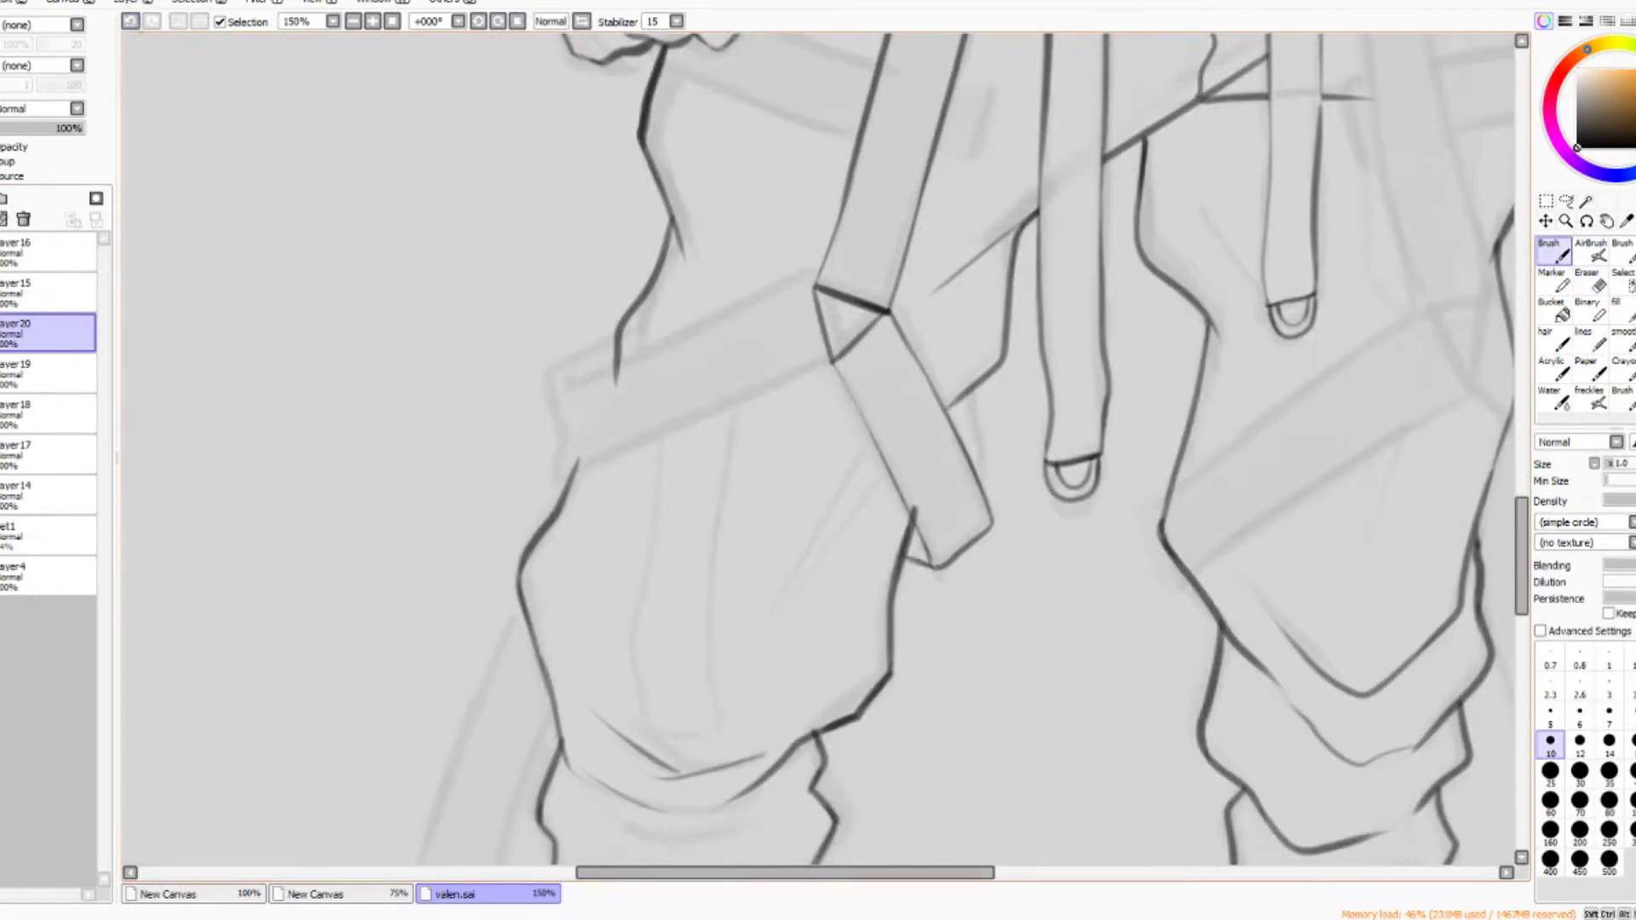
Ink the angled band around the front knee on Layer20, with its end folded over the outer edge of the leg.
{"action": "key", "text": "Insert"}
{"action": "key", "text": "Insert"}
{"action": "key", "text": "Delete"}
{"action": "scroll", "coordinate": [819, 448], "scroll_direction": "down", "scroll_amount": 3}
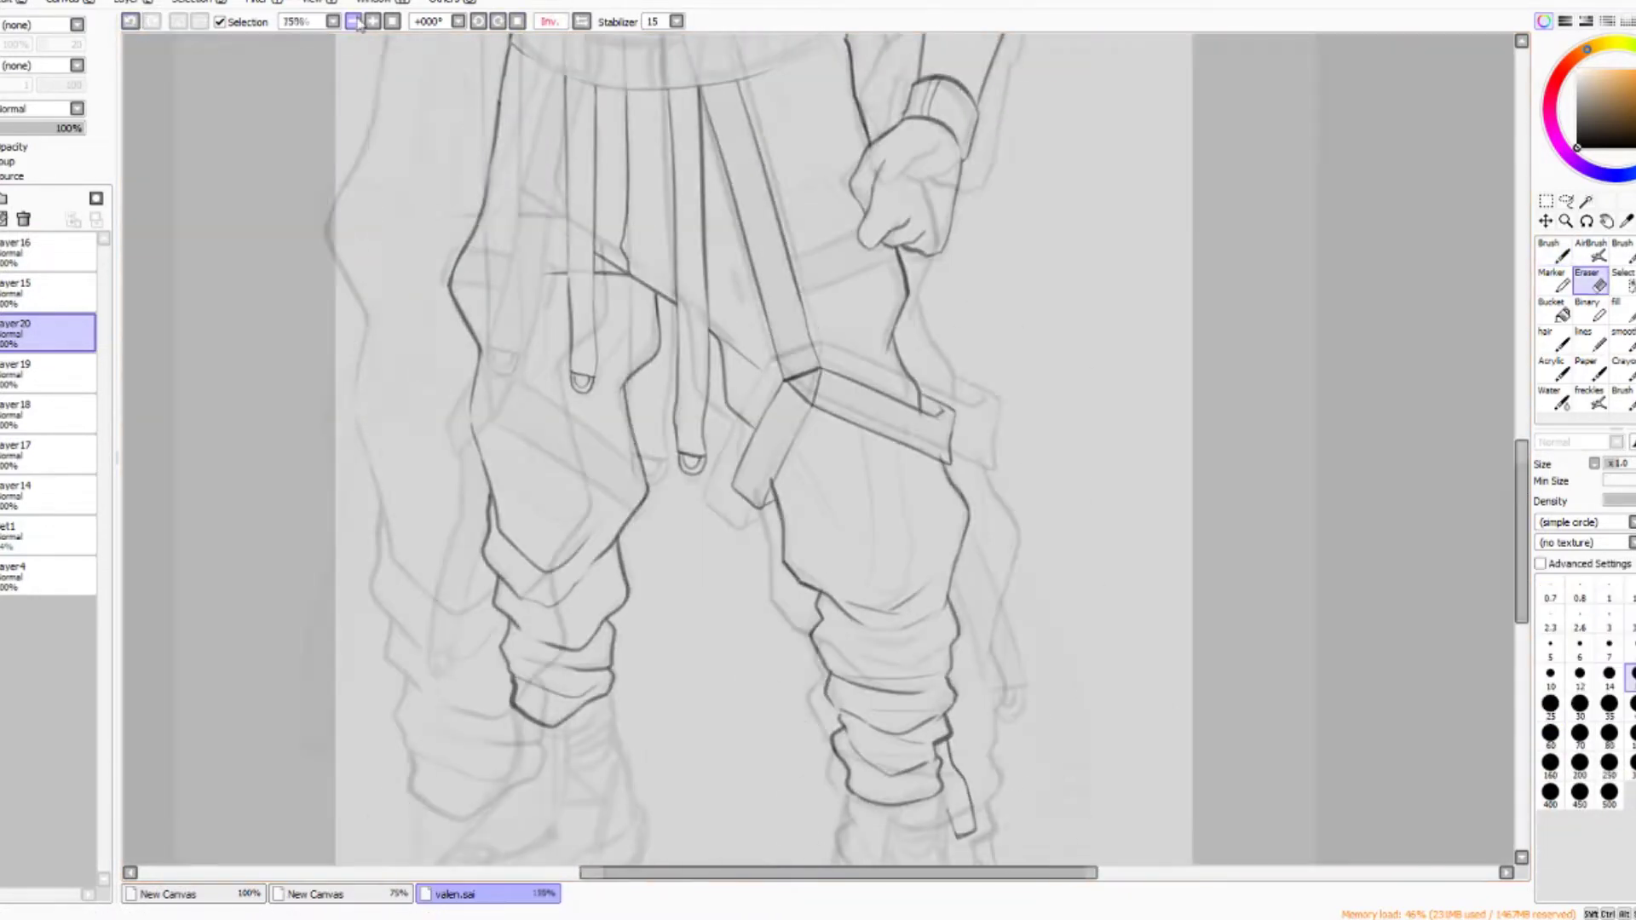
Ink the matching thigh strap and diagonal knee band on the other leg, starting from the waistband.
{"action": "scroll", "coordinate": [818, 448], "scroll_direction": "up", "scroll_amount": 2}
{"action": "key", "text": "Insert"}
{"action": "scroll", "coordinate": [818, 448], "scroll_direction": "up", "scroll_amount": 3}
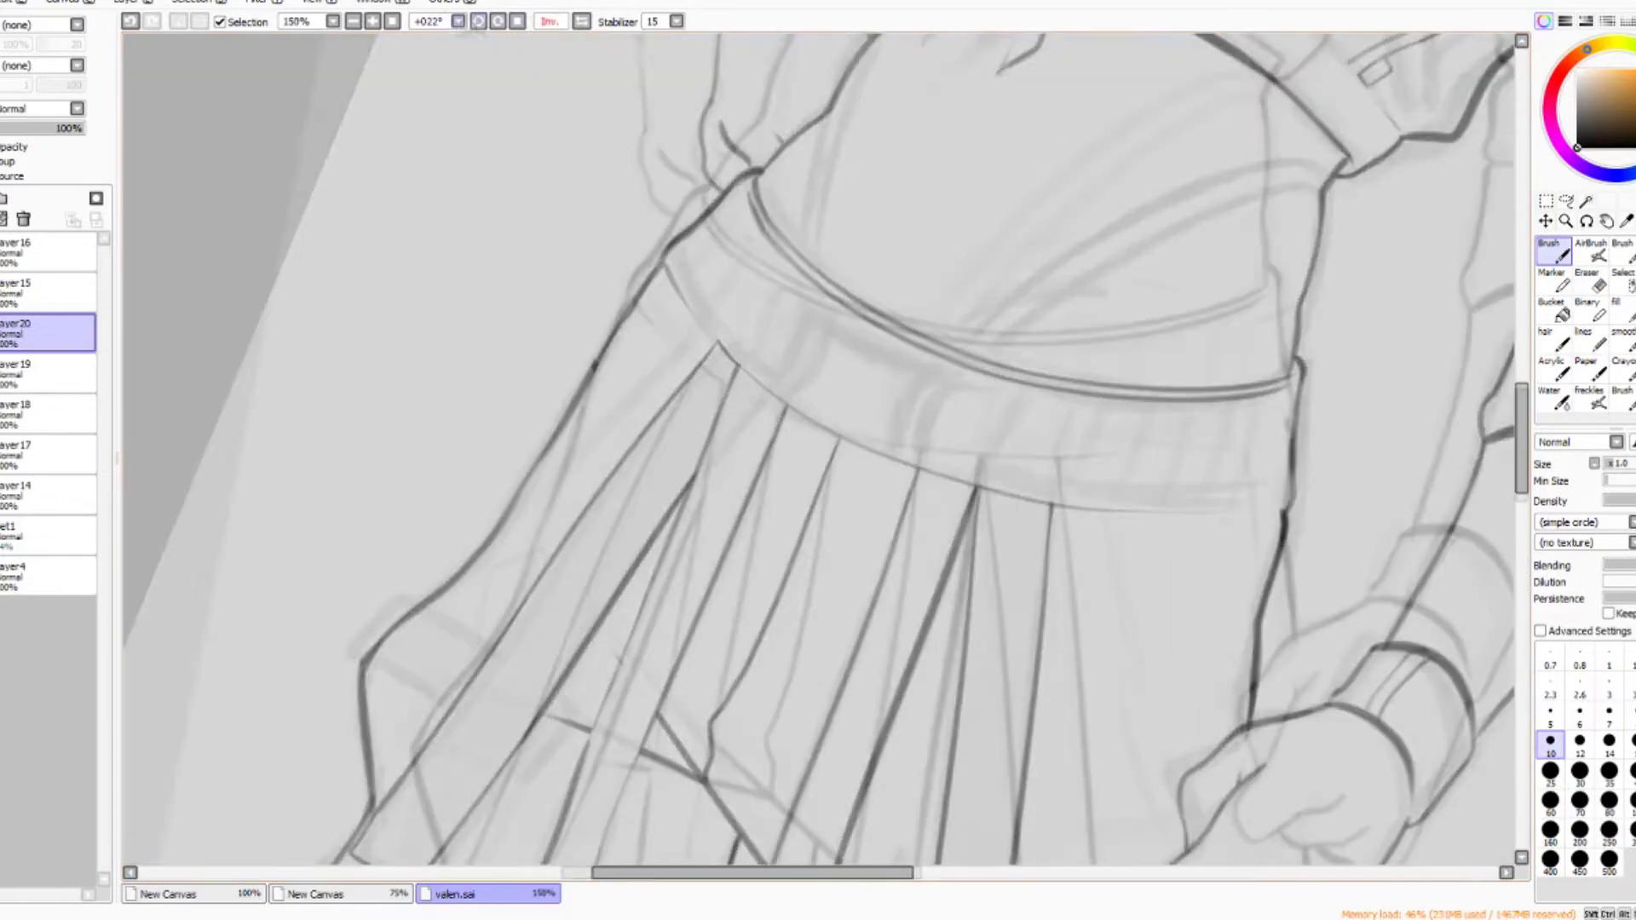
{"action": "key", "text": "e"}
{"action": "left_click_drag", "start_coordinate": [728, 514], "coordinate": [993, 708]}
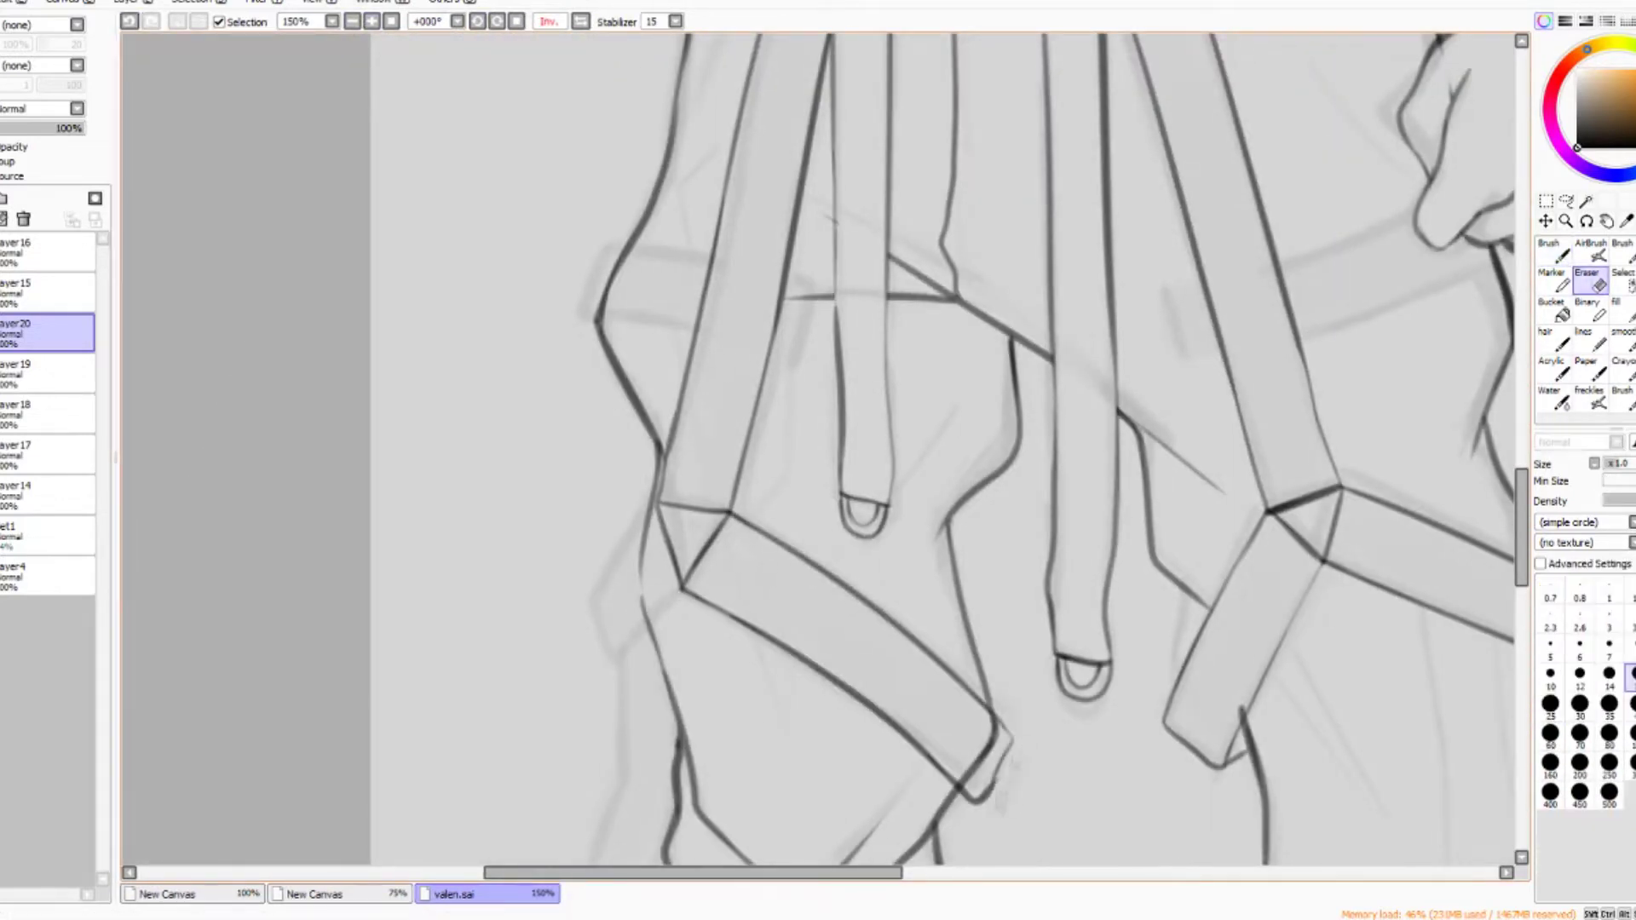
Ink the knee flap and the loose strap hanging along the outside of the rear leg.
{"action": "key", "text": "Insert"}
{"action": "scroll", "coordinate": [818, 447], "scroll_direction": "down", "scroll_amount": 3}
{"action": "scroll", "coordinate": [818, 447], "scroll_direction": "up", "scroll_amount": 2}
{"action": "left_click", "coordinate": [46, 373]}
{"action": "key", "text": "b"}
{"action": "left_click", "coordinate": [1086, 61]}
{"action": "left_click", "coordinate": [47, 333]}
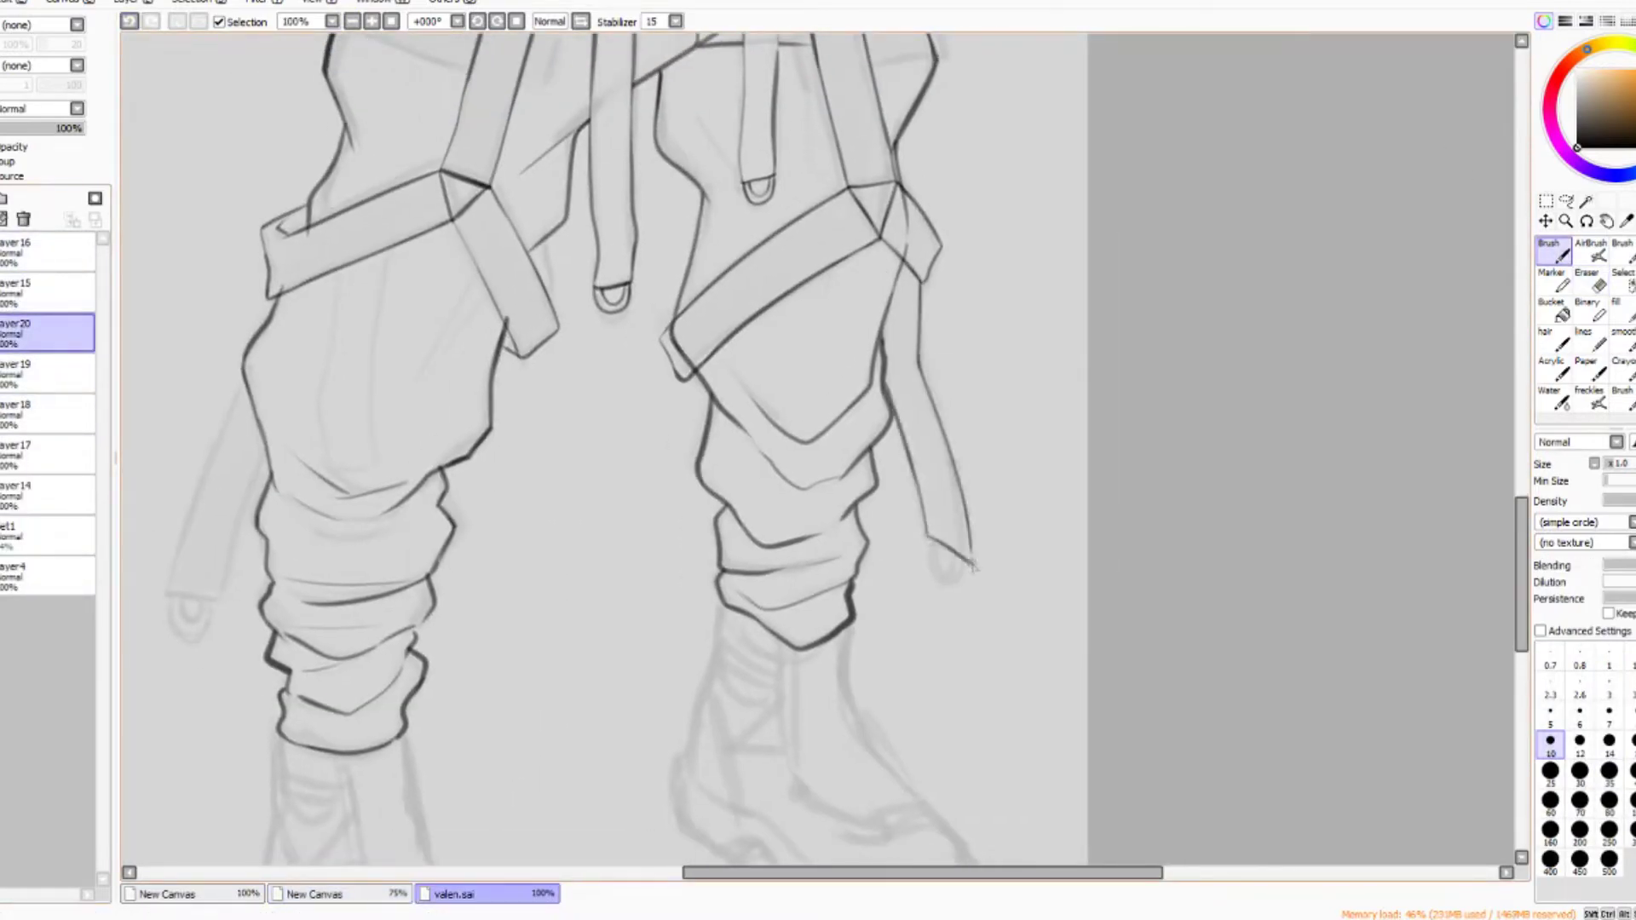
Ink the loose strap hanging outside the front leg and give it a rounded tip.
{"action": "key", "text": "e"}
{"action": "scroll", "coordinate": [974, 565], "scroll_direction": "up", "scroll_amount": 5}
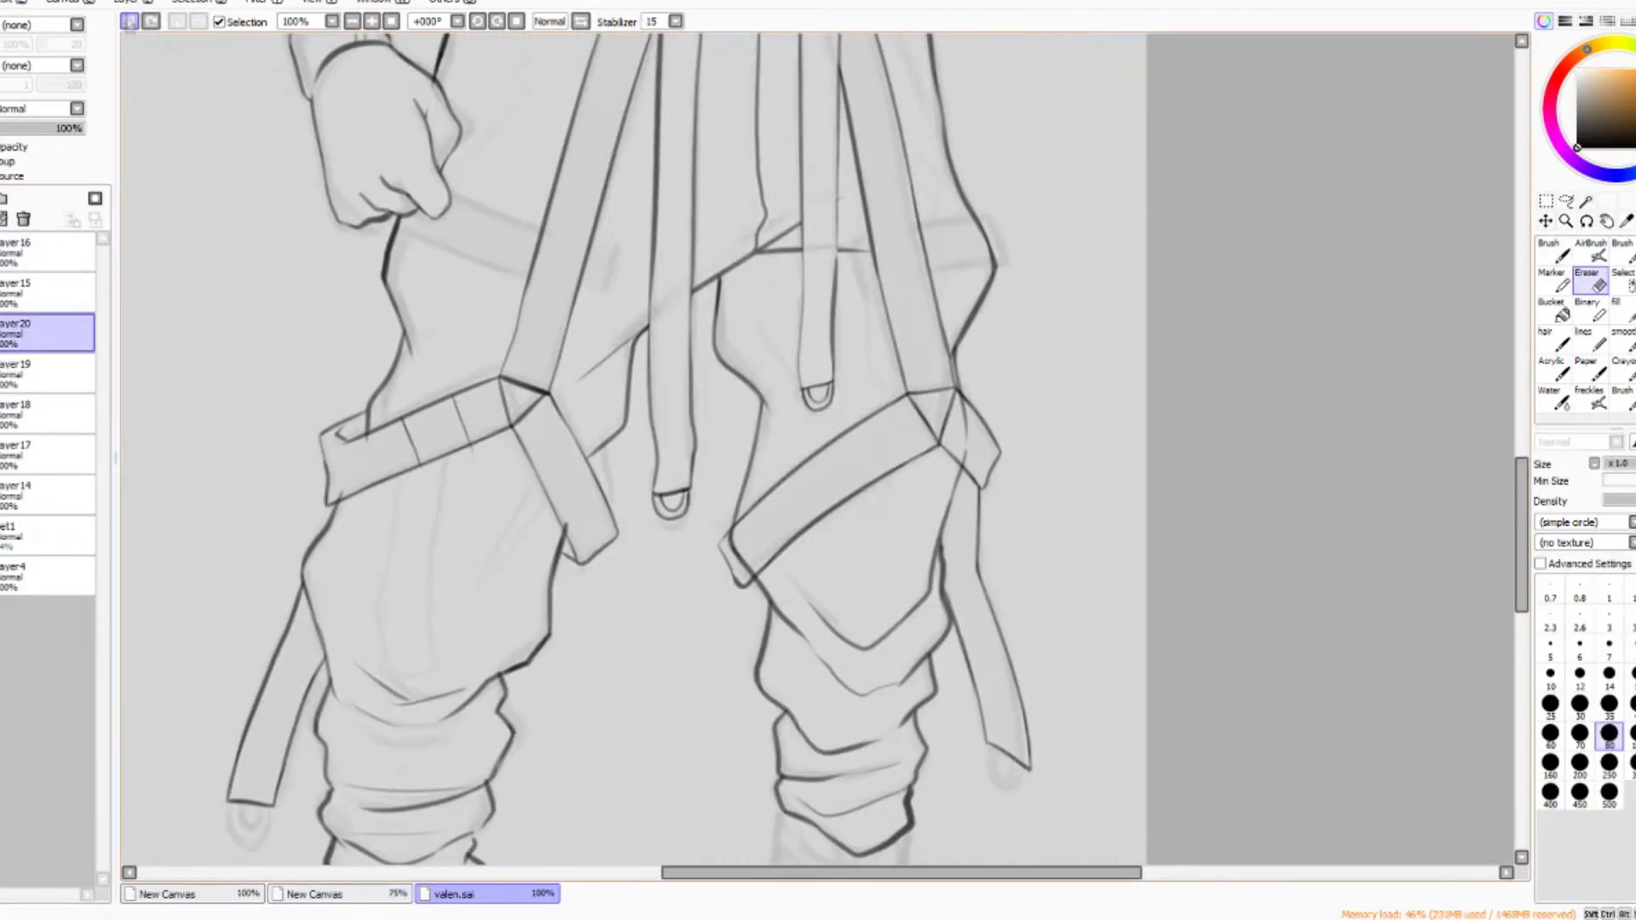
{"action": "key", "text": "b"}
{"action": "scroll", "coordinate": [819, 447], "scroll_direction": "up", "scroll_amount": 2}
{"action": "scroll", "coordinate": [818, 447], "scroll_direction": "left", "scroll_amount": 10}
{"action": "scroll", "coordinate": [818, 447], "scroll_direction": "down", "scroll_amount": 3}
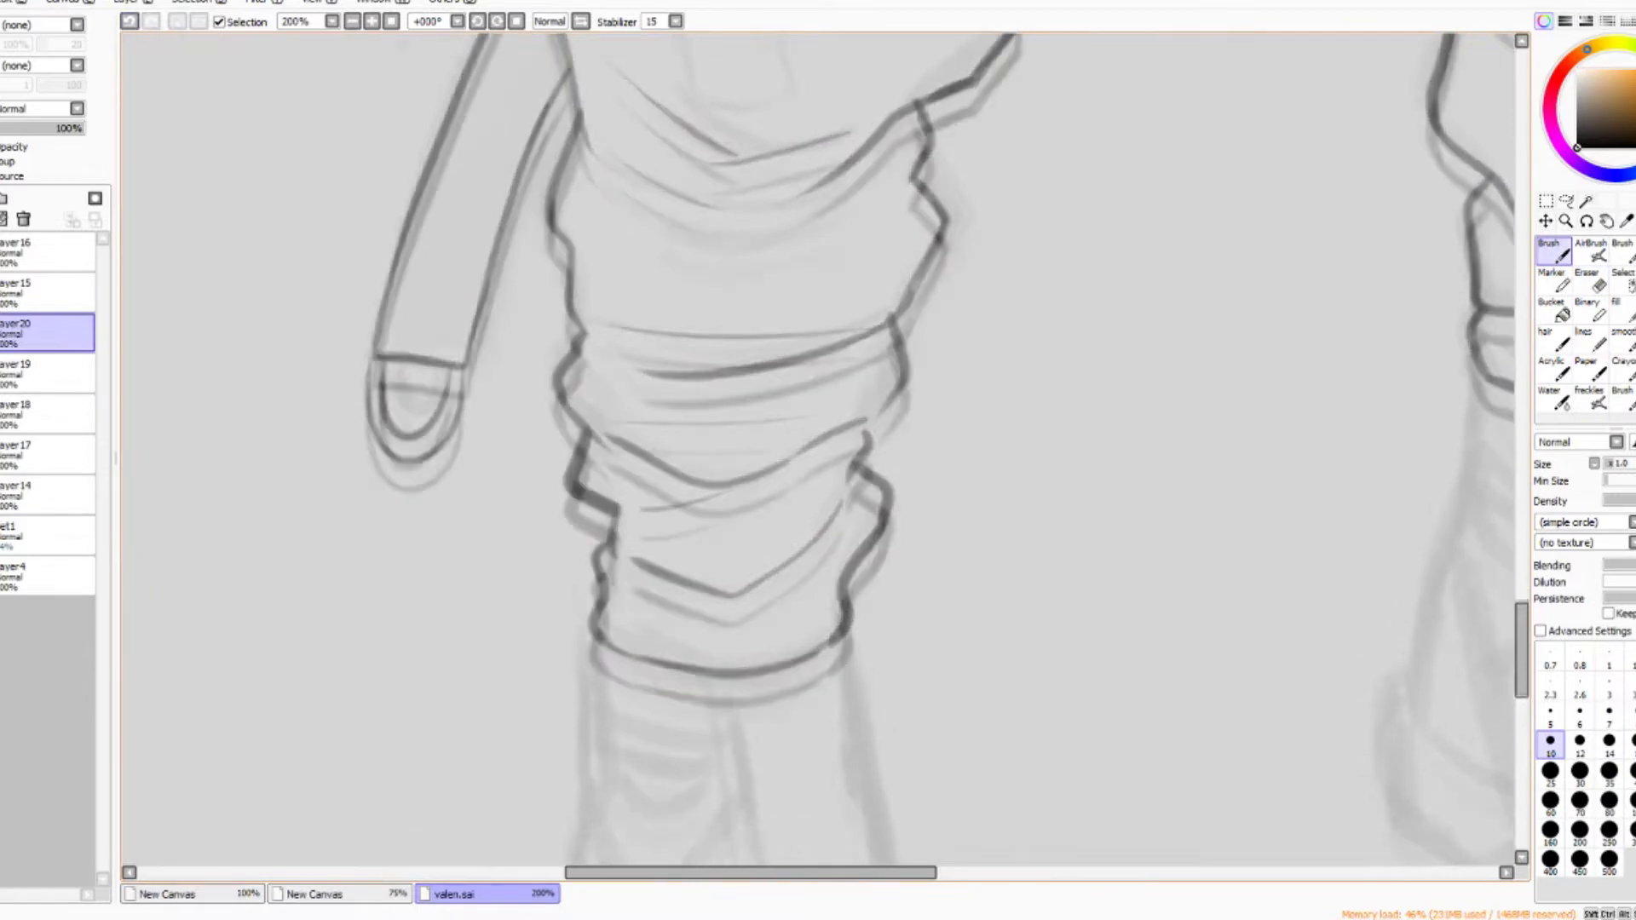
Erase the rounded tips from the hanging straps on Layer20 and Layer19, leaving straight-cut ends.
{"action": "key", "text": "e"}
{"action": "left_click", "coordinate": [47, 374]}
{"action": "key", "text": "b"}
{"action": "scroll", "coordinate": [927, 448], "scroll_direction": "down", "scroll_amount": 3}
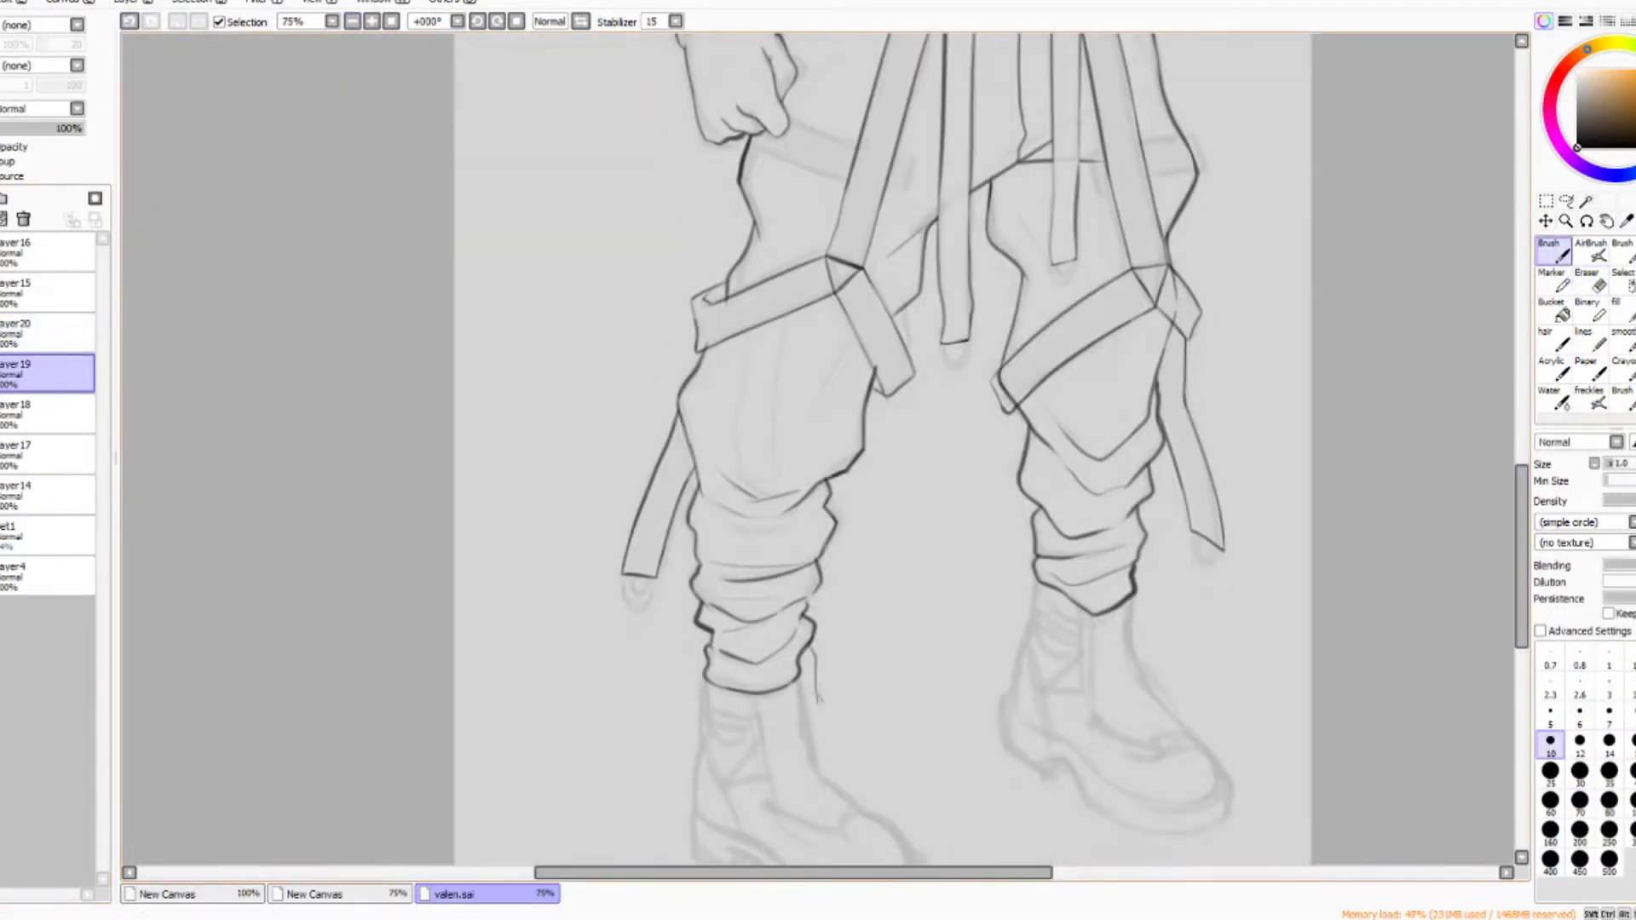
Undo the first ankle stroke and ink the loose ankle straps behind both lower legs.
{"action": "key", "text": "ctrl+z"}
{"action": "key", "text": "h"}
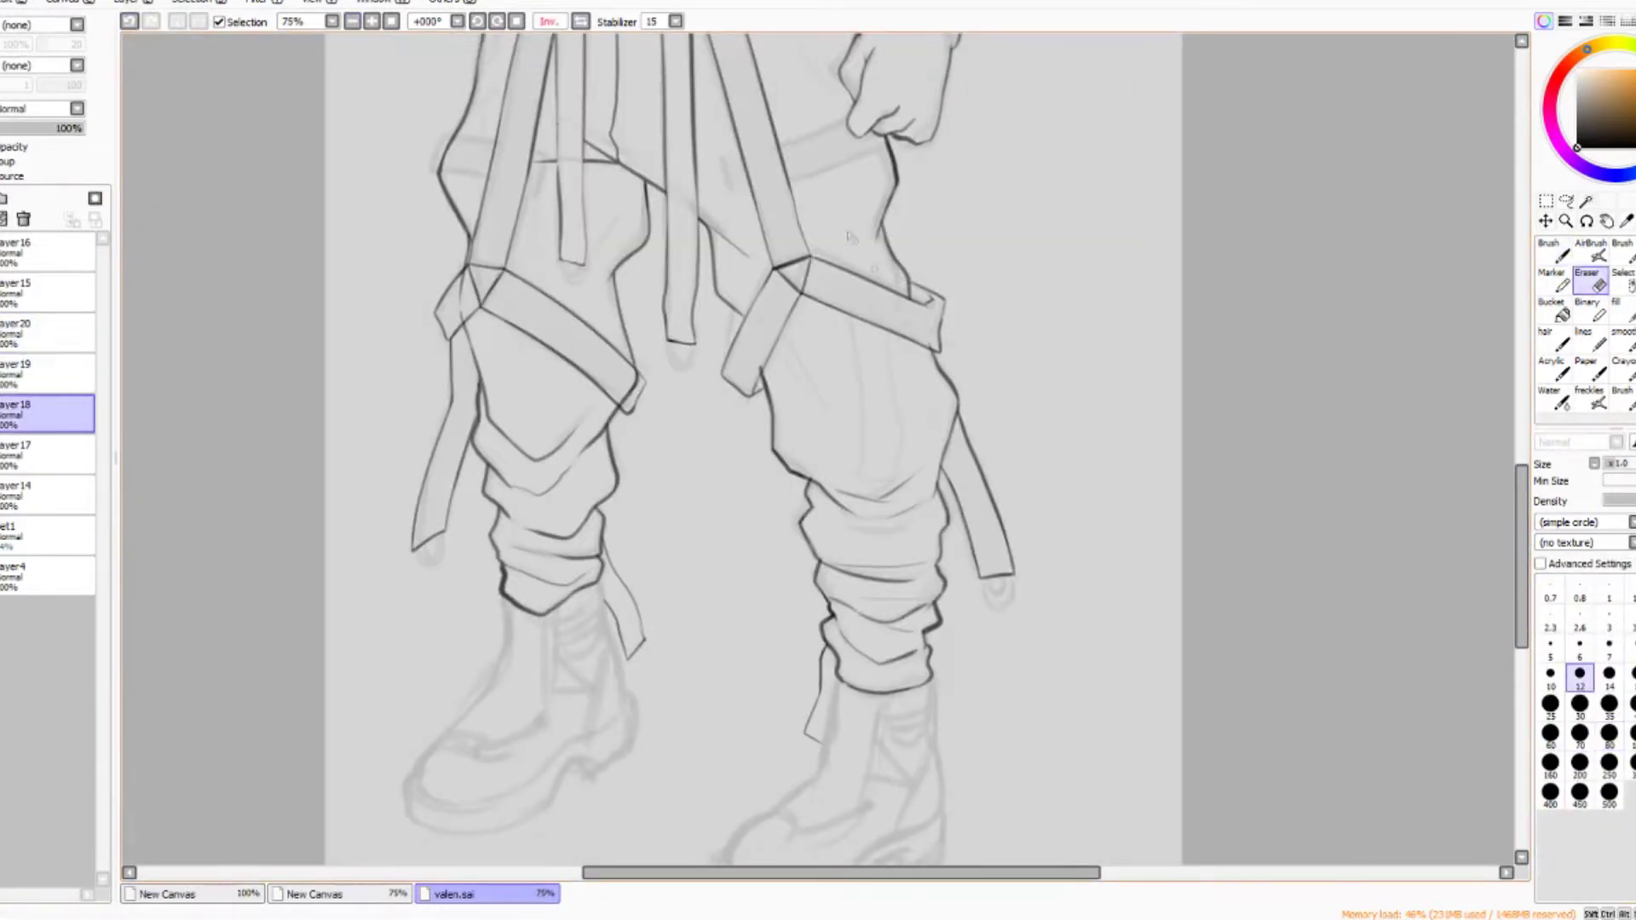
{"action": "key", "text": "h"}
Ink the upper thigh bands on both legs on a new layer, erase the overlaps and merge it into Layer20.
{"action": "scroll", "coordinate": [818, 448], "scroll_direction": "up", "scroll_amount": 5}
{"action": "key", "text": "ctrl+shift+n"}
{"action": "key", "text": "b"}
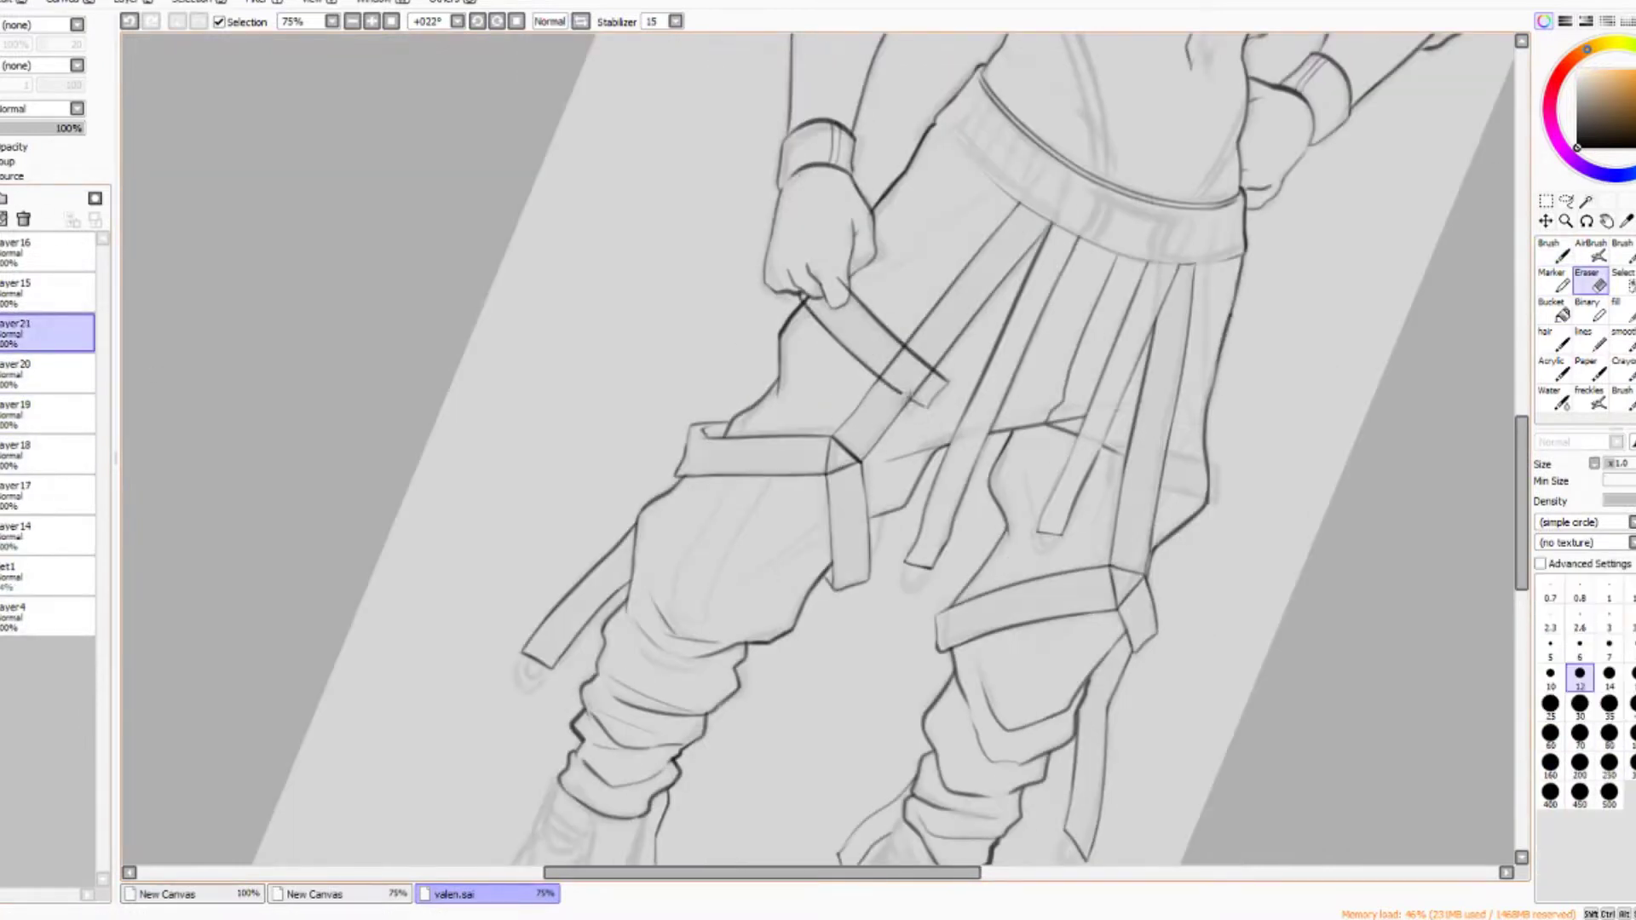
{"action": "key", "text": "b"}
{"action": "key", "text": "Home"}
{"action": "key", "text": "h"}
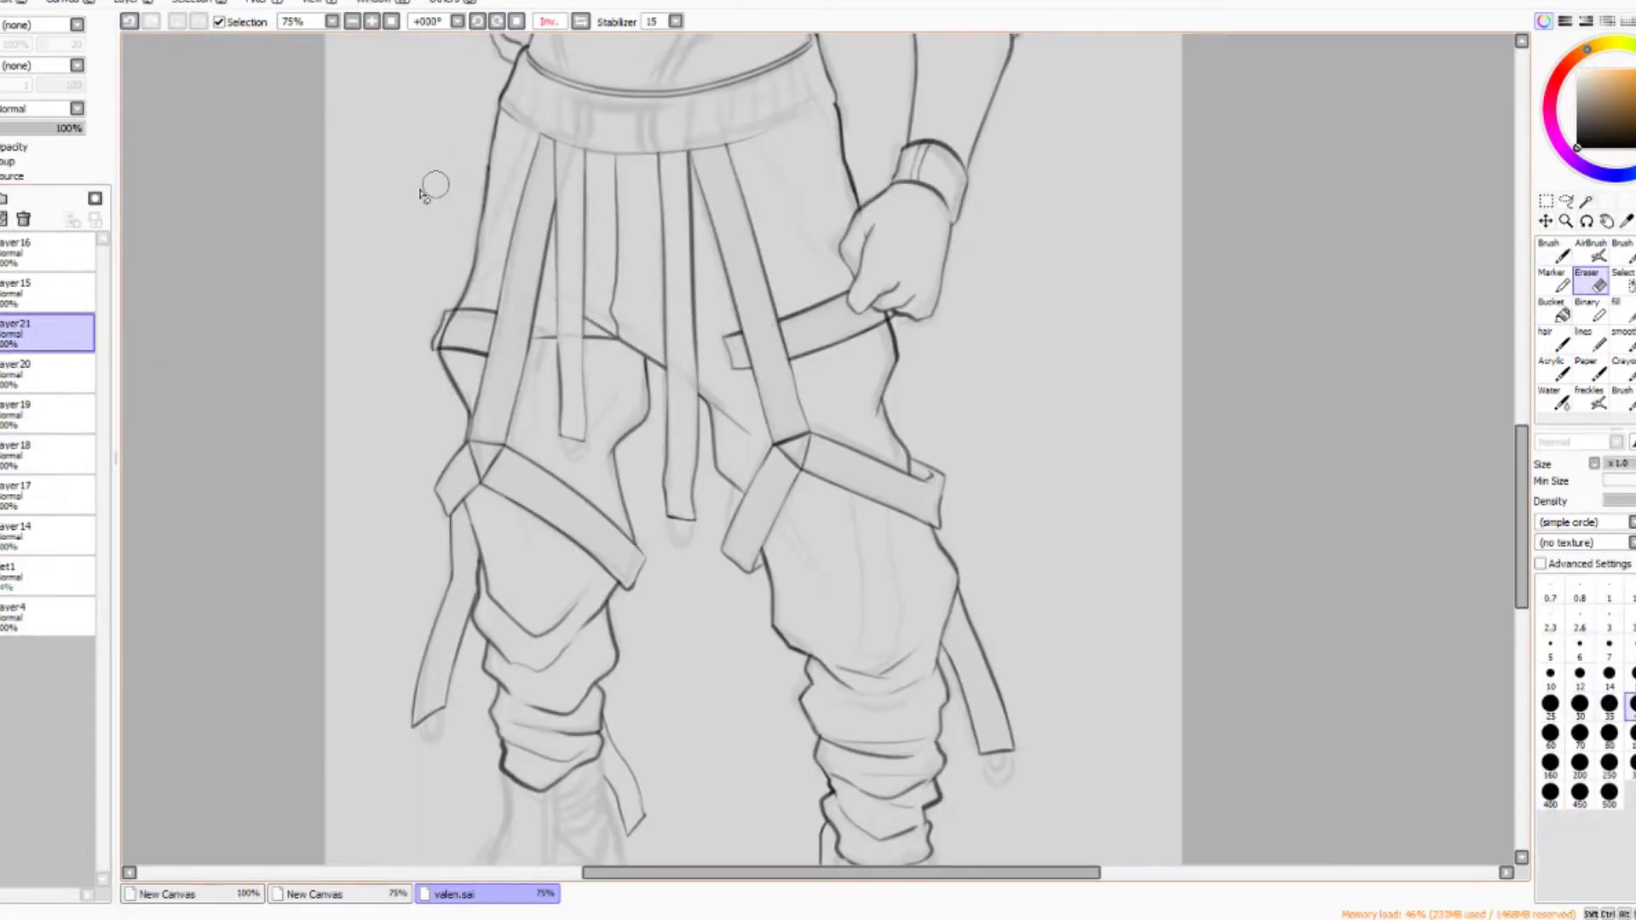
{"action": "key", "text": "h"}
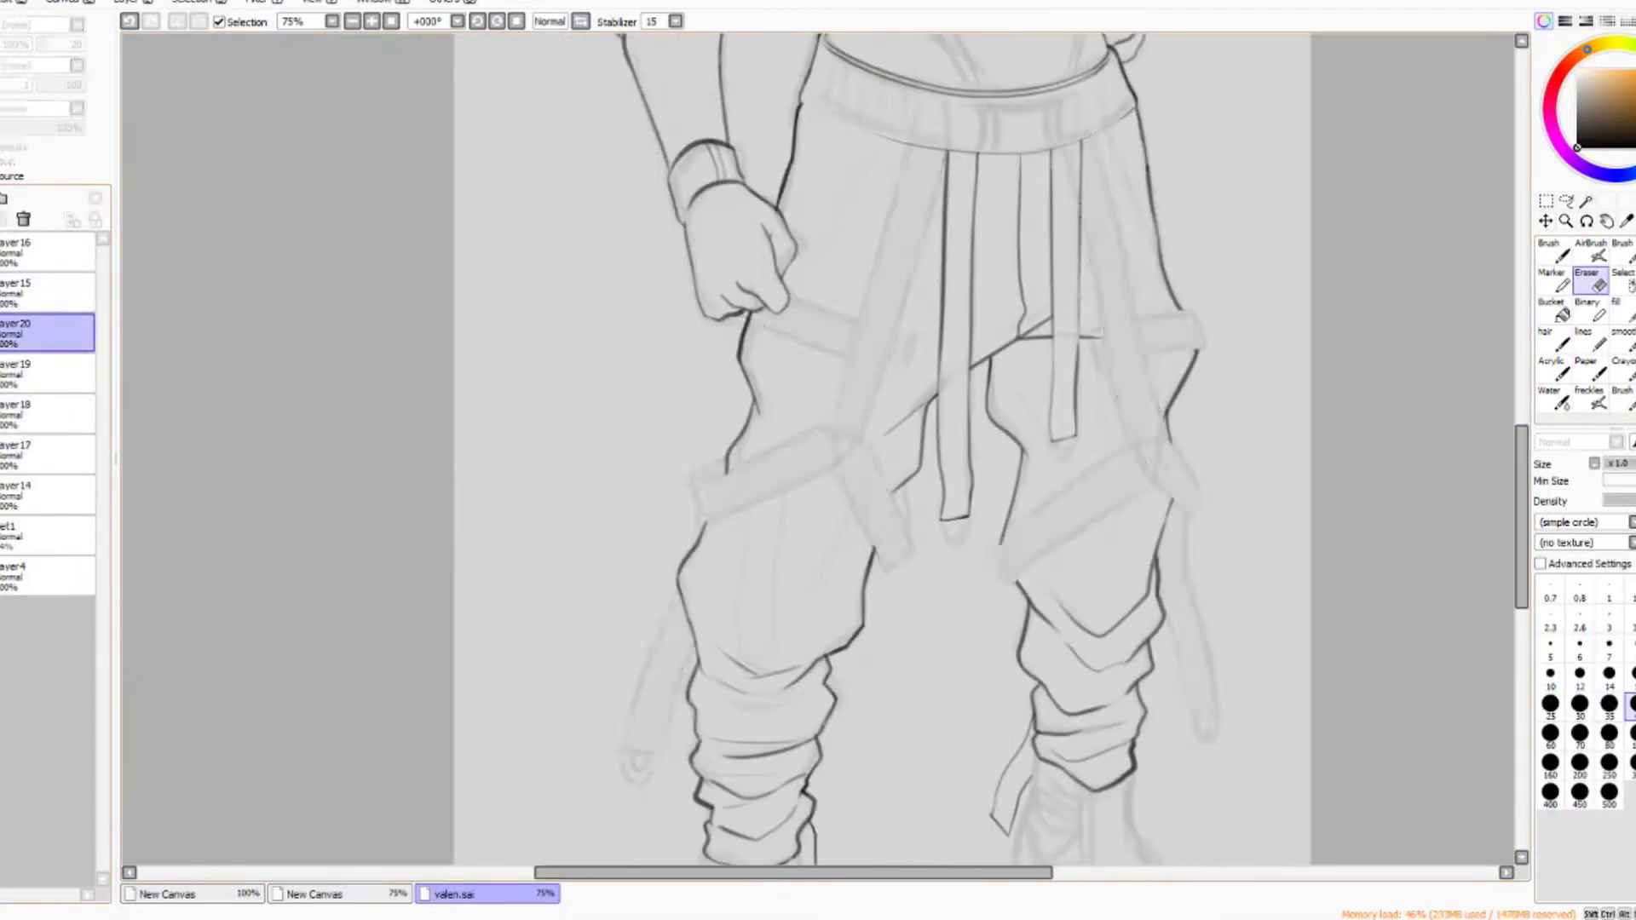
{"action": "key", "text": "h"}
{"action": "key", "text": "h"}
Ink double-lined slanted pocket seams on both hips on Layer18 and merge the strap layers into it.
{"action": "left_click_drag", "start_coordinate": [882, 147], "coordinate": [792, 260]}
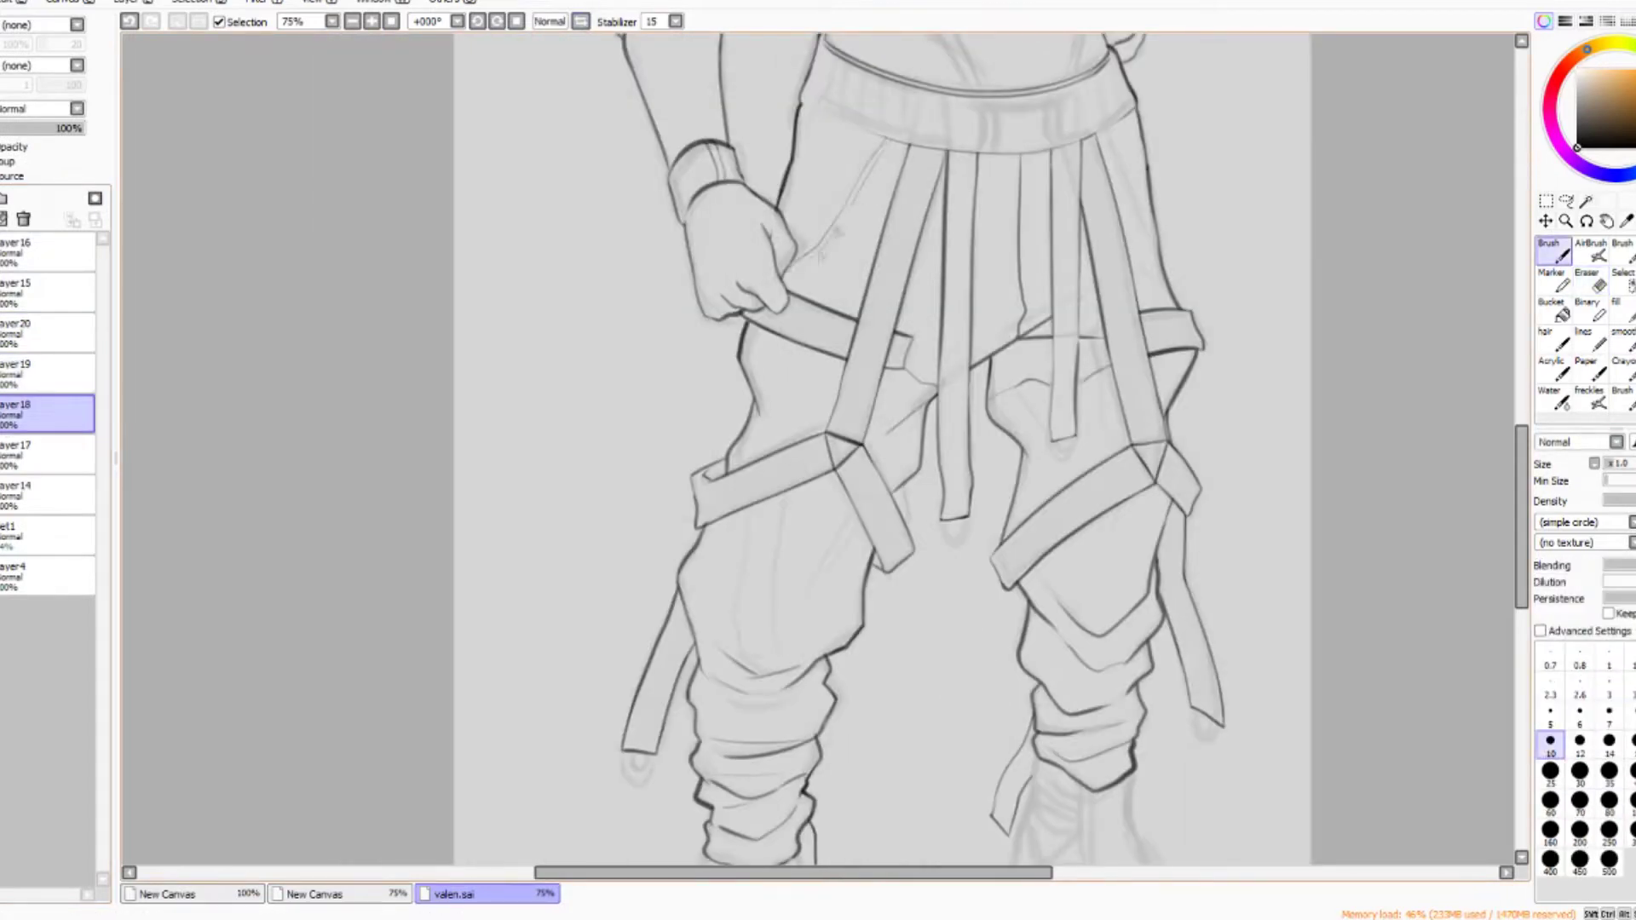
{"action": "scroll", "coordinate": [818, 452], "scroll_direction": "down", "scroll_amount": 3}
{"action": "key", "text": "b"}
{"action": "key", "text": "e"}
{"action": "left_click", "coordinate": [352, 22]}
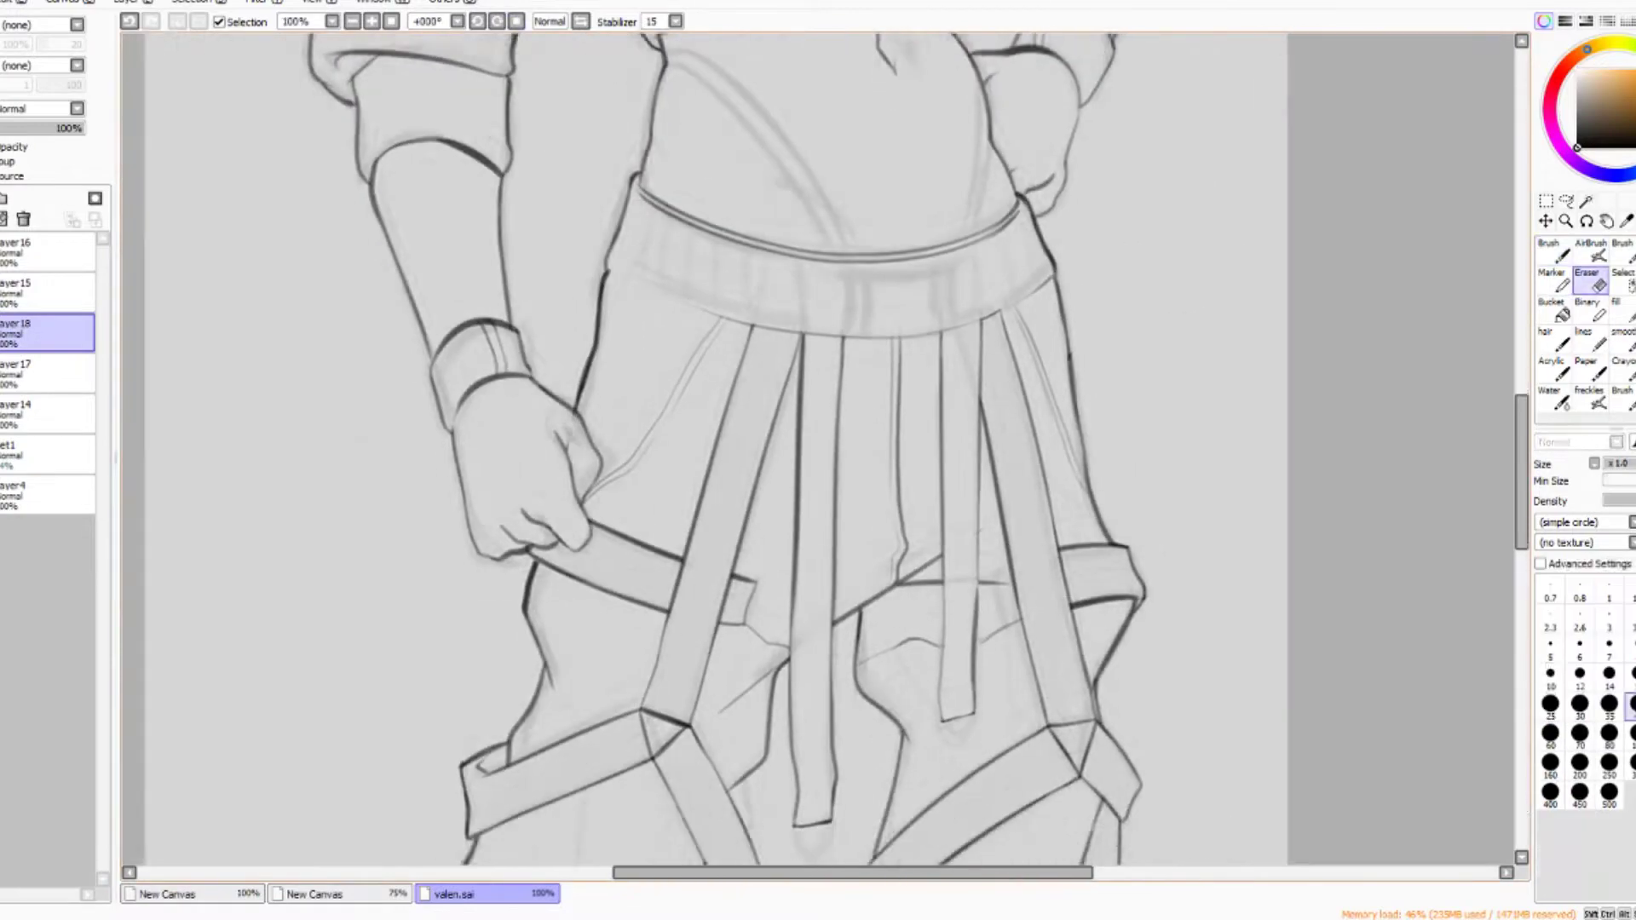
Ink the ring piercings along the rim and lobe of the pointed ear on Layer14.
{"action": "key", "text": "b"}
{"action": "scroll", "coordinate": [818, 460], "scroll_direction": "up", "scroll_amount": 3}
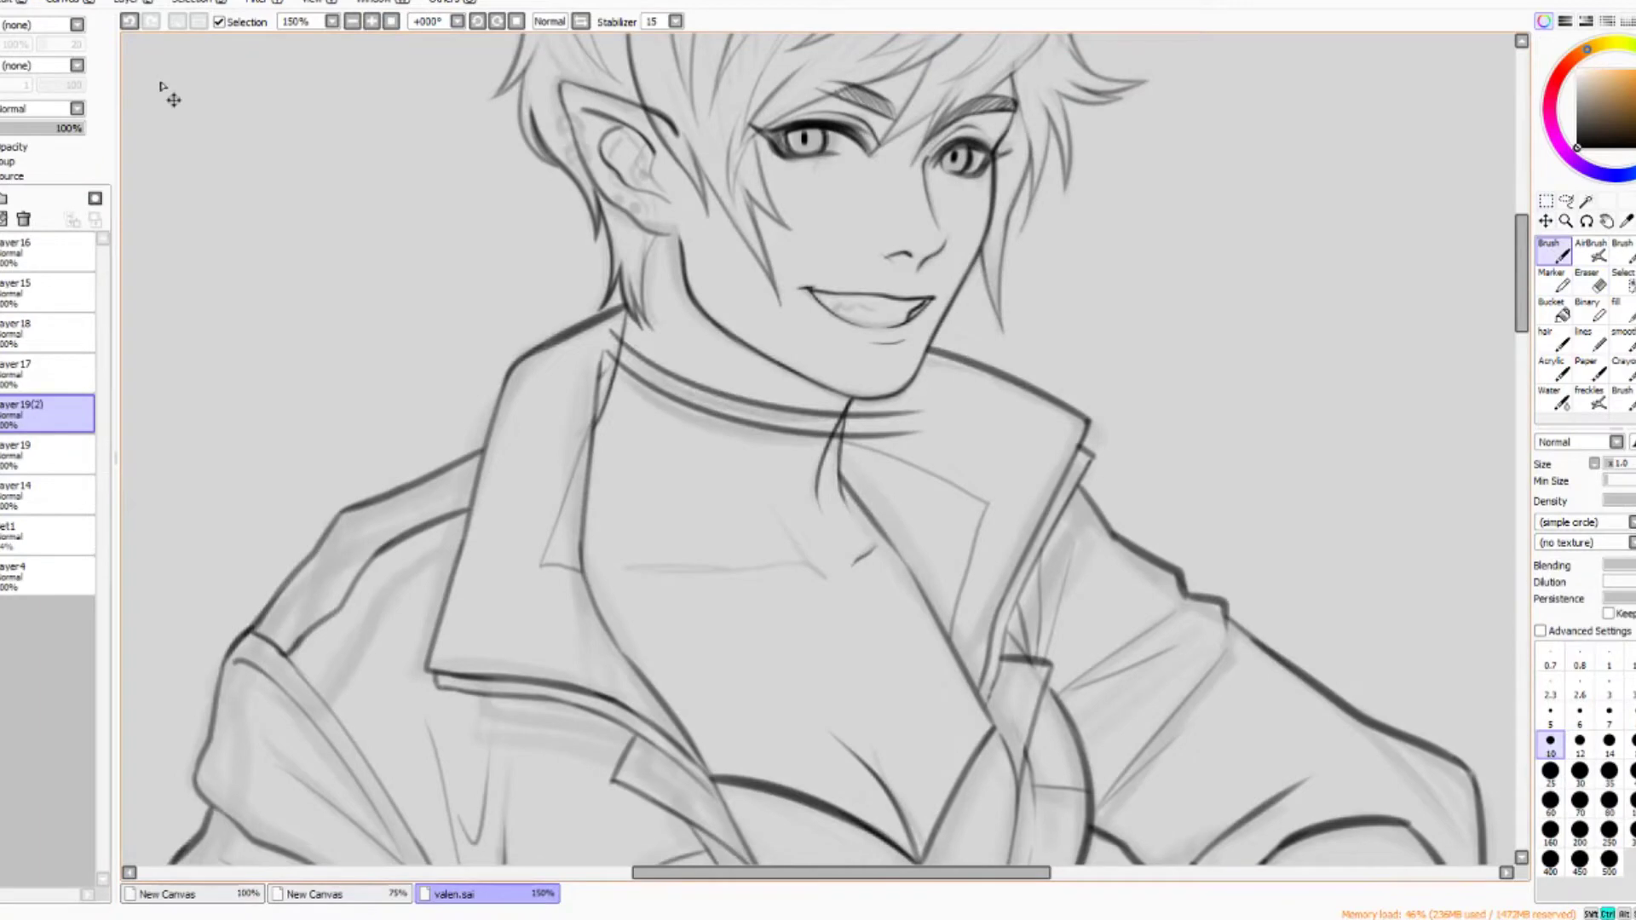
{"action": "scroll", "coordinate": [818, 460], "scroll_direction": "down", "scroll_amount": 2}
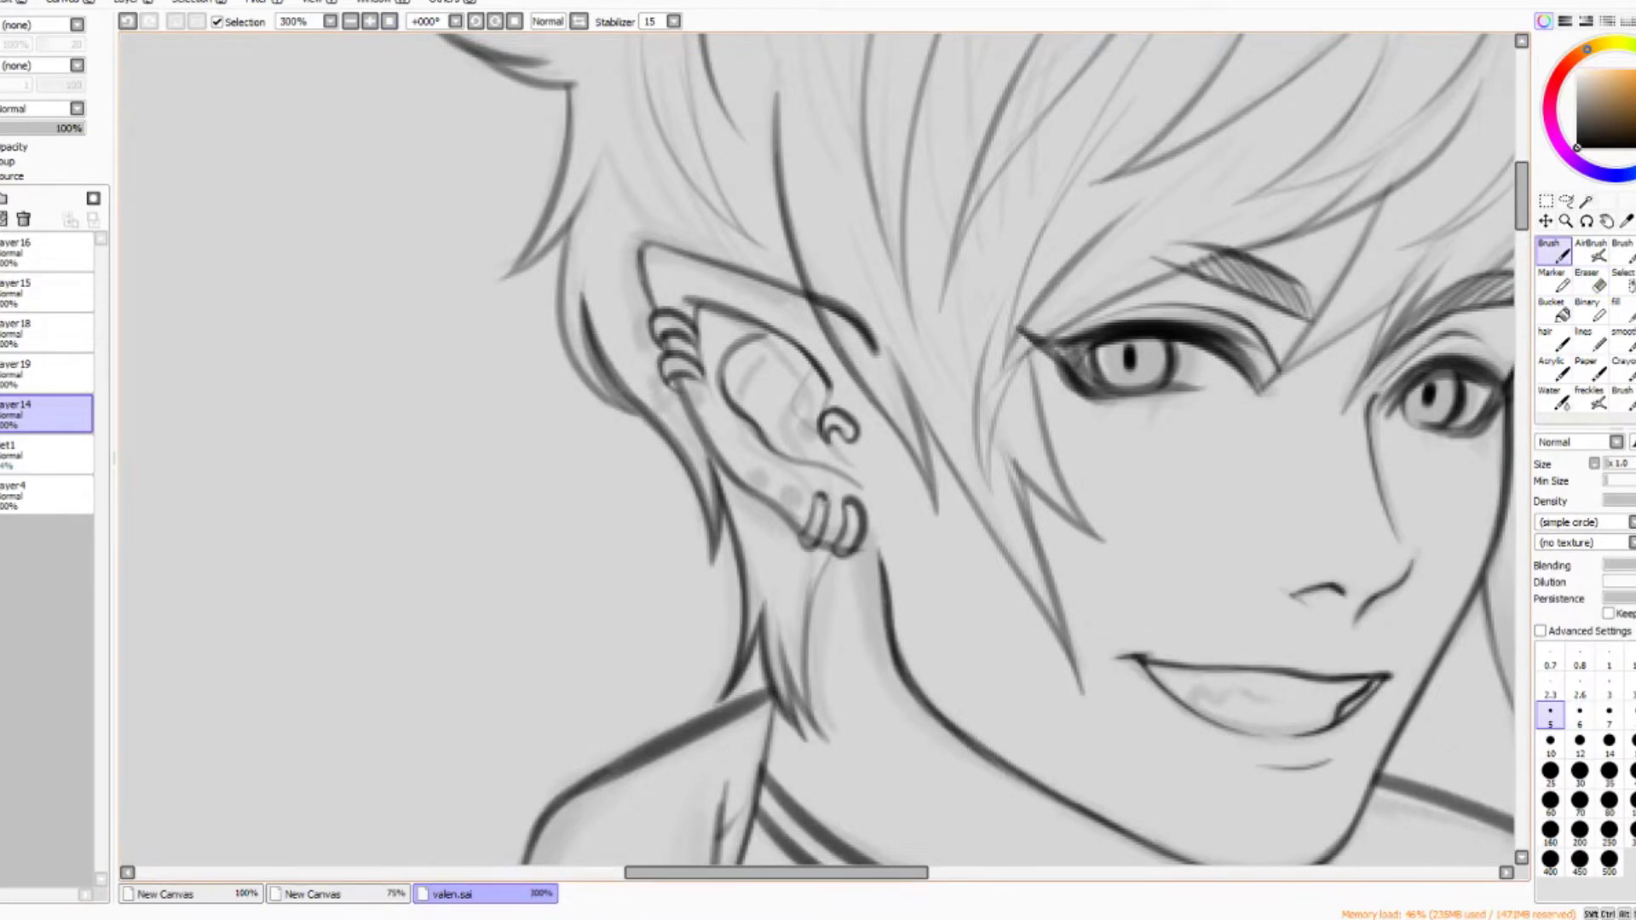
{"action": "key", "text": "e"}
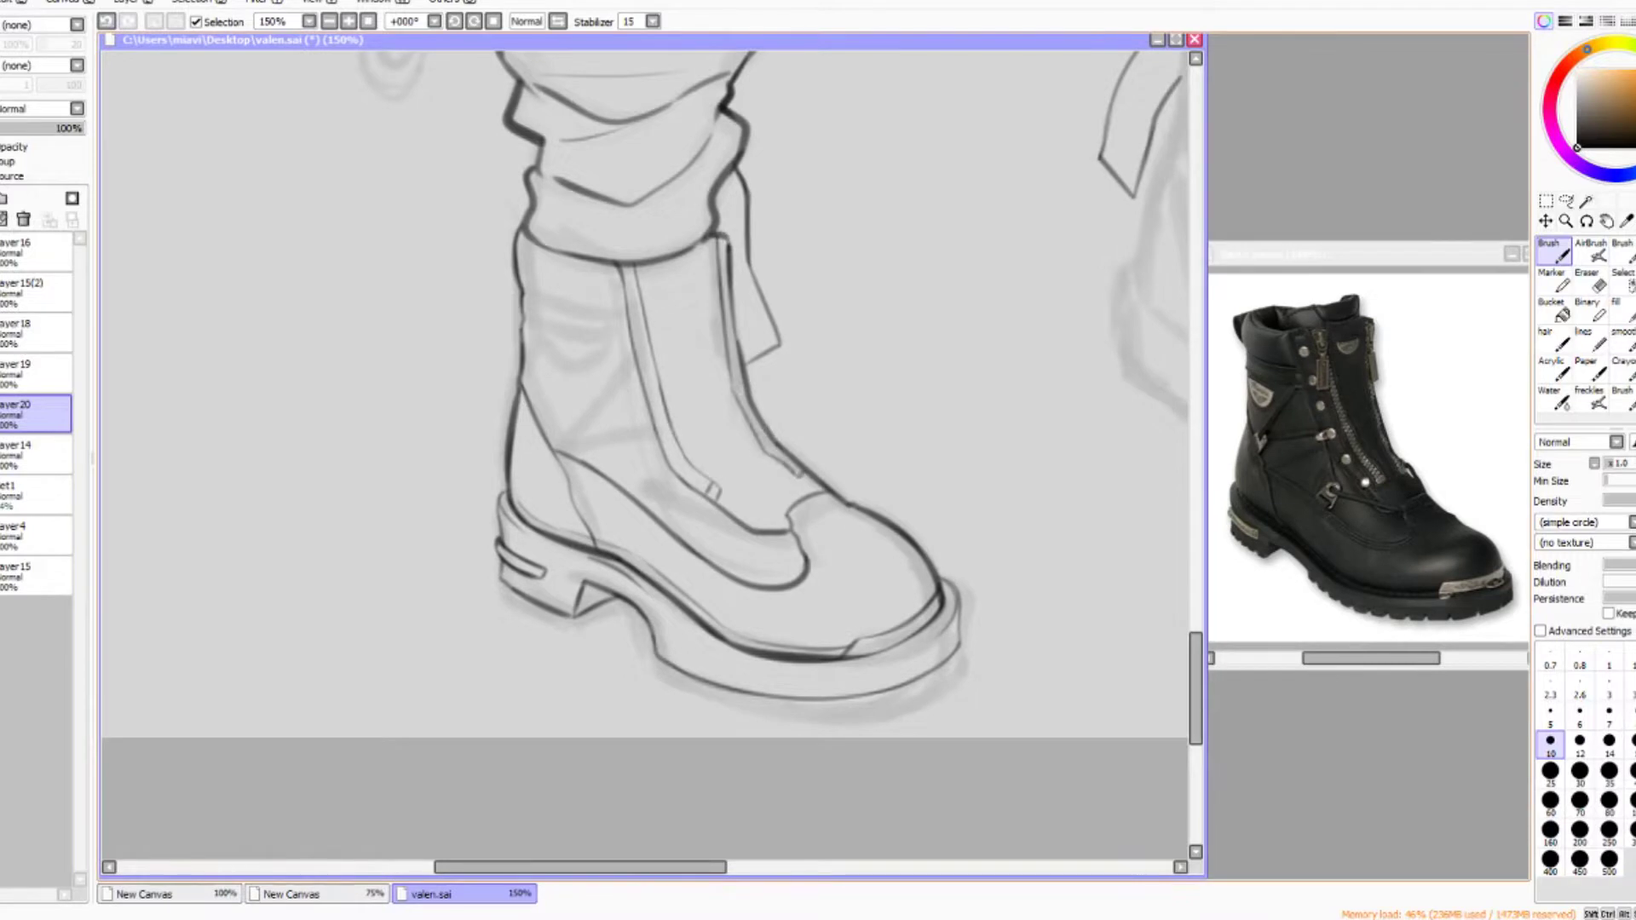
Ink the front boot's collar bands, side panel, zip placket and tongue badge, following the boot reference photo.
{"action": "key", "text": "b"}
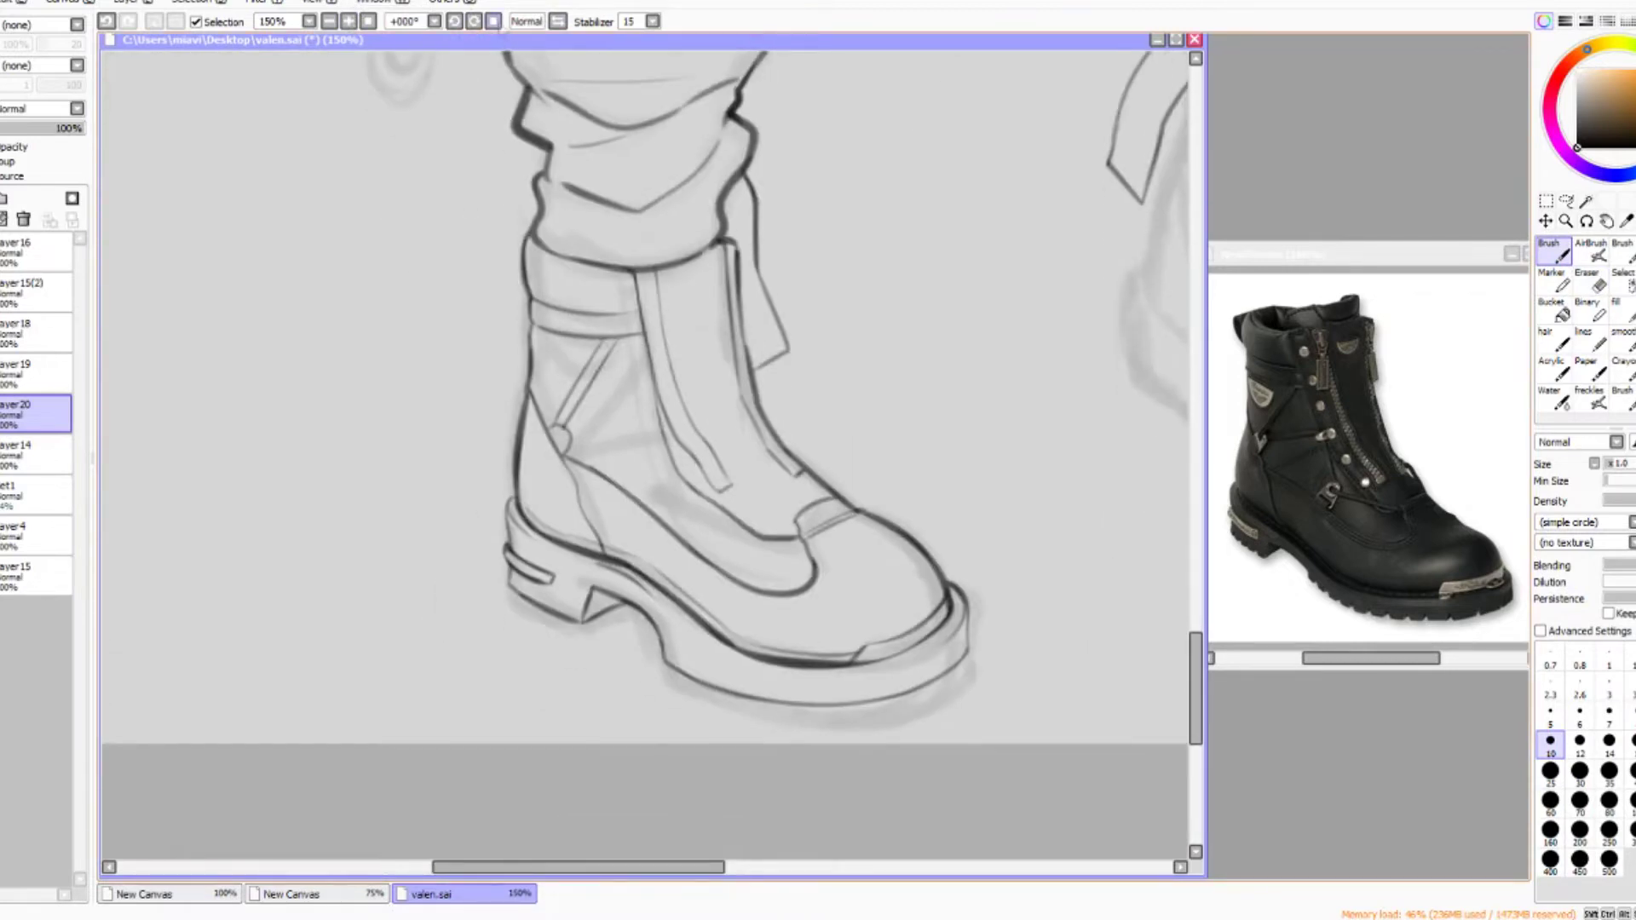
{"action": "key", "text": "e"}
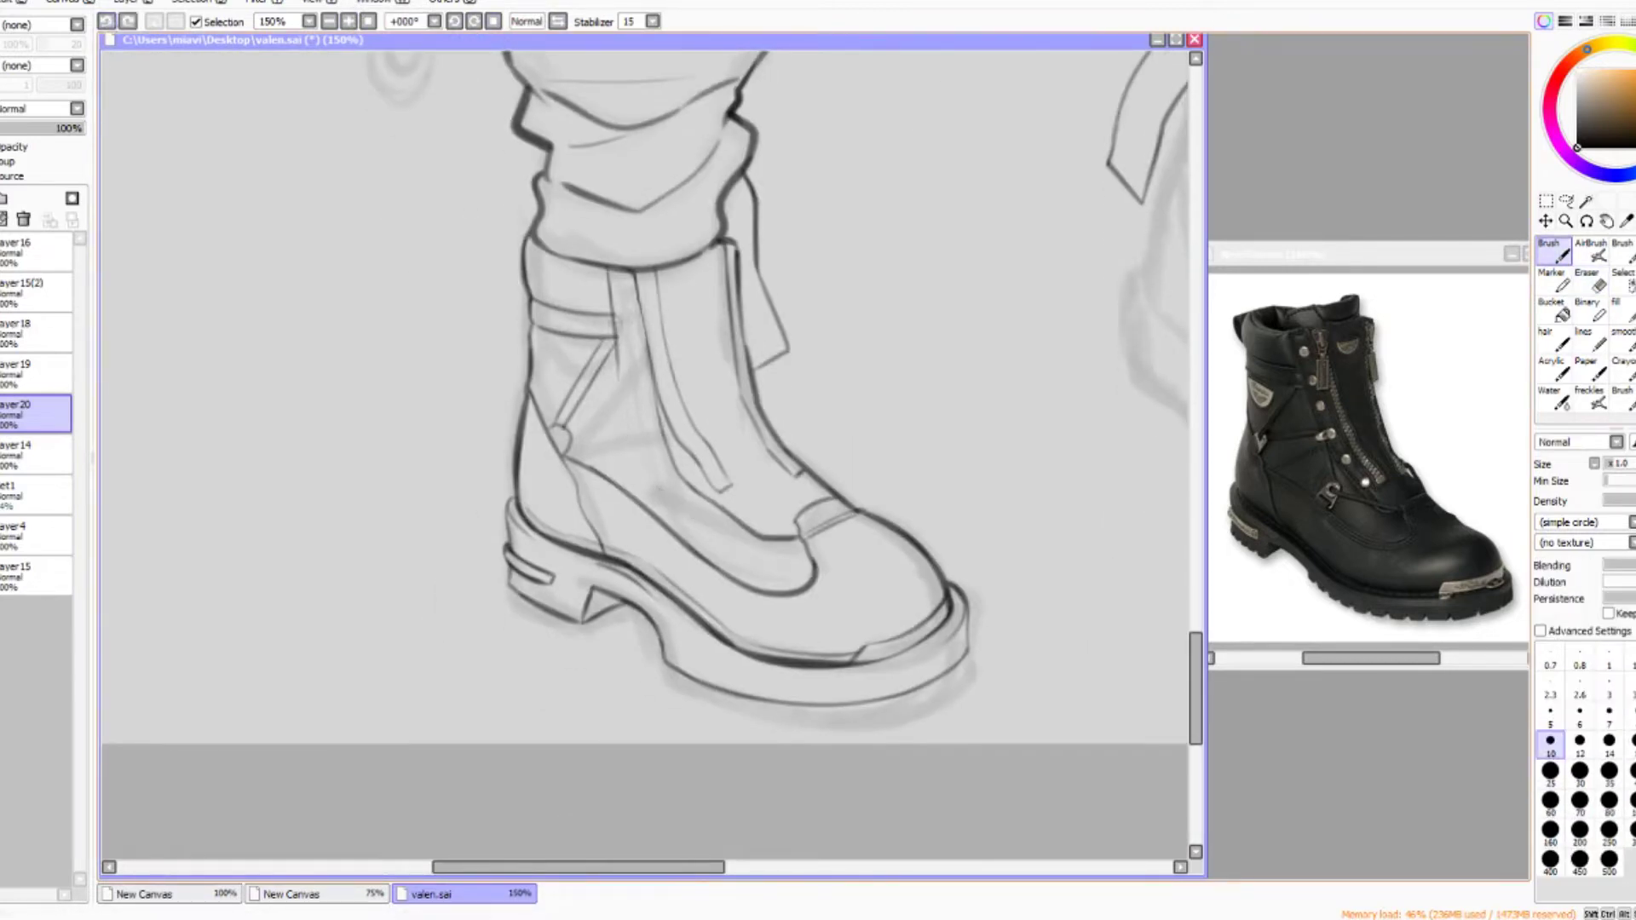
{"action": "key", "text": "h"}
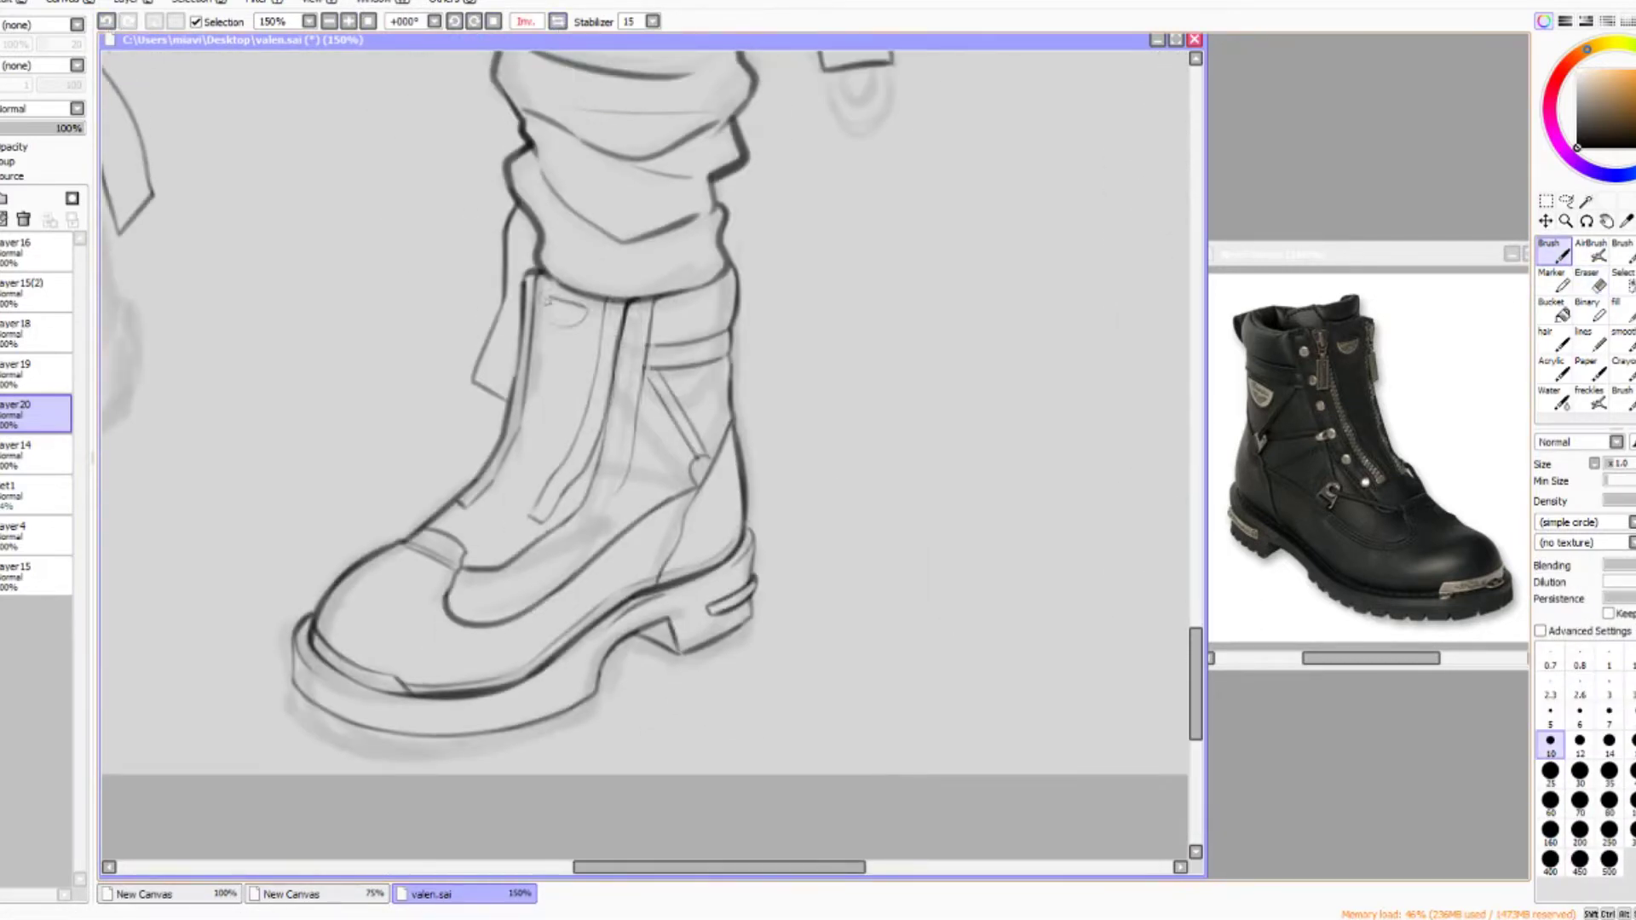
{"action": "key", "text": "h"}
{"action": "left_click_drag", "start_coordinate": [567, 344], "coordinate": [622, 355]}
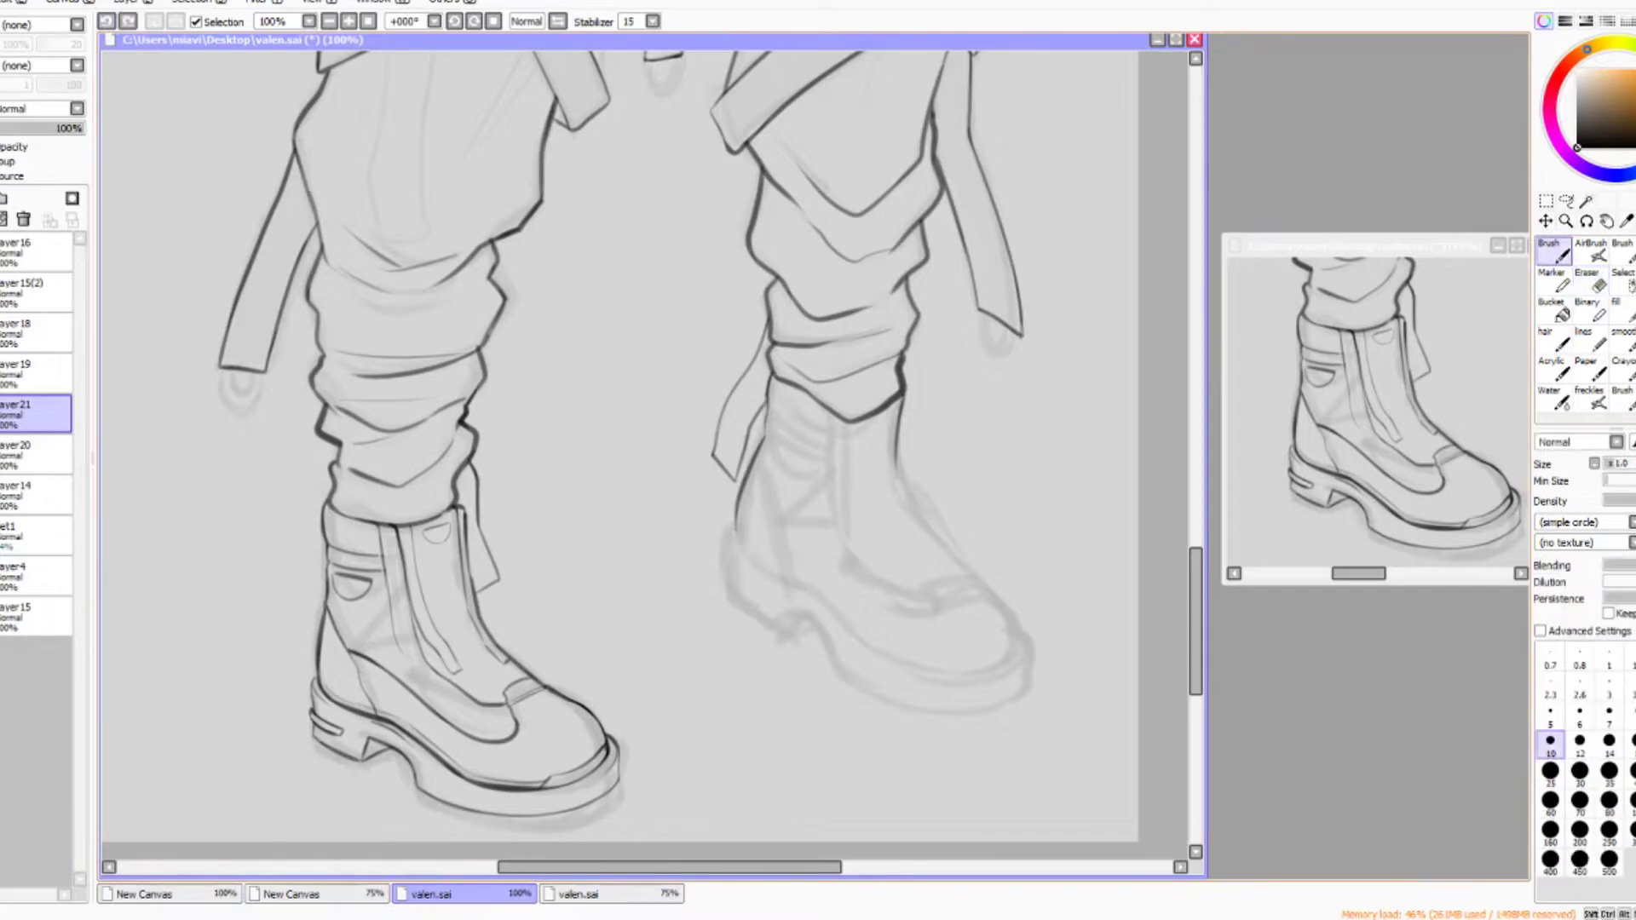
Ink the outline of the rear boot's upper and its toe cap on Layer21.
{"action": "scroll", "coordinate": [579, 583], "scroll_direction": "up", "scroll_amount": 3}
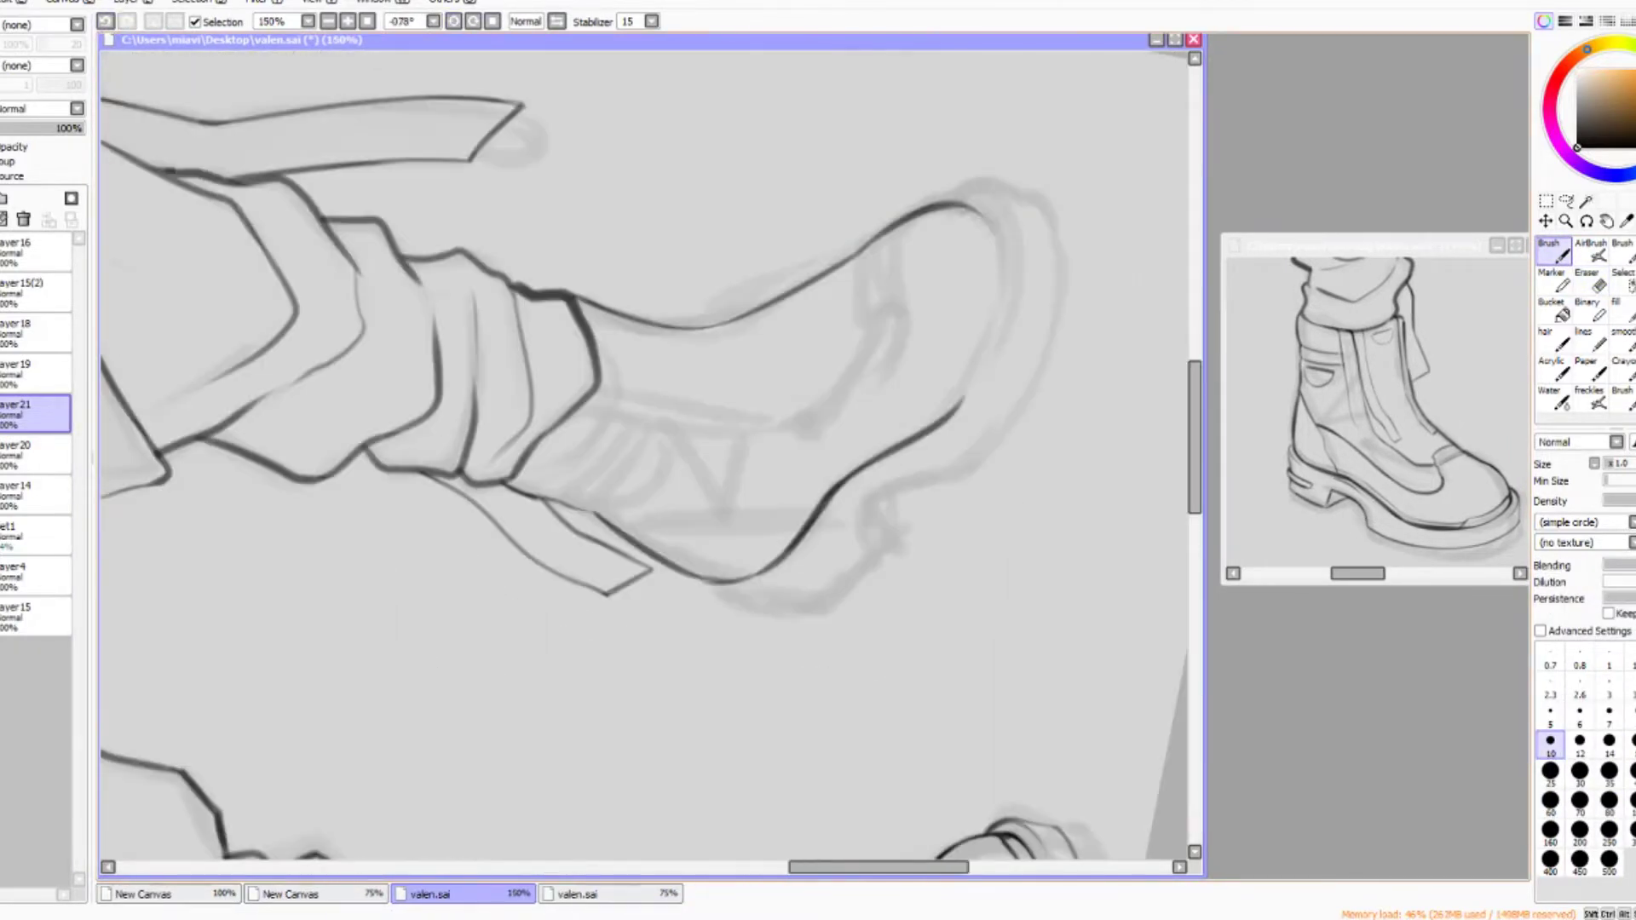
{"action": "key", "text": "h"}
{"action": "scroll", "coordinate": [581, 580], "scroll_direction": "down", "scroll_amount": 2}
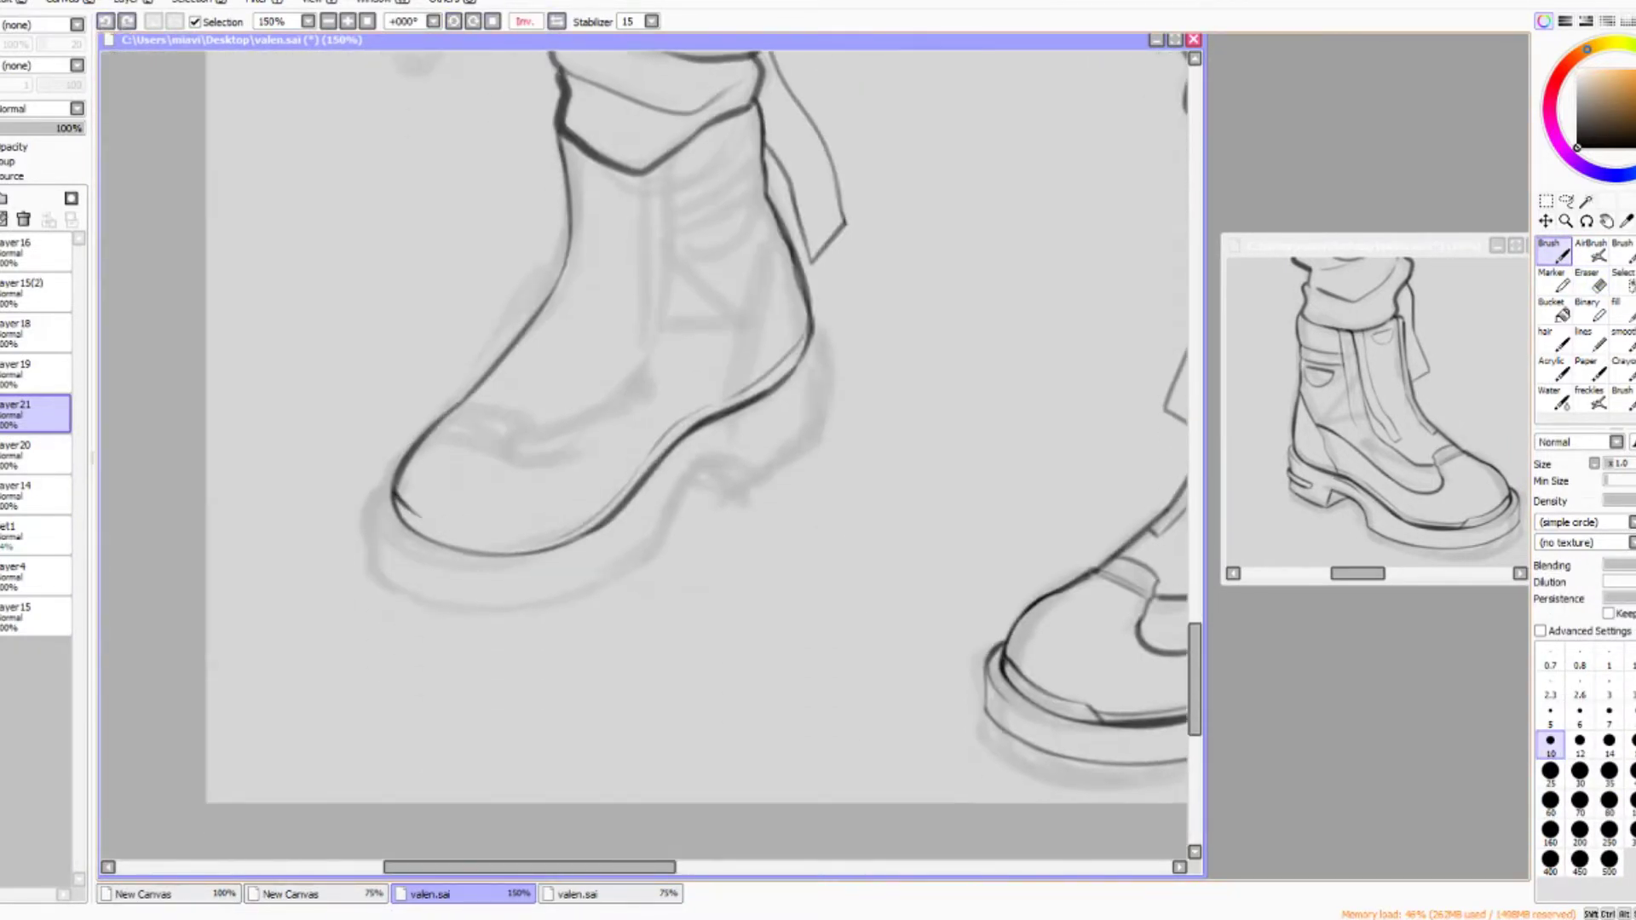
{"action": "key", "text": "h"}
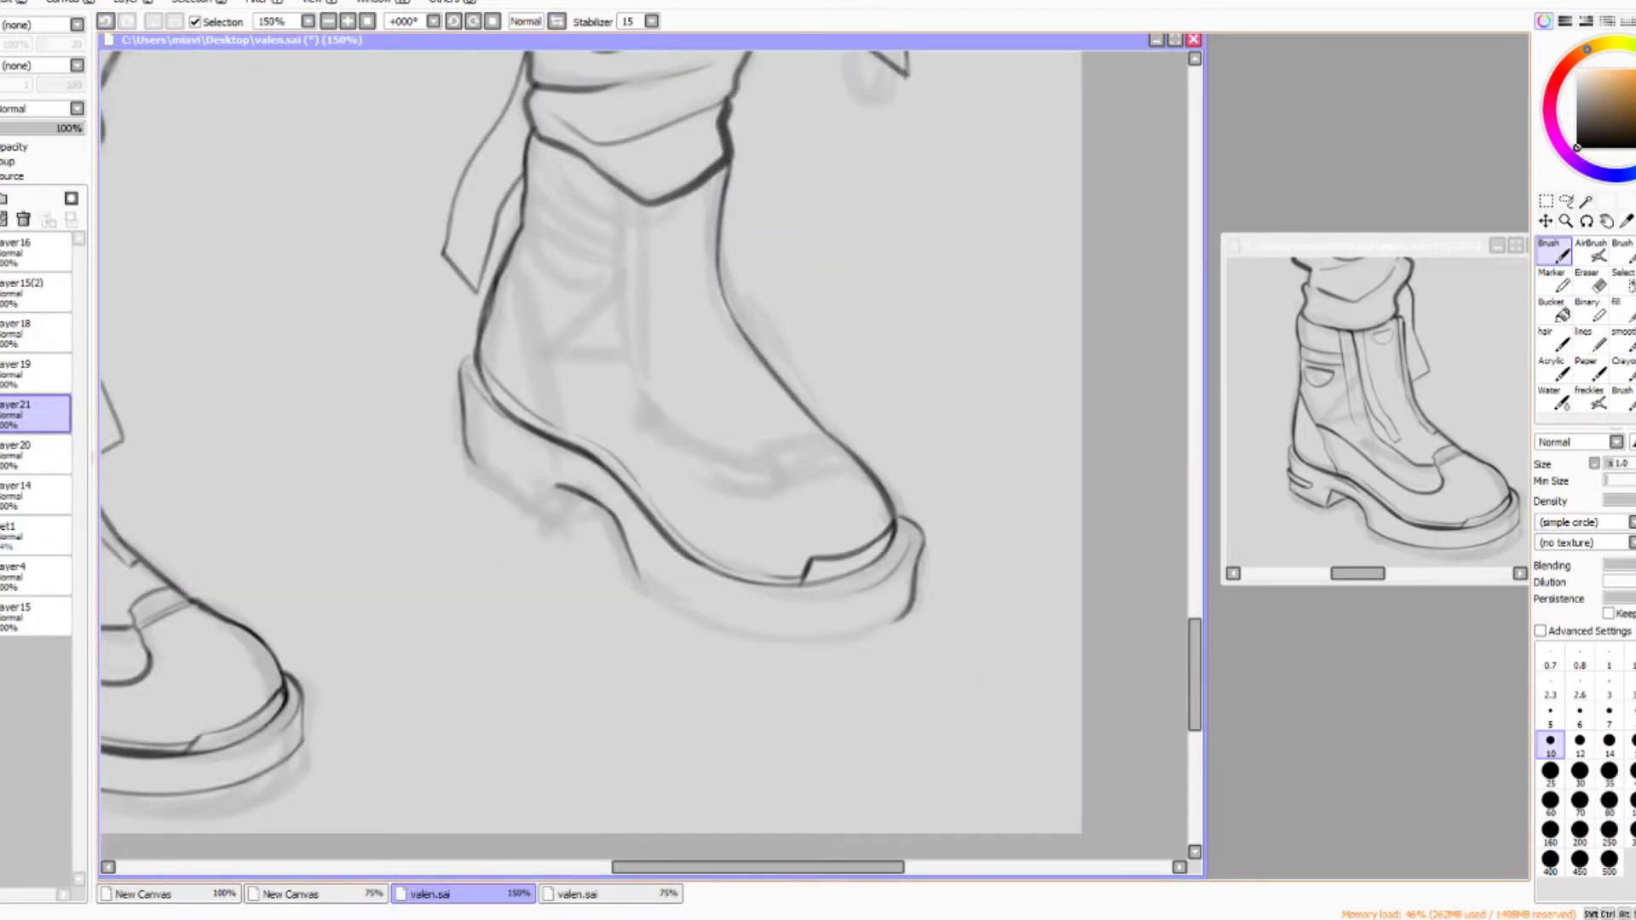
Try to ink the sole and heel of the rear boot.
{"action": "left_click_drag", "start_coordinate": [464, 456], "coordinate": [562, 490]}
{"action": "key", "text": "Delete"}
{"action": "key", "text": "Delete"}
{"action": "key", "text": "Home"}
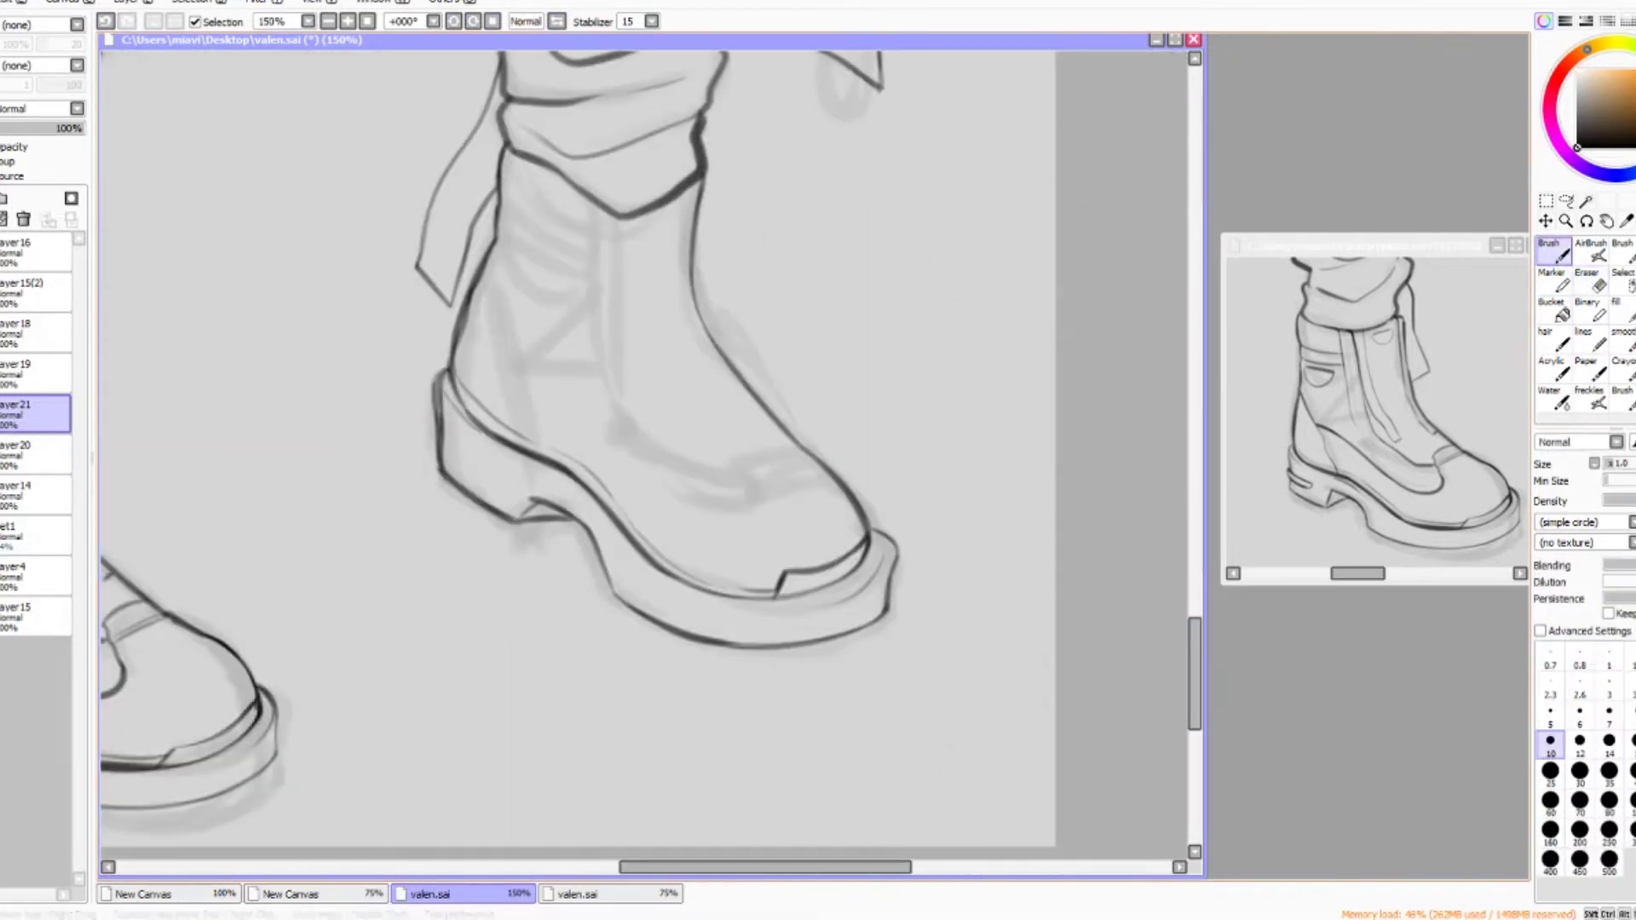
{"action": "key", "text": "h"}
{"action": "key", "text": "h"}
{"action": "key", "text": "ctrl+z"}
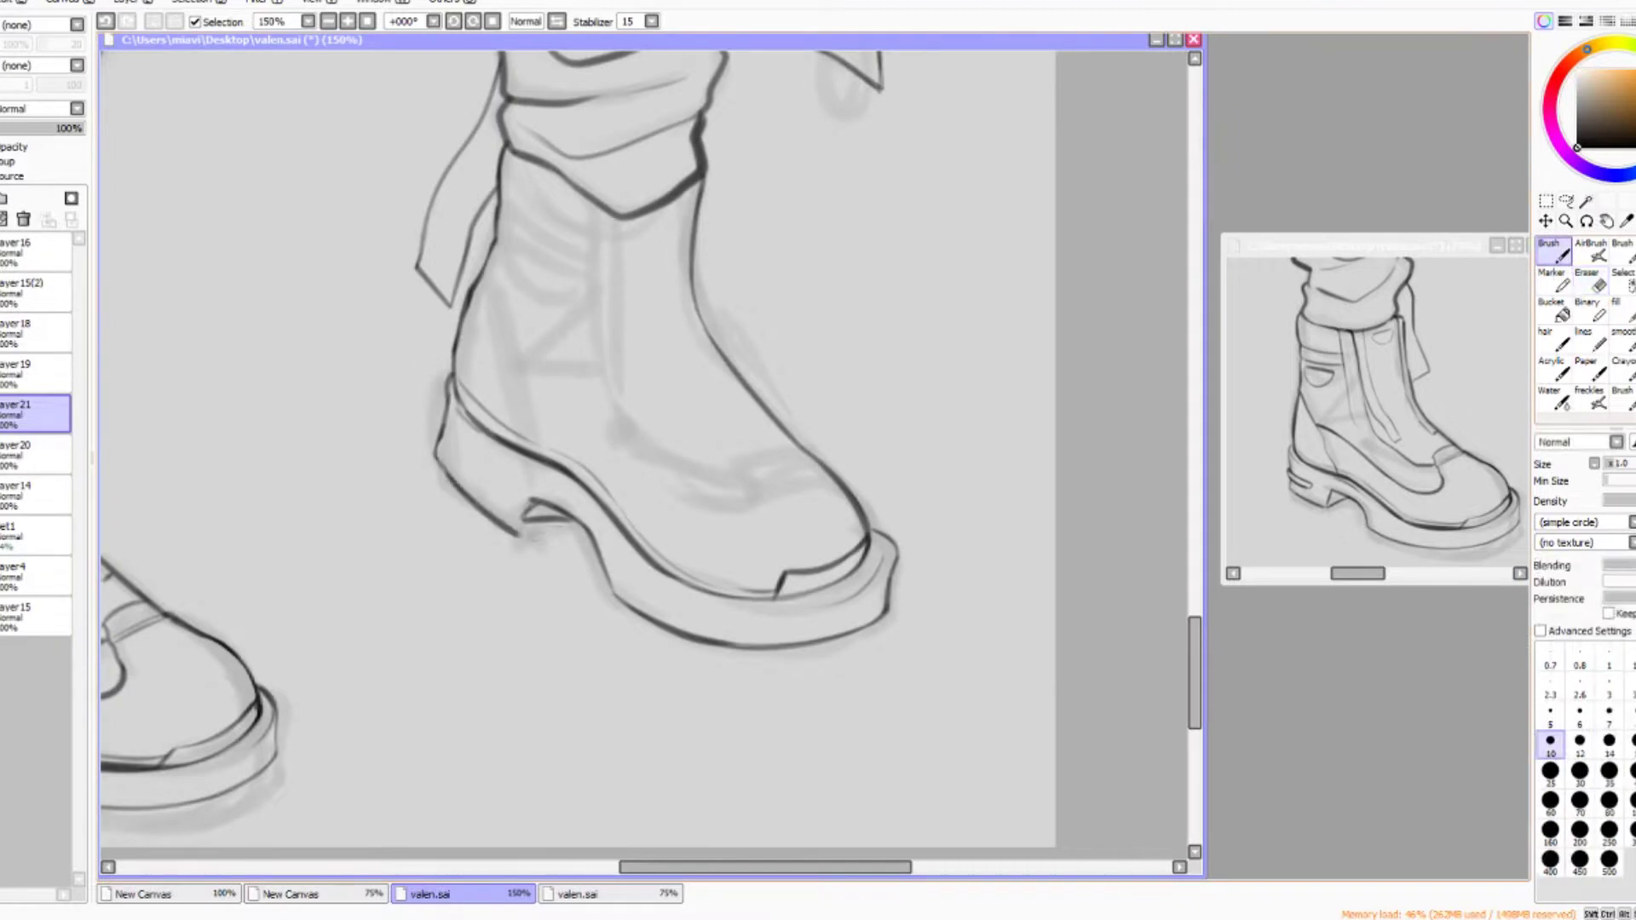
Erase the inked sole and heel of the rear boot, keeping the upper.
{"action": "key", "text": "e"}
{"action": "key", "text": "ctrl+minus"}
{"action": "key", "text": "h"}
{"action": "key", "text": "h"}
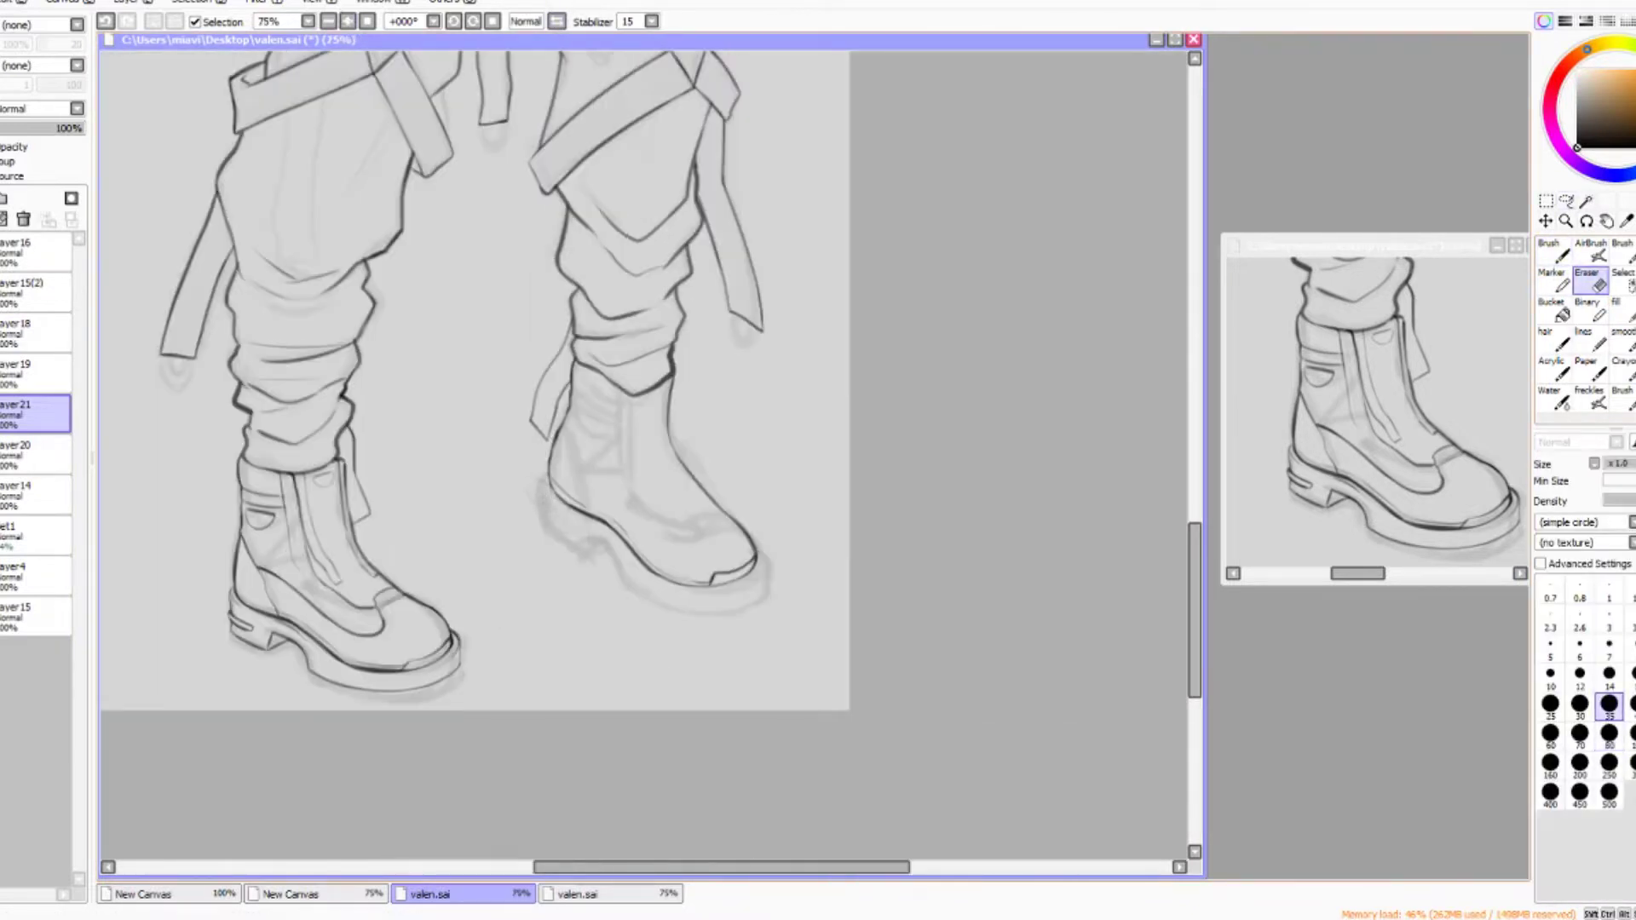
Ink the rear boot's zip placket, curved side panel, toe seam, collar bands and small side tab to match the front boot.
{"action": "key", "text": "b"}
{"action": "key", "text": "ctrl+plus"}
{"action": "key", "text": "ctrl+plus"}
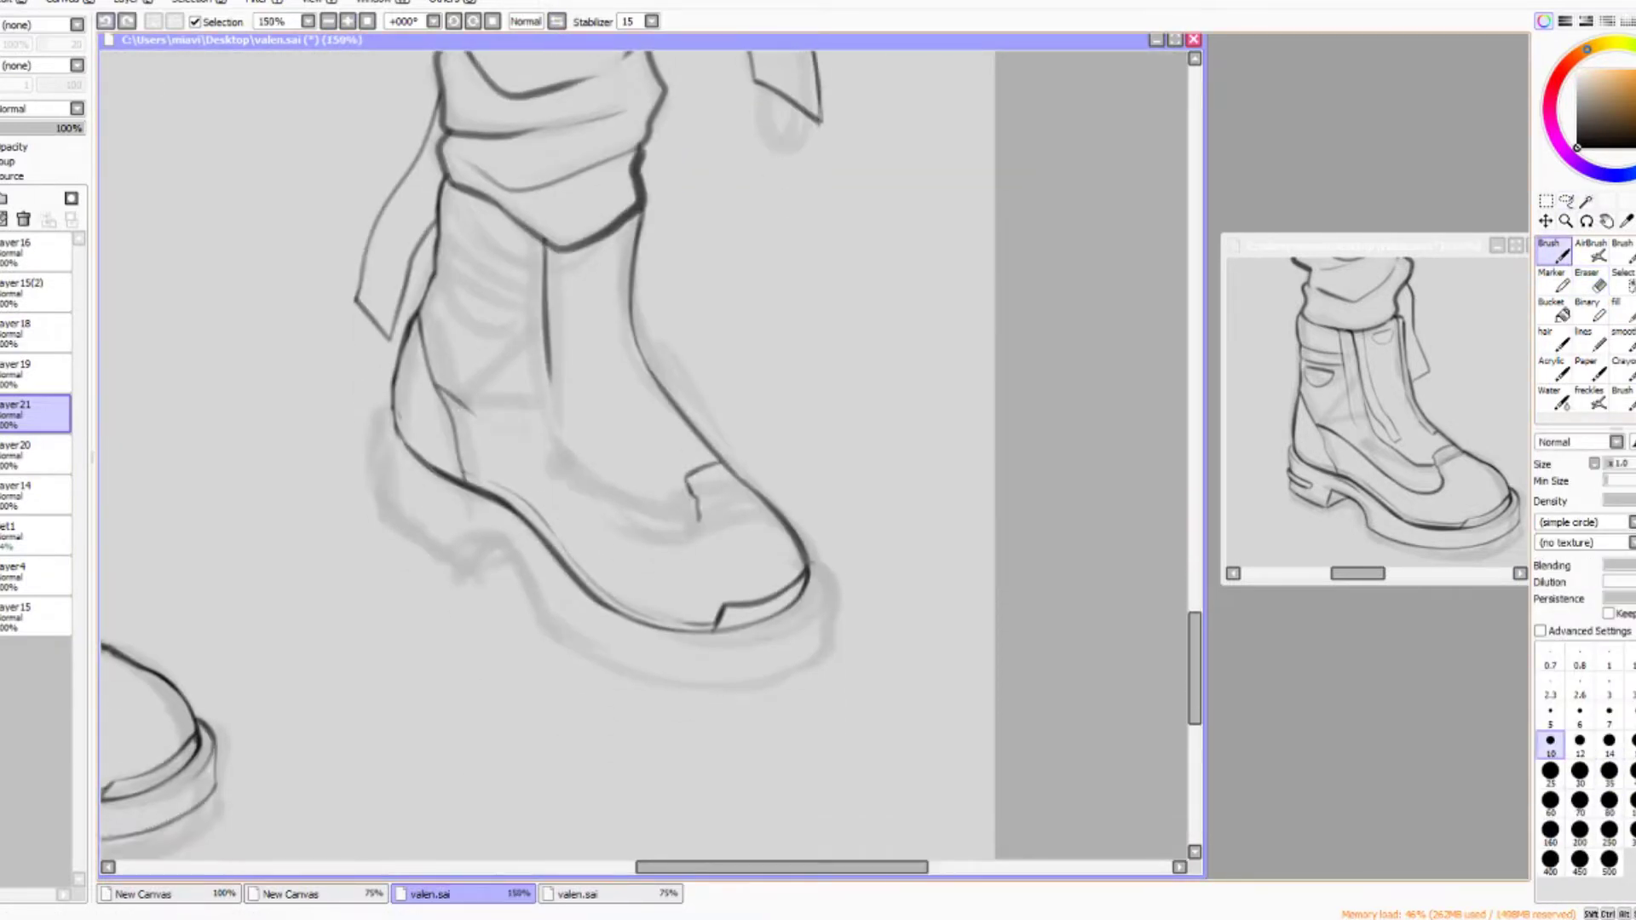
{"action": "left_click_drag", "start_coordinate": [467, 412], "coordinate": [622, 555]}
{"action": "scroll", "coordinate": [647, 452], "scroll_direction": "up", "scroll_amount": 1}
{"action": "scroll", "coordinate": [444, 320], "scroll_direction": "down", "scroll_amount": 1}
{"action": "key", "text": "h"}
{"action": "left_click", "coordinate": [328, 21]}
{"action": "left_click", "coordinate": [328, 21]}
{"action": "left_click", "coordinate": [329, 22]}
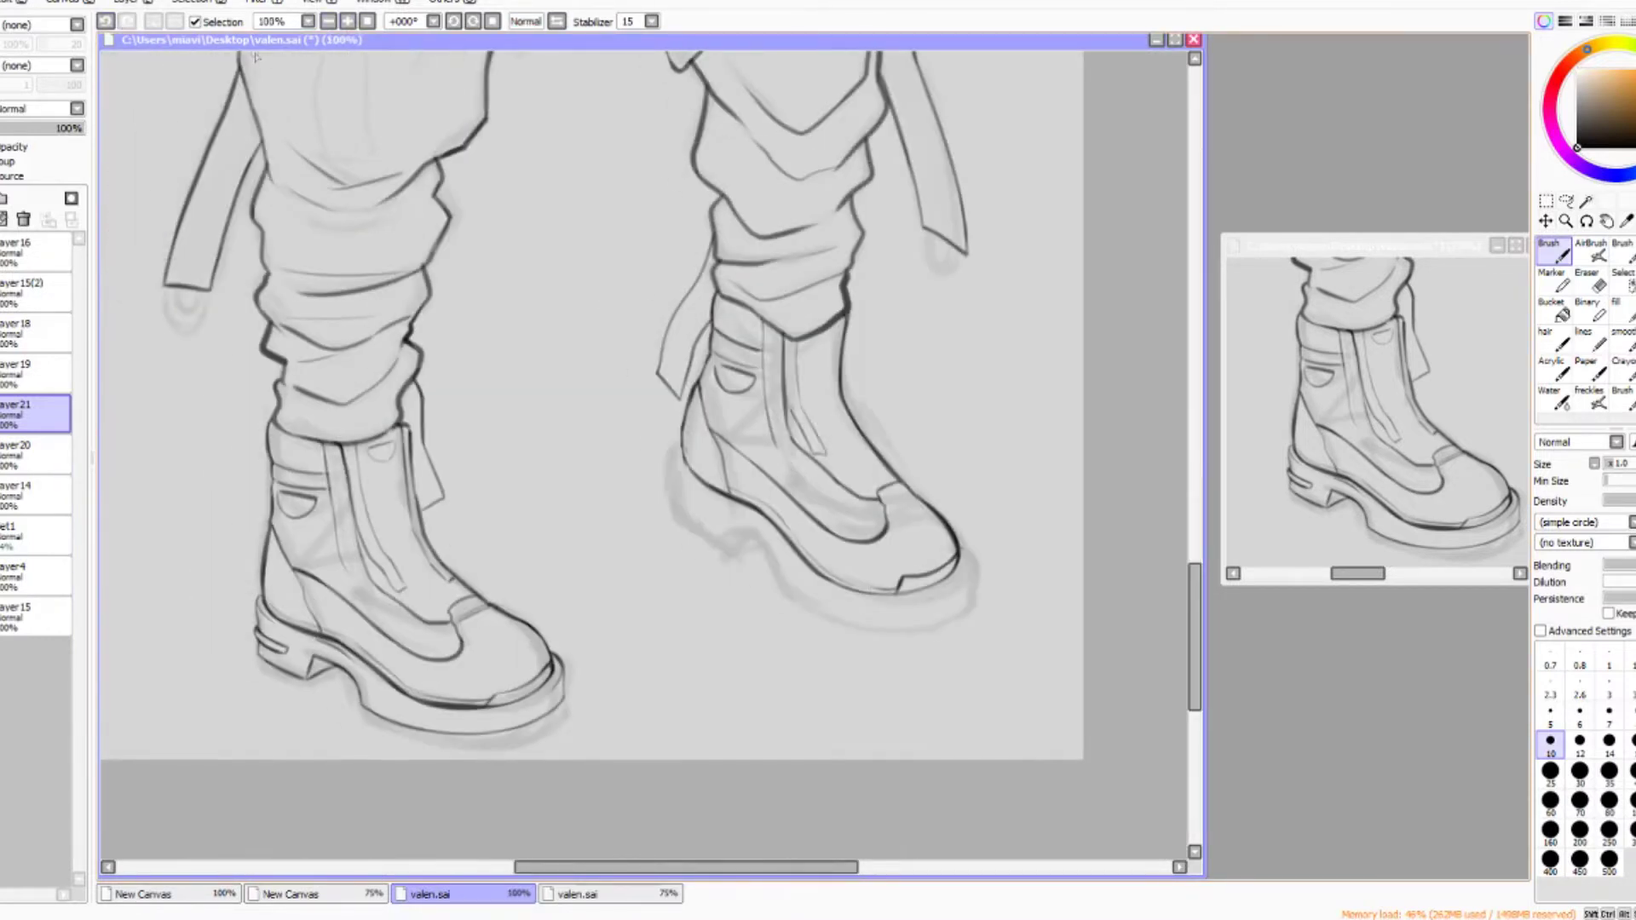
Ink the thick sole and heel block under the rear boot.
{"action": "key", "text": "h"}
{"action": "key", "text": "h"}
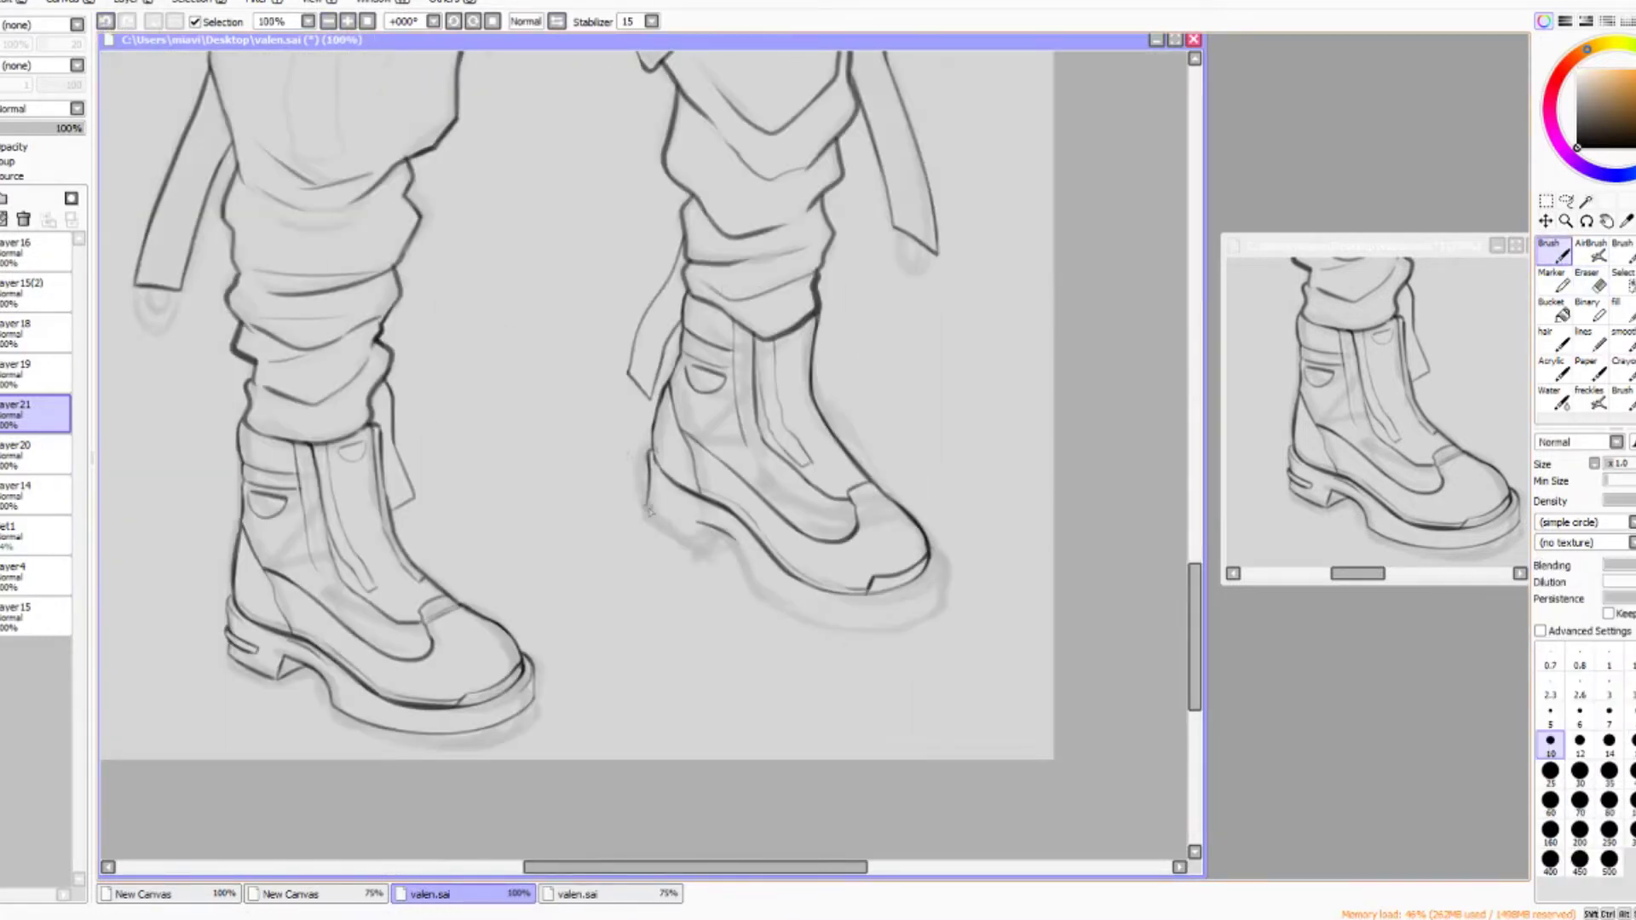
{"action": "key", "text": "h"}
{"action": "key", "text": "h"}
{"action": "key", "text": "ctrl+plus"}
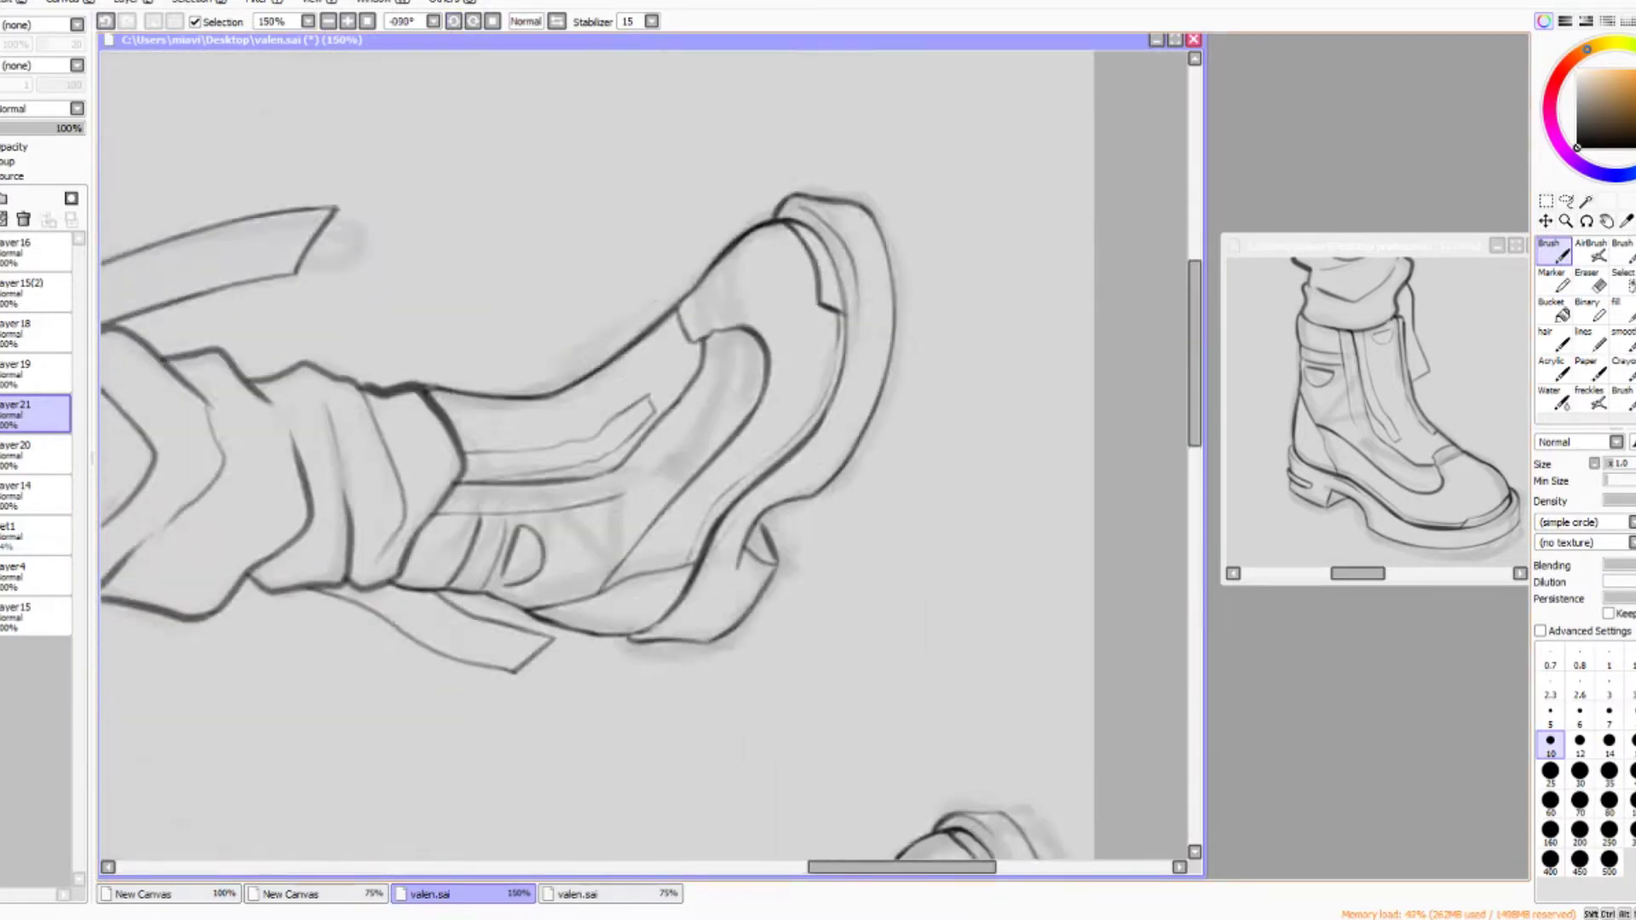
Add the heel trim strips to the rear boot and clean up the heel edges.
{"action": "key", "text": "e"}
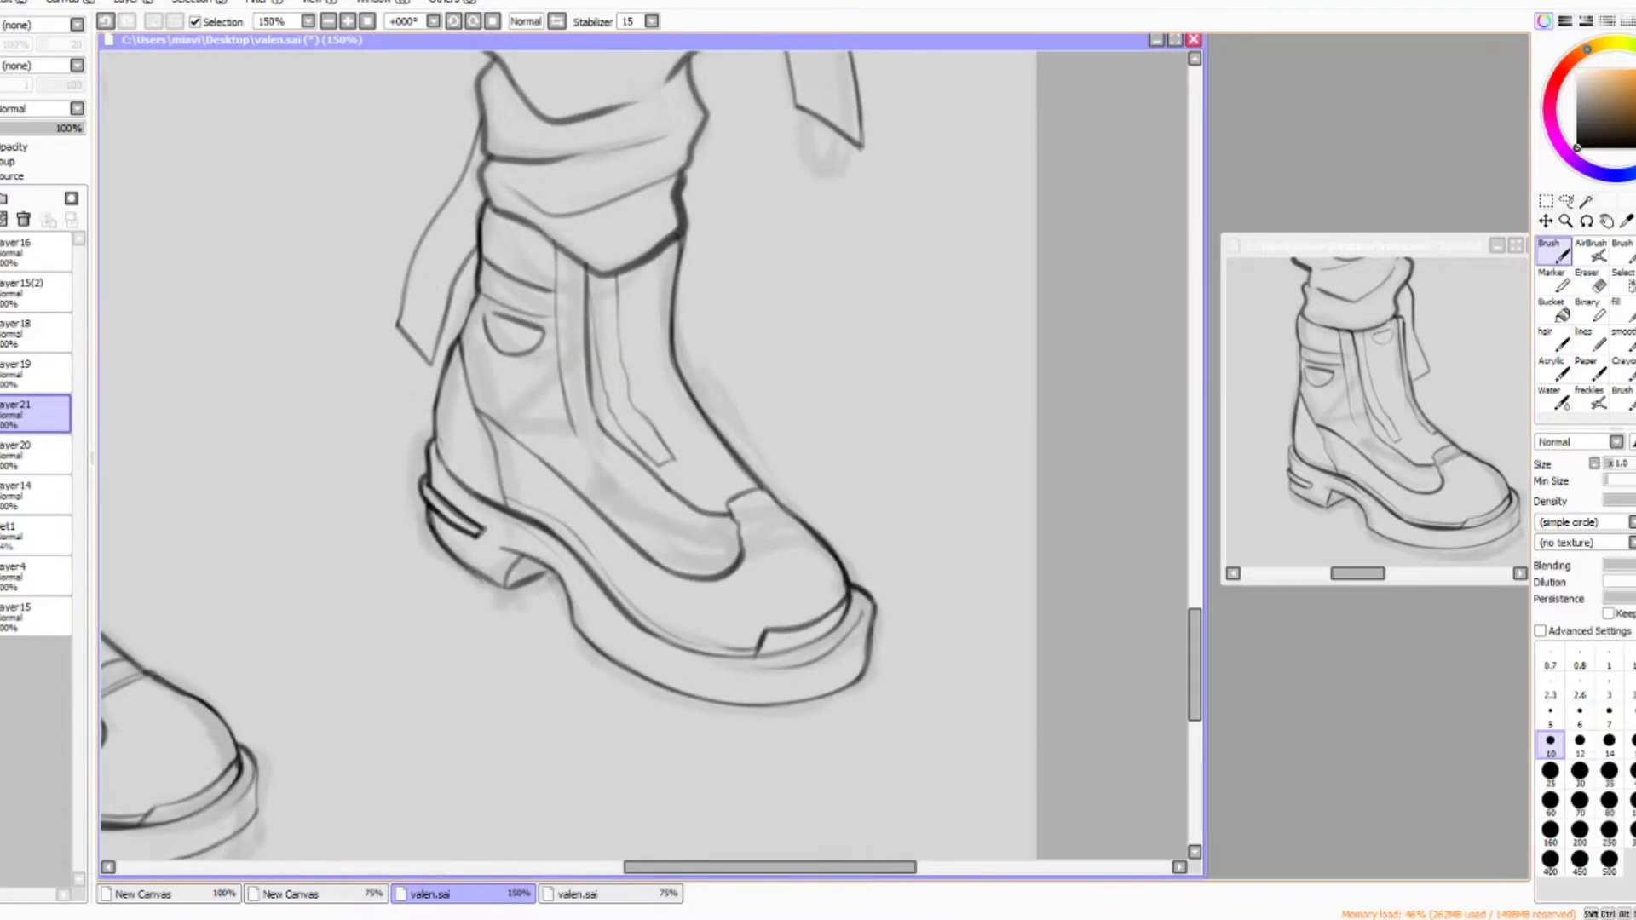
{"action": "key", "text": "h"}
{"action": "key", "text": "b"}
{"action": "key", "text": "h"}
{"action": "key", "text": "h"}
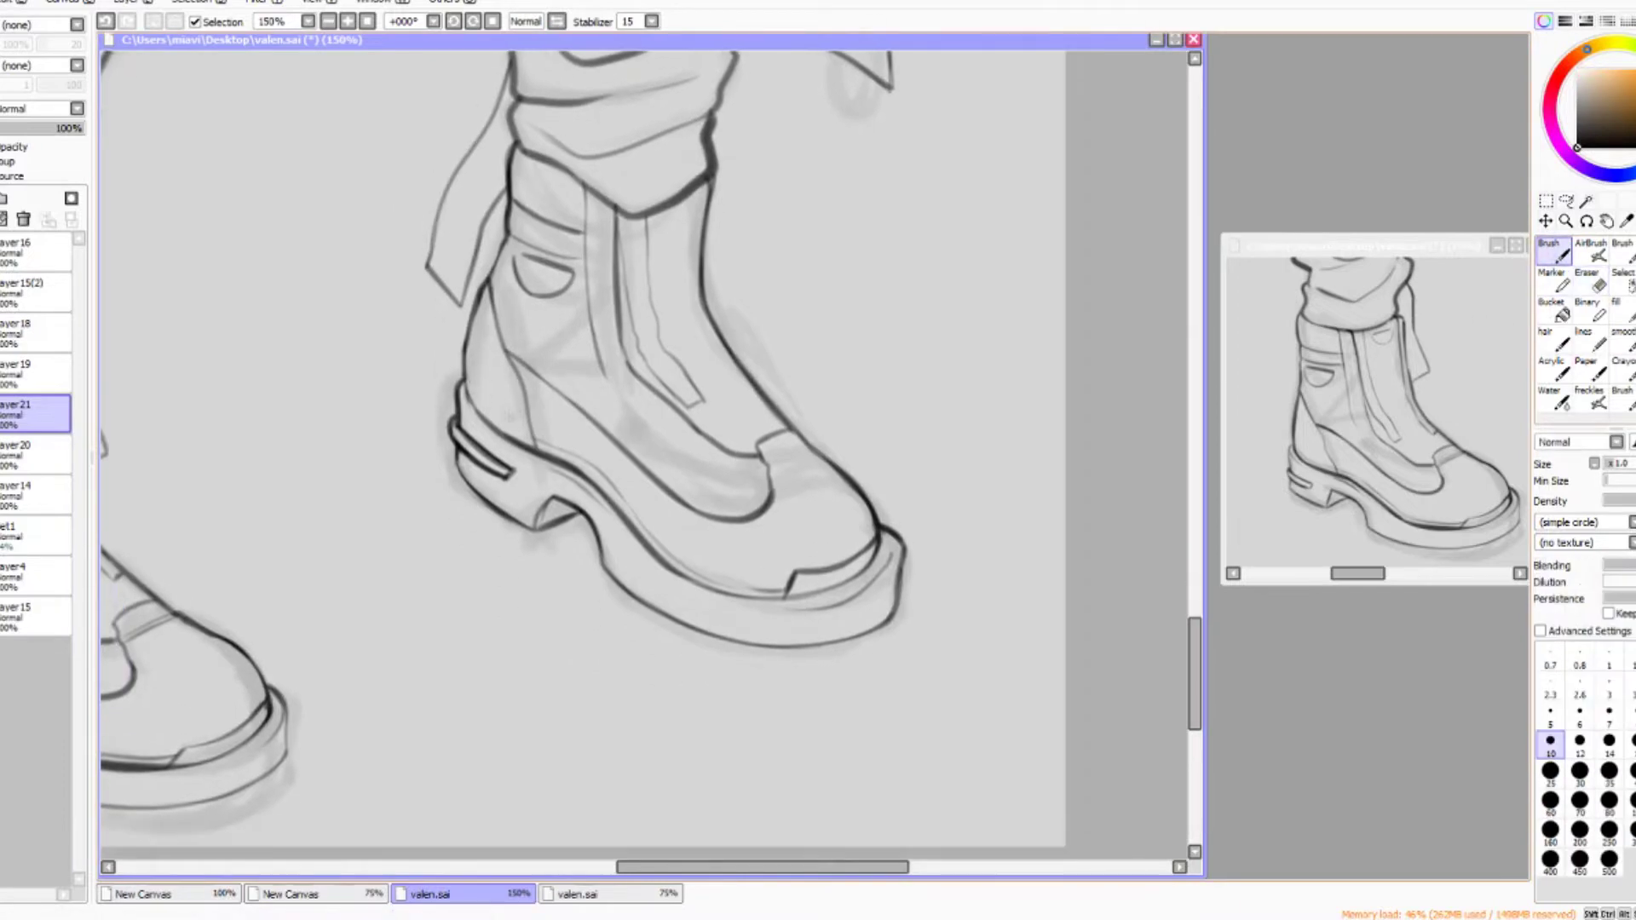
Check the whole figure's line art in a mirrored view at 25% zoom.
{"action": "key", "text": "h"}
{"action": "key", "text": "ctrl+minus"}
{"action": "key", "text": "ctrl+minus"}
{"action": "key", "text": "ctrl+minus"}
{"action": "key", "text": "ctrl+minus"}
{"action": "key", "text": "h"}
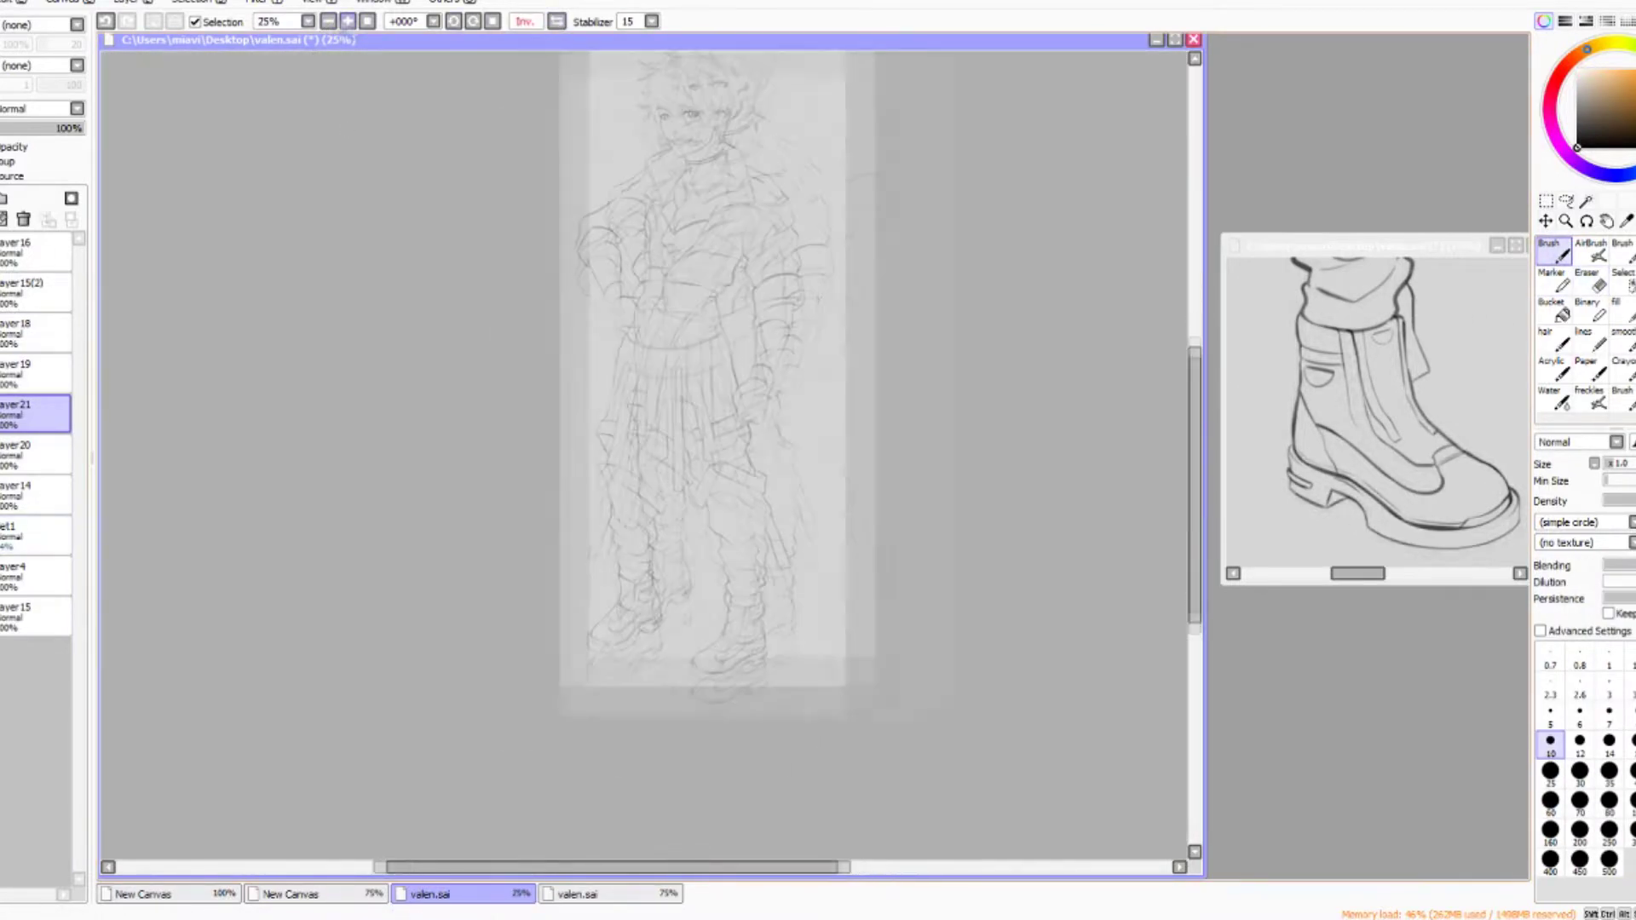
Clean up the boot outlines and sole edges, working in mirrored and rotated views.
{"action": "key", "text": "ctrl+plus"}
{"action": "key", "text": "ctrl+plus"}
{"action": "key", "text": "ctrl+t"}
{"action": "key", "text": "Return"}
{"action": "key", "text": "ctrl+plus"}
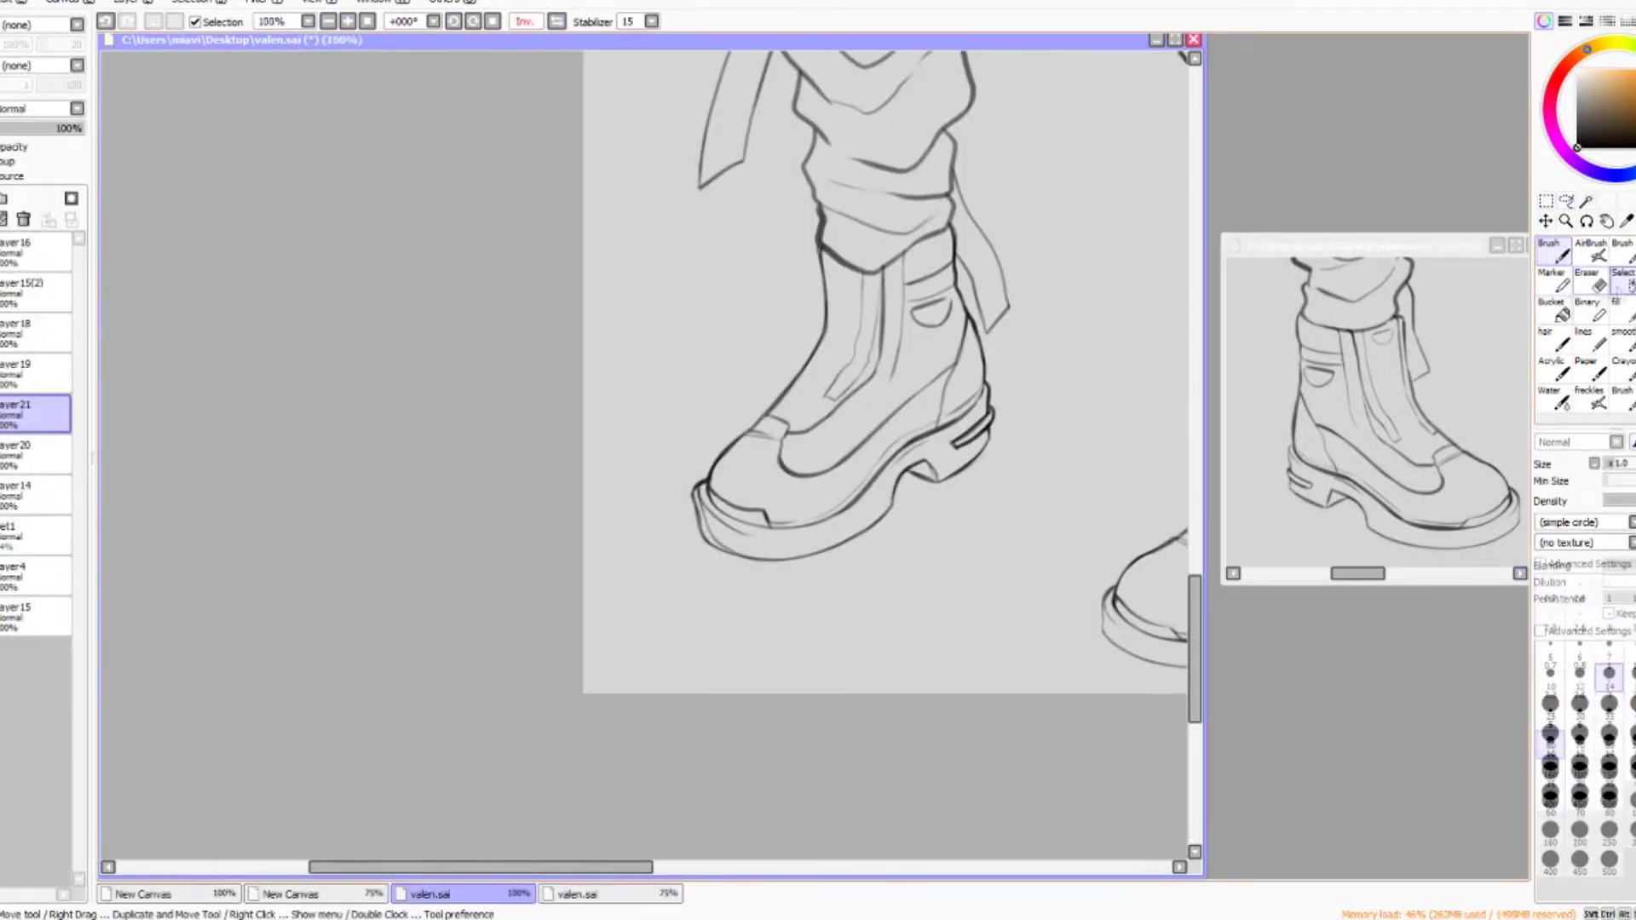
{"action": "key", "text": "Delete"}
{"action": "key", "text": "Delete"}
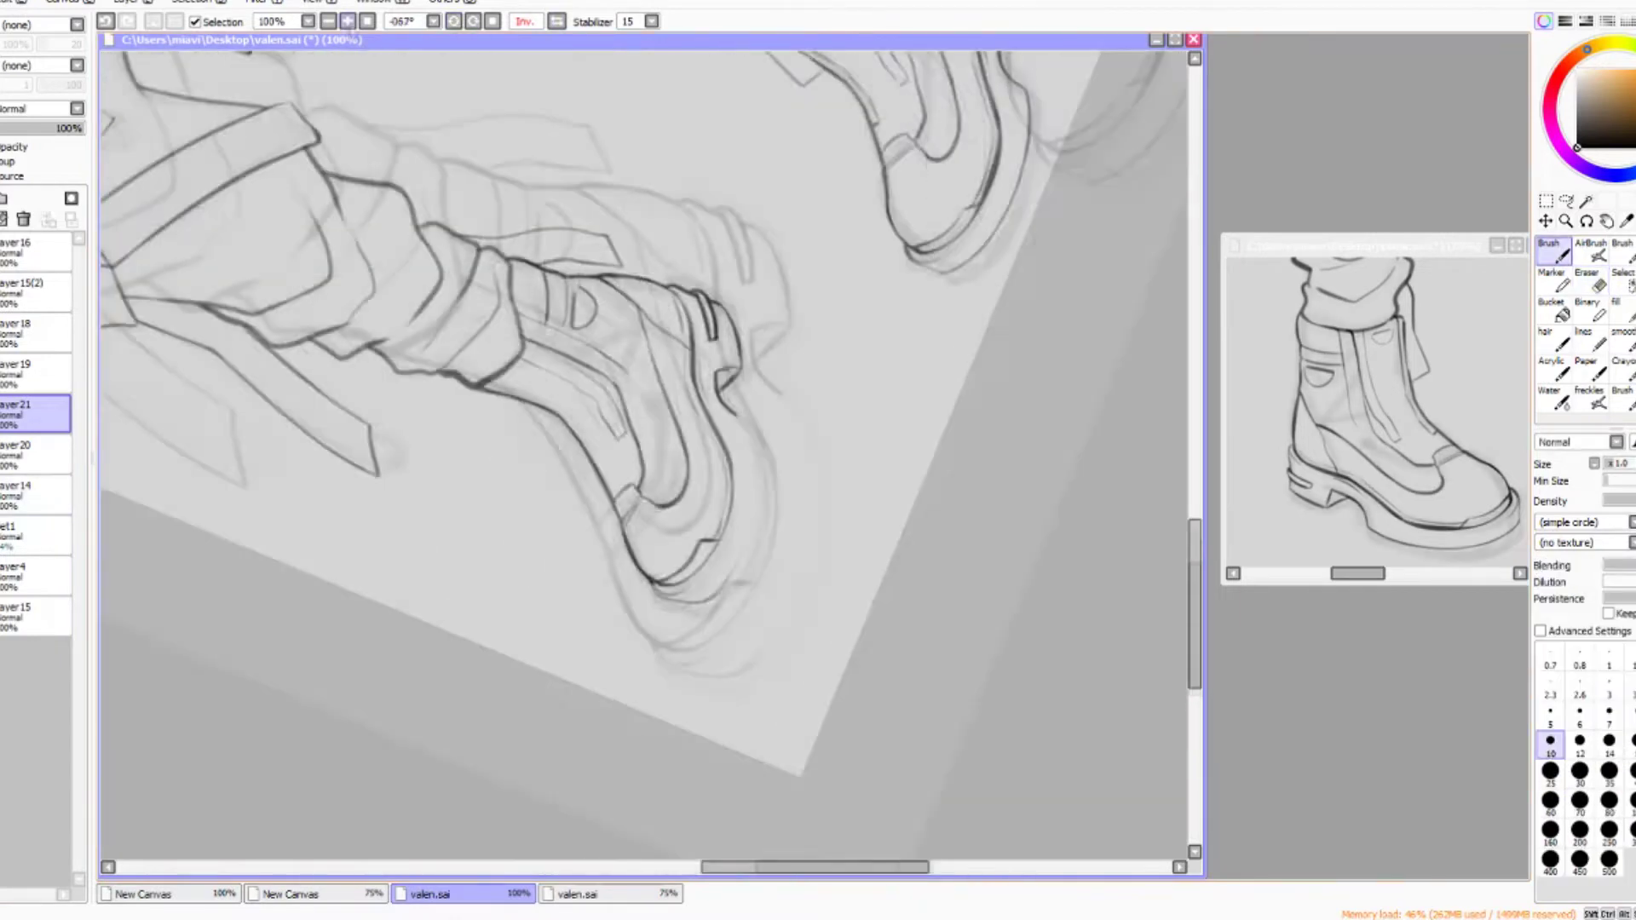
{"action": "key", "text": "Home"}
{"action": "key", "text": "h"}
{"action": "key", "text": "ctrl+minus"}
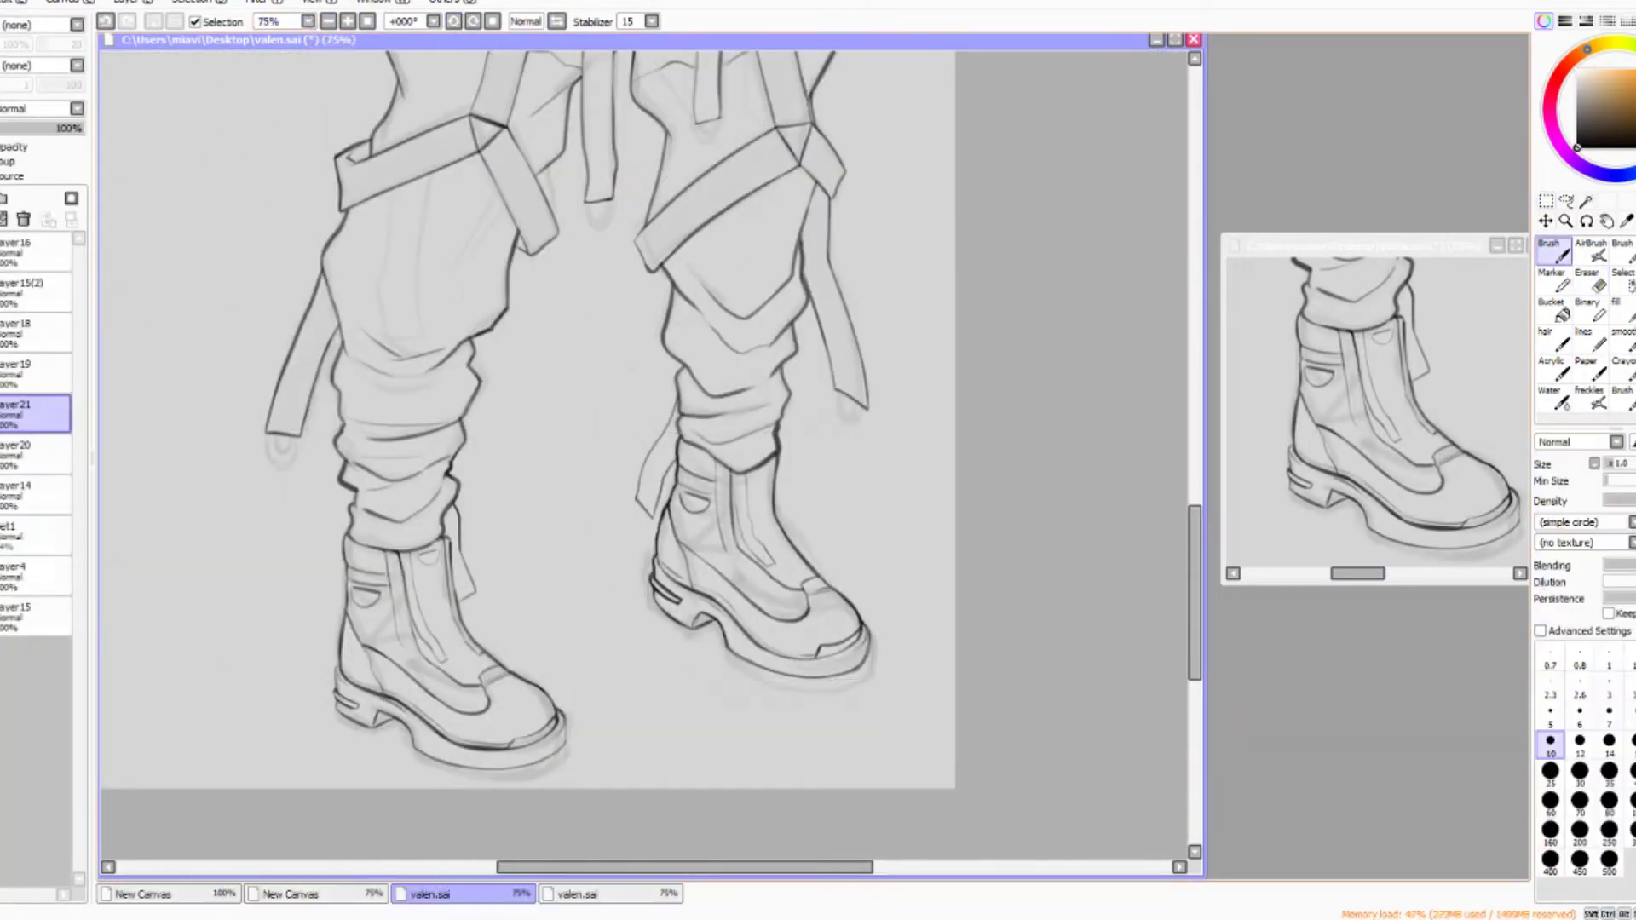
Activate Layer20 and check the trousers and boots line art in mirrored and normal views.
{"action": "key", "text": "ctrl+minus"}
{"action": "key", "text": "ctrl+minus"}
{"action": "double_click", "coordinate": [34, 452]}
{"action": "key", "text": "Escape"}
{"action": "key", "text": "ctrl+plus"}
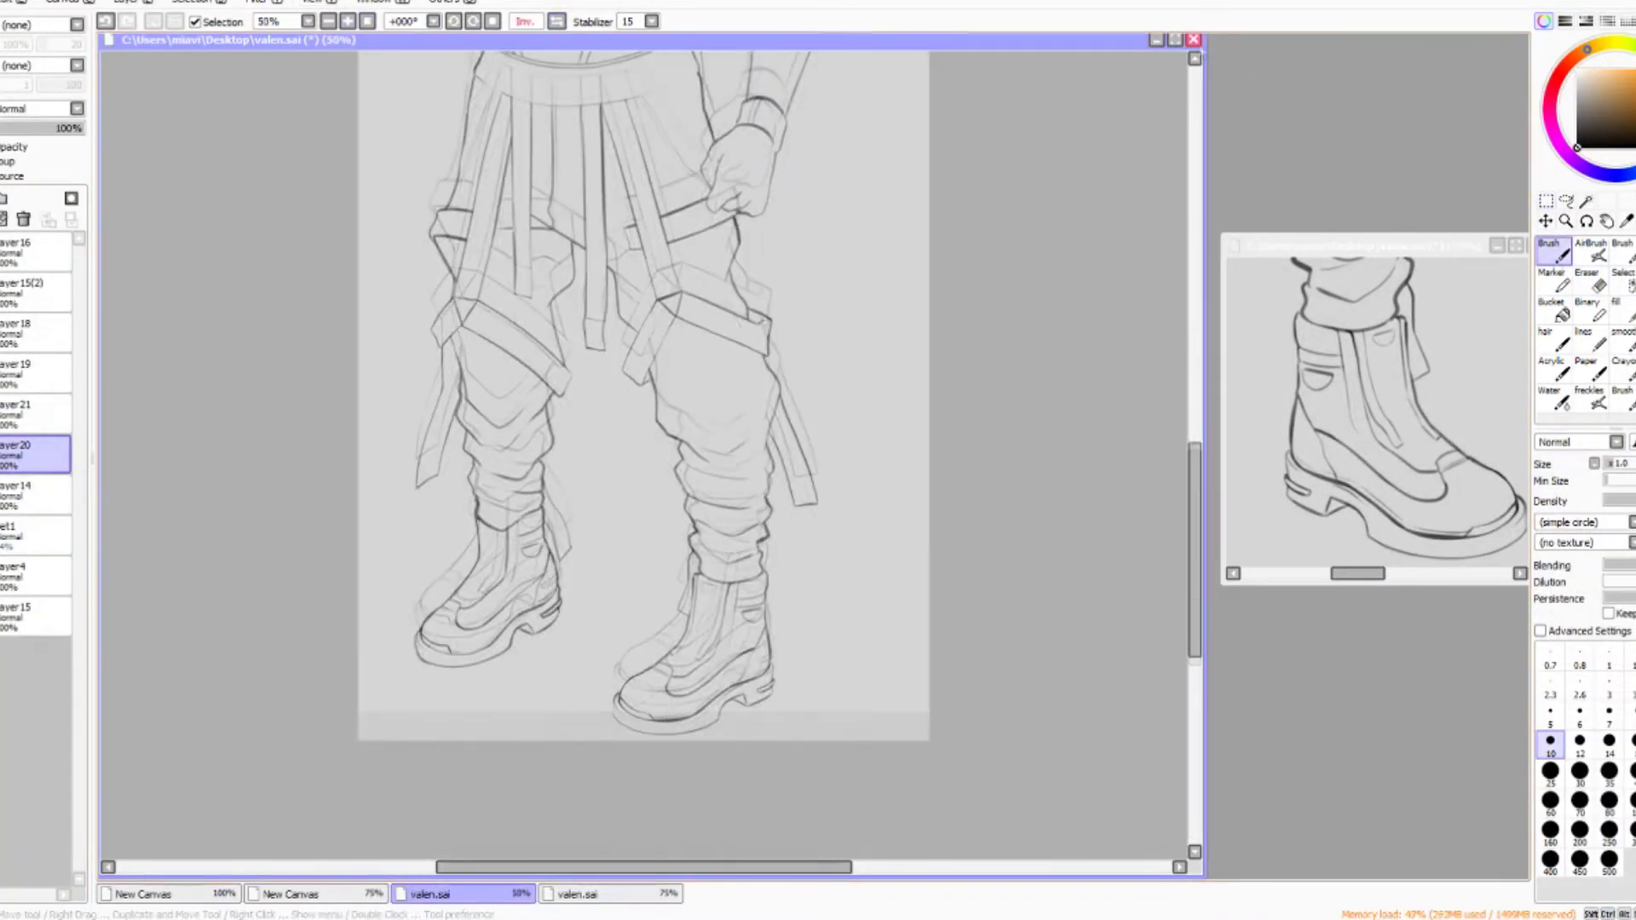
{"action": "key", "text": "ctrl+plus"}
{"action": "key", "text": "h"}
{"action": "key", "text": "h"}
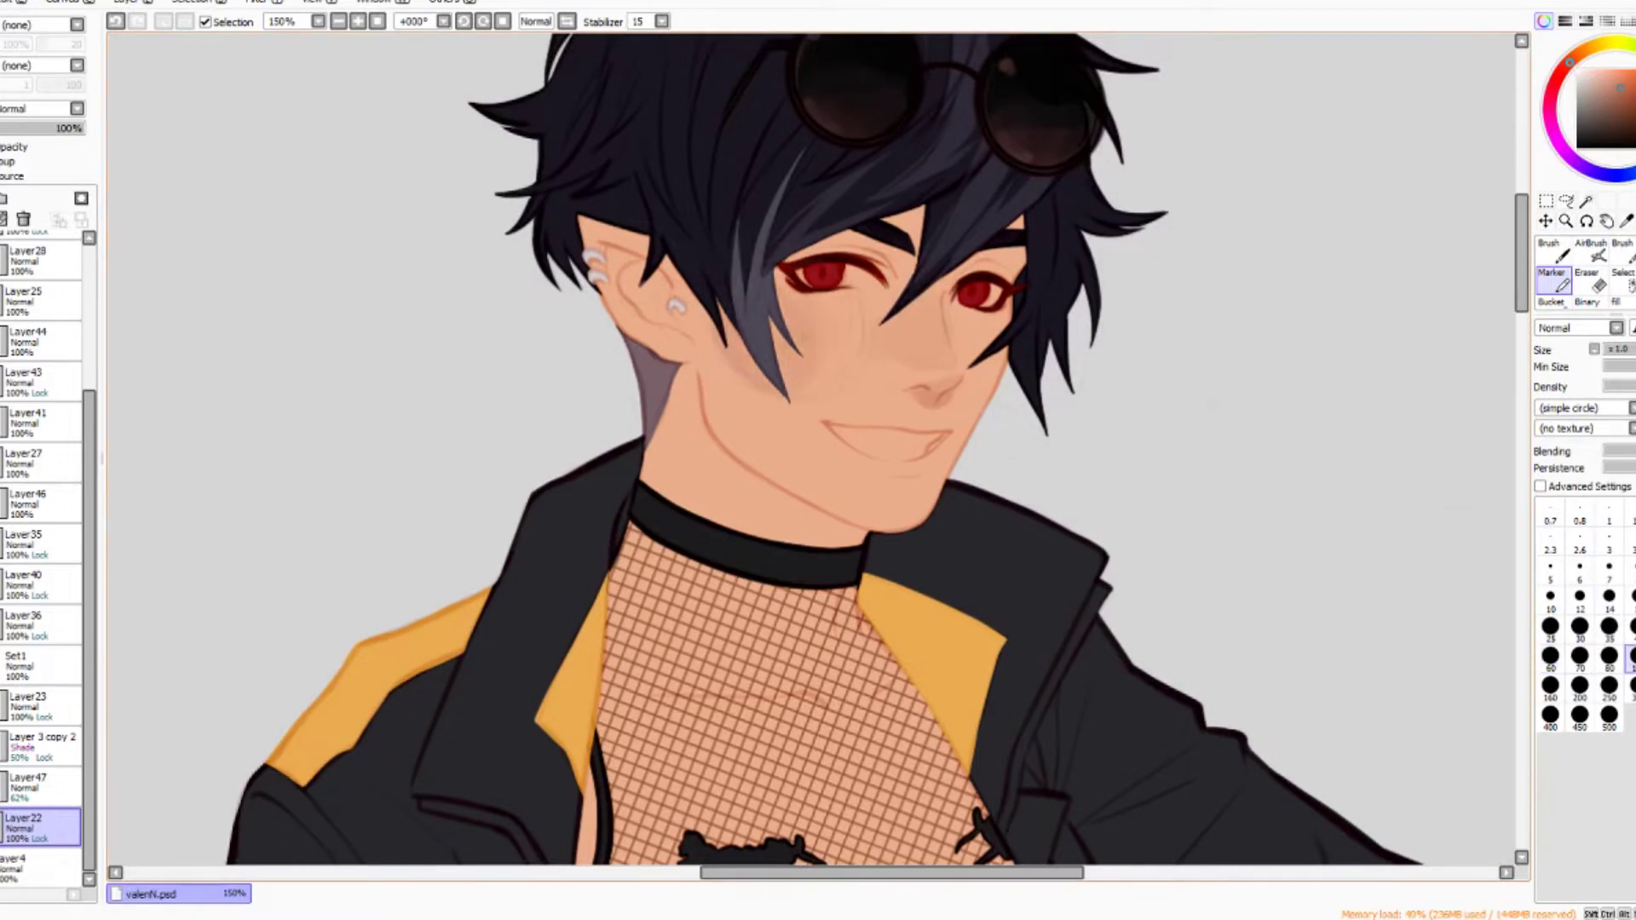
Shade the facial skin around the eyes and under the fringe on Layer22 with the Marker.
{"action": "key", "text": "h"}
{"action": "key", "text": "h"}
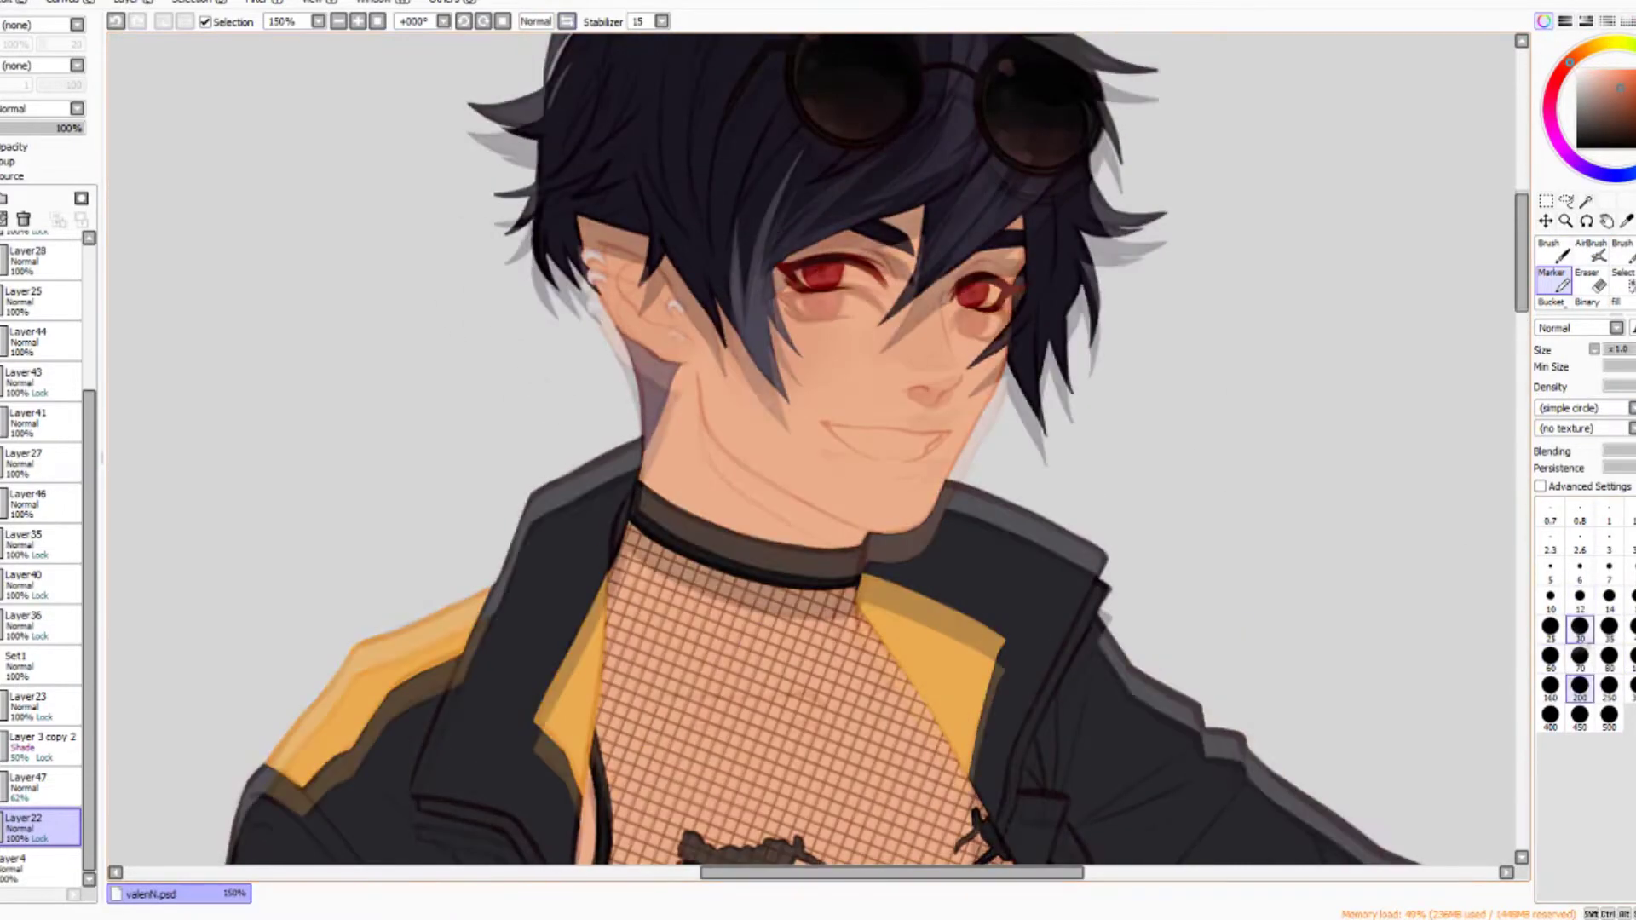
{"action": "scroll", "coordinate": [814, 447], "scroll_direction": "up", "scroll_amount": 1}
{"action": "left_click", "coordinate": [1581, 597]}
{"action": "key", "text": "h"}
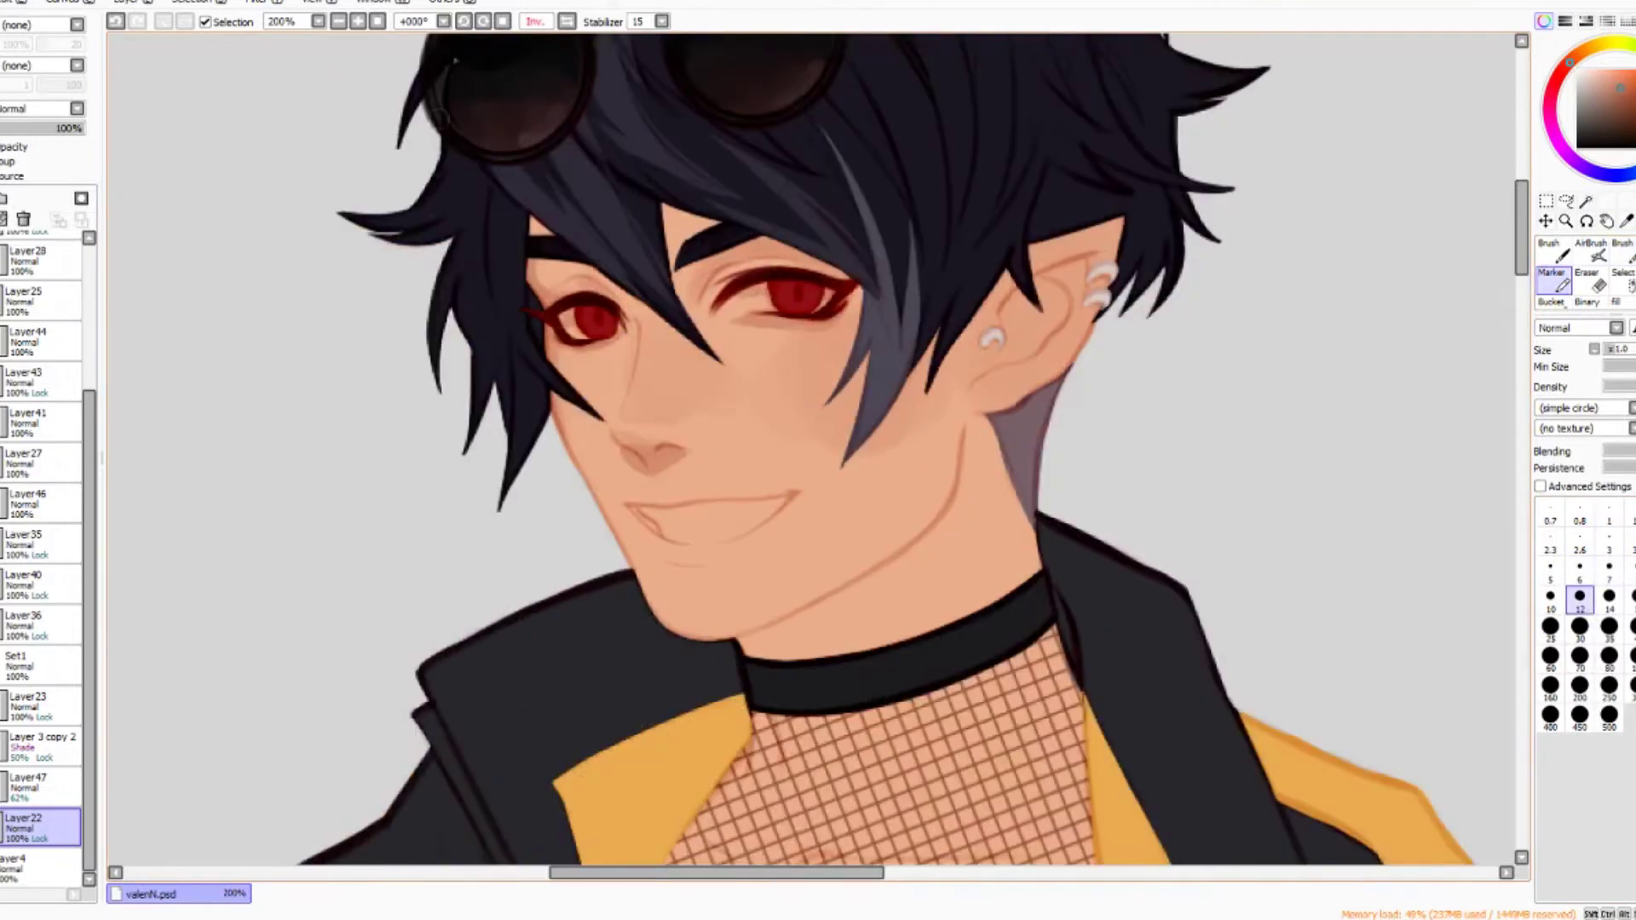
Blend the nose and cheek shading with the soft Brush, comparing the face in mirrored view.
{"action": "key", "text": "h"}
{"action": "key", "text": "b"}
{"action": "key", "text": "bracketright"}
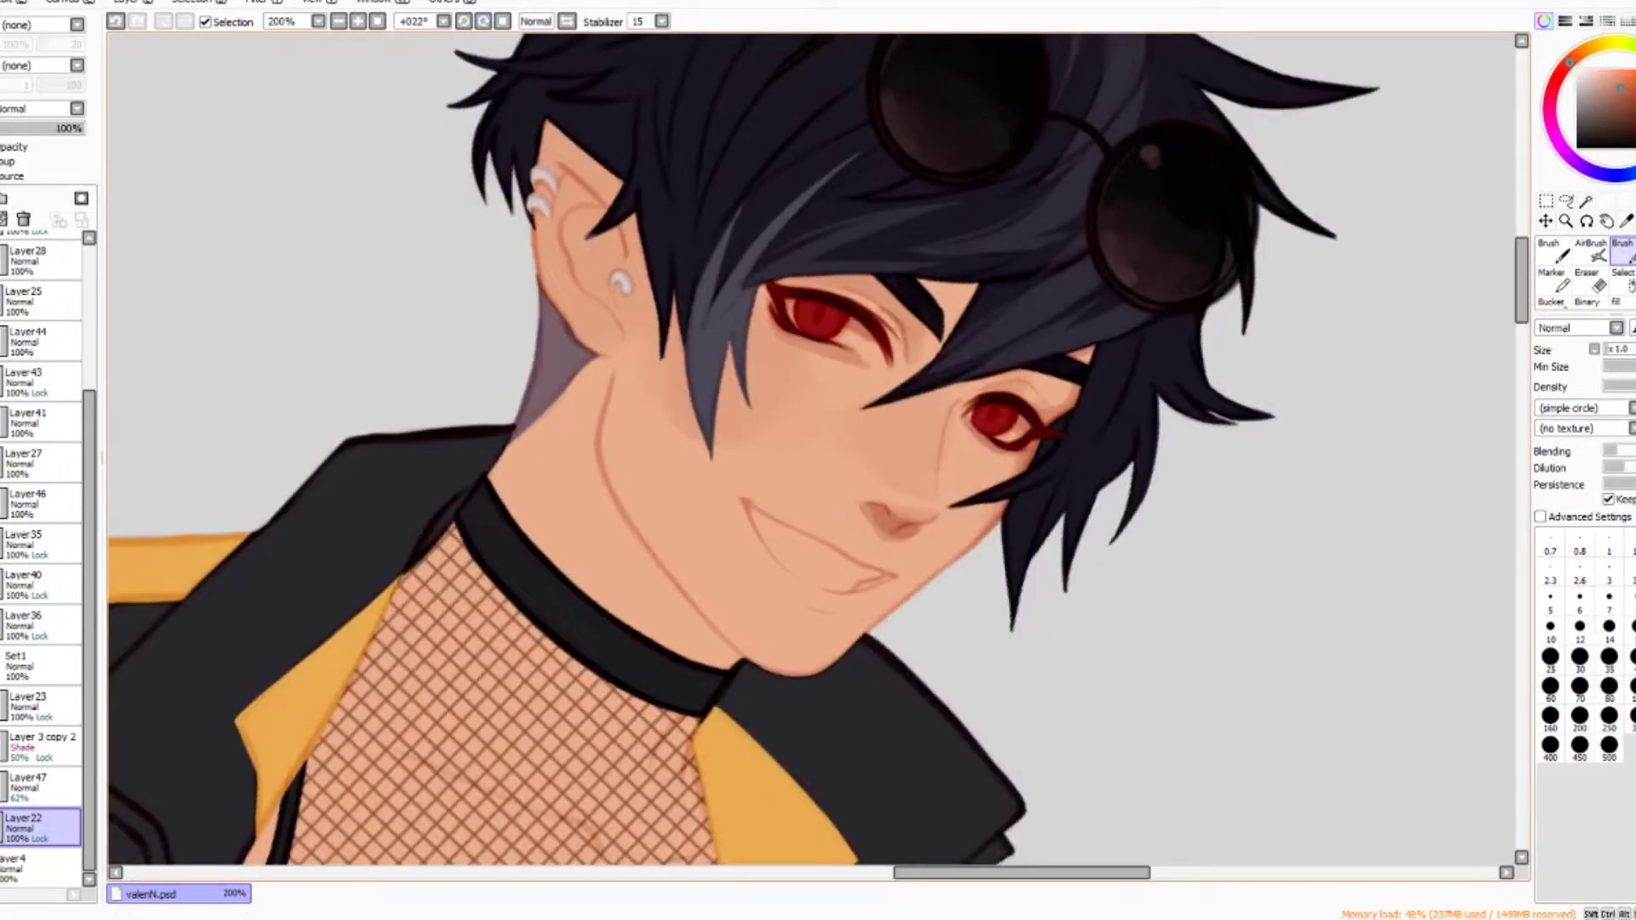
{"action": "key", "text": "h"}
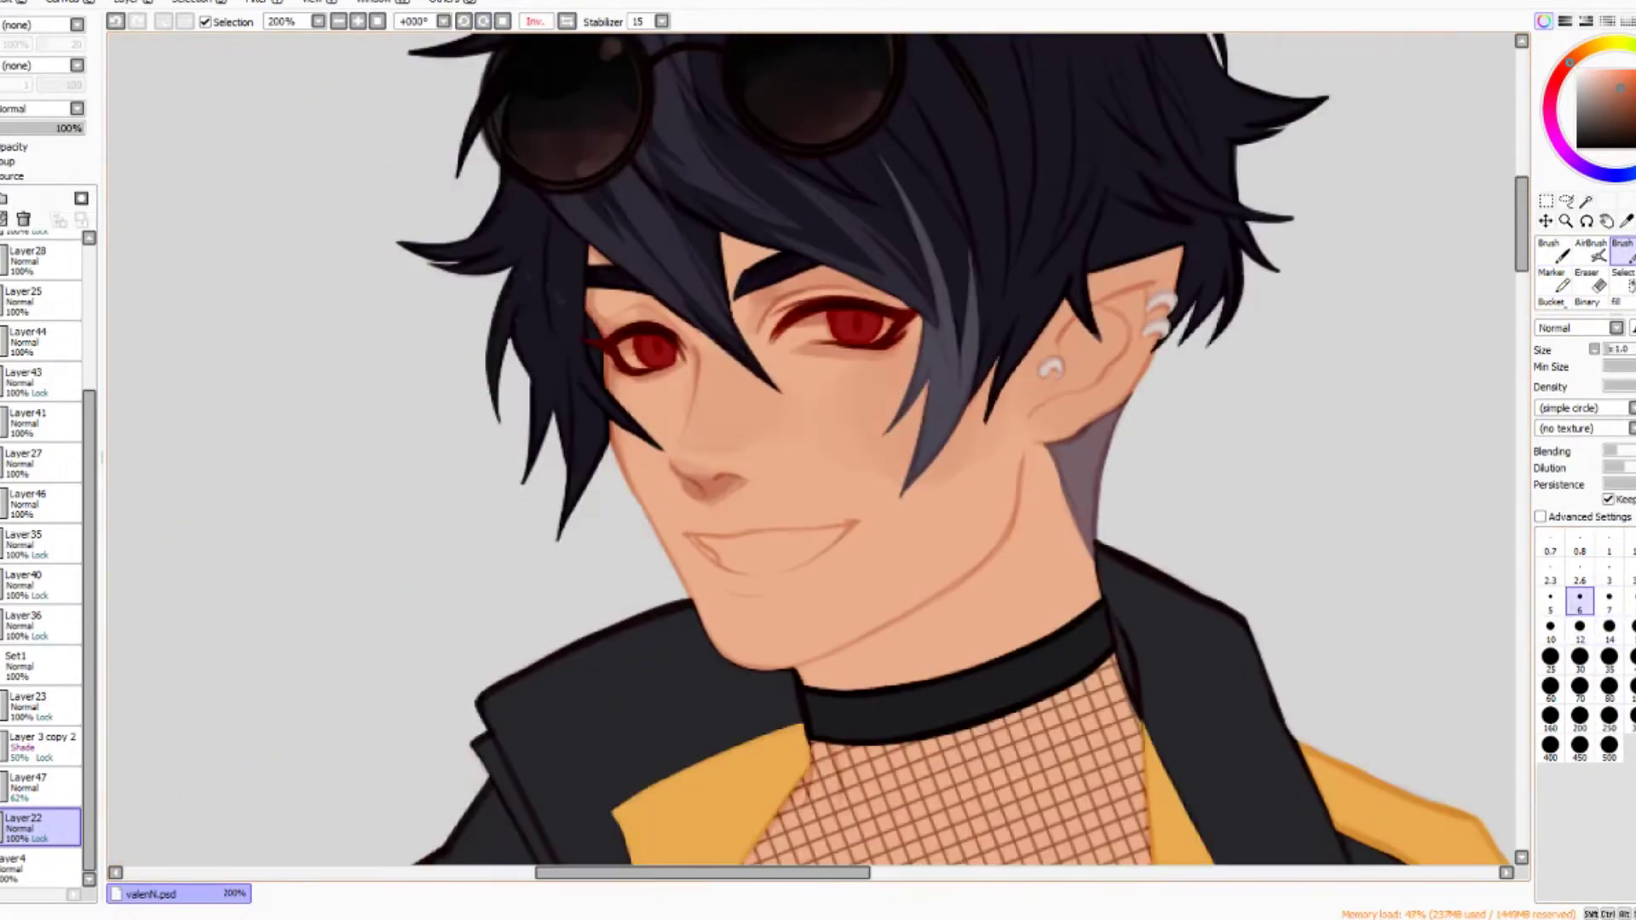
{"action": "key", "text": "n"}
{"action": "key", "text": "h"}
{"action": "key", "text": "b"}
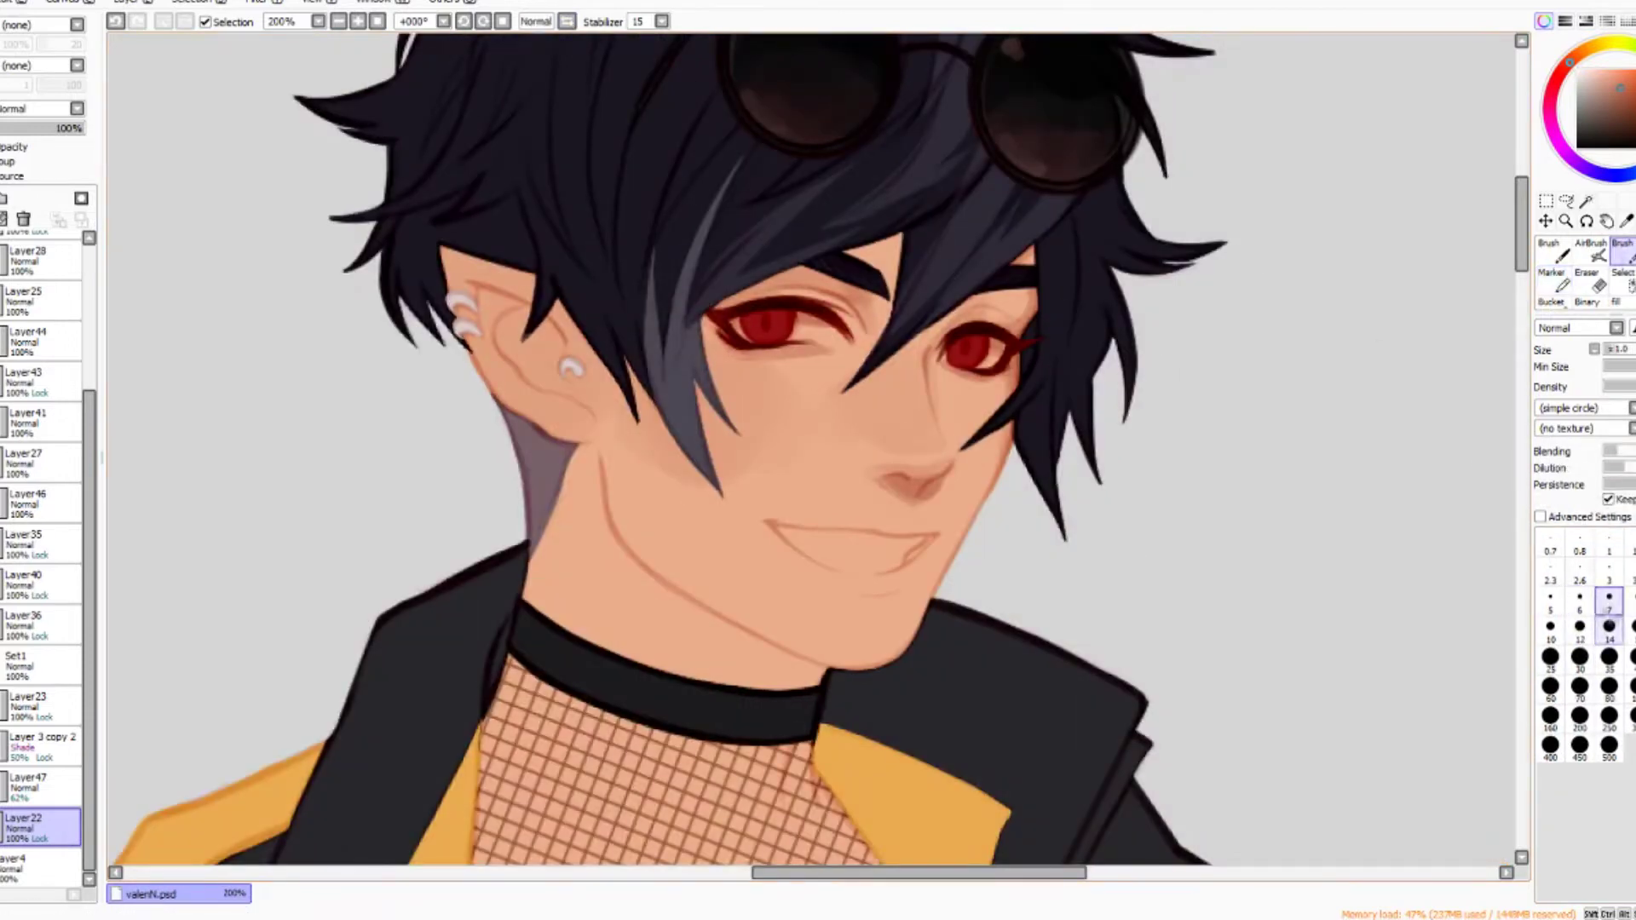
Shade the inner ear and the skin just below it.
{"action": "key", "text": "h"}
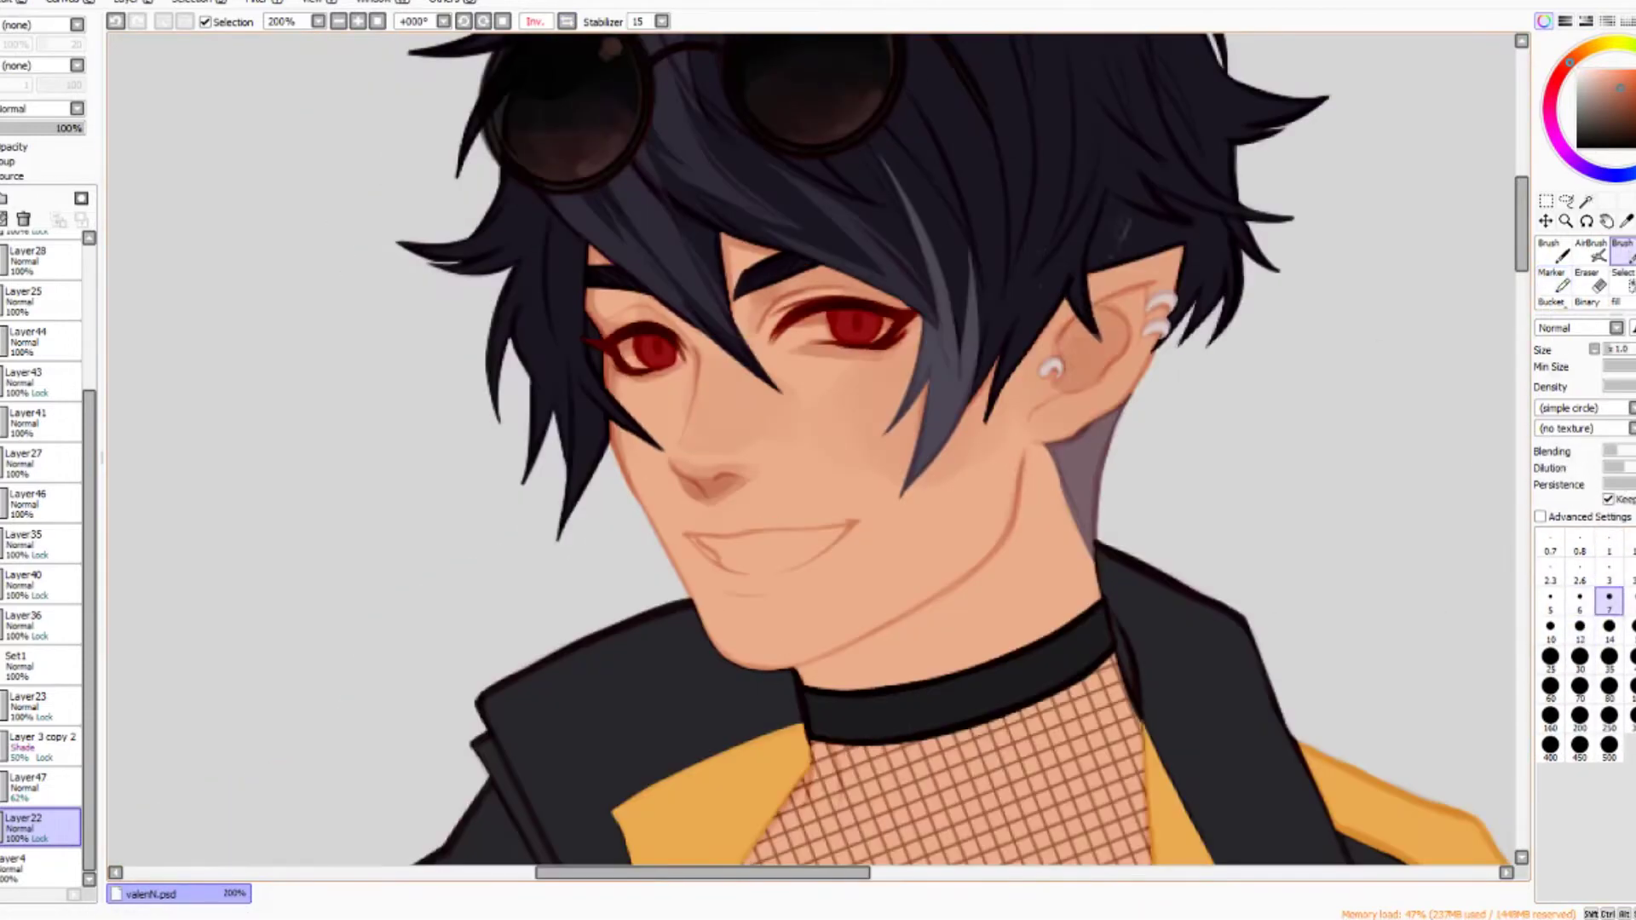
{"action": "key", "text": "minus"}
{"action": "key", "text": "h"}
{"action": "key", "text": "n"}
{"action": "key", "text": "h"}
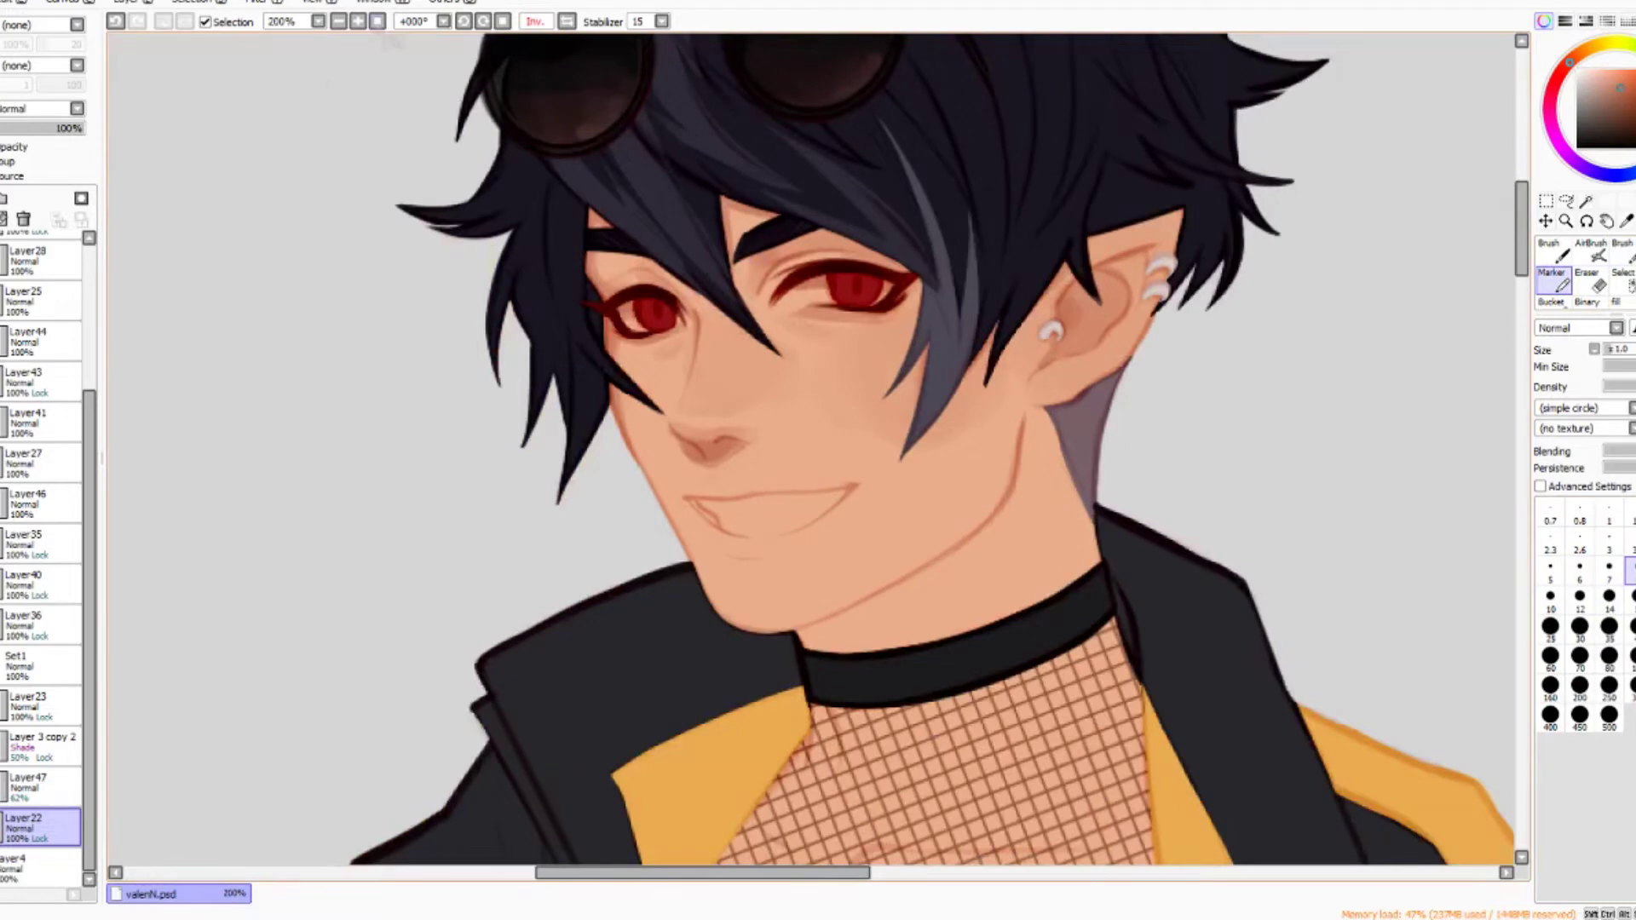
Hide the fishnet top and block in a shadow under the jaw with the Marker at size 70.
{"action": "key", "text": "h"}
{"action": "key", "text": "Home"}
{"action": "left_click", "coordinate": [1580, 656]}
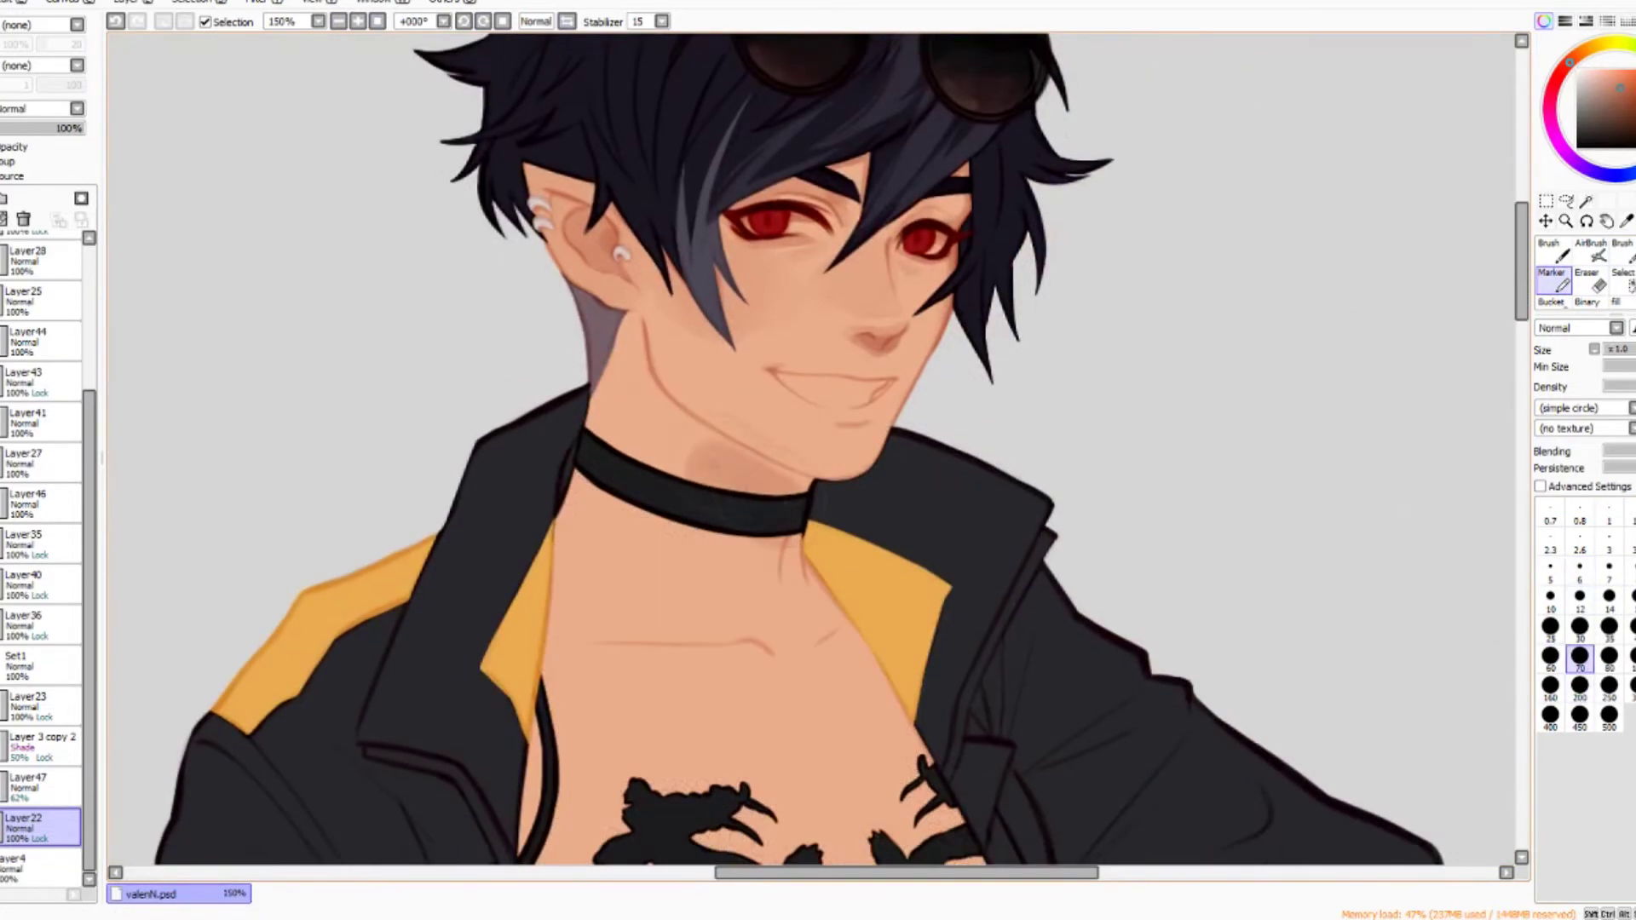
Shade the neck folds and collarbones with the Marker at sizes 14 and 12.
{"action": "left_click", "coordinate": [1609, 596]}
{"action": "key", "text": "h"}
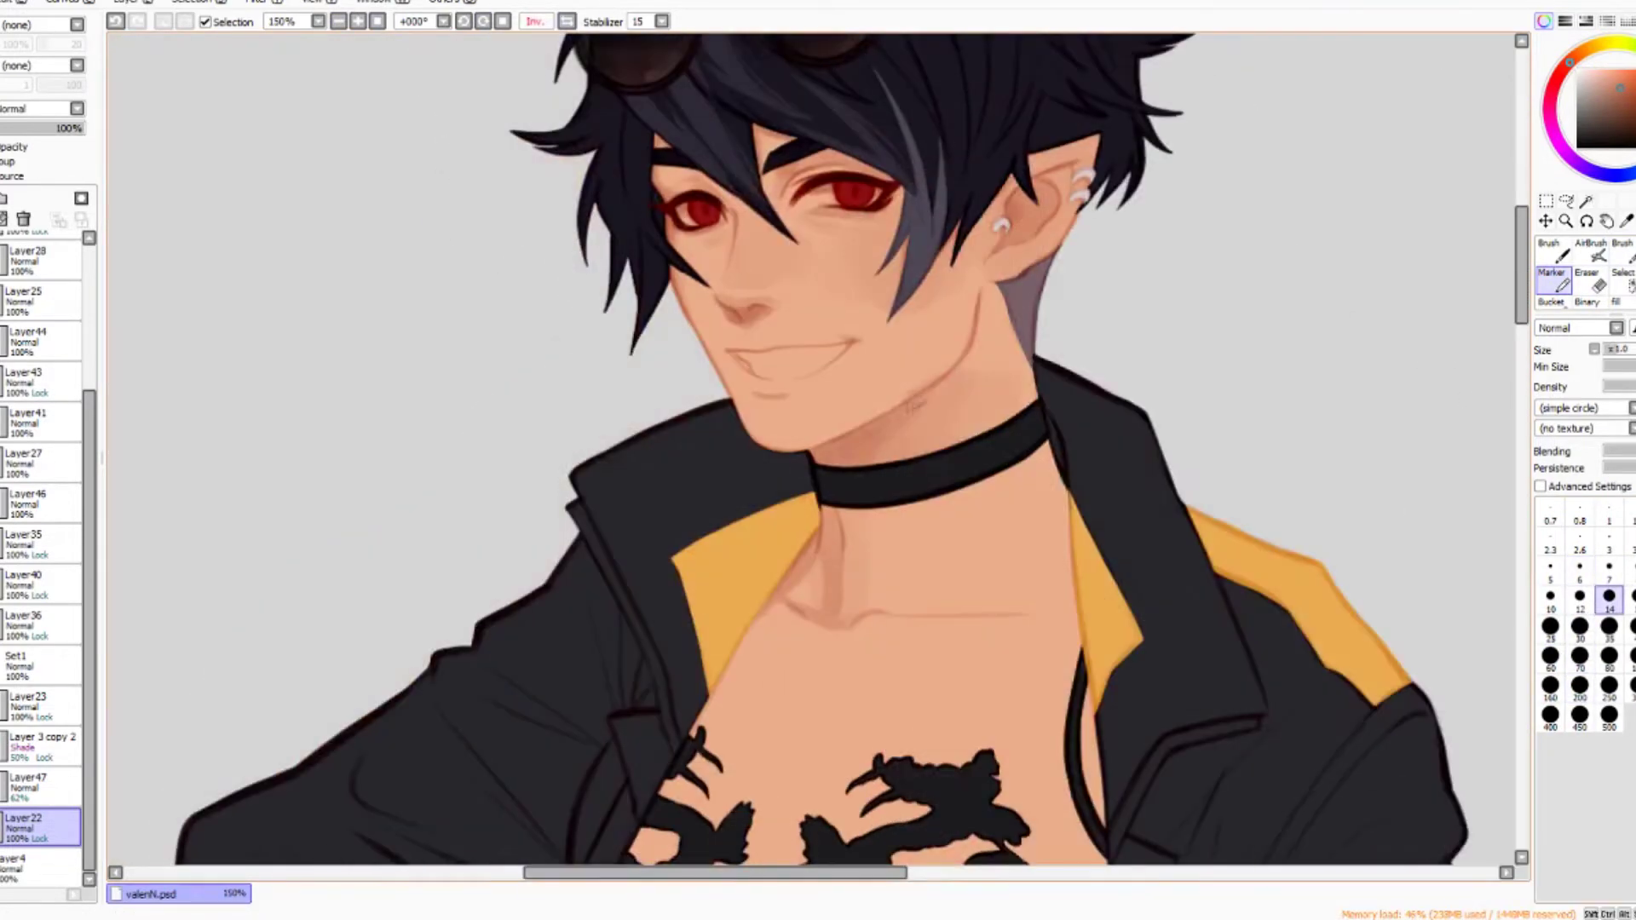
{"action": "left_click", "coordinate": [1579, 596]}
{"action": "key", "text": "h"}
{"action": "key", "text": "minus"}
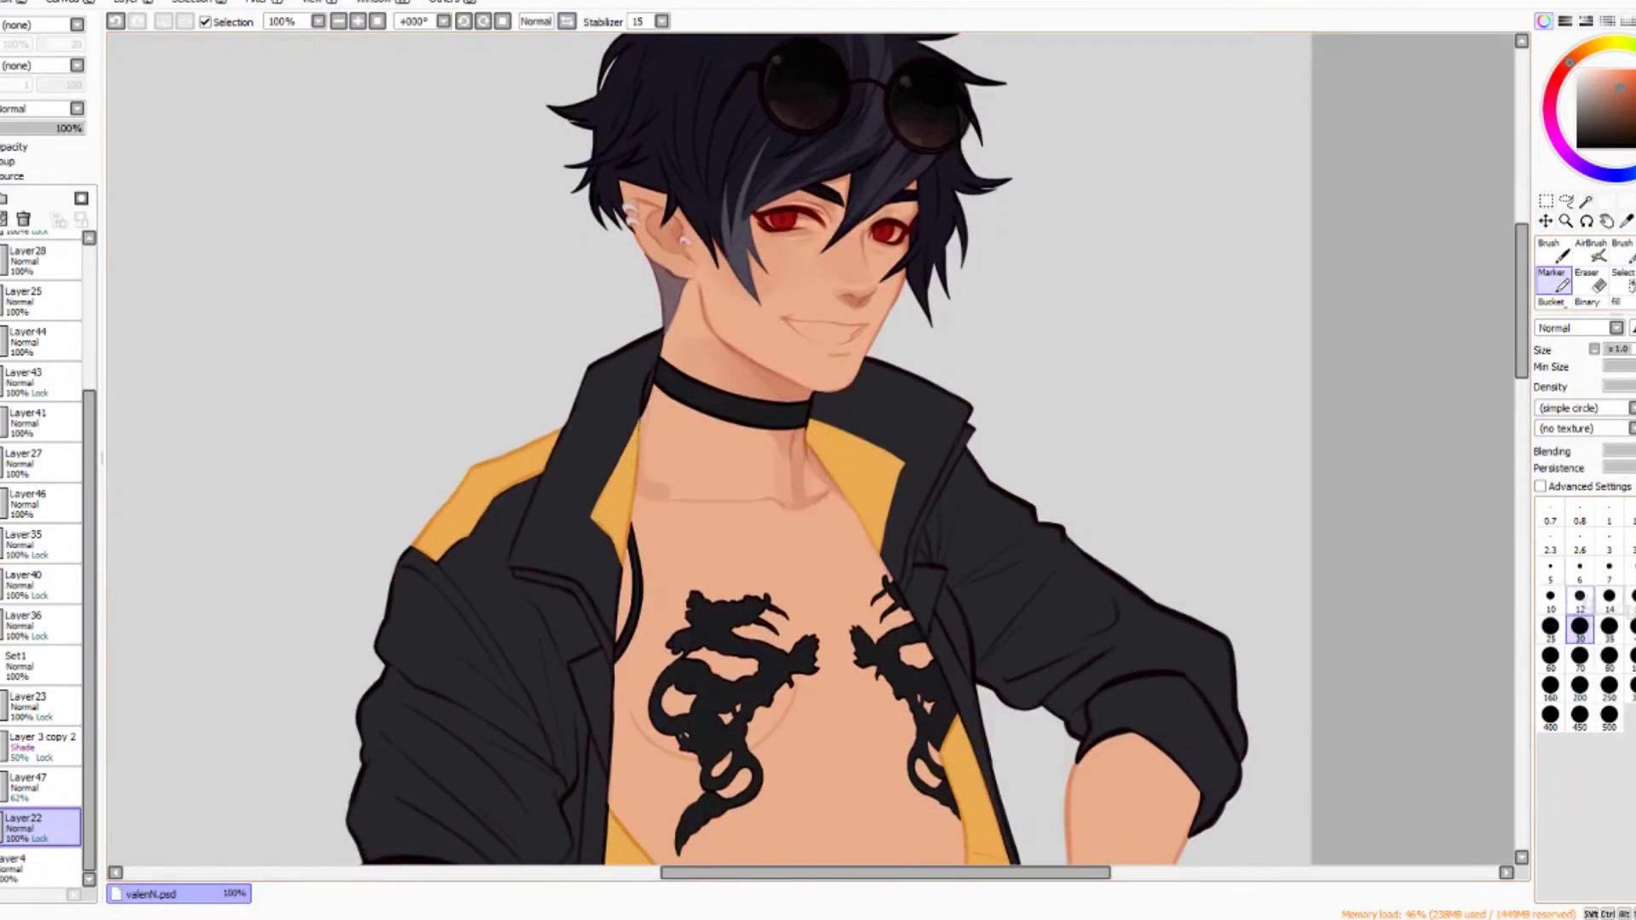
Shade the underside of the pectoral and blend the centre of the chest with the Brush.
{"action": "key", "text": "b"}
{"action": "scroll", "coordinate": [818, 449], "scroll_direction": "down", "scroll_amount": 1}
{"action": "key", "text": "bracketleft"}
{"action": "key", "text": "bracketleft"}
{"action": "key", "text": "bracketleft"}
{"action": "key", "text": "bracketleft"}
{"action": "scroll", "coordinate": [818, 448], "scroll_direction": "down", "scroll_amount": 3}
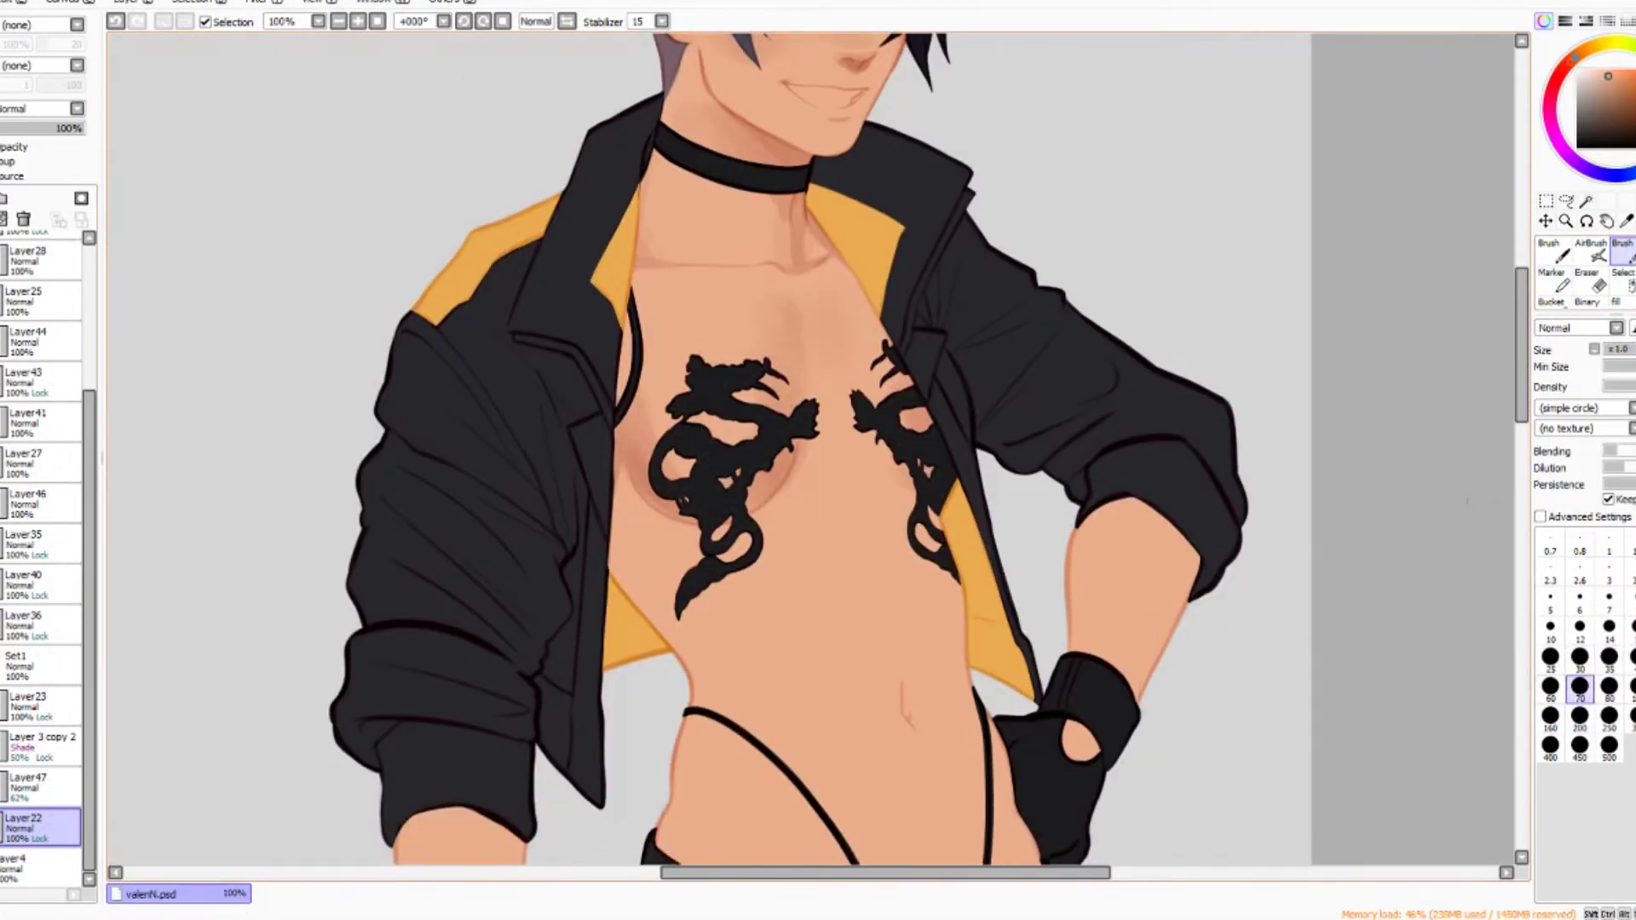
Block in the abdomen's centre line and navel shadow with the Marker.
{"action": "key", "text": "n"}
{"action": "key", "text": "h"}
{"action": "key", "text": "Delete"}
{"action": "key", "text": "h"}
{"action": "key", "text": "Home"}
{"action": "left_click", "coordinate": [338, 22]}
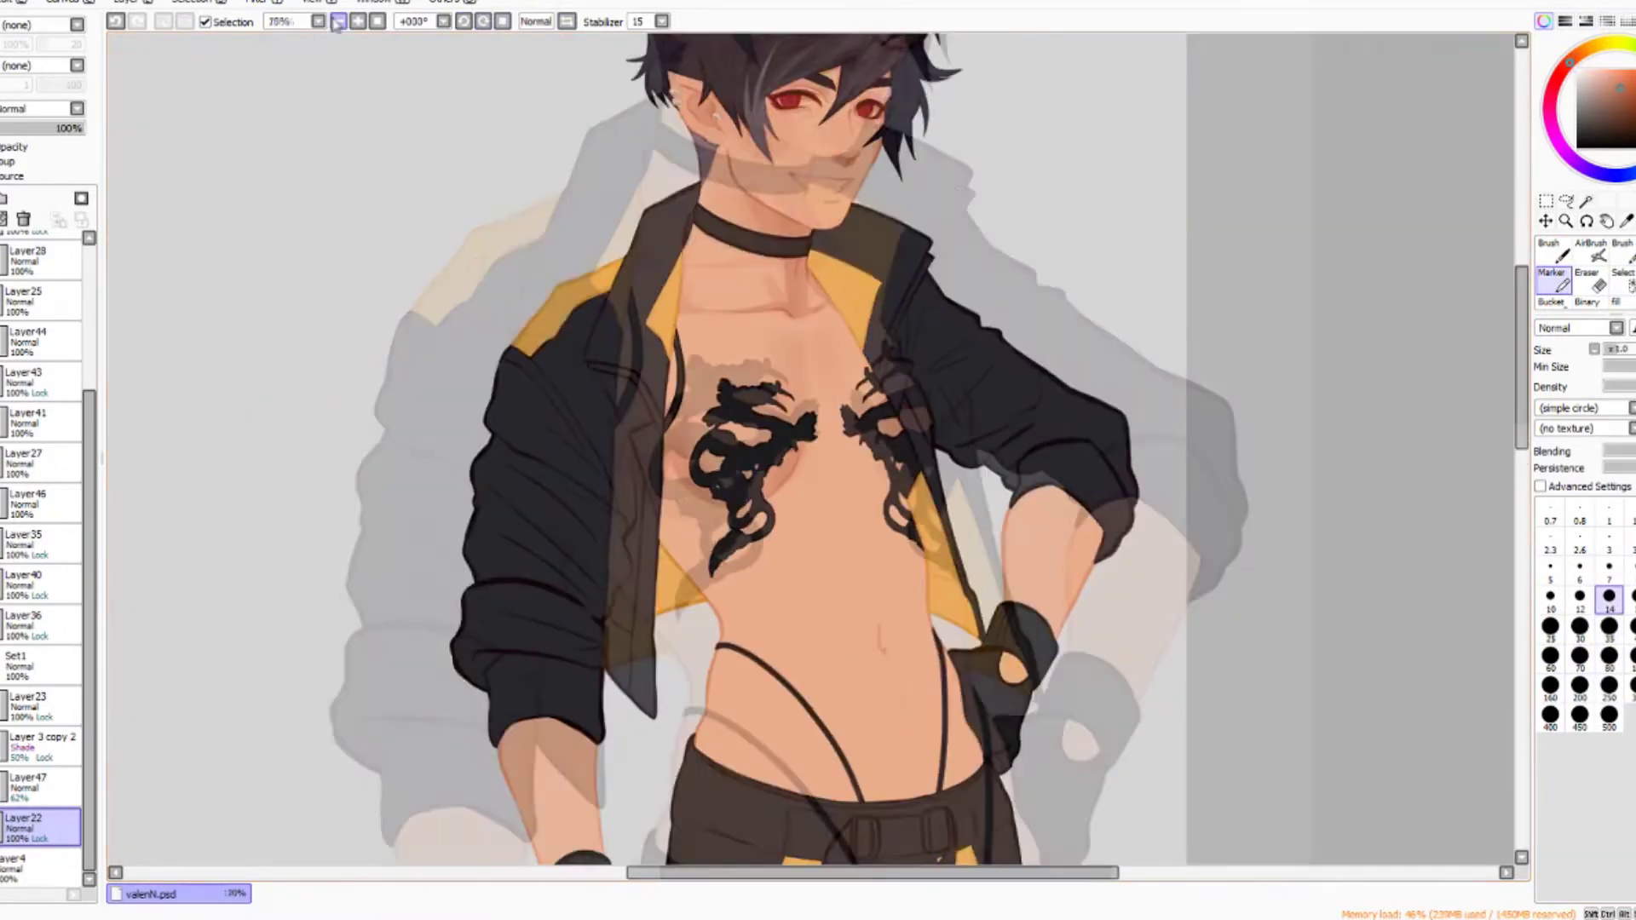
{"action": "key", "text": "h"}
{"action": "key", "text": "h"}
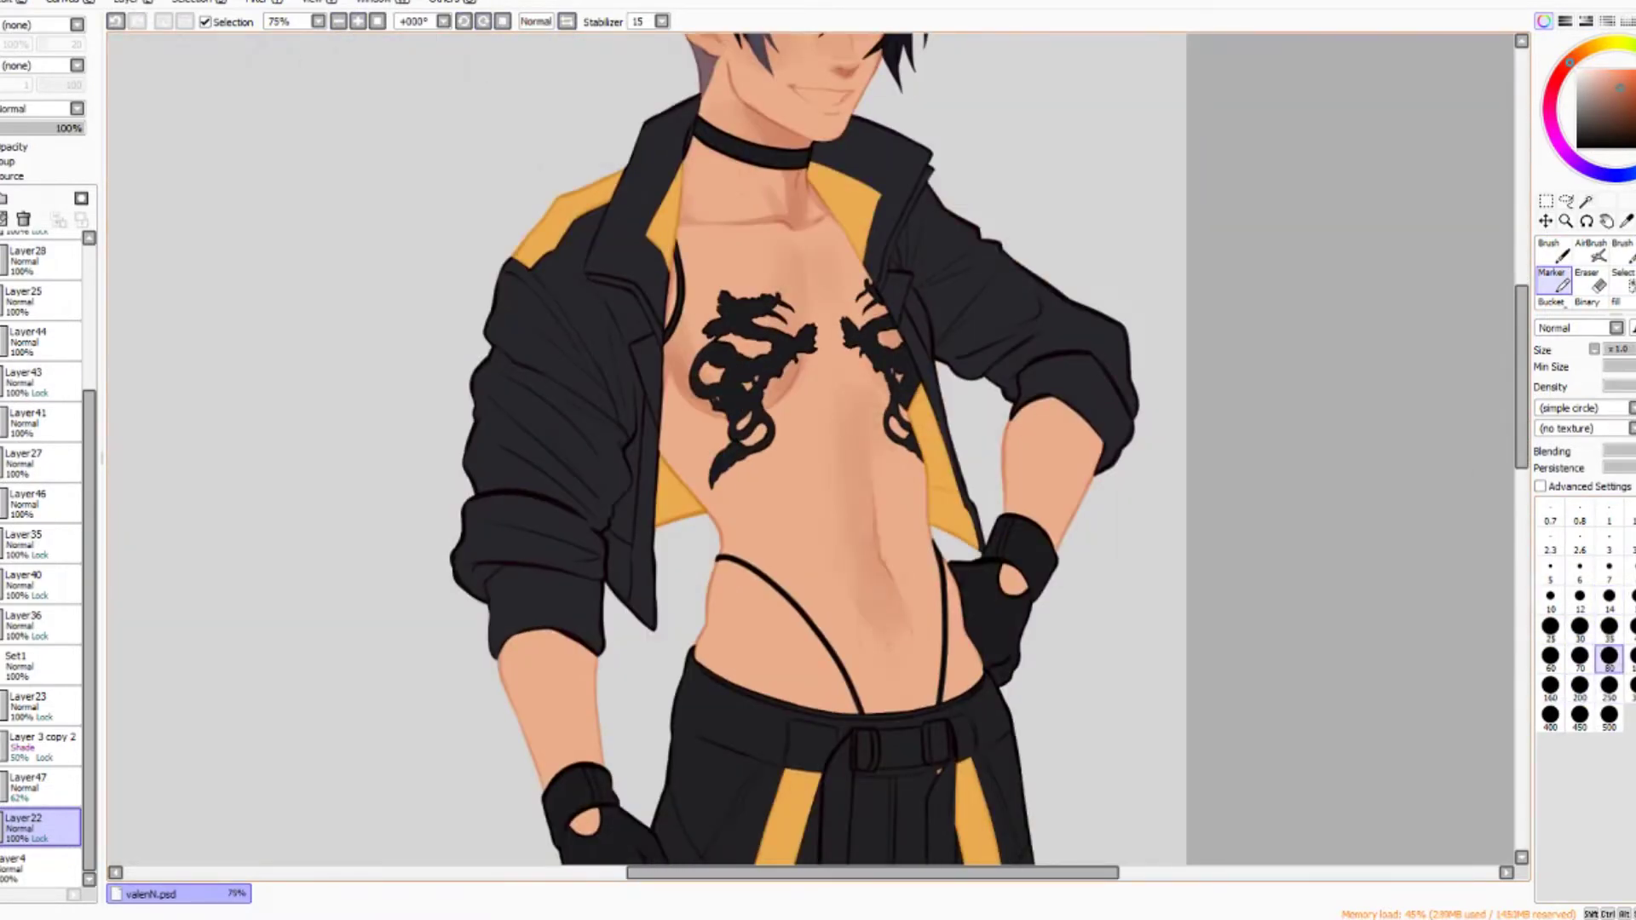
Add Marker shading along the lower ribs, waist and hip creases.
{"action": "scroll", "coordinate": [818, 448], "scroll_direction": "down", "scroll_amount": 2}
{"action": "key", "text": "bracketleft"}
{"action": "key", "text": "bracketleft"}
{"action": "key", "text": "bracketleft"}
{"action": "key", "text": "bracketleft"}
{"action": "key", "text": "bracketleft"}
{"action": "key", "text": "bracketleft"}
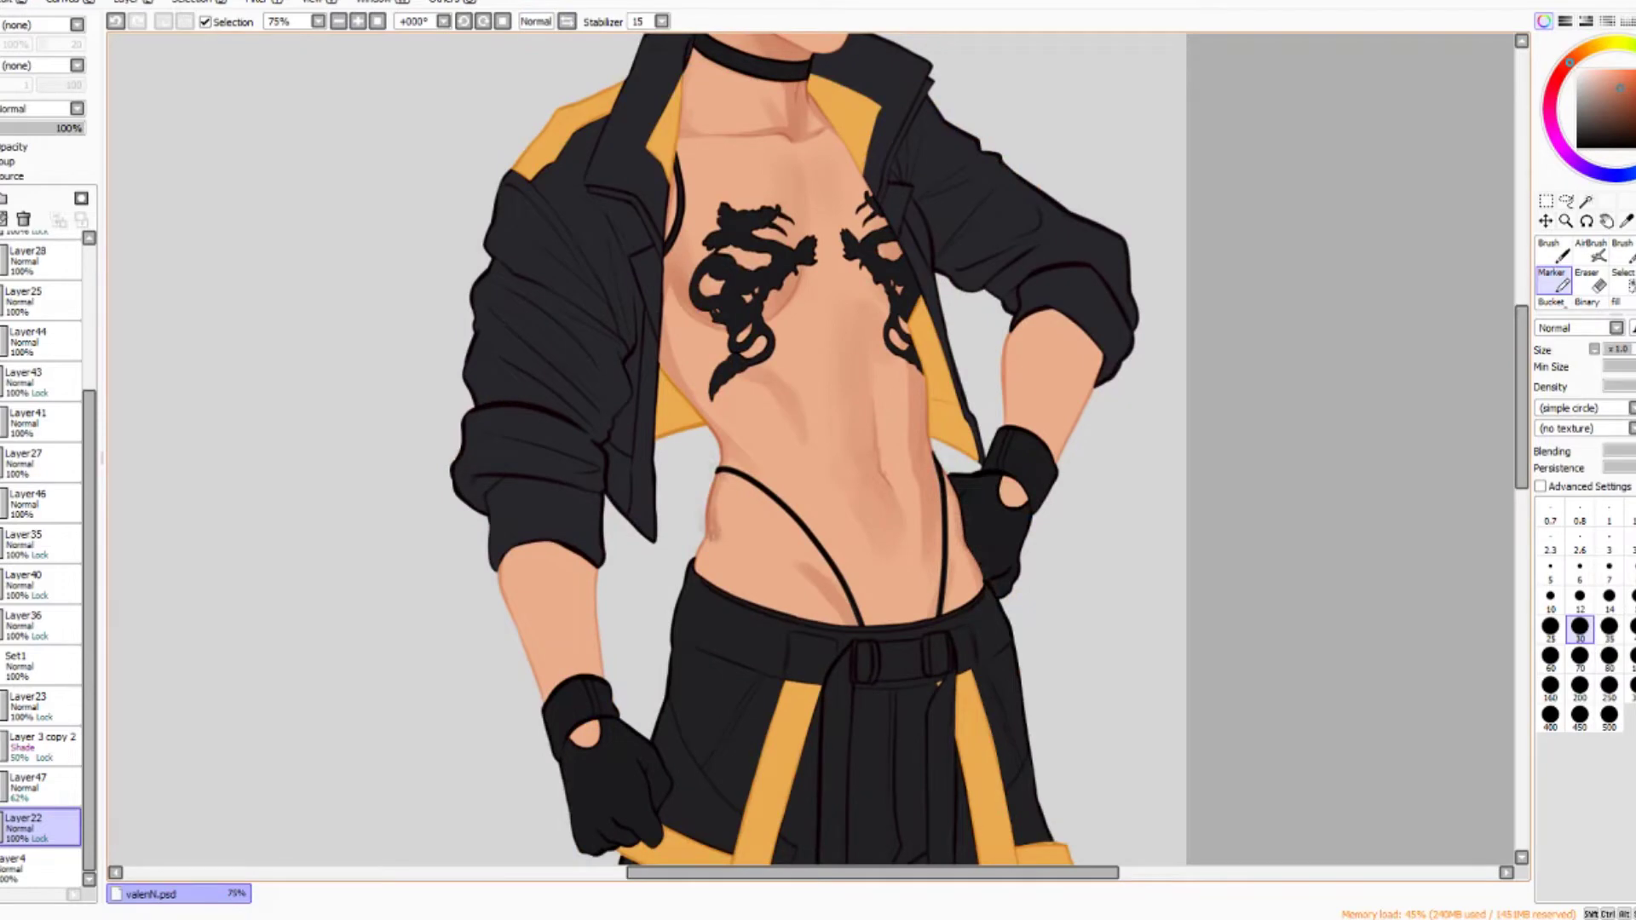
Blend the rib, abdomen and hip shadows into the skin tone with the Brush.
{"action": "scroll", "coordinate": [818, 448], "scroll_direction": "up", "scroll_amount": 1}
{"action": "key", "text": "b"}
{"action": "key", "text": "h"}
{"action": "key", "text": "h"}
{"action": "key", "text": "bracketleft"}
{"action": "key", "text": "bracketleft"}
{"action": "key", "text": "bracketleft"}
{"action": "key", "text": "bracketleft"}
{"action": "key", "text": "bracketleft"}
{"action": "key", "text": "bracketleft"}
{"action": "key", "text": "bracketleft"}
{"action": "key", "text": "bracketleft"}
{"action": "key", "text": "bracketleft"}
{"action": "key", "text": "bracketleft"}
{"action": "key", "text": "bracketleft"}
{"action": "scroll", "coordinate": [819, 448], "scroll_direction": "up", "scroll_amount": 2}
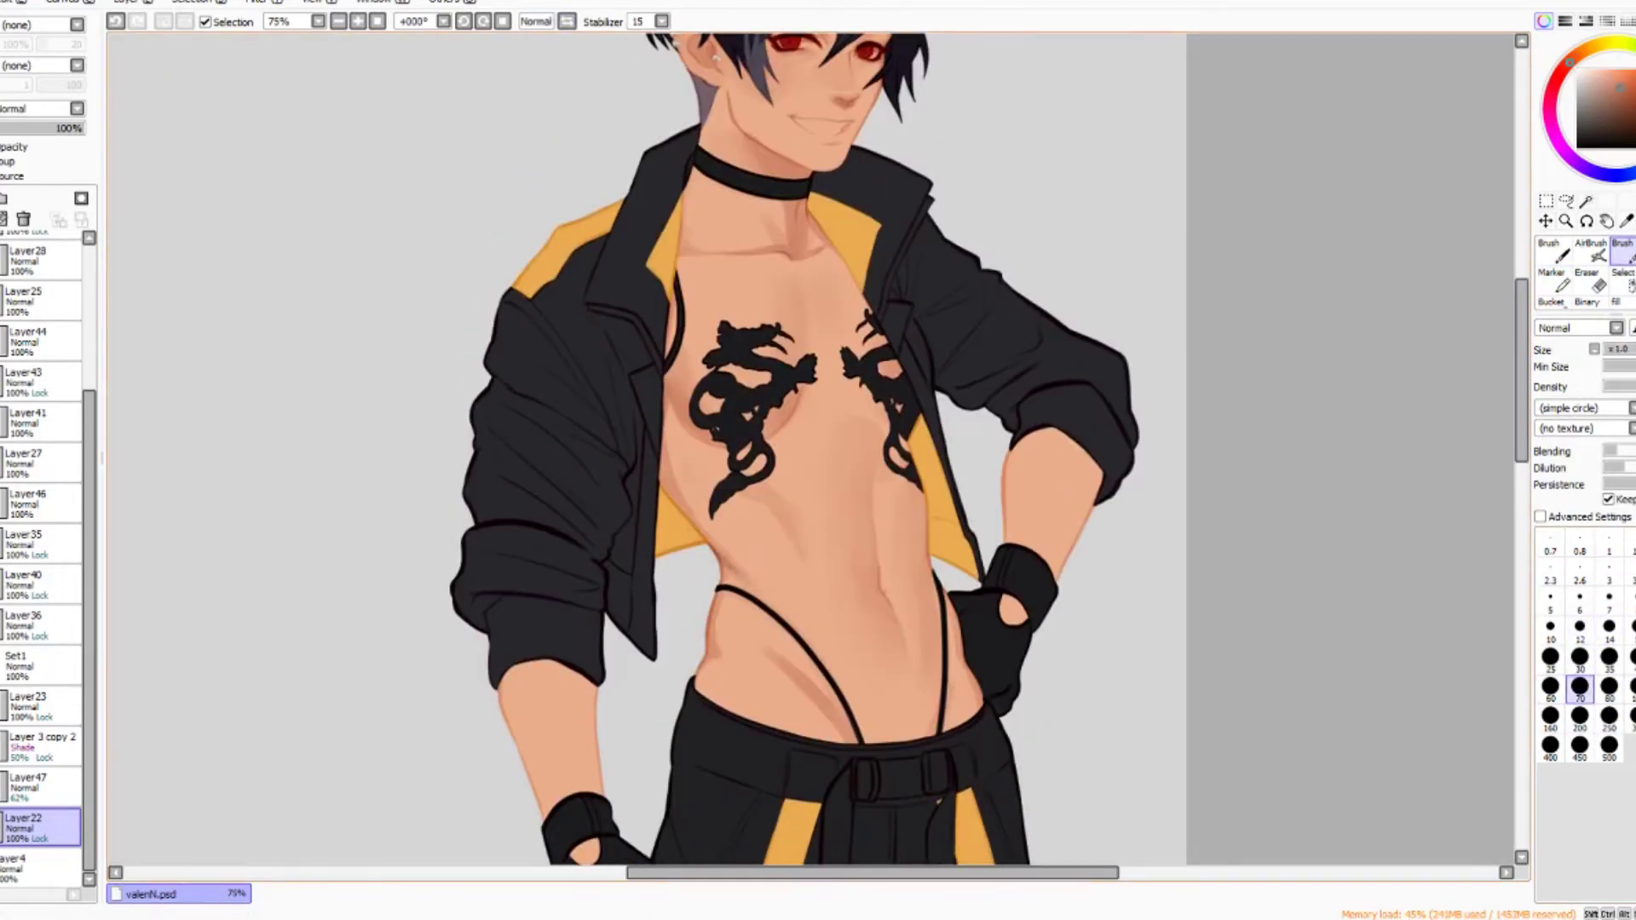
Smooth the abdomen and waist shading while comparing the torso in mirrored view.
{"action": "key", "text": "h"}
{"action": "key", "text": "bracketright"}
{"action": "key", "text": "h"}
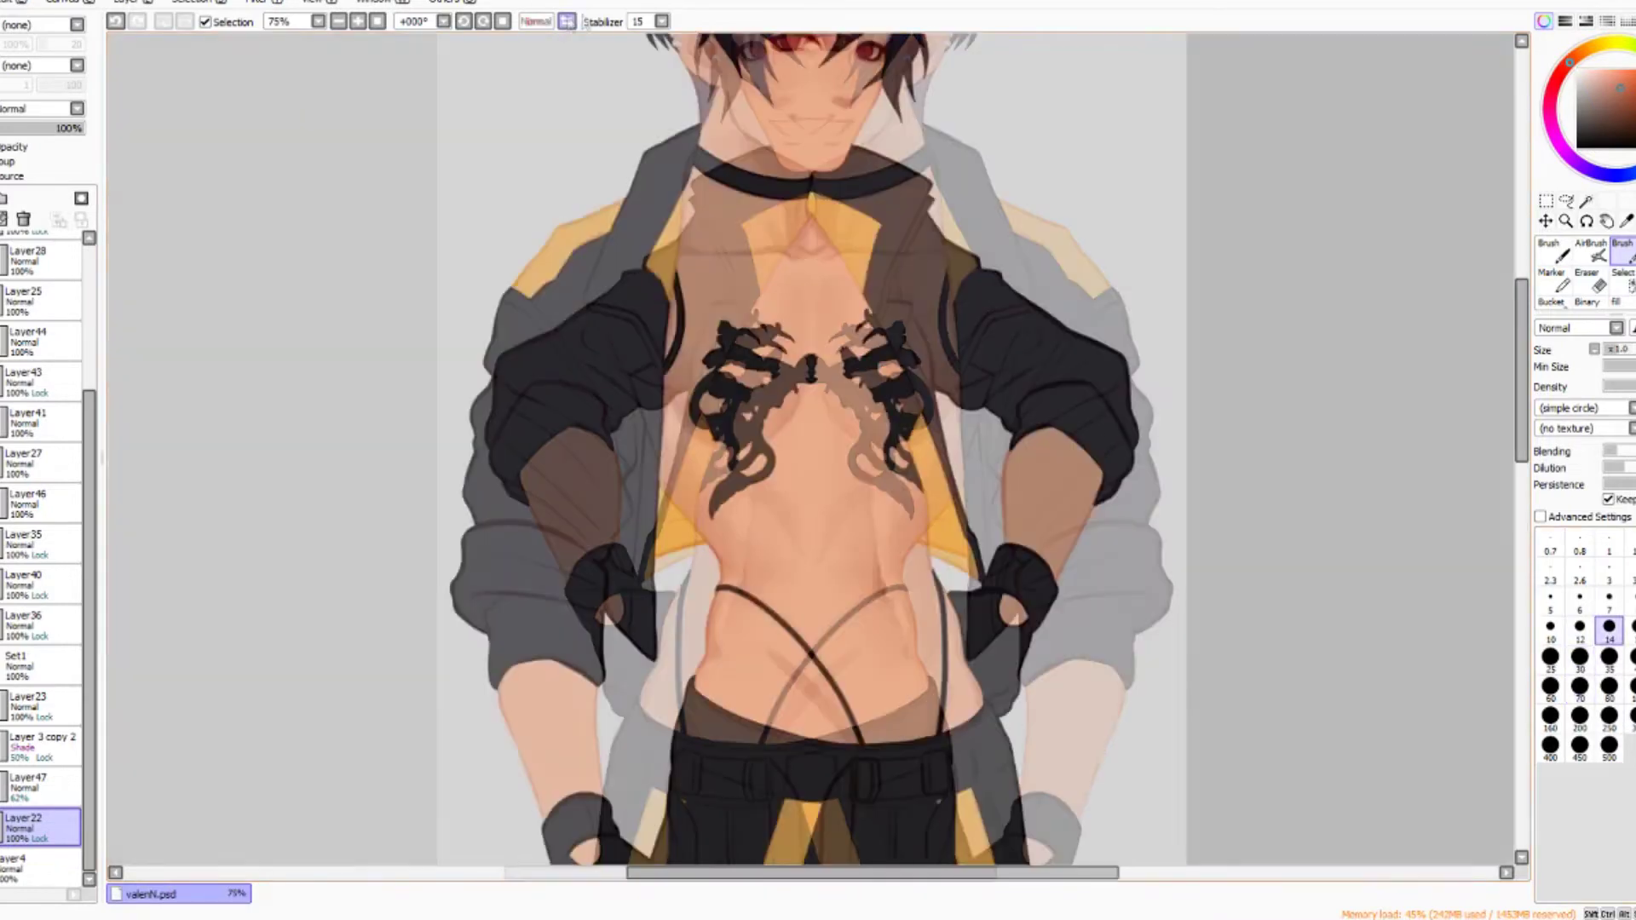
{"action": "key", "text": "h"}
{"action": "key", "text": "h"}
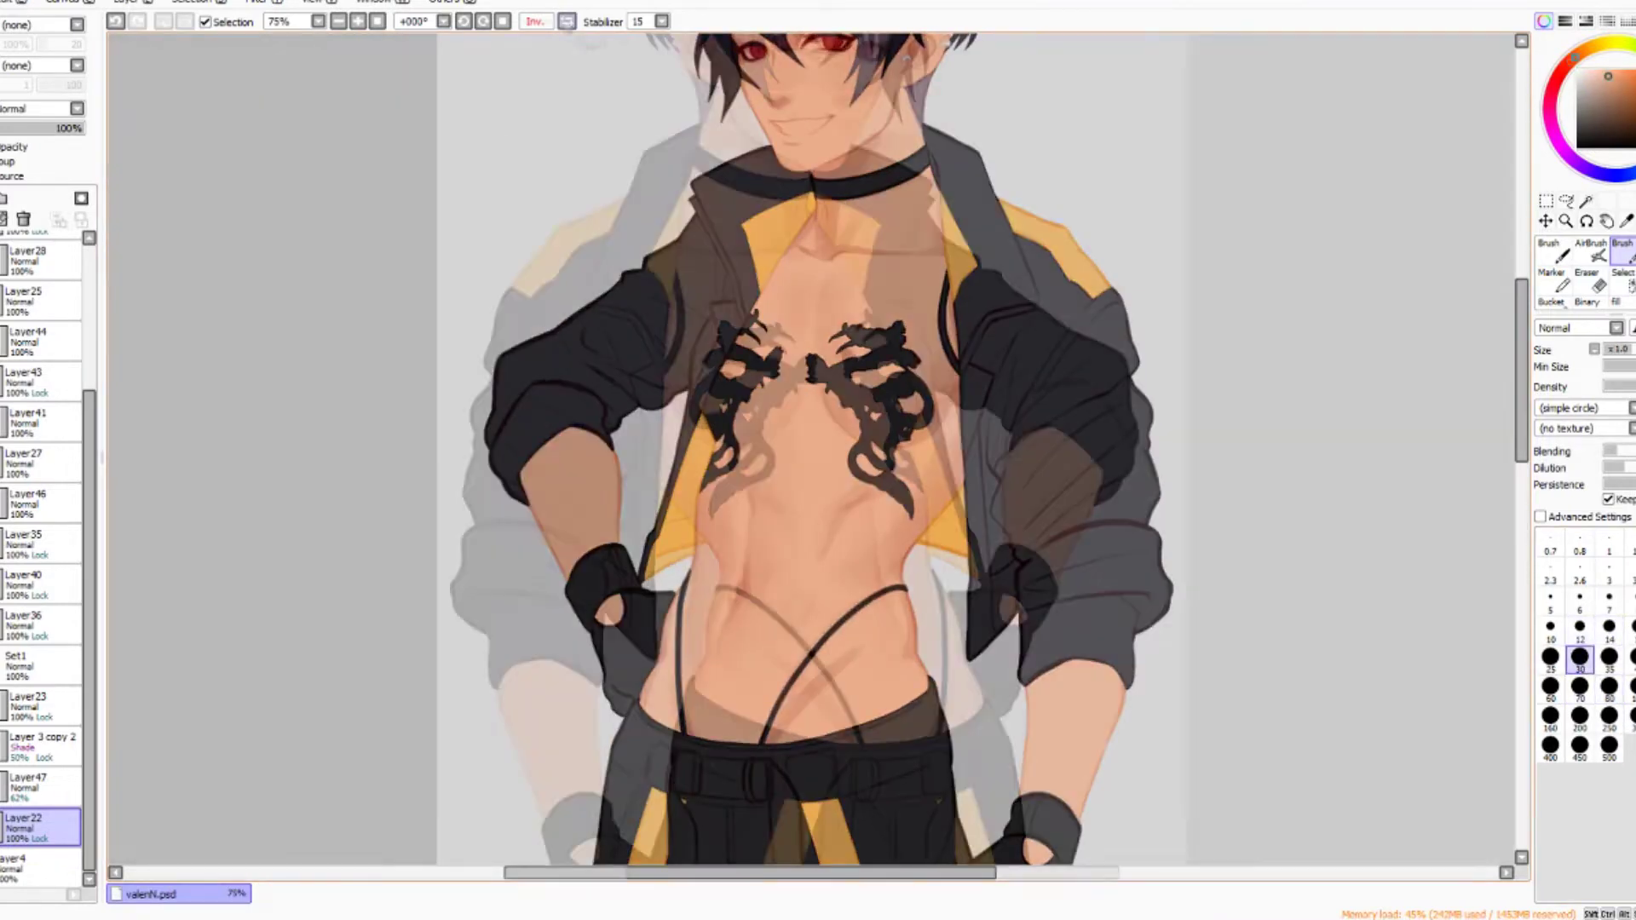
{"action": "key", "text": "bracketright"}
{"action": "key", "text": "bracketright"}
{"action": "key", "text": "bracketright"}
{"action": "key", "text": "bracketright"}
{"action": "key", "text": "bracketright"}
Darken the side of the torso and the waist with the Marker at size 70.
{"action": "key", "text": "m"}
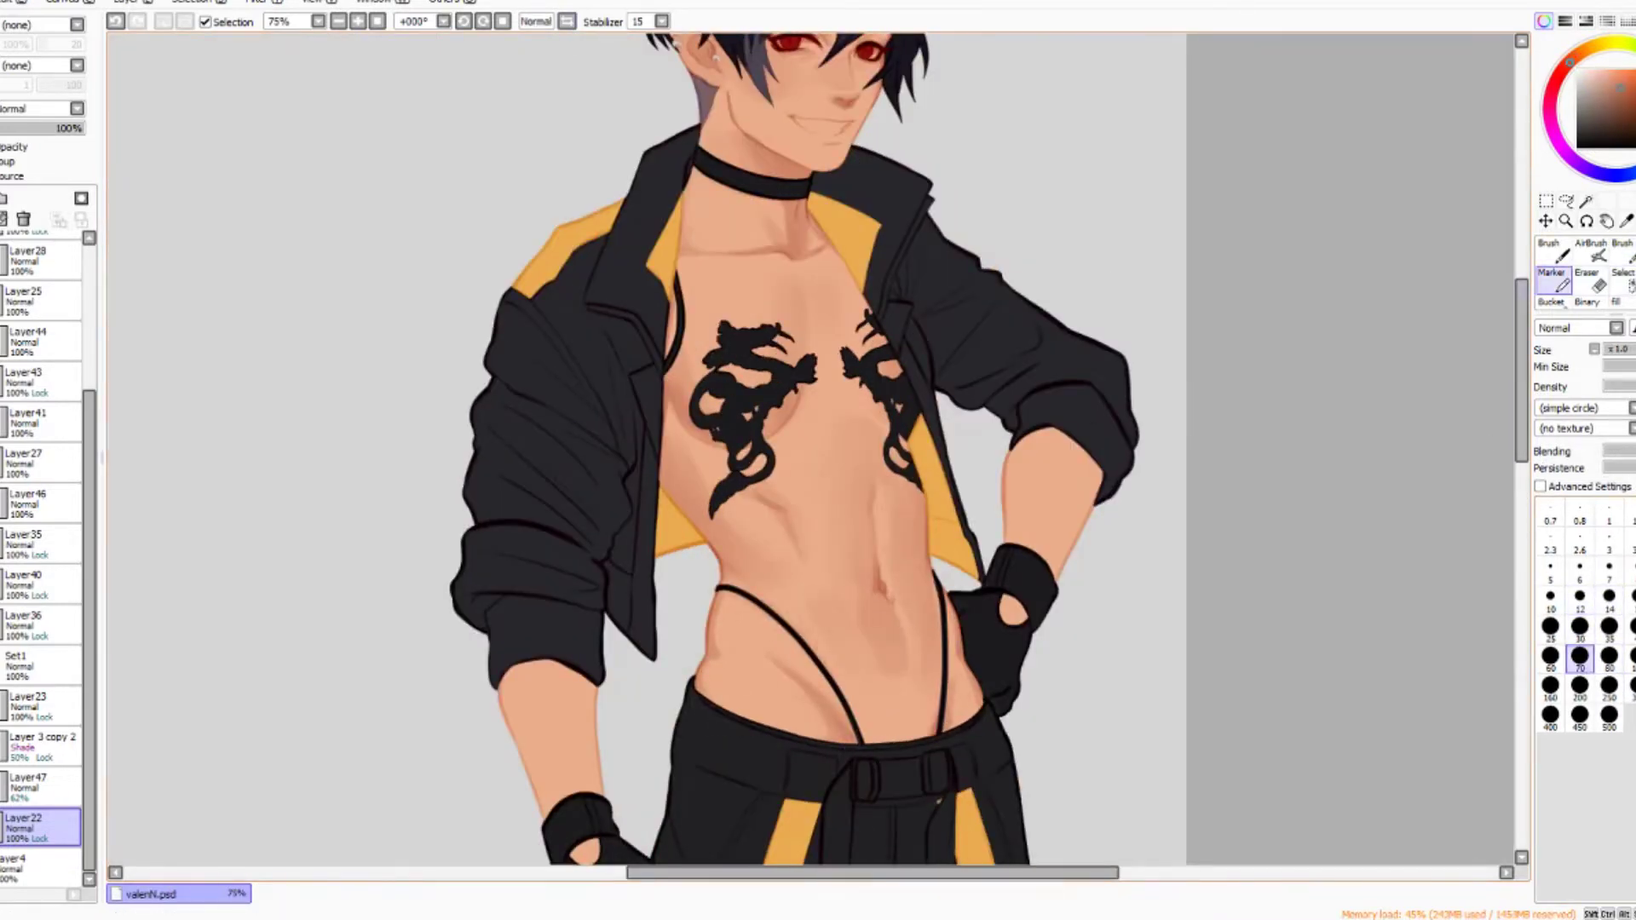
{"action": "key", "text": "h"}
{"action": "key", "text": "h"}
{"action": "key", "text": "bracketleft"}
{"action": "key", "text": "bracketleft"}
{"action": "key", "text": "bracketleft"}
{"action": "key", "text": "bracketleft"}
{"action": "key", "text": "bracketleft"}
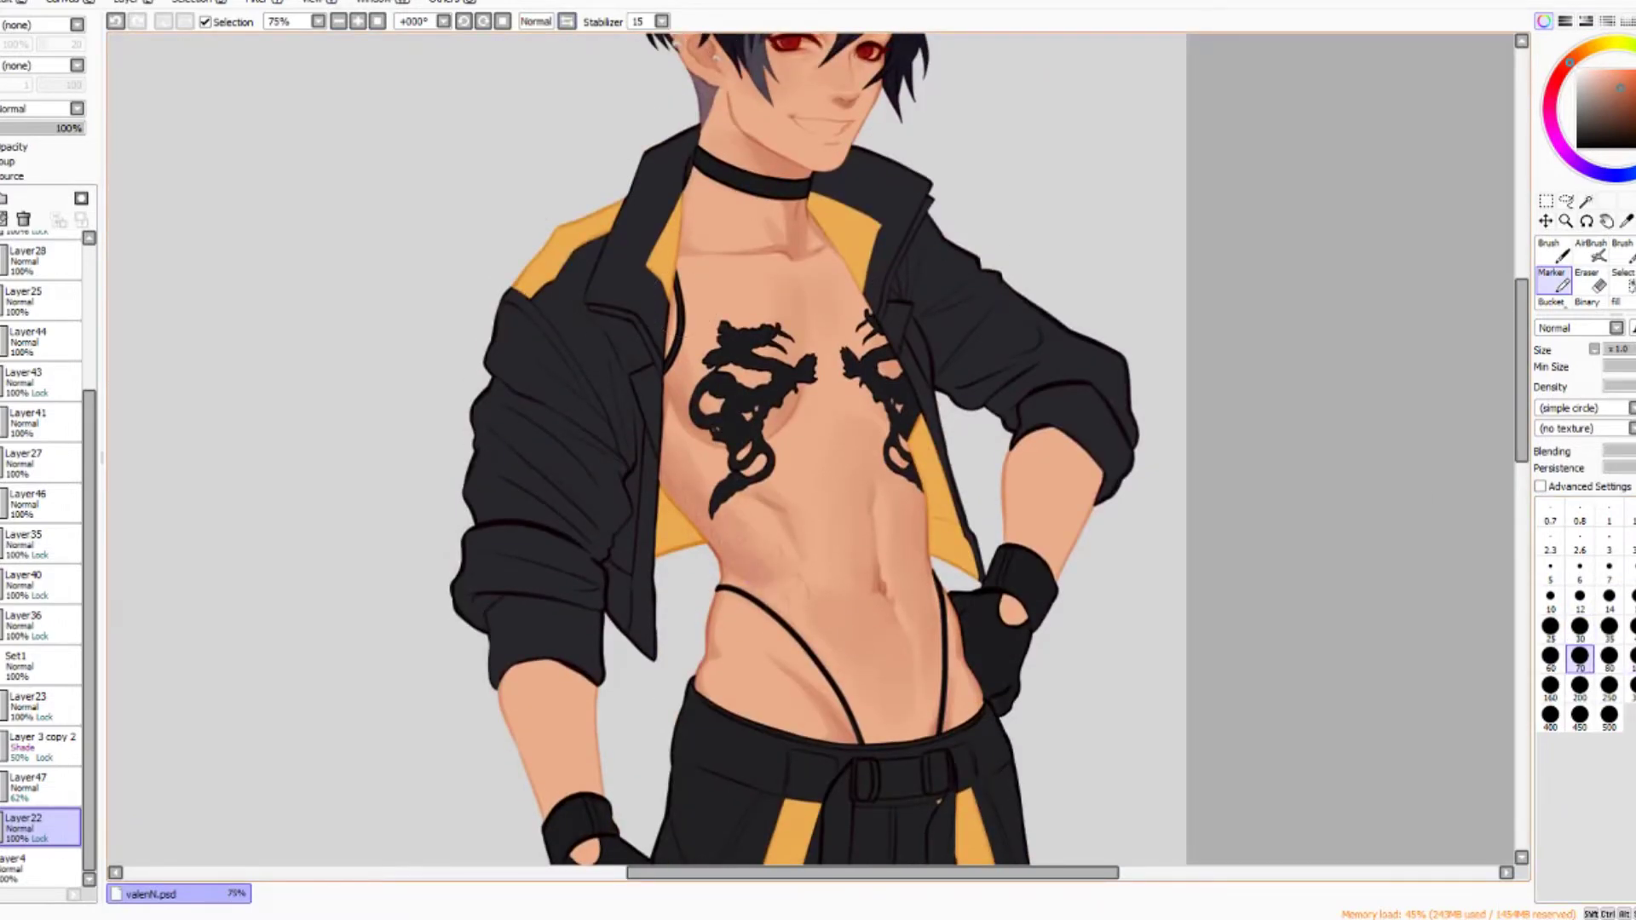
Blend the darker side and waist shadows with the Brush, checking the mirrored torso.
{"action": "scroll", "coordinate": [810, 448], "scroll_direction": "up", "scroll_amount": 1}
{"action": "key", "text": "h"}
{"action": "key", "text": "h"}
{"action": "key", "text": "b"}
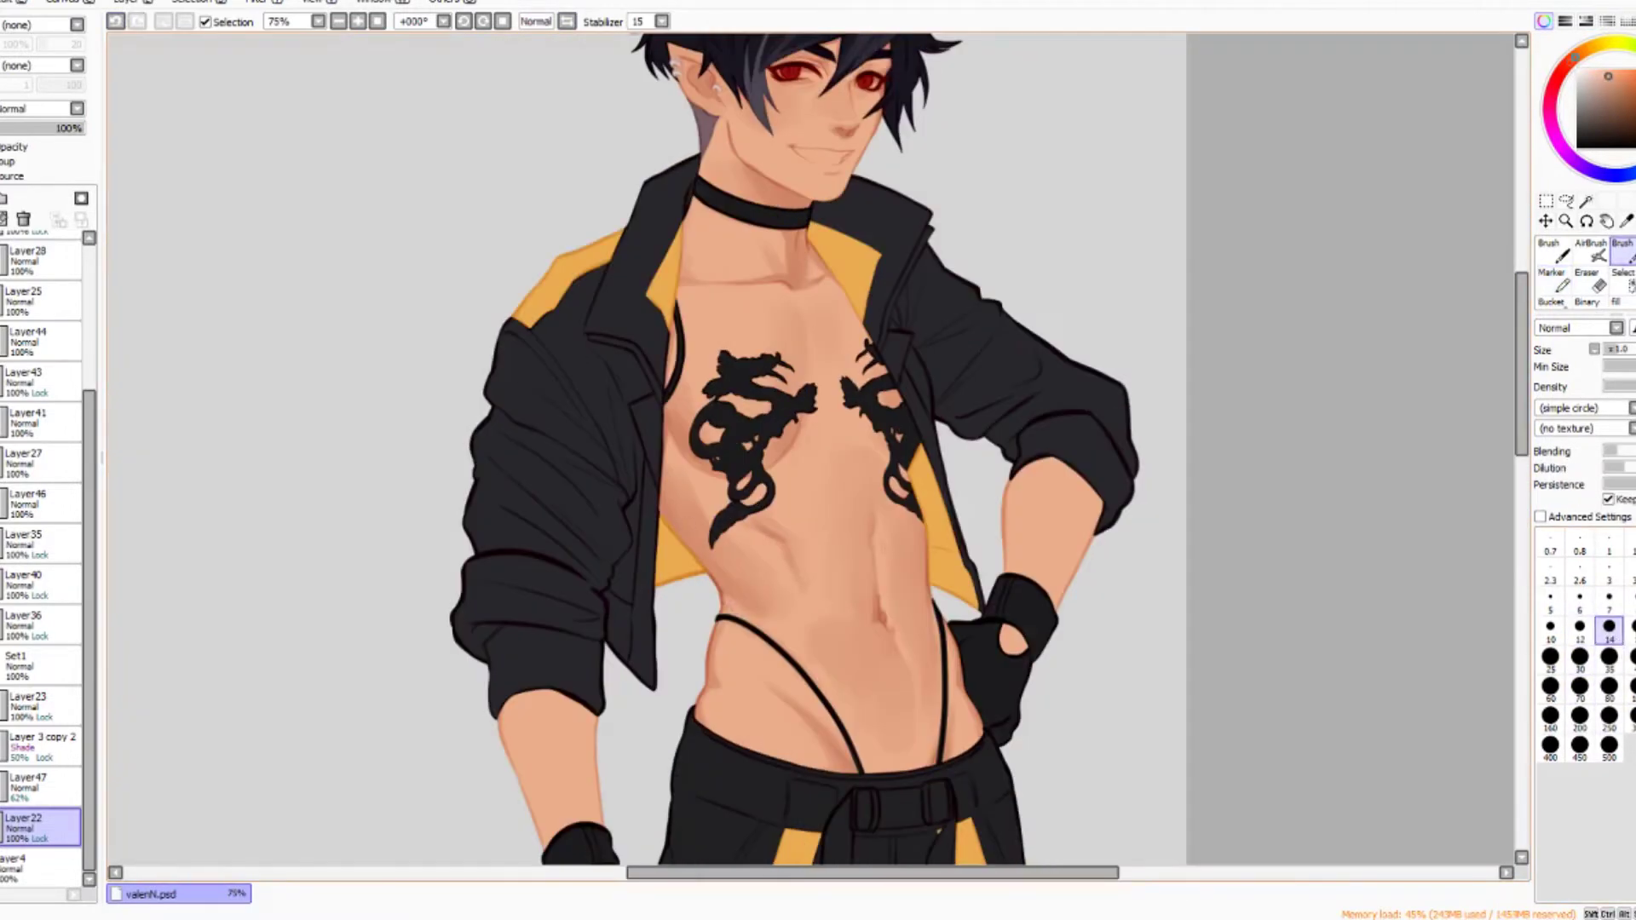
{"action": "key", "text": "h"}
{"action": "key", "text": "bracketright"}
{"action": "key", "text": "bracketright"}
{"action": "key", "text": "bracketright"}
{"action": "key", "text": "bracketright"}
{"action": "key", "text": "bracketright"}
{"action": "key", "text": "bracketright"}
{"action": "key", "text": "bracketright"}
{"action": "key", "text": "bracketright"}
{"action": "key", "text": "bracketright"}
{"action": "key", "text": "bracketright"}
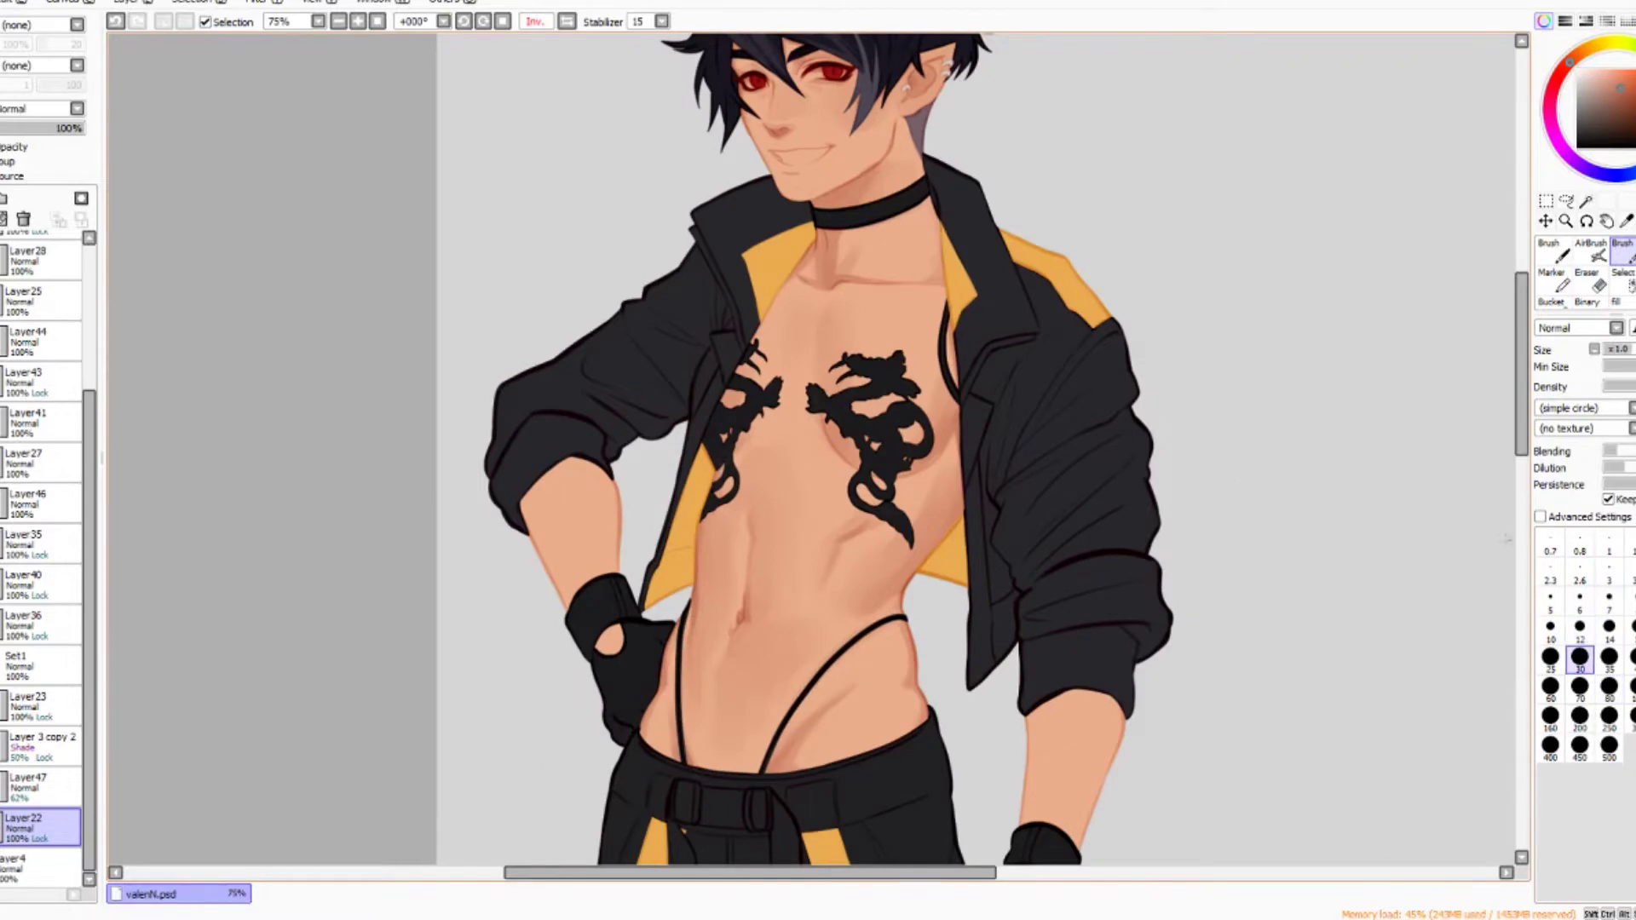
Add Marker shadows beneath the ribs and across the abdominal muscles.
{"action": "key", "text": "h"}
{"action": "key", "text": "h"}
{"action": "key", "text": "bracketleft"}
{"action": "key", "text": "bracketleft"}
{"action": "key", "text": "bracketleft"}
{"action": "key", "text": "bracketleft"}
{"action": "key", "text": "bracketleft"}
{"action": "key", "text": "h"}
{"action": "key", "text": "m"}
{"action": "key", "text": "h"}
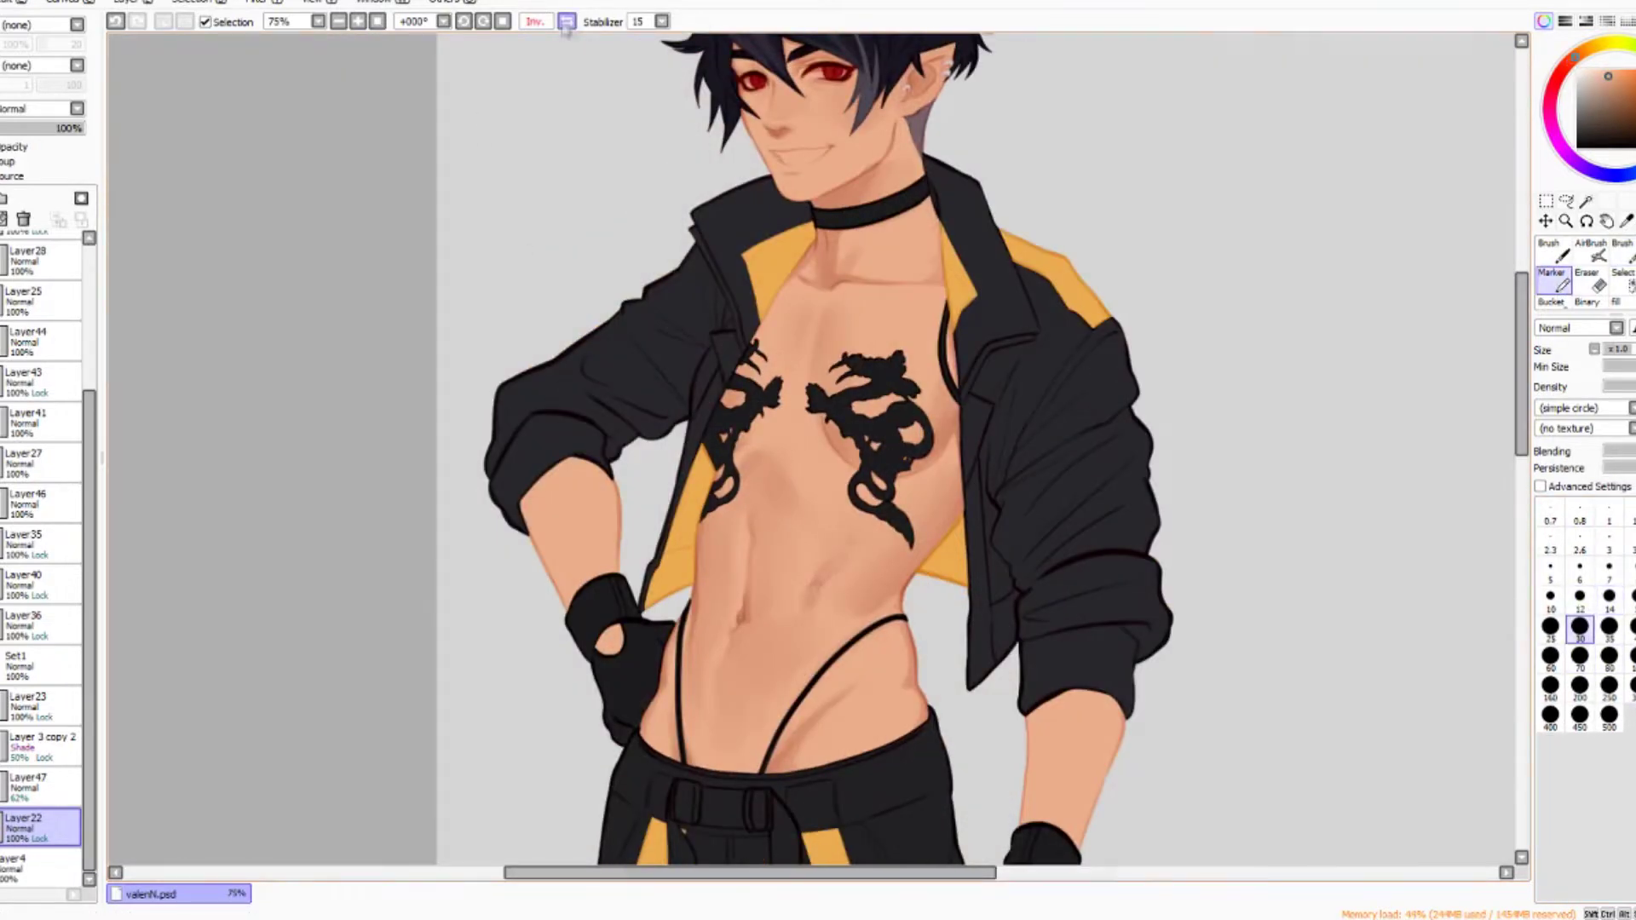
Soften the edges of the abdominal muscle shadows with the Brush.
{"action": "key", "text": "h"}
{"action": "key", "text": "b"}
{"action": "key", "text": "bracketleft"}
{"action": "key", "text": "bracketleft"}
{"action": "key", "text": "bracketleft"}
{"action": "key", "text": "m"}
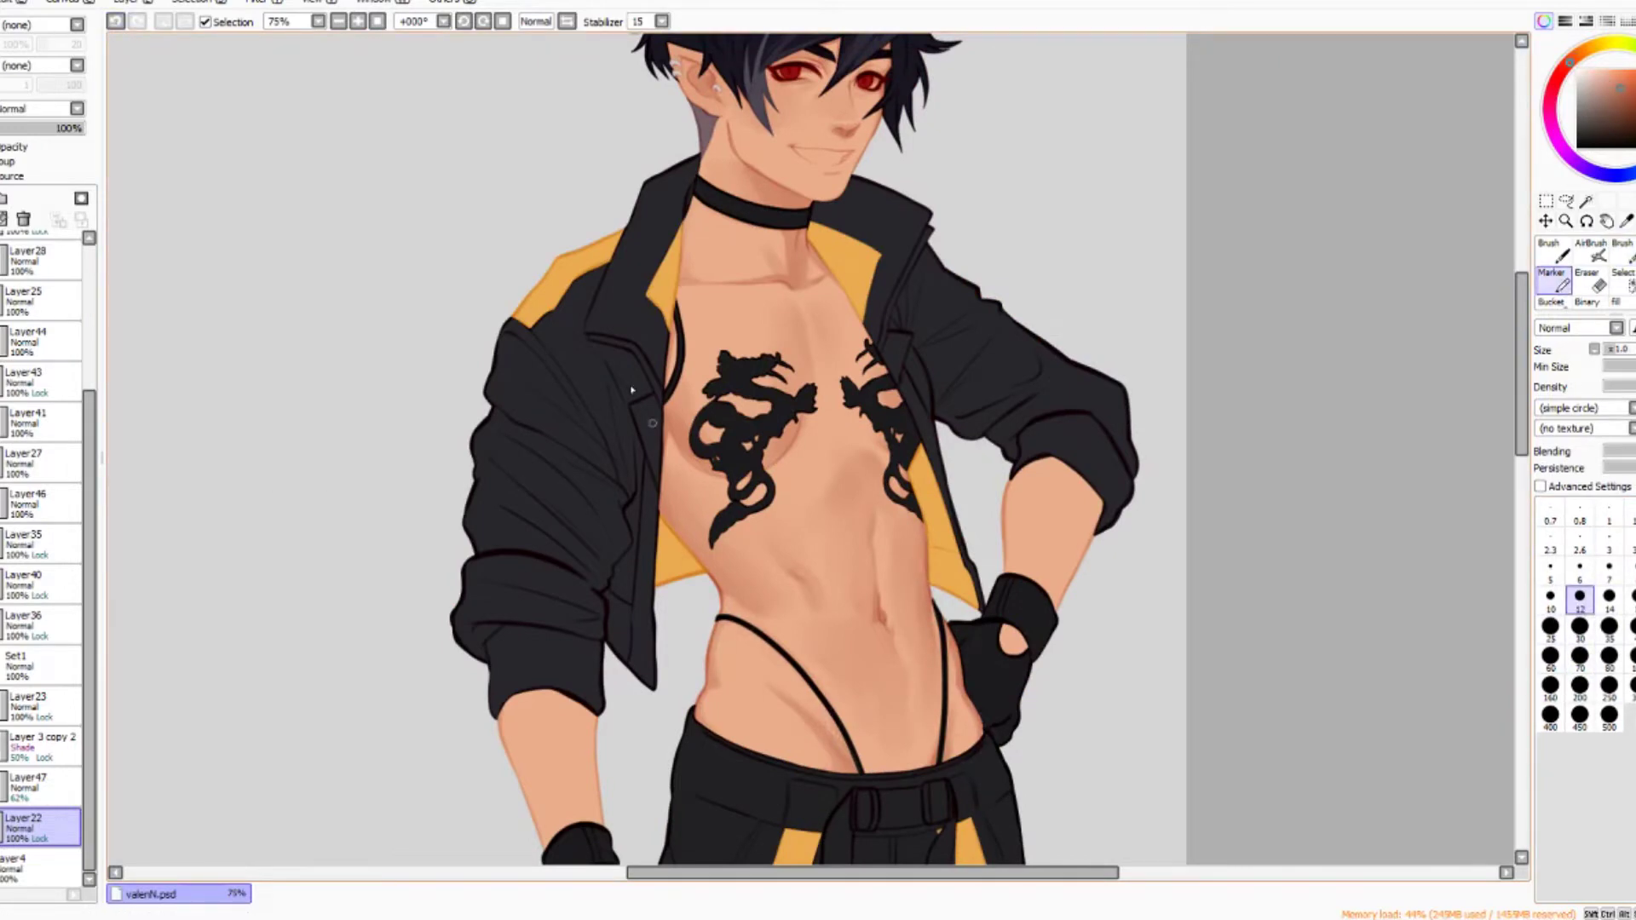
Undo the unwanted strokes and refine the lower-abdomen and hip crease shading with the Brush.
{"action": "key", "text": "ctrl+z"}
{"action": "key", "text": "b"}
{"action": "key", "text": "h"}
{"action": "key", "text": "h"}
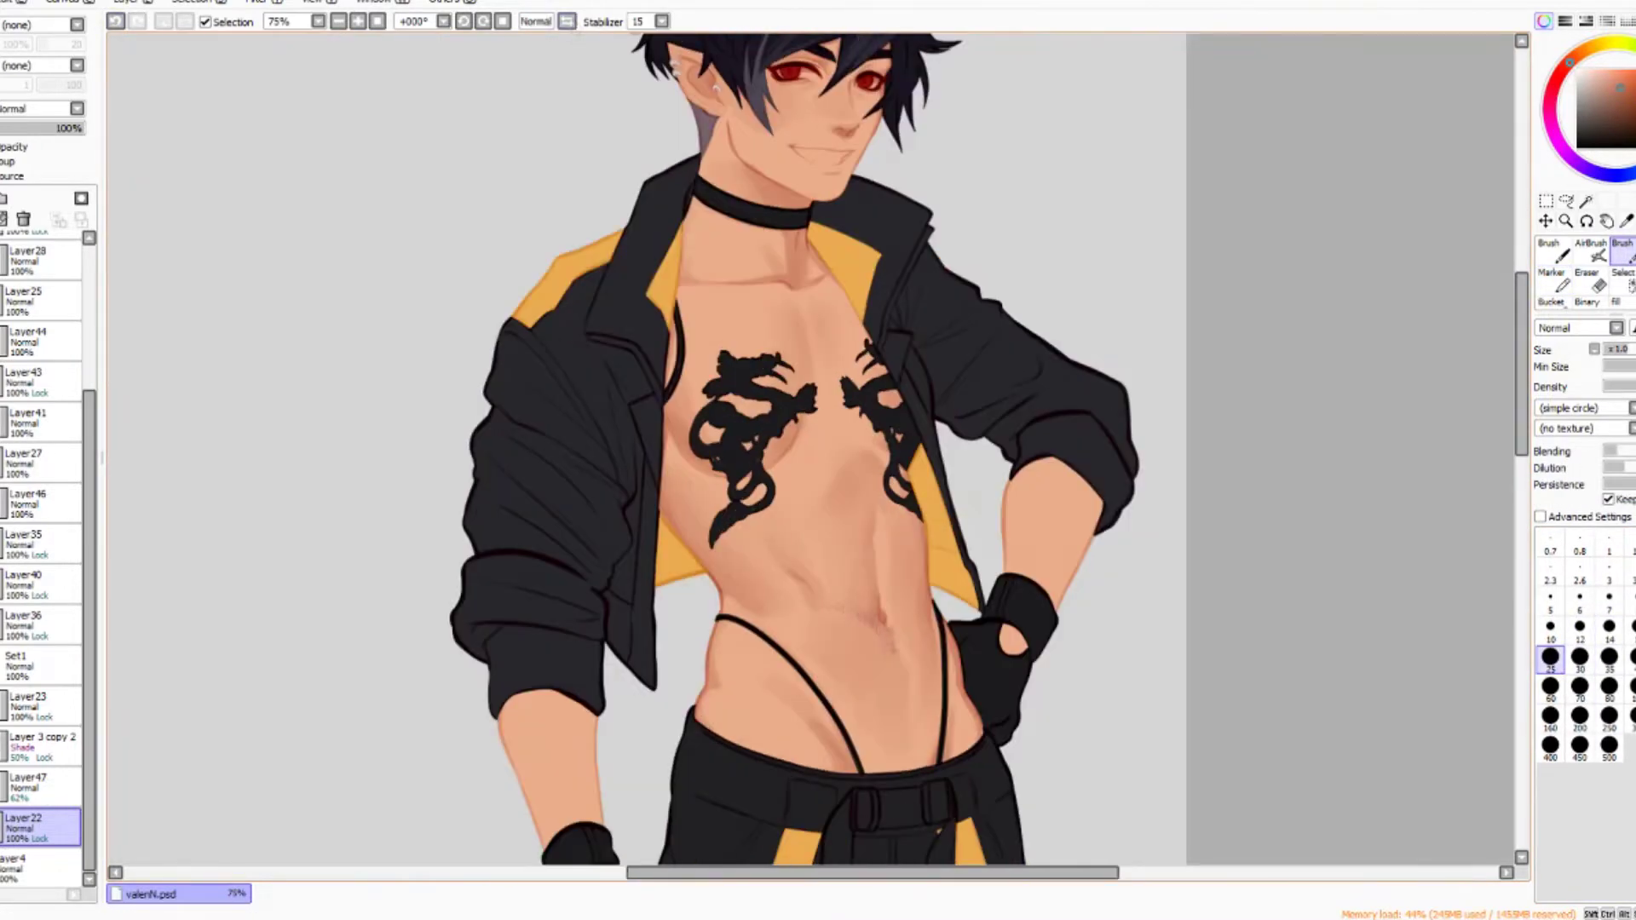
{"action": "key", "text": "ctrl+z"}
{"action": "key", "text": "h"}
{"action": "key", "text": "h"}
{"action": "key", "text": "bracketleft"}
{"action": "key", "text": "bracketleft"}
{"action": "scroll", "coordinate": [816, 448], "scroll_direction": "down", "scroll_amount": 1}
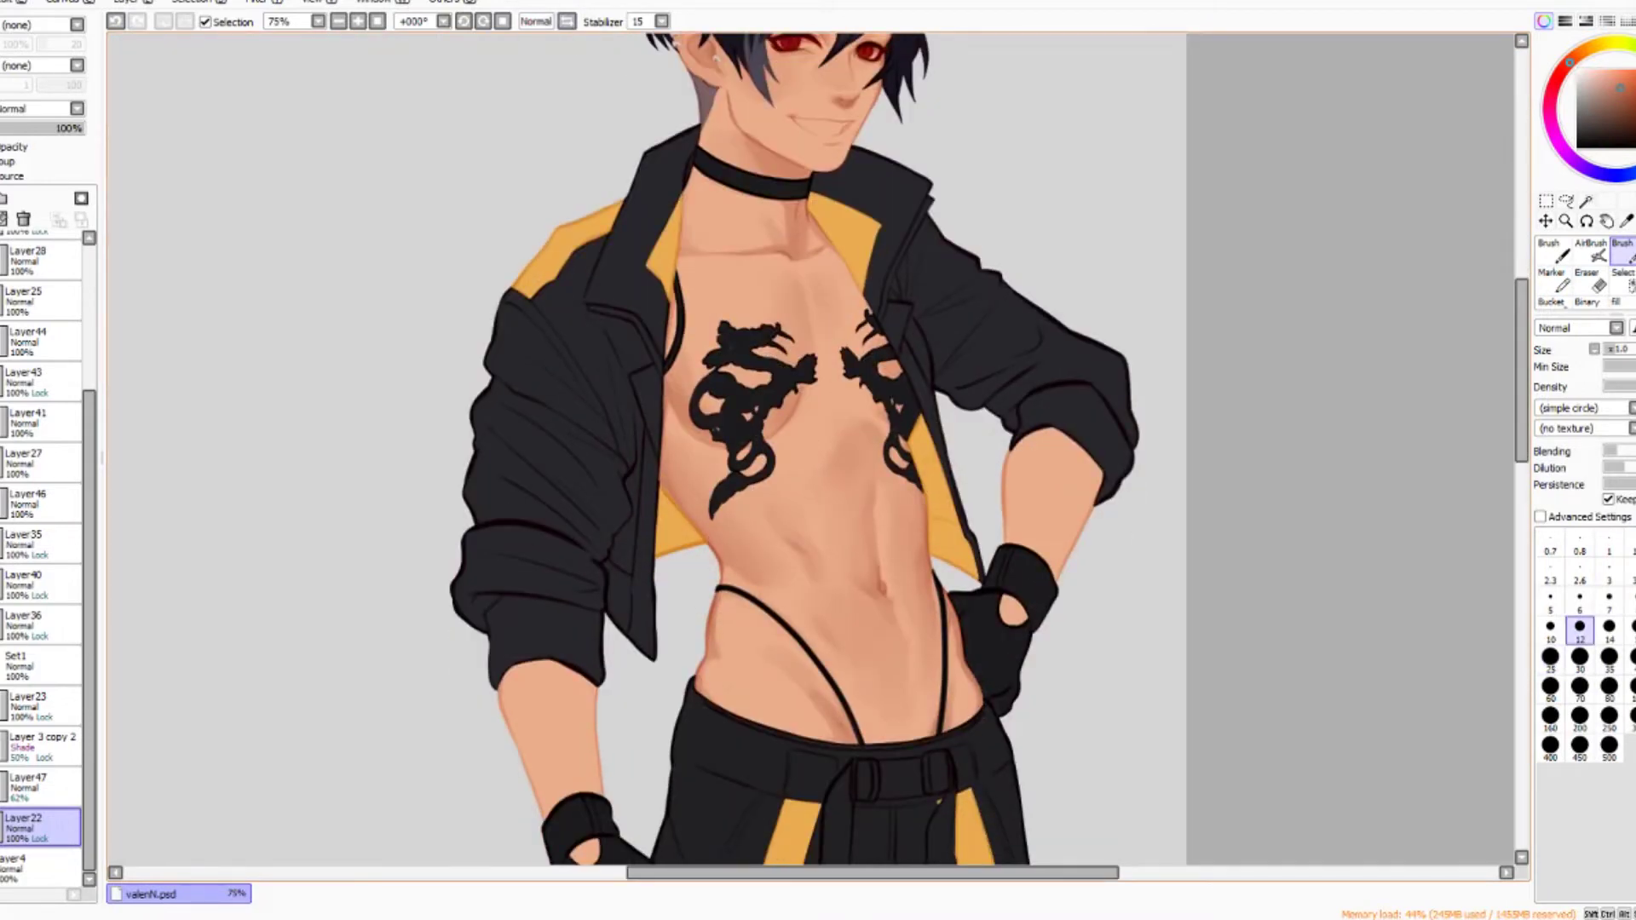
Block in shading on both forearms with the Marker at size 70.
{"action": "key", "text": "h"}
{"action": "key", "text": "h"}
{"action": "key", "text": "ctrl+minus"}
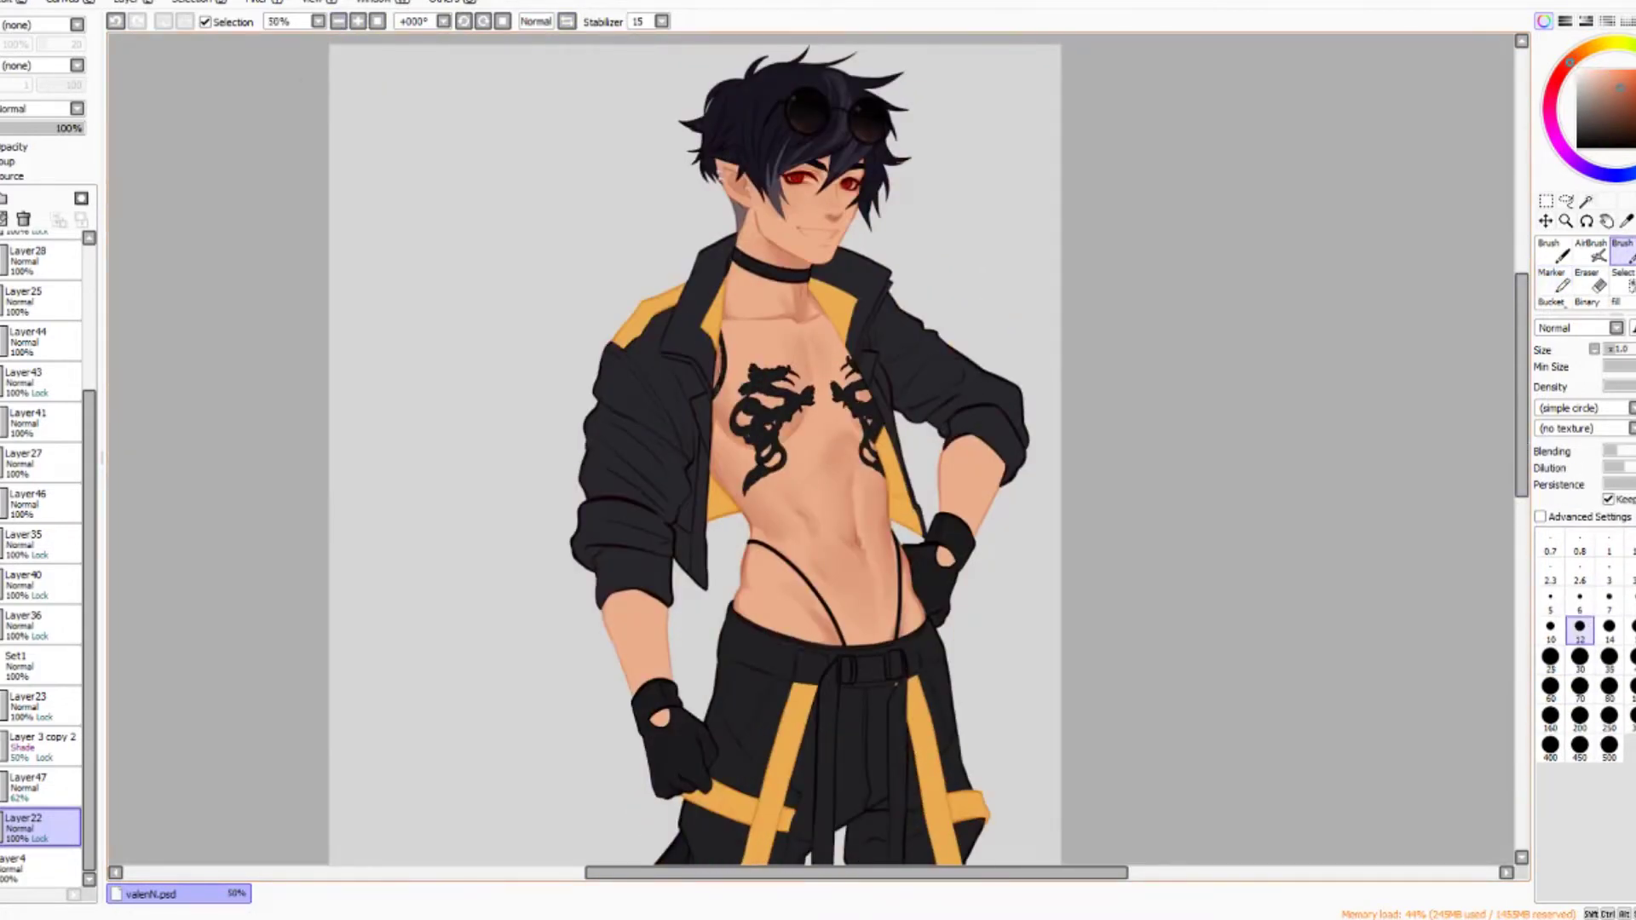
{"action": "key", "text": "m"}
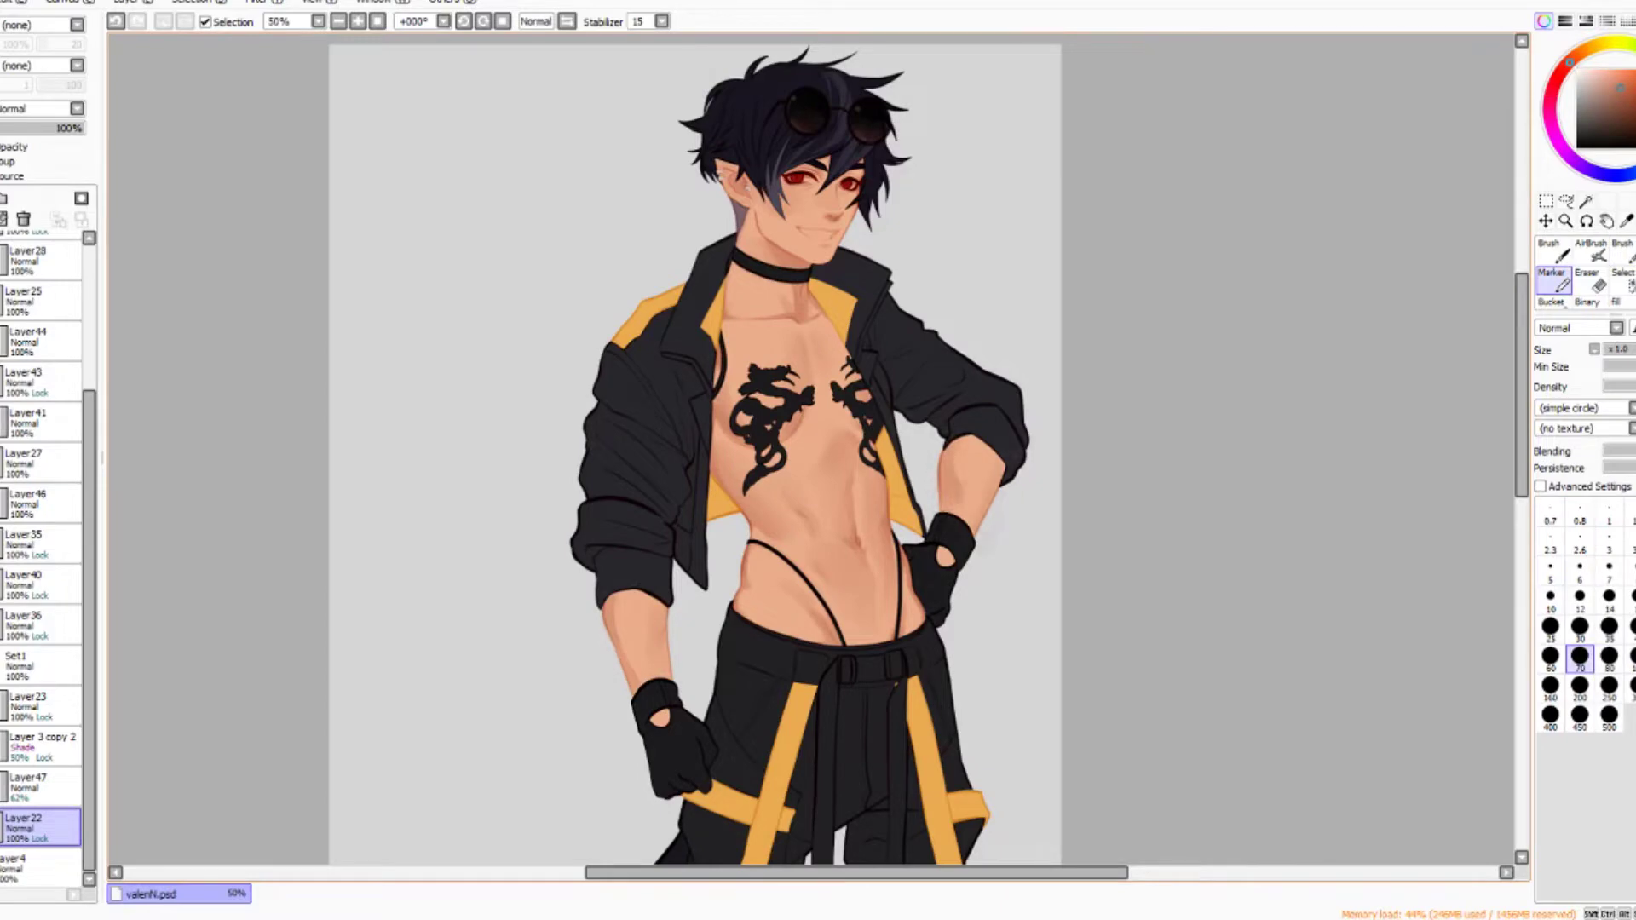
{"action": "key", "text": "h"}
Blend the forearm shading with the Brush and compare the figure in mirrored view.
{"action": "key", "text": "b"}
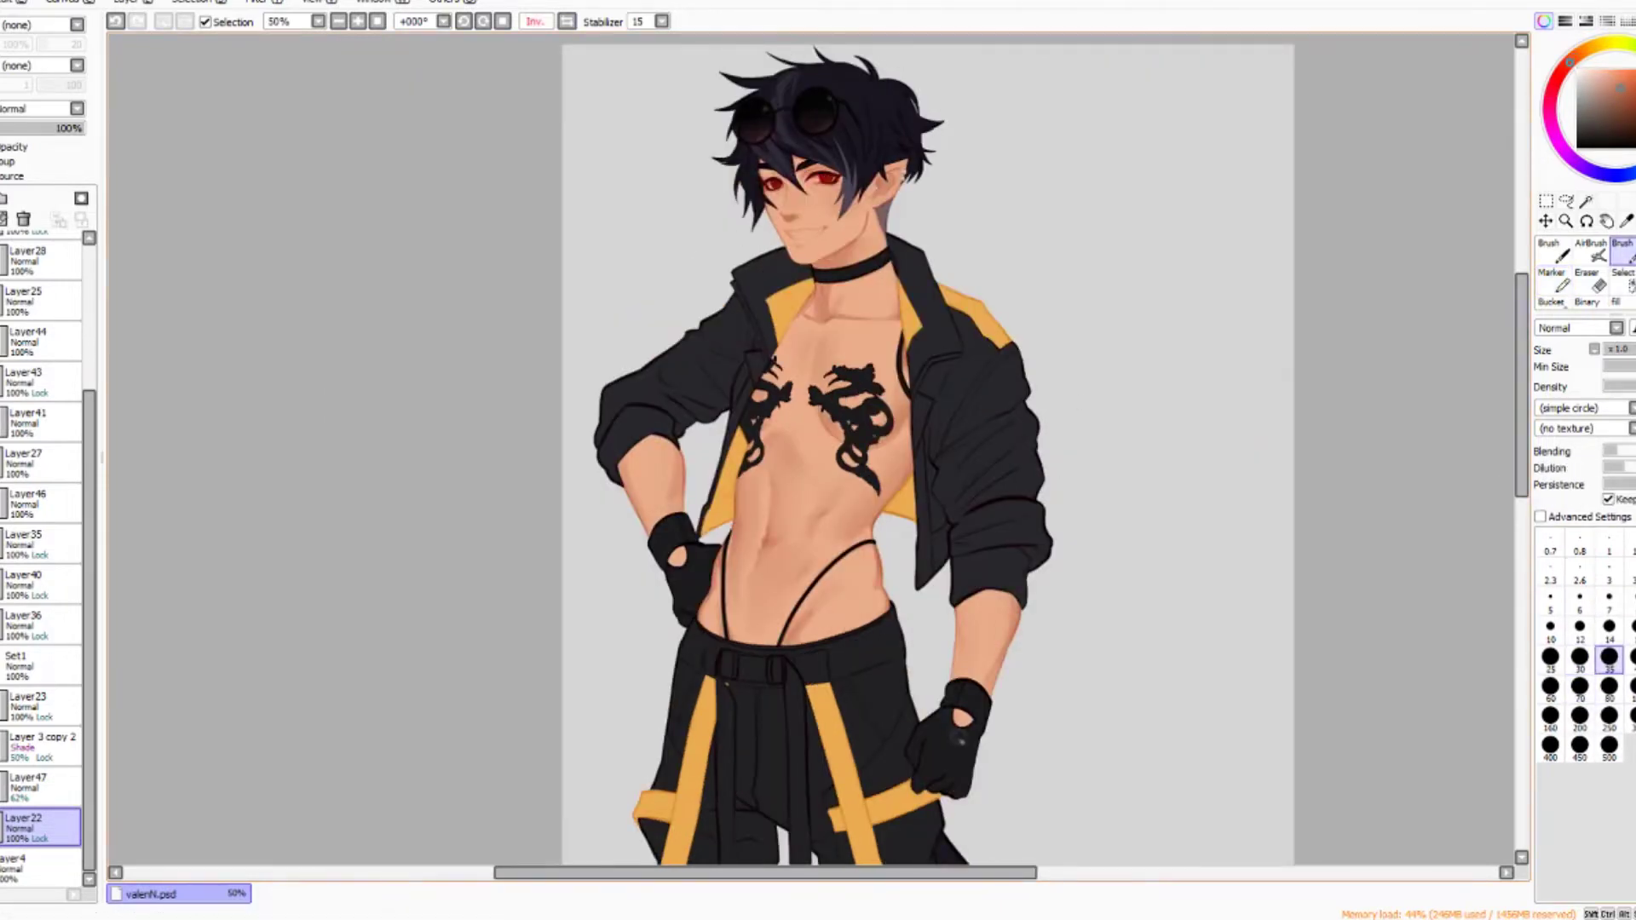
{"action": "key", "text": "h"}
{"action": "key", "text": "h"}
{"action": "key", "text": "h"}
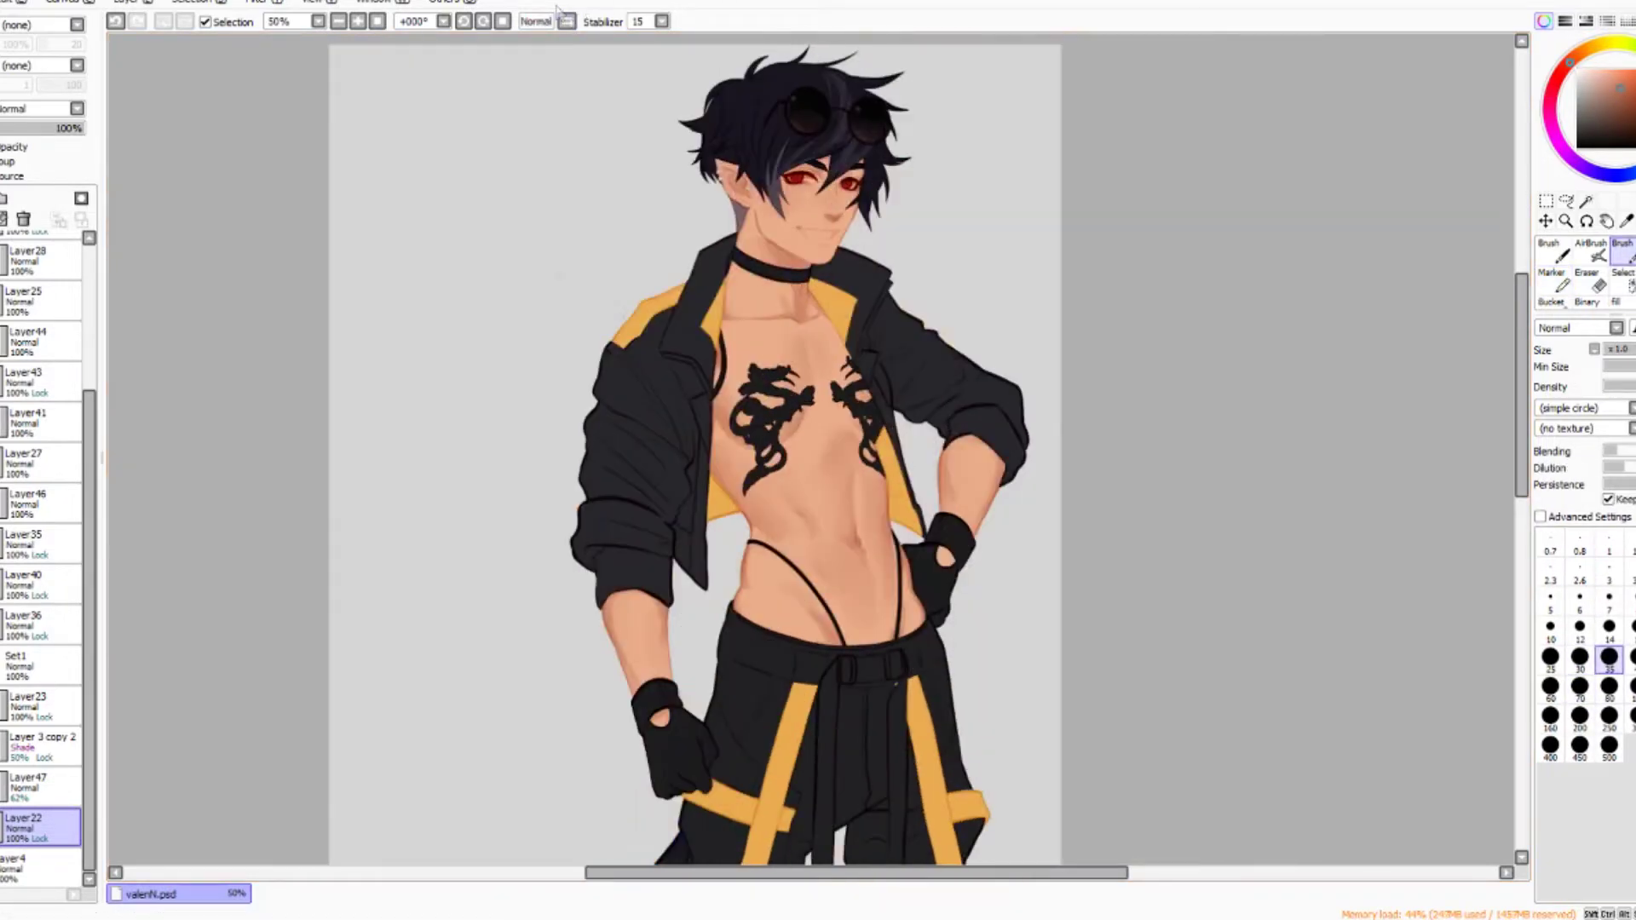
{"action": "scroll", "coordinate": [929, 455], "scroll_direction": "up", "scroll_amount": 1}
{"action": "key", "text": "h"}
{"action": "scroll", "coordinate": [810, 452], "scroll_direction": "down", "scroll_amount": 2}
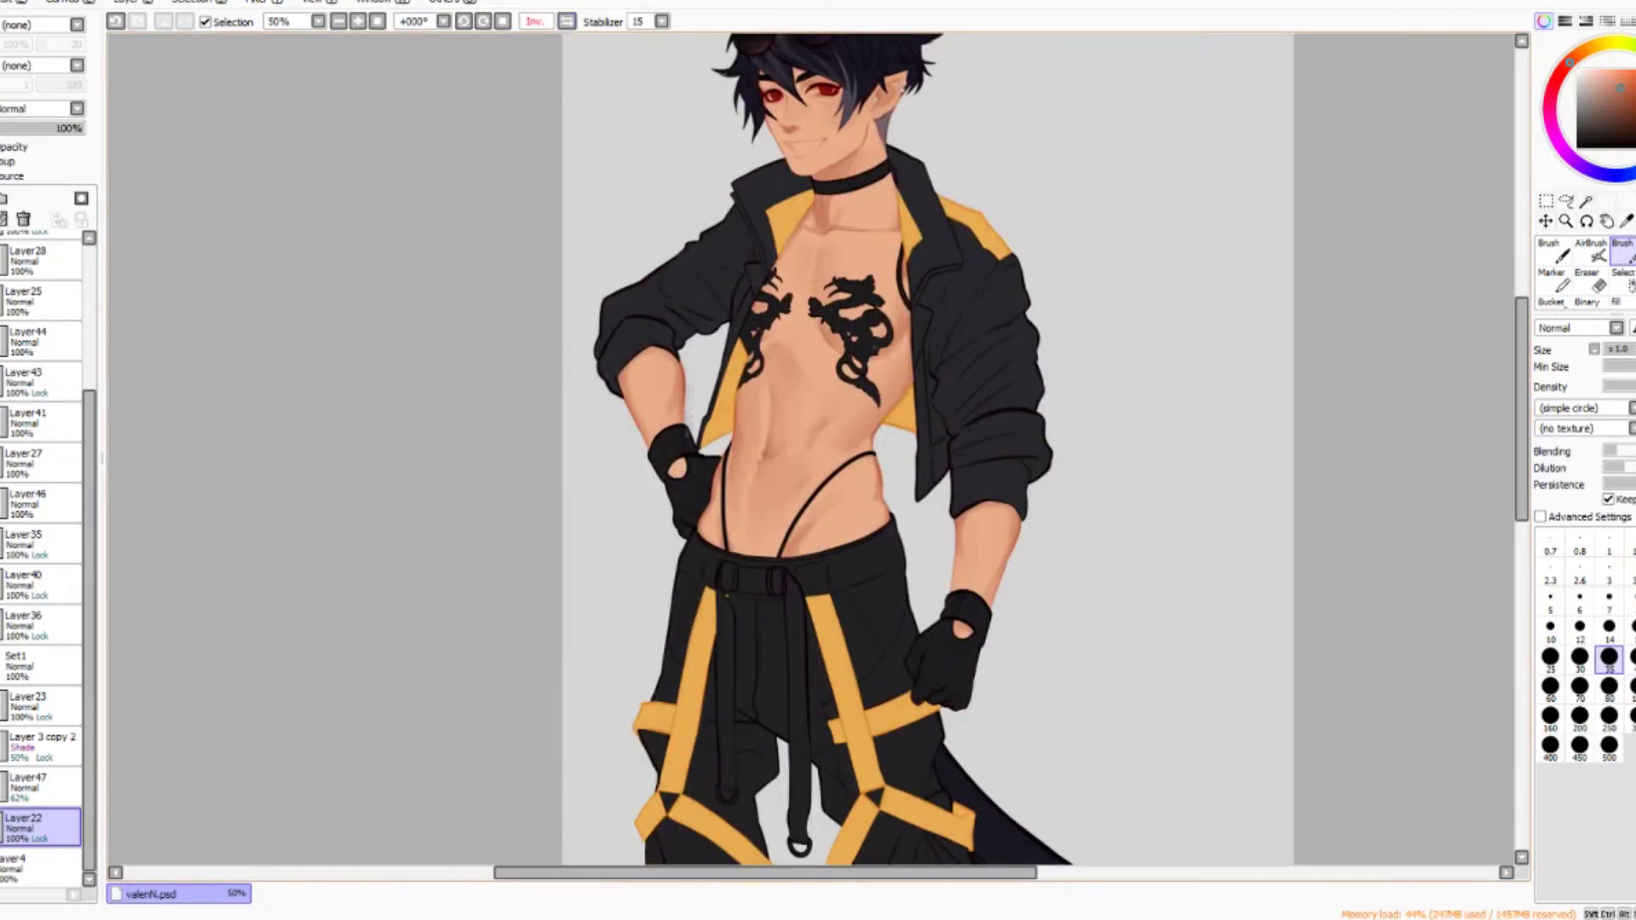
Refine the shading around the face's nose, cheeks and mouth with the Marker at size 7.
{"action": "key", "text": "h"}
{"action": "key", "text": "ctrl+plus"}
{"action": "key", "text": "bracketleft"}
{"action": "key", "text": "bracketleft"}
{"action": "key", "text": "bracketleft"}
{"action": "key", "text": "bracketleft"}
{"action": "key", "text": "bracketleft"}
{"action": "key", "text": "bracketleft"}
{"action": "key", "text": "n"}
{"action": "key", "text": "h"}
{"action": "key", "text": "h"}
{"action": "key", "text": "h"}
{"action": "key", "text": "ctrl+plus"}
{"action": "key", "text": "bracketleft"}
{"action": "key", "text": "bracketleft"}
{"action": "key", "text": "bracketleft"}
{"action": "key", "text": "bracketleft"}
{"action": "key", "text": "bracketleft"}
{"action": "key", "text": "bracketleft"}
{"action": "key", "text": "bracketleft"}
{"action": "key", "text": "bracketleft"}
{"action": "key", "text": "bracketleft"}
{"action": "key", "text": "bracketleft"}
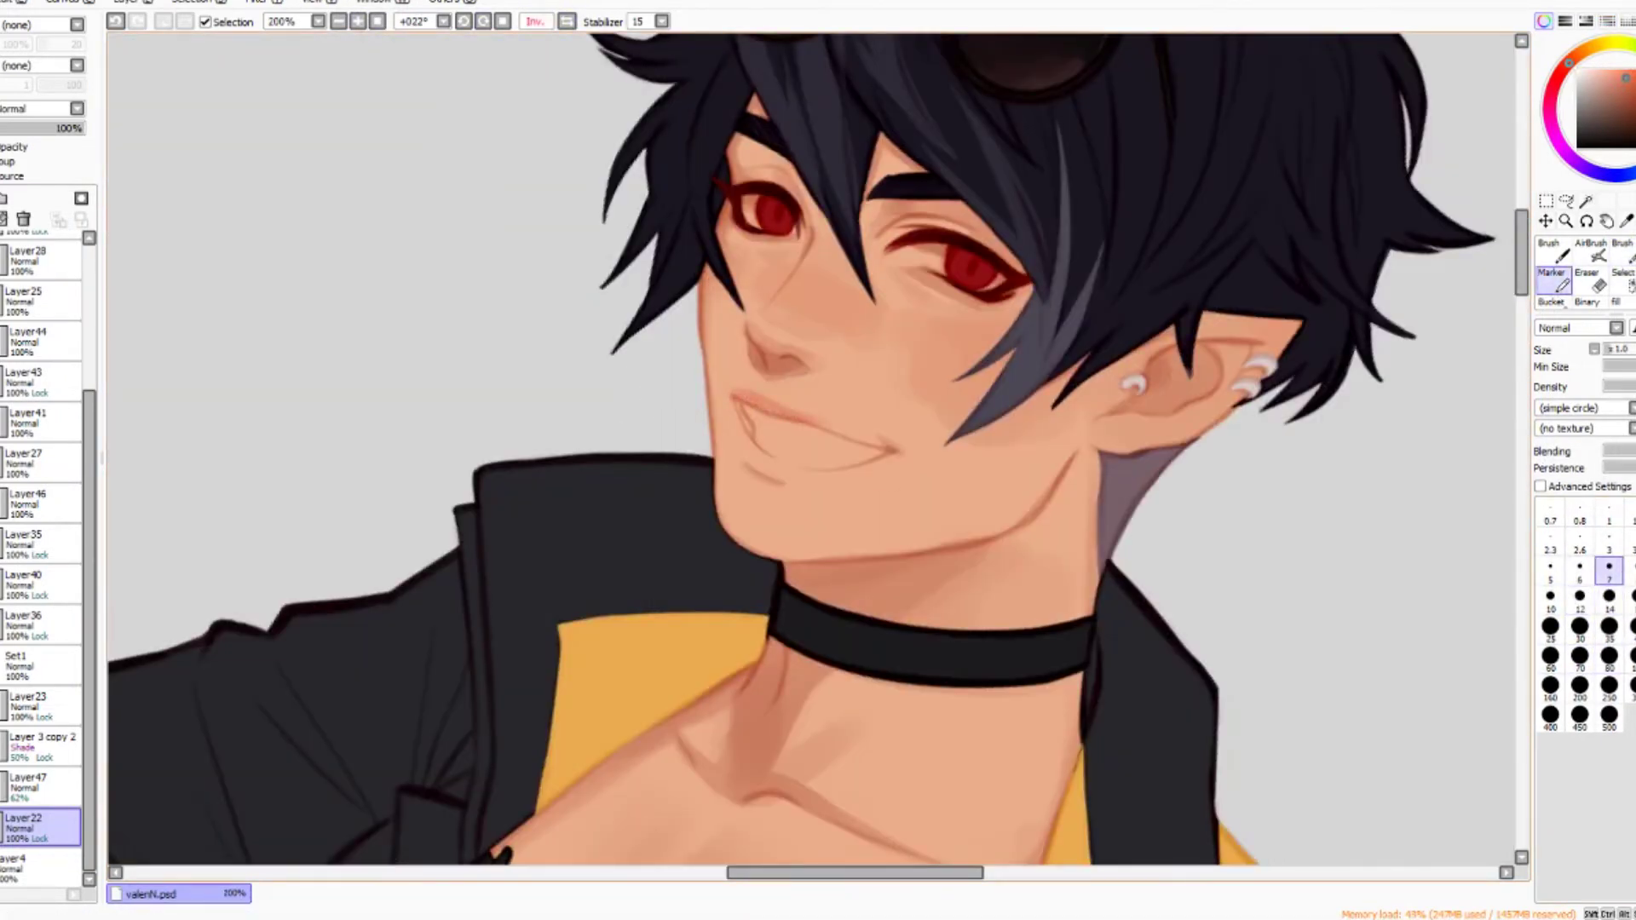
Colour the upper and lower lips in a warm red-orange and soften them with the Brush.
{"action": "key", "text": "h"}
{"action": "scroll", "coordinate": [831, 477], "scroll_direction": "up", "scroll_amount": 1}
{"action": "key", "text": "h"}
{"action": "key", "text": "b"}
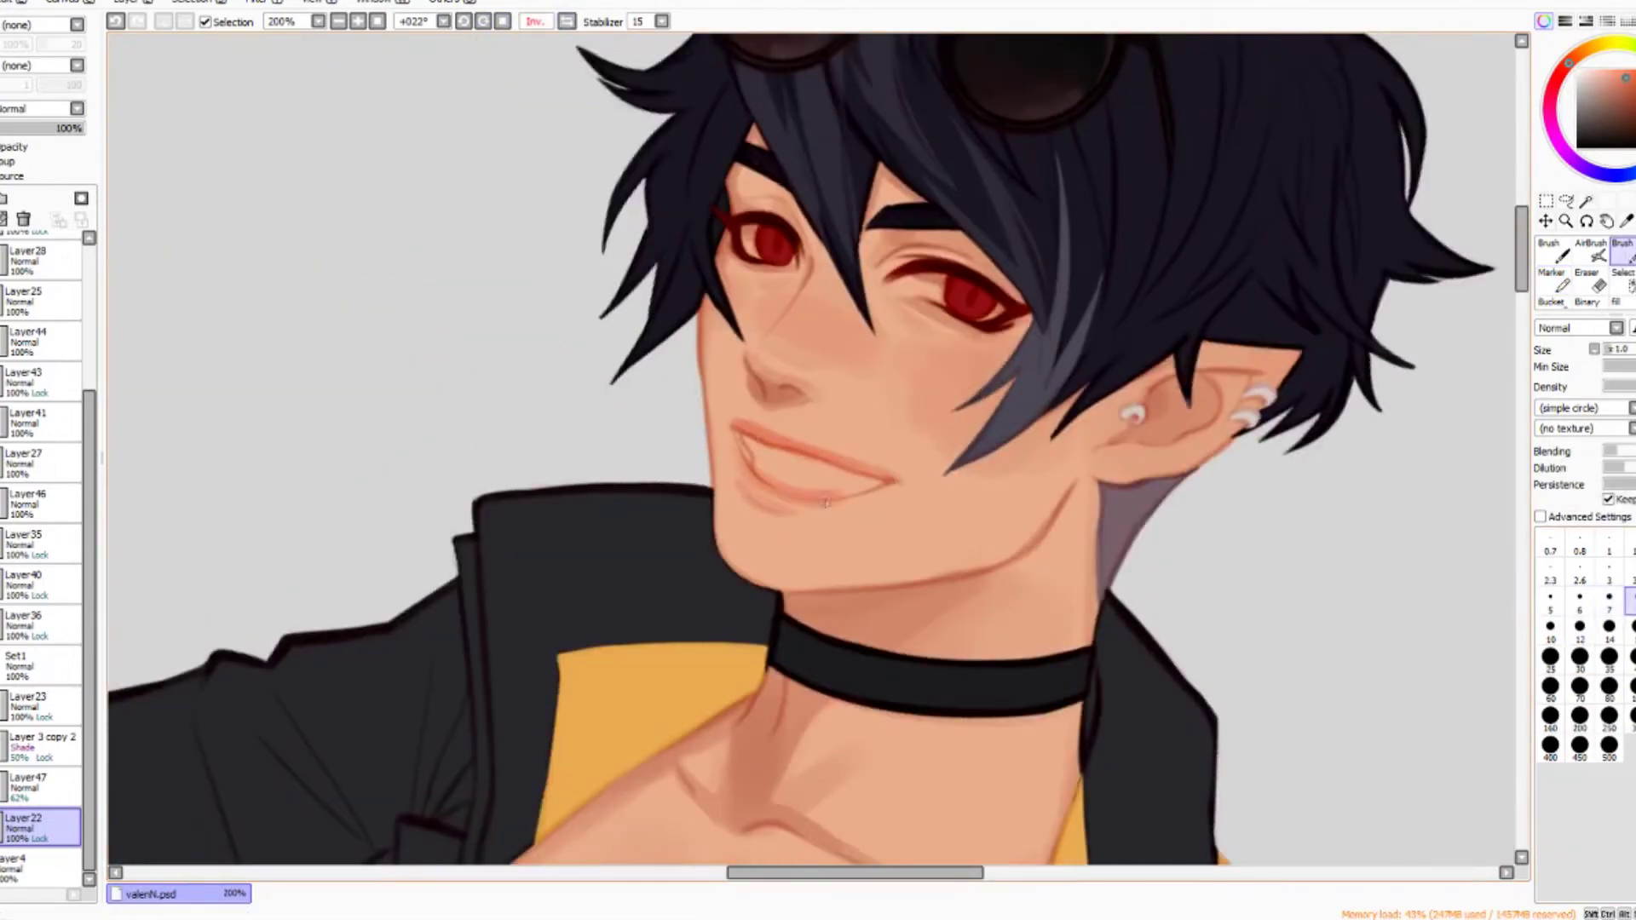
{"action": "key", "text": "h"}
{"action": "key", "text": "h"}
{"action": "key", "text": "ctrl+minus"}
{"action": "key", "text": "Delete"}
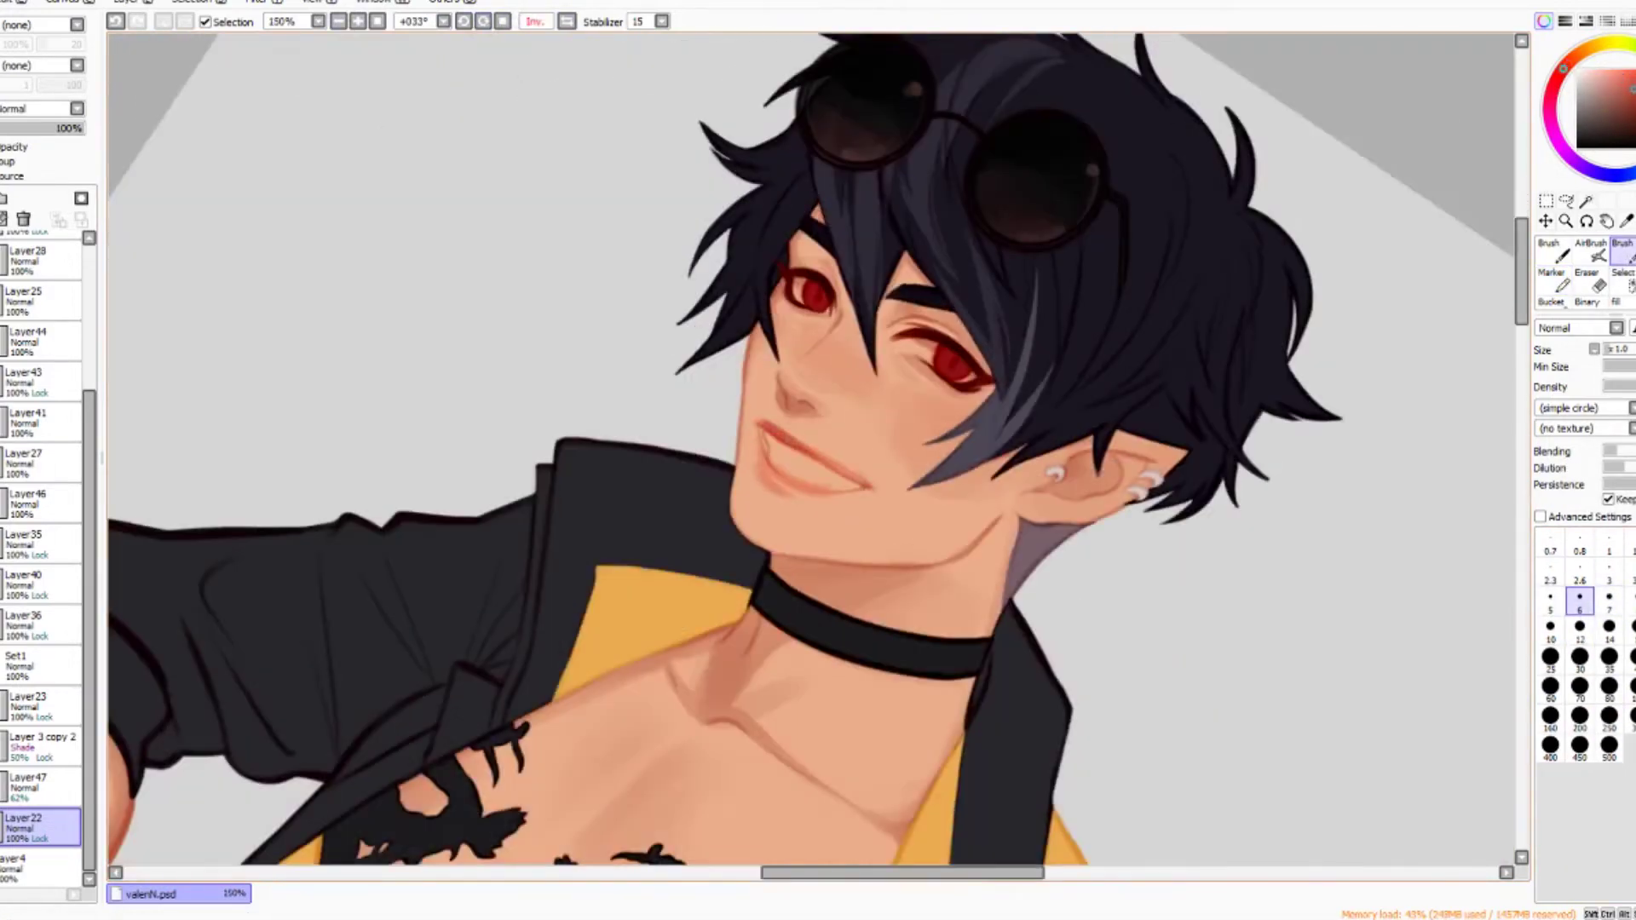
Clean up the lip edges and the corner of the smile with the Marker, checking the face unrotated.
{"action": "key", "text": "Home"}
{"action": "key", "text": "ctrl+plus"}
{"action": "key", "text": "End"}
{"action": "key", "text": "End"}
{"action": "key", "text": "h"}
{"action": "key", "text": "n"}
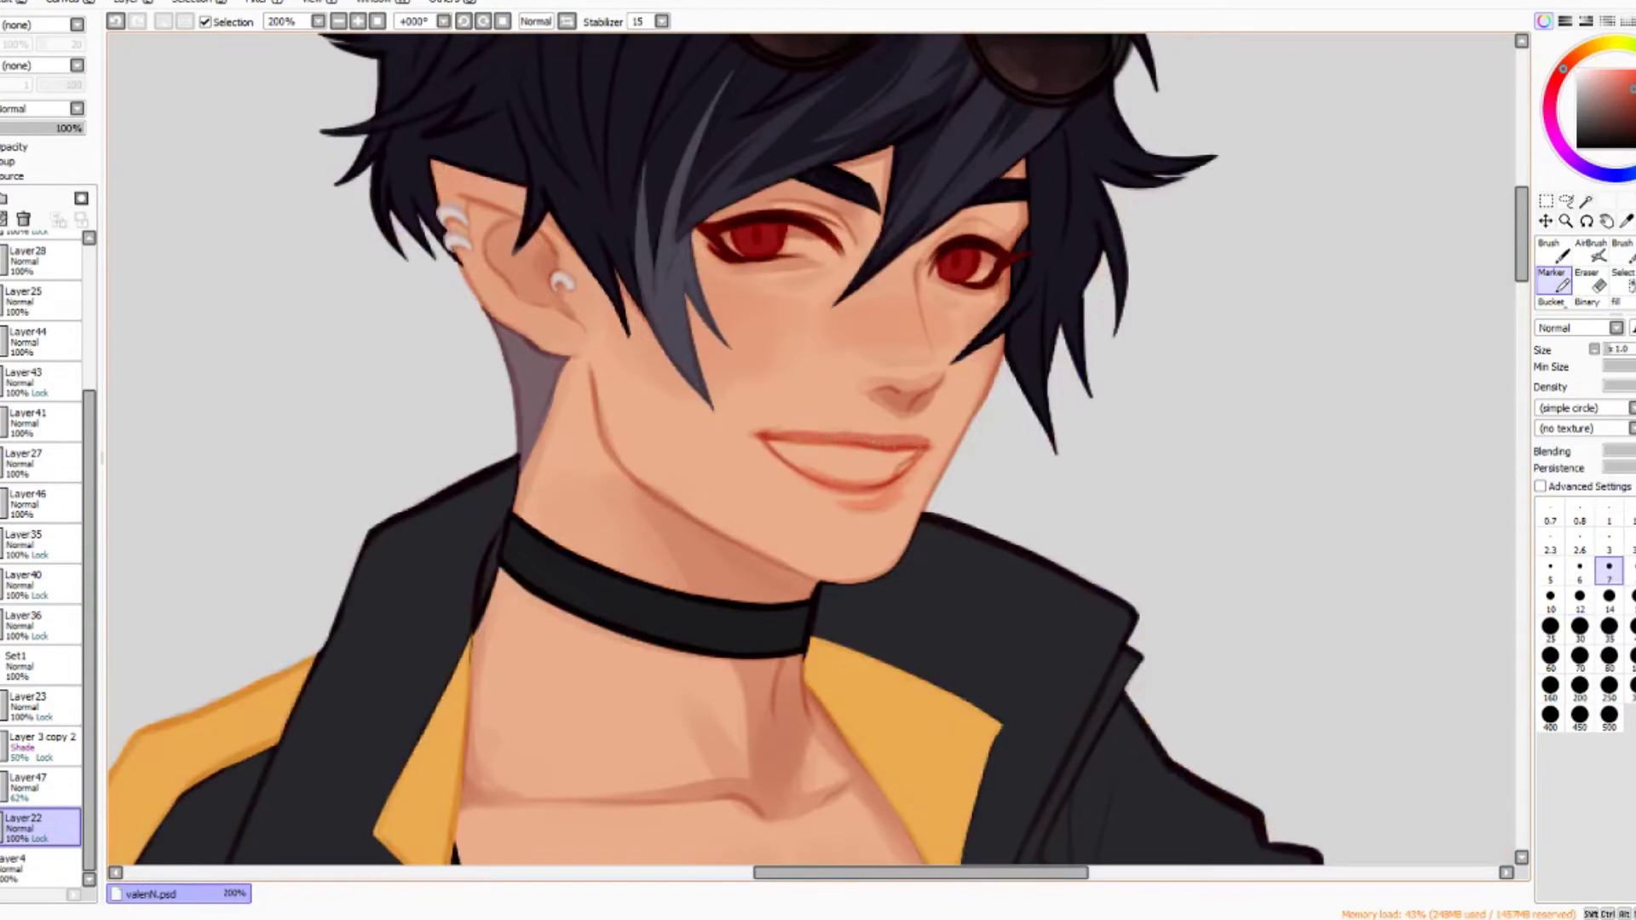
{"action": "key", "text": "h"}
{"action": "key", "text": "h"}
{"action": "key", "text": "Home"}
{"action": "key", "text": "bracketright"}
{"action": "key", "text": "bracketright"}
{"action": "key", "text": "ctrl+minus"}
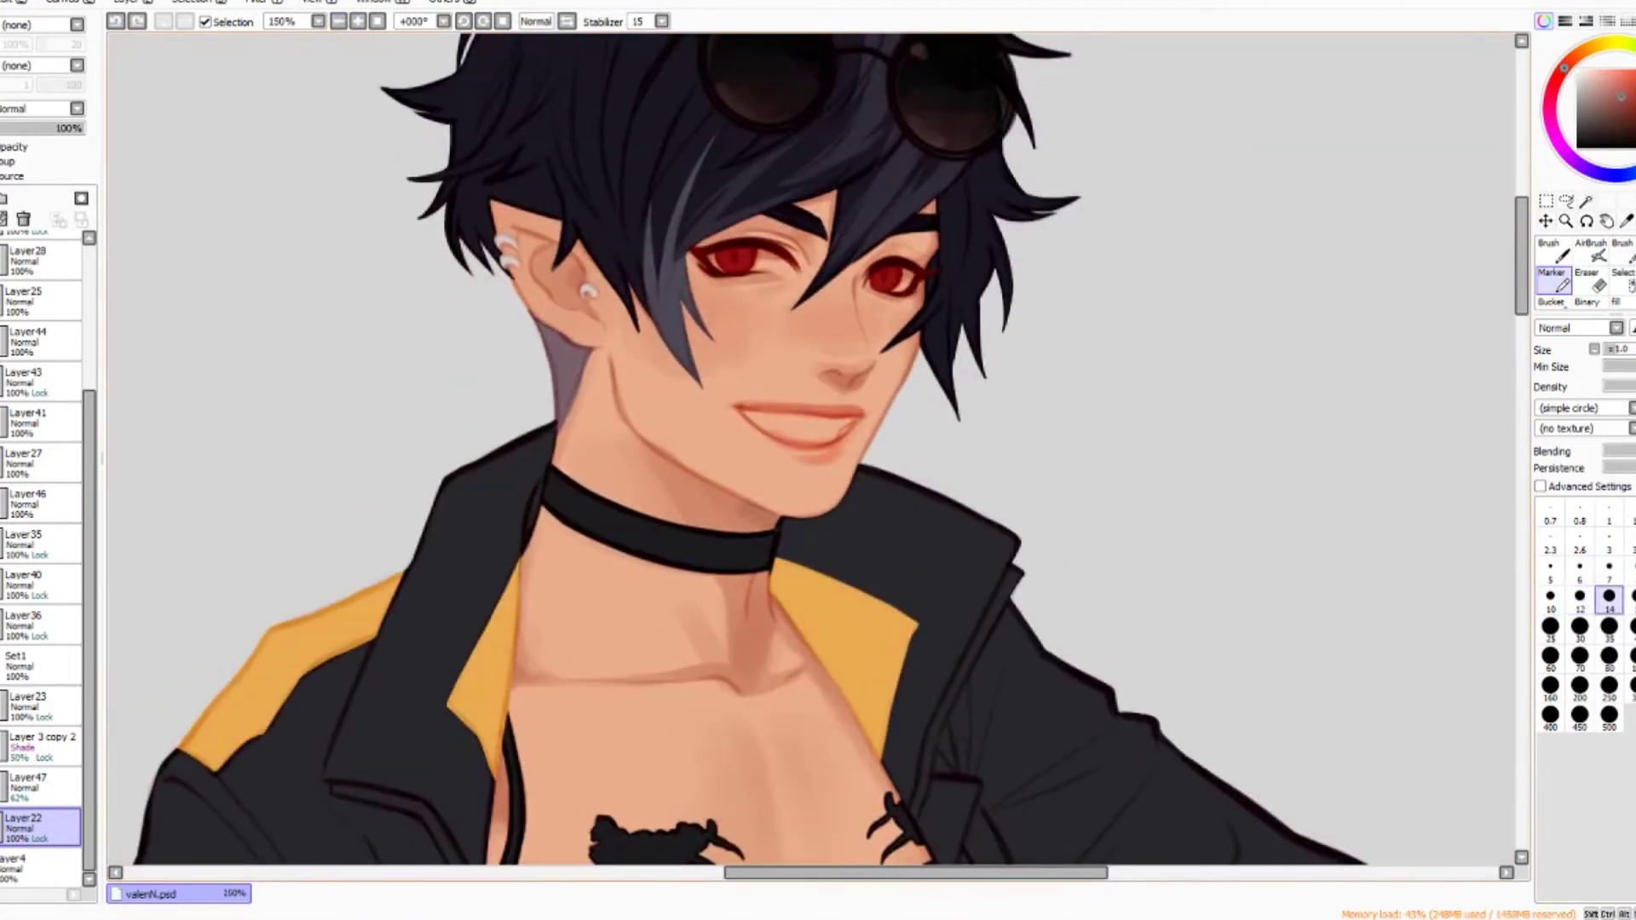
Blend the lip and lower-face shading with the Brush and compare the face in mirrored view.
{"action": "key", "text": "h"}
{"action": "scroll", "coordinate": [814, 447], "scroll_direction": "up", "scroll_amount": 1}
{"action": "key", "text": "b"}
{"action": "key", "text": "h"}
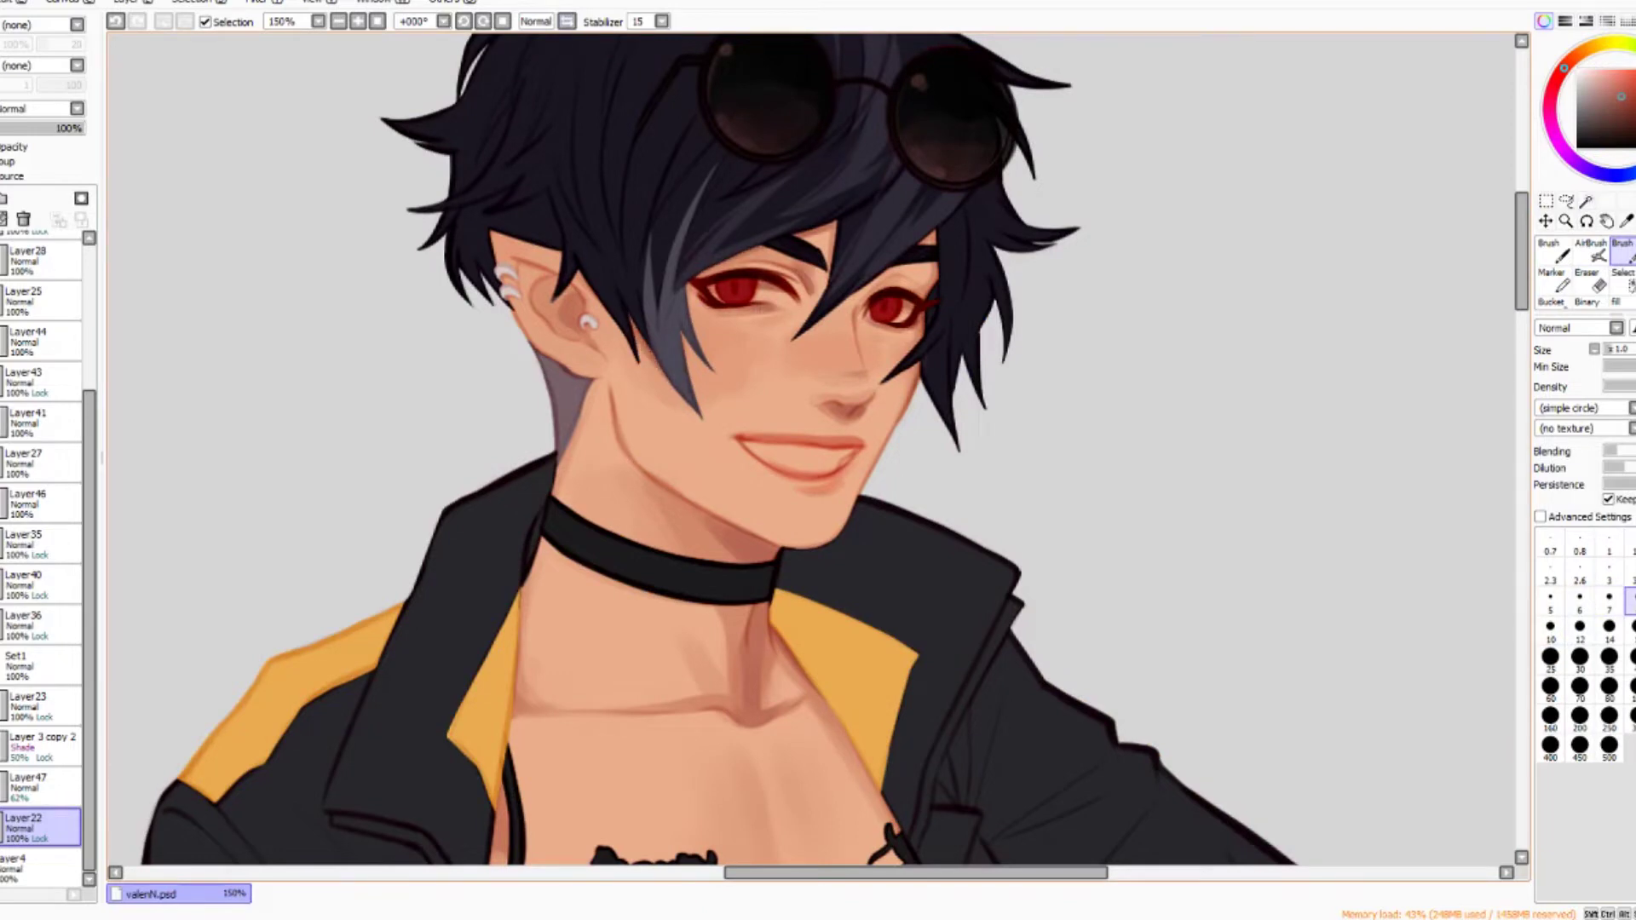
{"action": "key", "text": "h"}
{"action": "key", "text": "h"}
{"action": "key", "text": "ctrl+minus"}
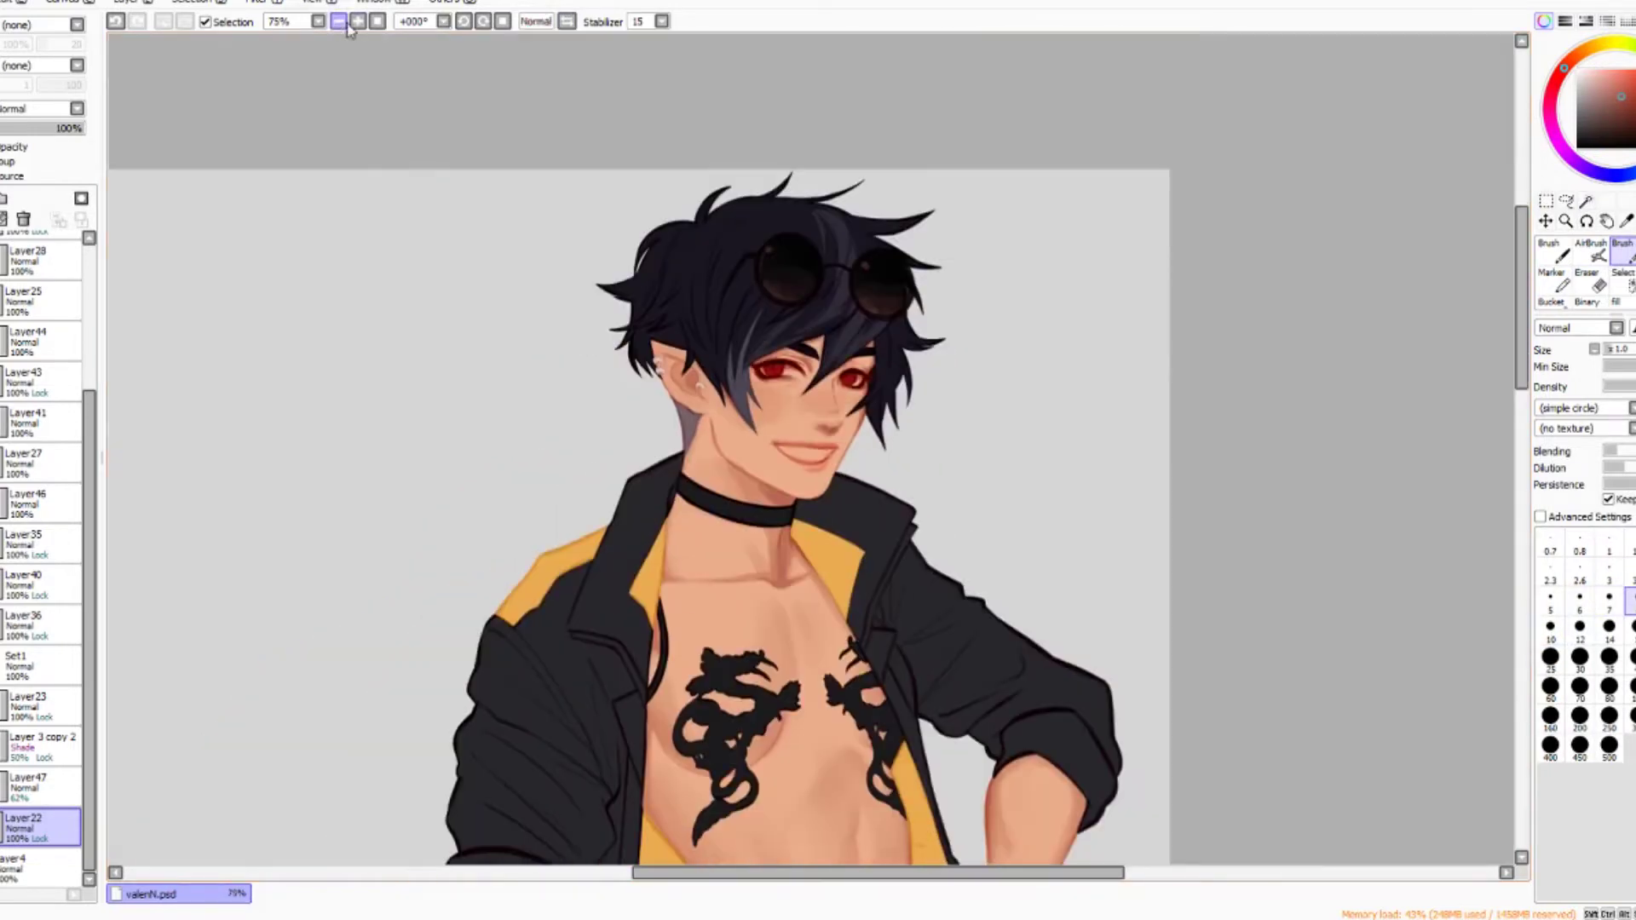
Strengthen the reddish contour of the forearm and torso skin with the Marker at size 14.
{"action": "key", "text": "bracketright"}
{"action": "key", "text": "bracketright"}
{"action": "scroll", "coordinate": [814, 448], "scroll_direction": "down", "scroll_amount": 8}
{"action": "key", "text": "bracketleft"}
{"action": "key", "text": "bracketleft"}
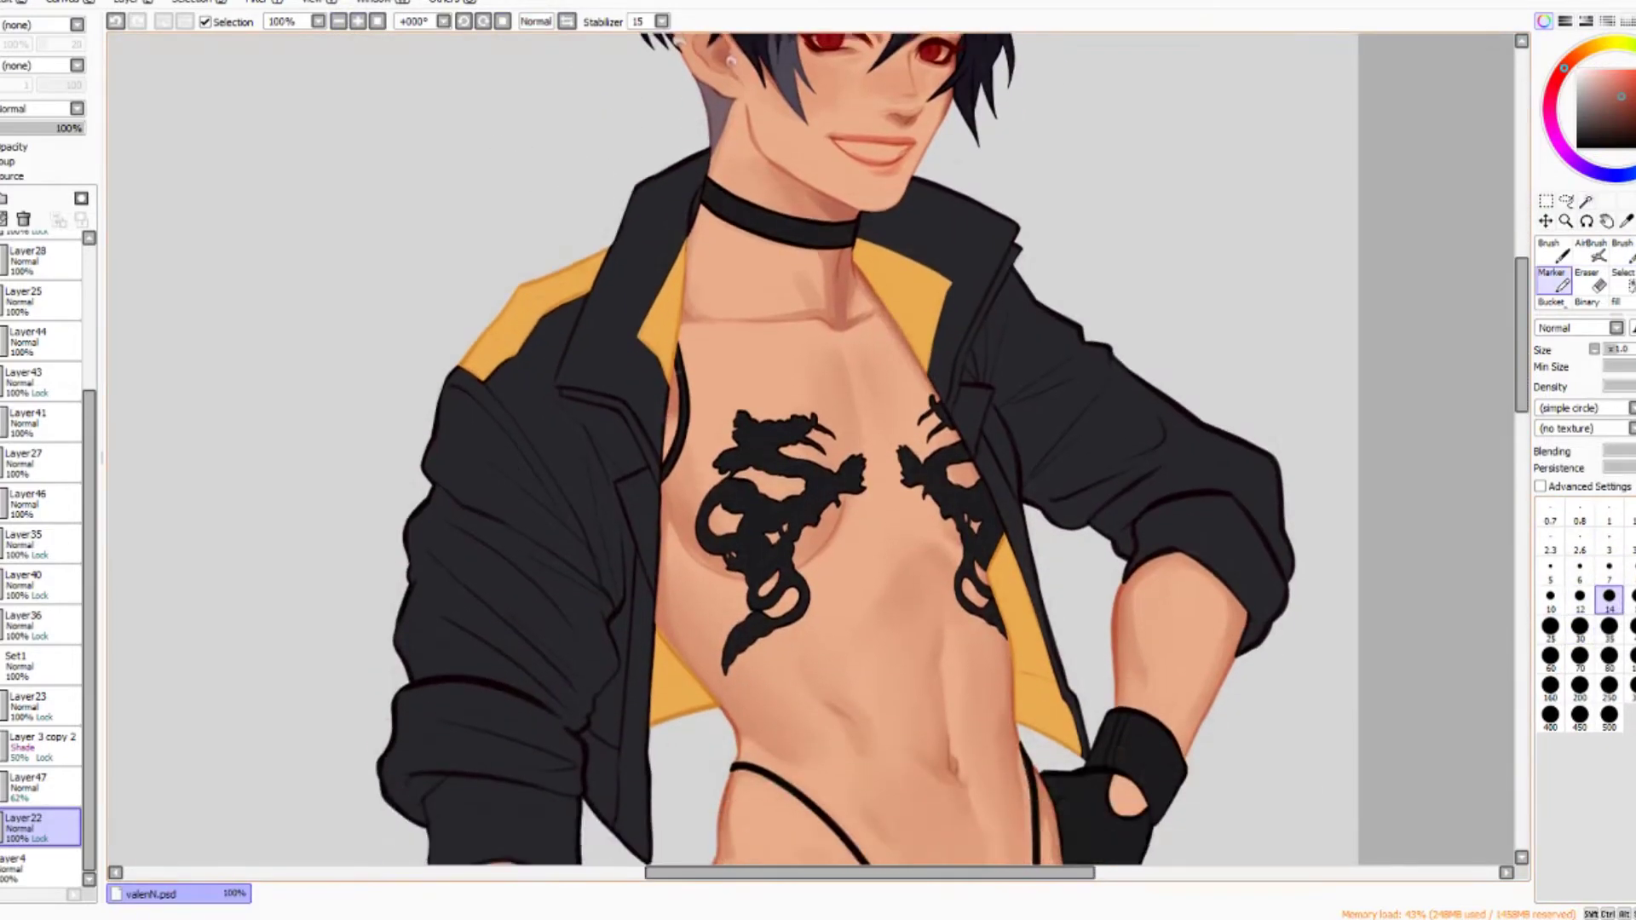
Deepen the navel, waist and hip contours with the Brush at sizes 12 and 14, checking the figure mirrored.
{"action": "scroll", "coordinate": [814, 448], "scroll_direction": "down", "scroll_amount": 2}
{"action": "key", "text": "bracketright"}
{"action": "key", "text": "bracketright"}
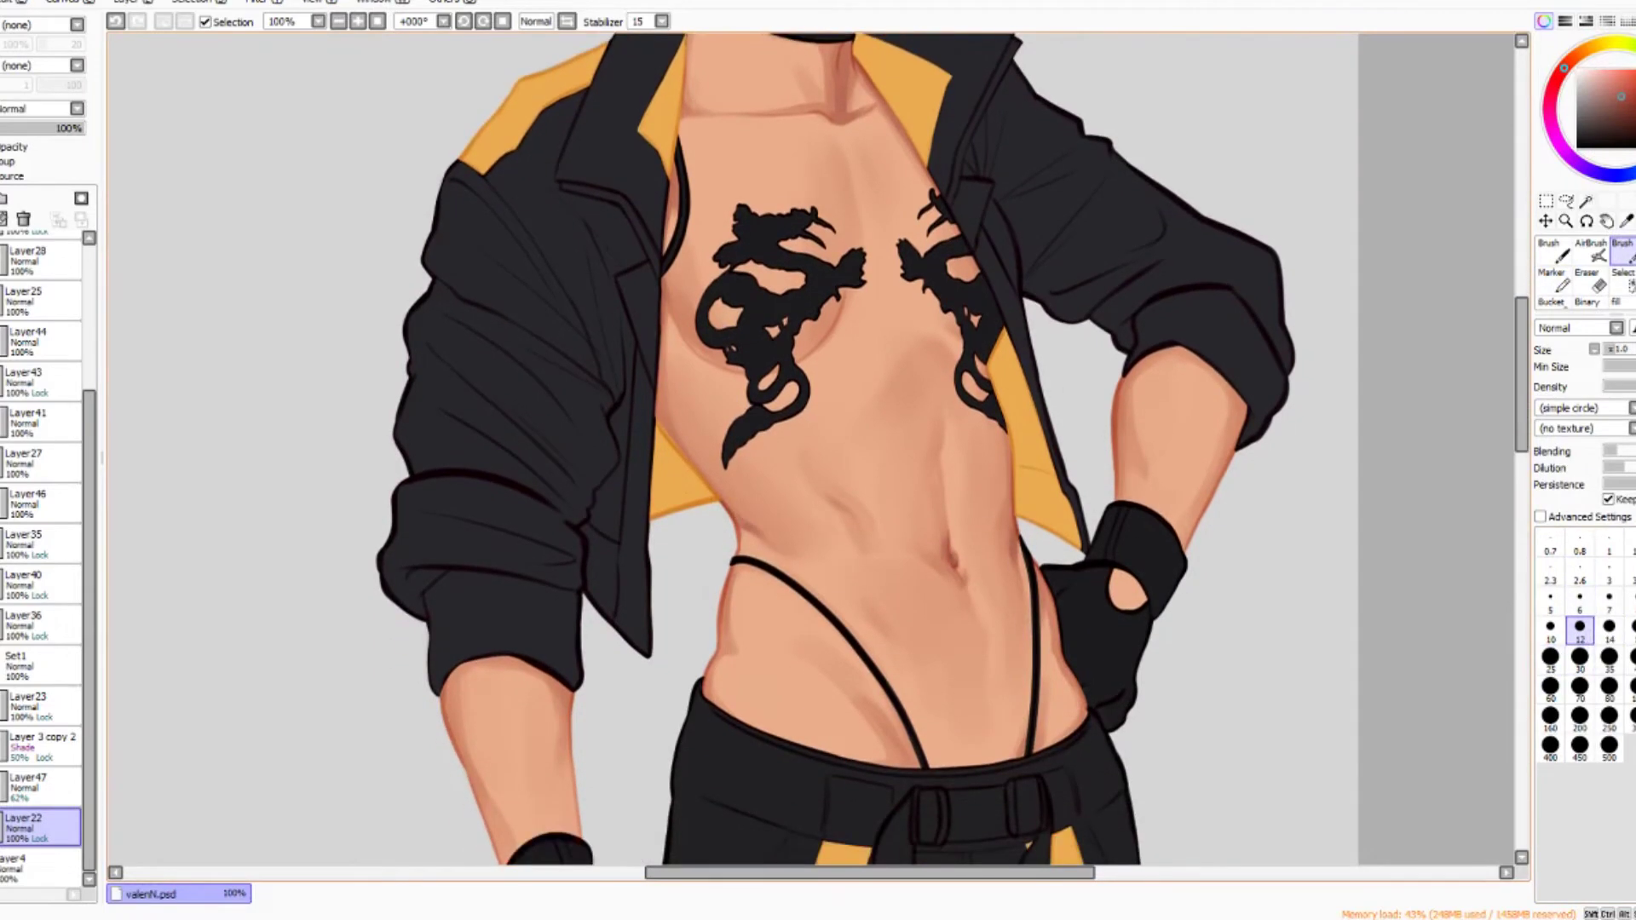
{"action": "left_click", "coordinate": [566, 22]}
{"action": "key", "text": "bracketright"}
{"action": "left_click", "coordinate": [567, 21]}
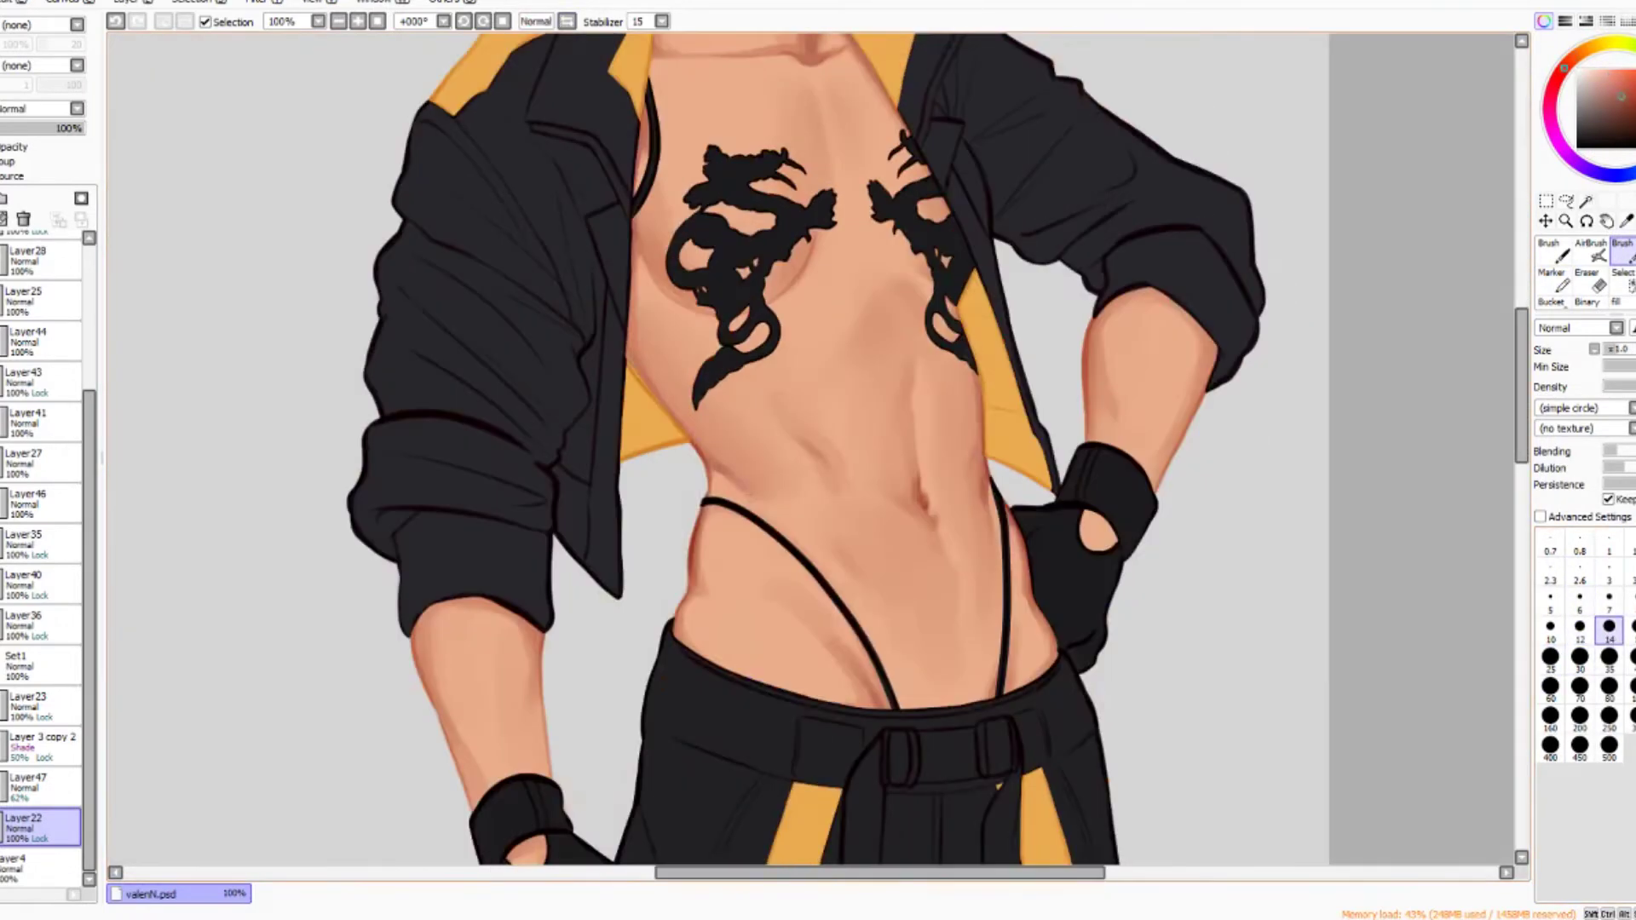
{"action": "key", "text": "ctrl+minus"}
{"action": "scroll", "coordinate": [814, 447], "scroll_direction": "up", "scroll_amount": 1}
{"action": "key", "text": "h"}
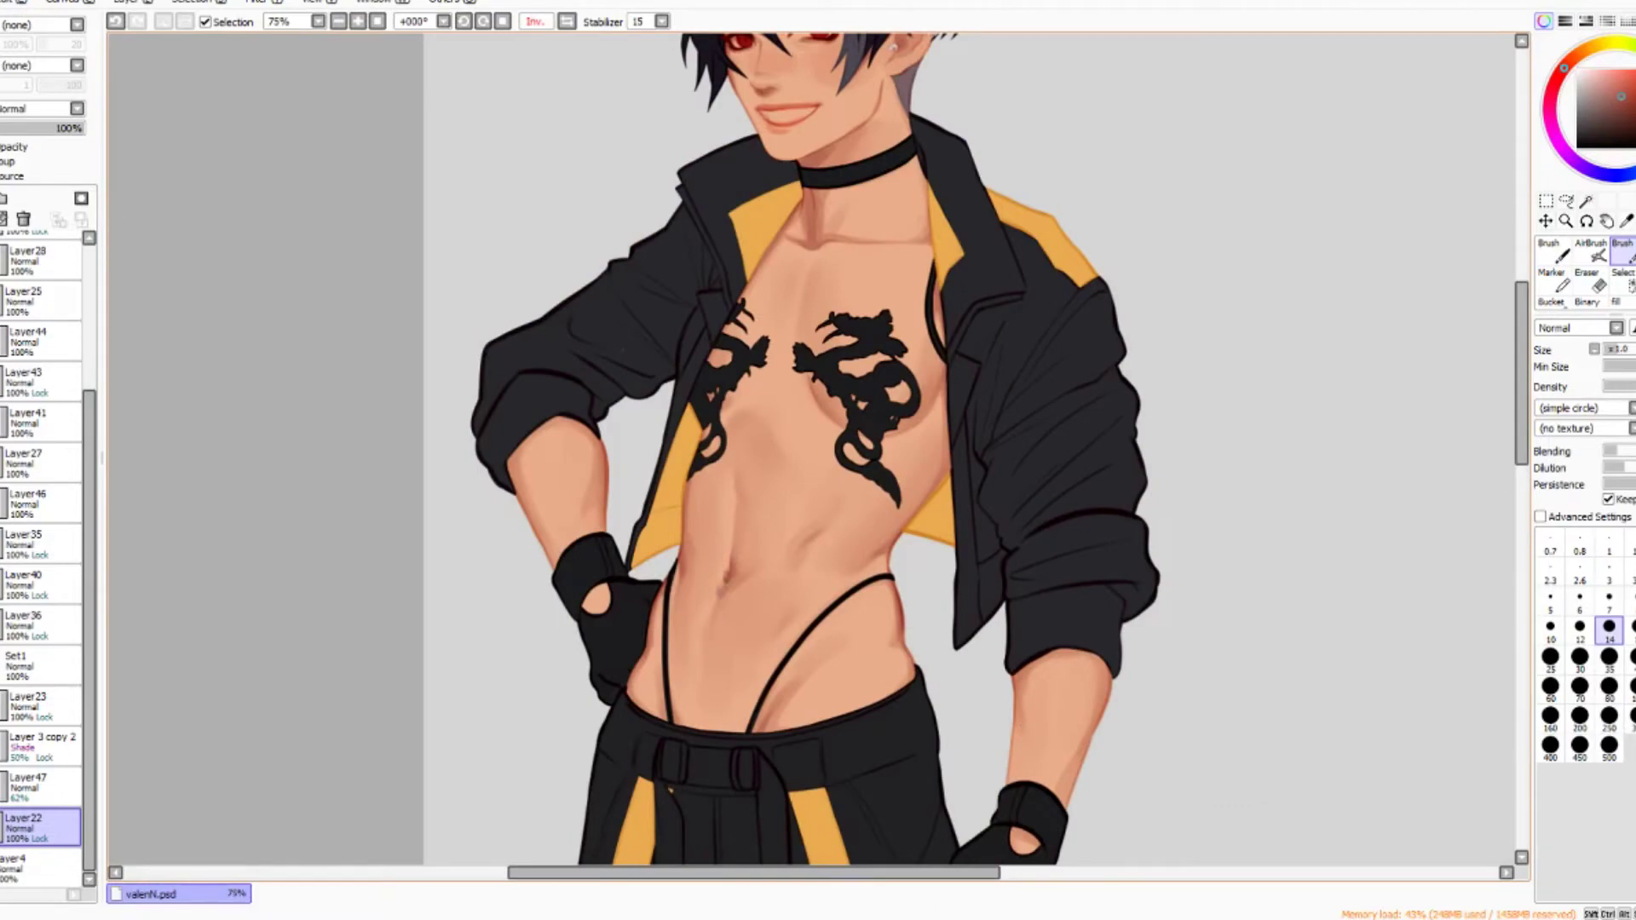
Paint white teeth with grey separation lines inside the smile, using the Brush at small sizes.
{"action": "key", "text": "h"}
{"action": "key", "text": "v"}
{"action": "scroll", "coordinate": [501, 278], "scroll_direction": "up", "scroll_amount": 1}
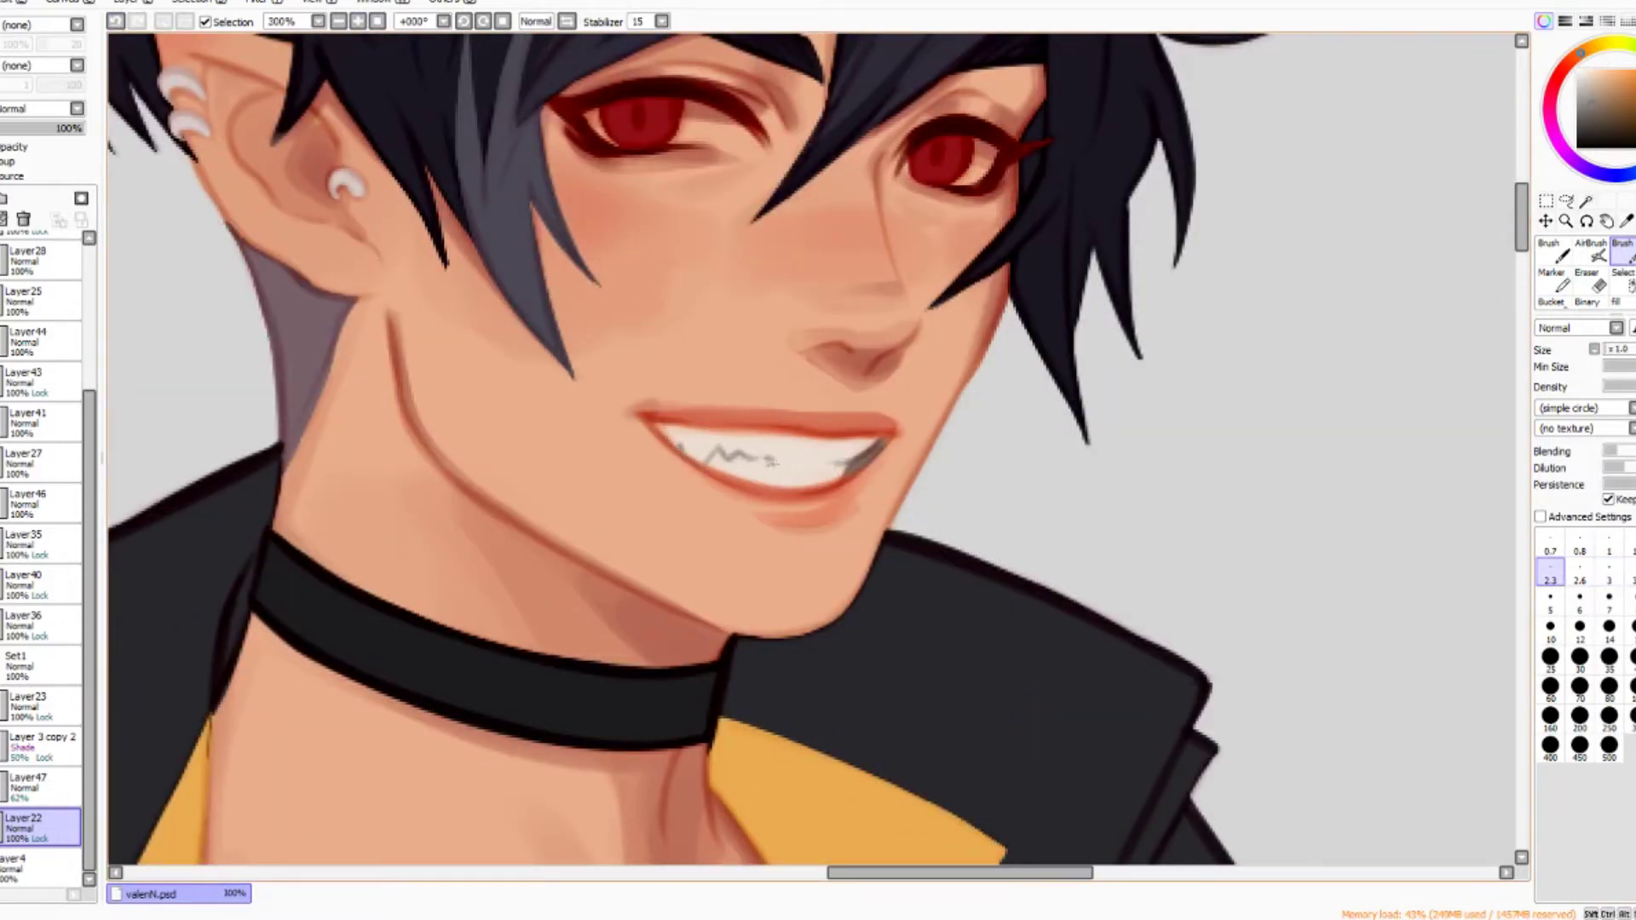
{"action": "key", "text": "h"}
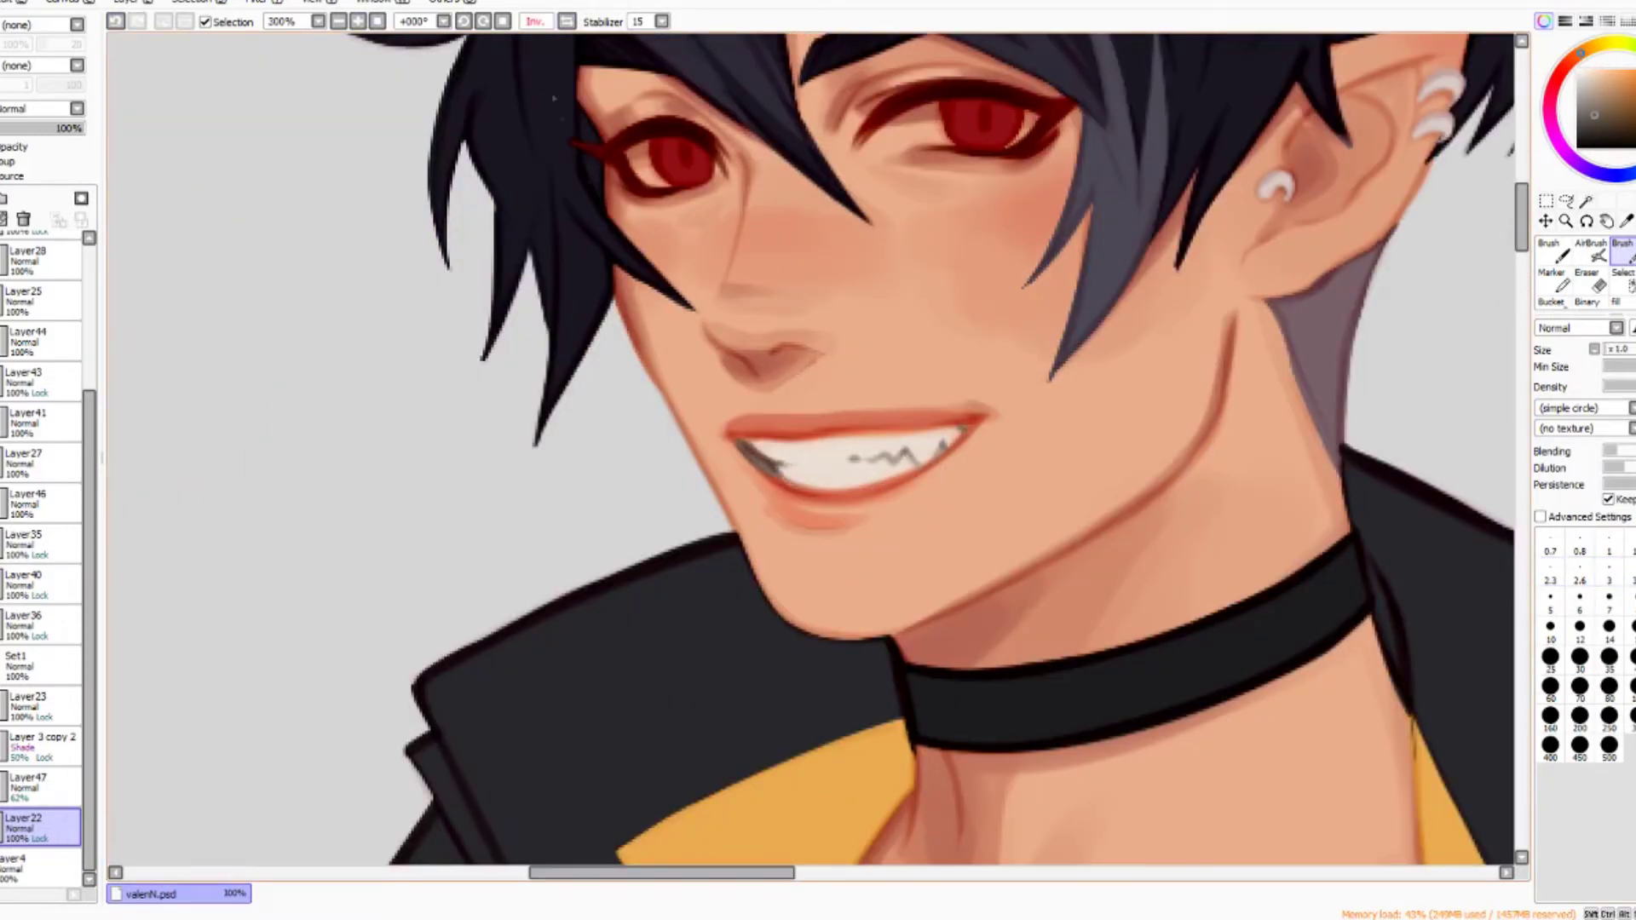
{"action": "key", "text": "h"}
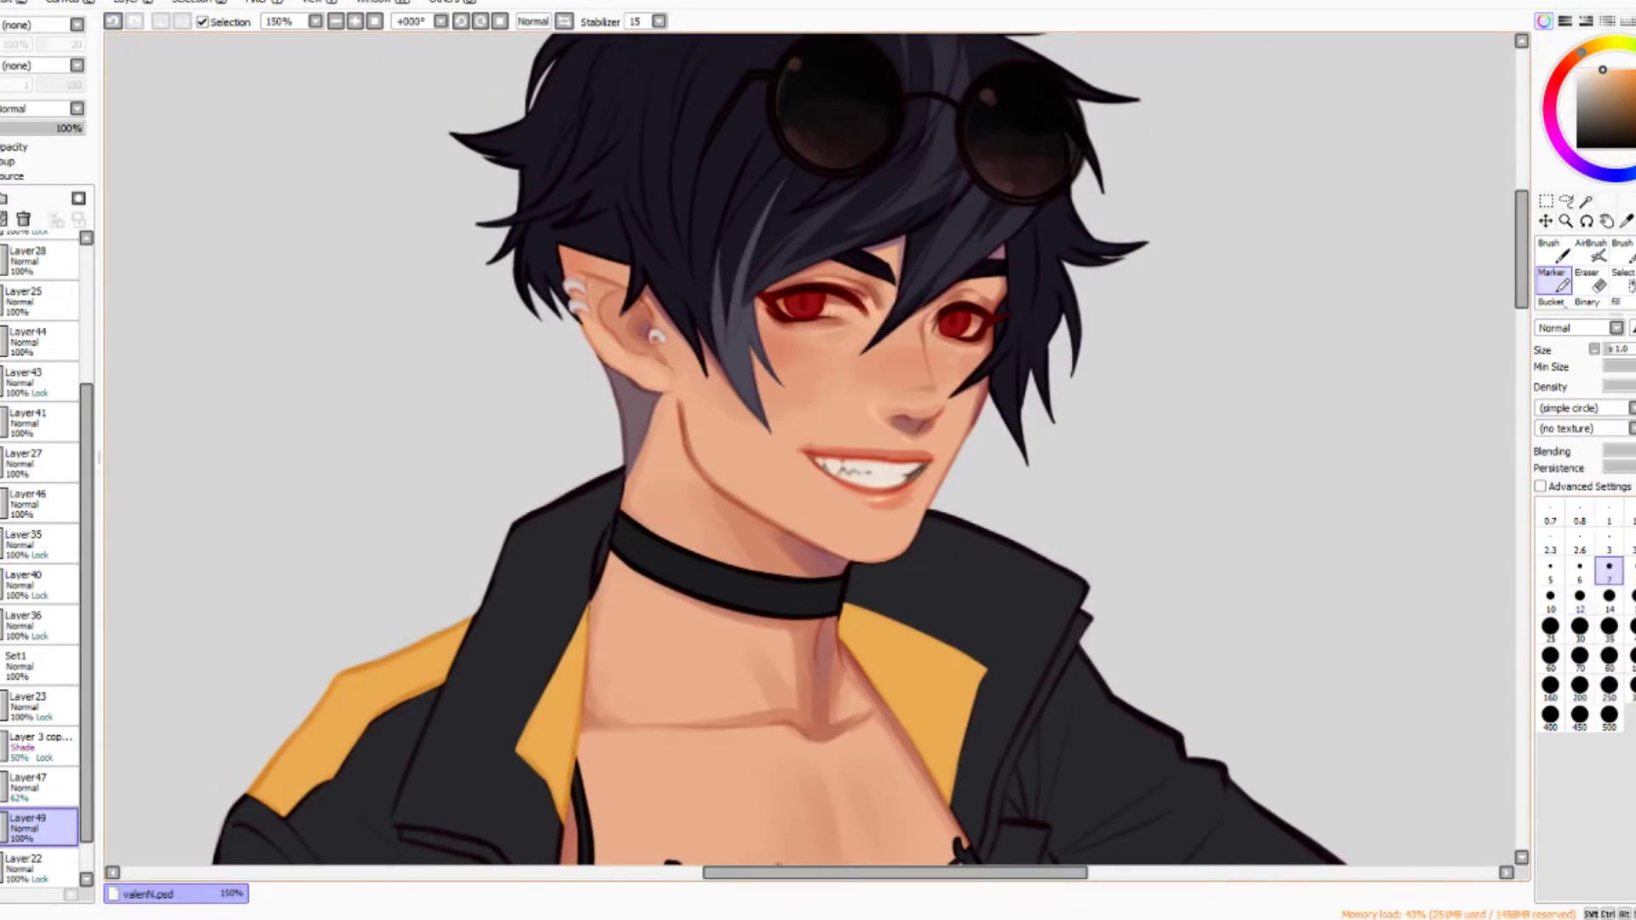
Paint light skin highlights on the hips and forearms on Layer49 with the Brush at size 70.
{"action": "key", "text": "h"}
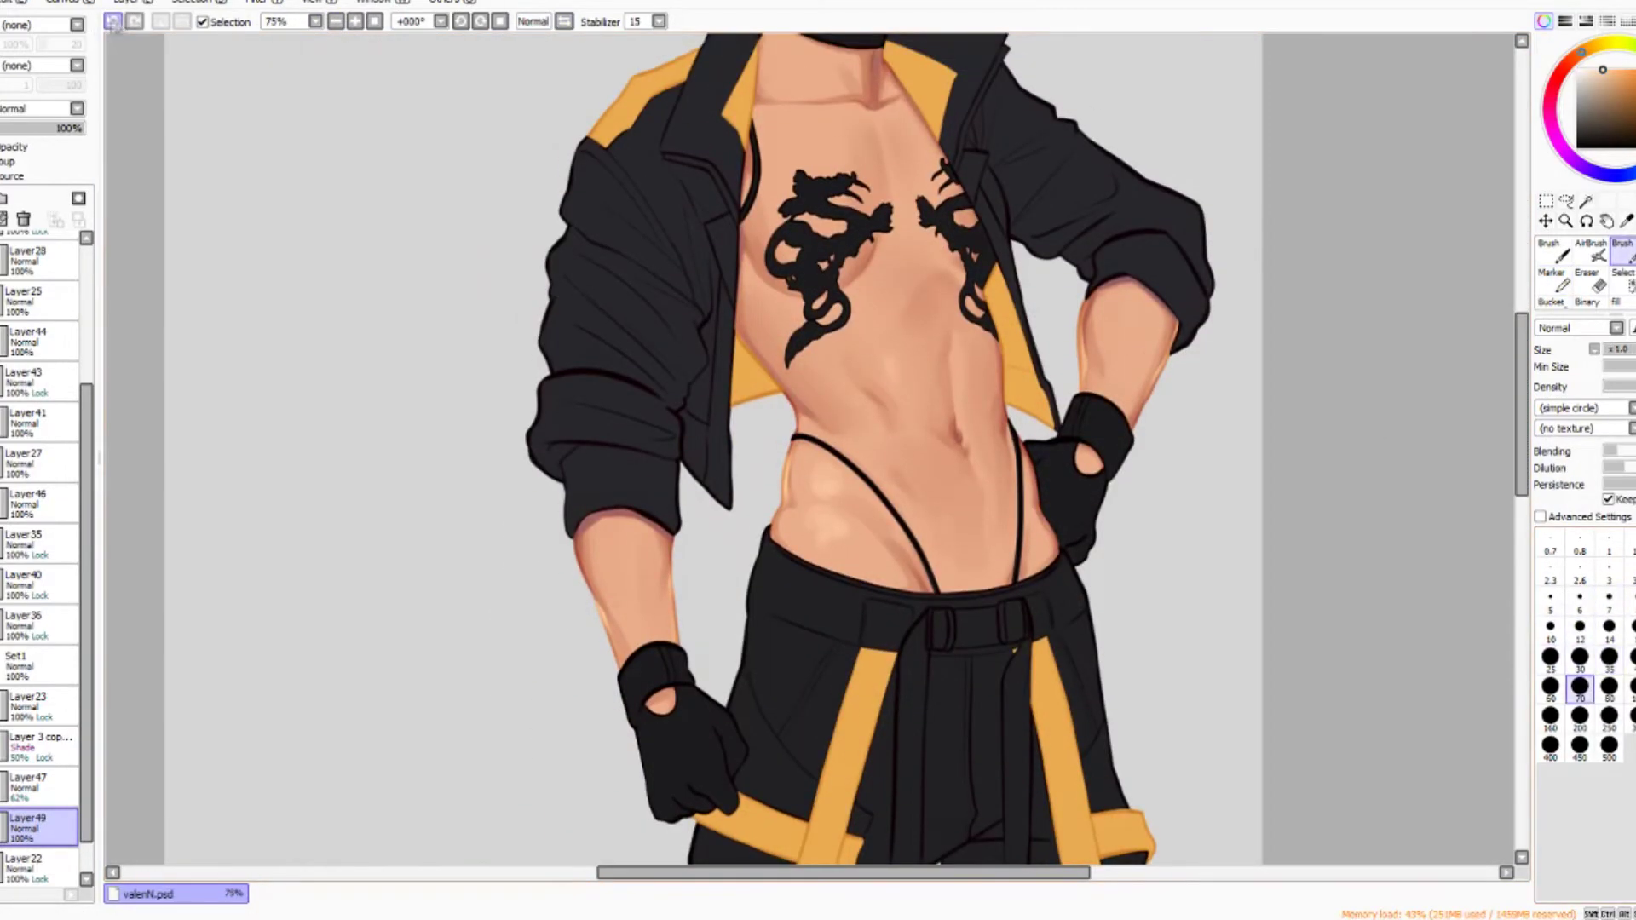
{"action": "key", "text": "h"}
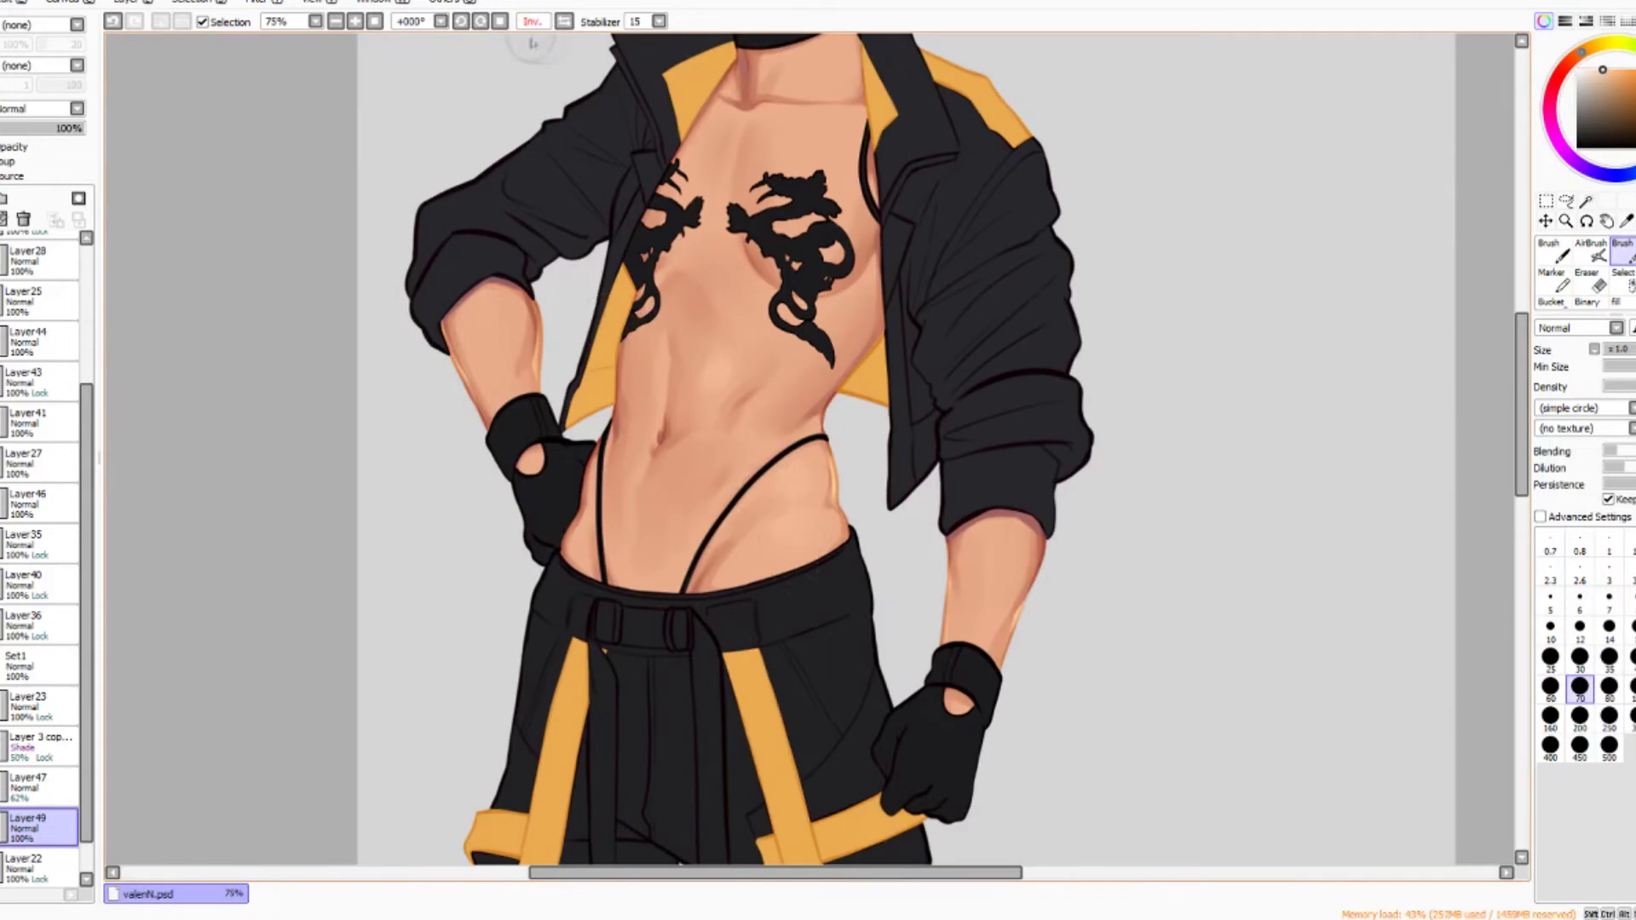
{"action": "key", "text": "h"}
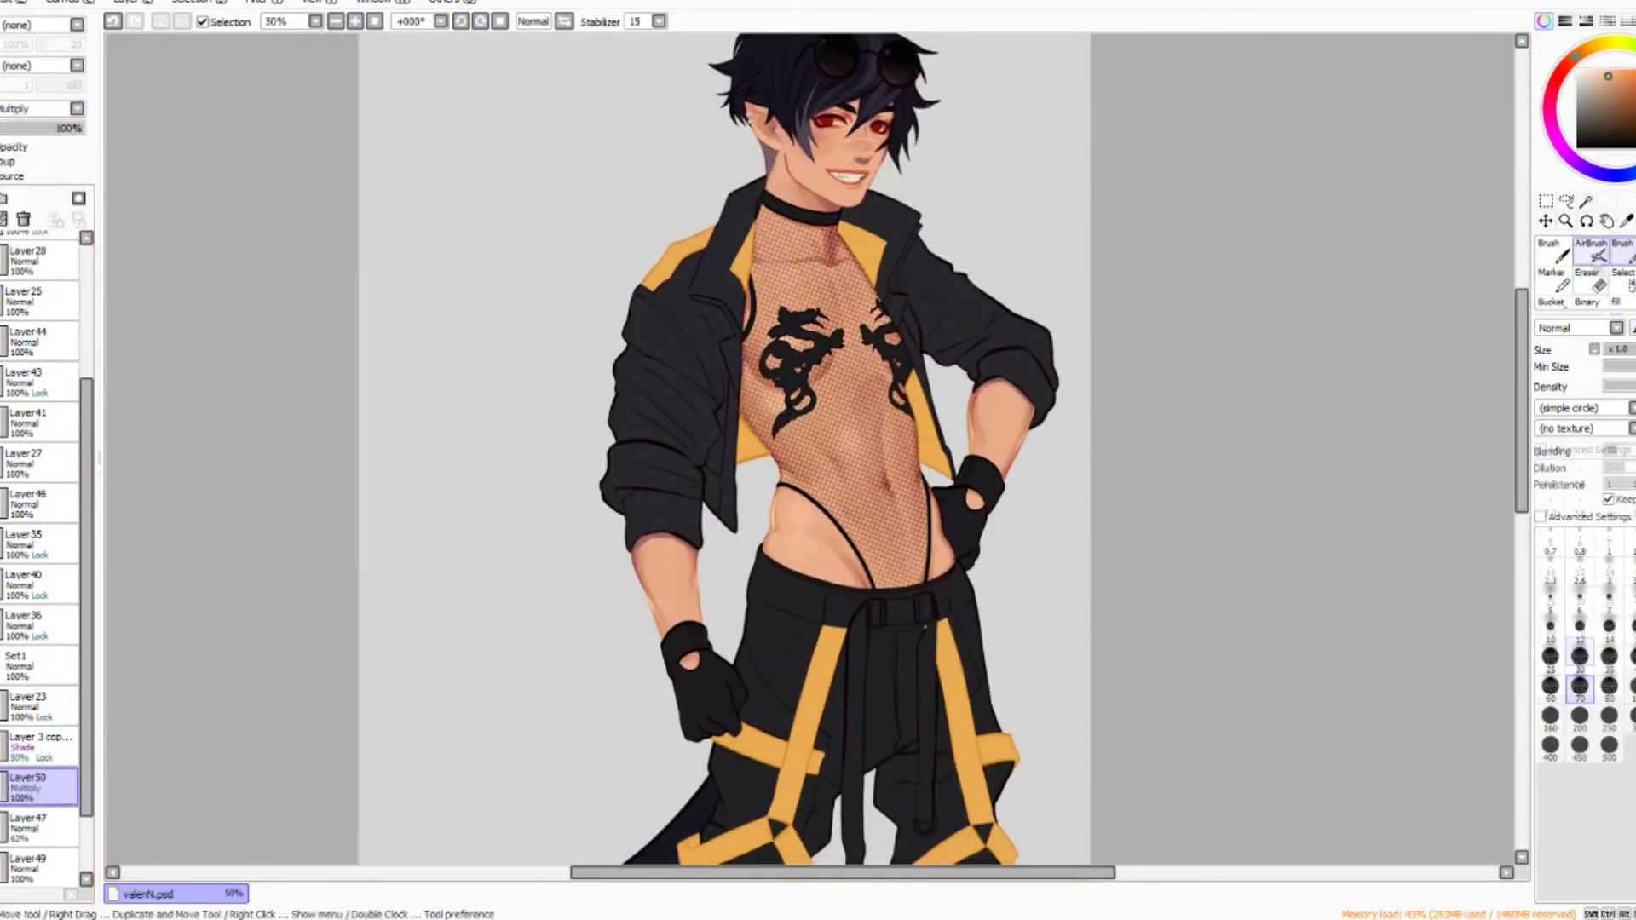
Tint the fishnet top's shading darker on the Shade layer with the AirBrush at size 70.
{"action": "key", "text": "h"}
{"action": "key", "text": "h"}
{"action": "key", "text": "e"}
{"action": "left_click", "coordinate": [38, 746]}
{"action": "left_click", "coordinate": [1590, 254]}
{"action": "left_click", "coordinate": [1581, 621]}
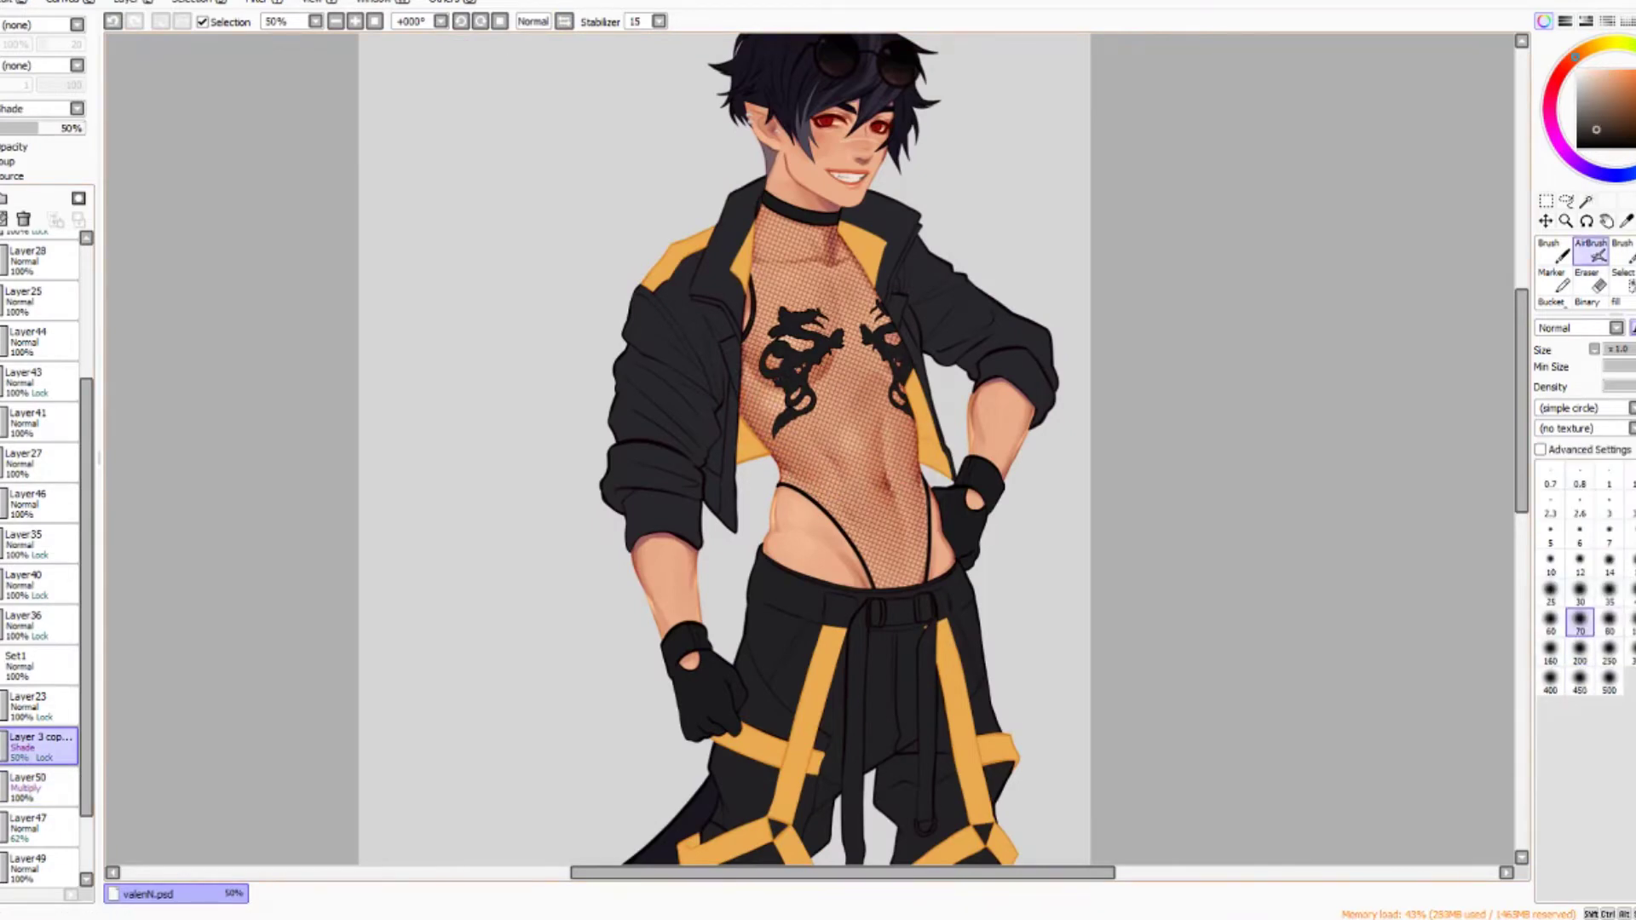
Refine the skin highlights on Layer49 with the Brush and check the figure in mirrored view.
{"action": "left_click", "coordinate": [39, 868]}
{"action": "left_click", "coordinate": [1622, 254]}
{"action": "key", "text": "h"}
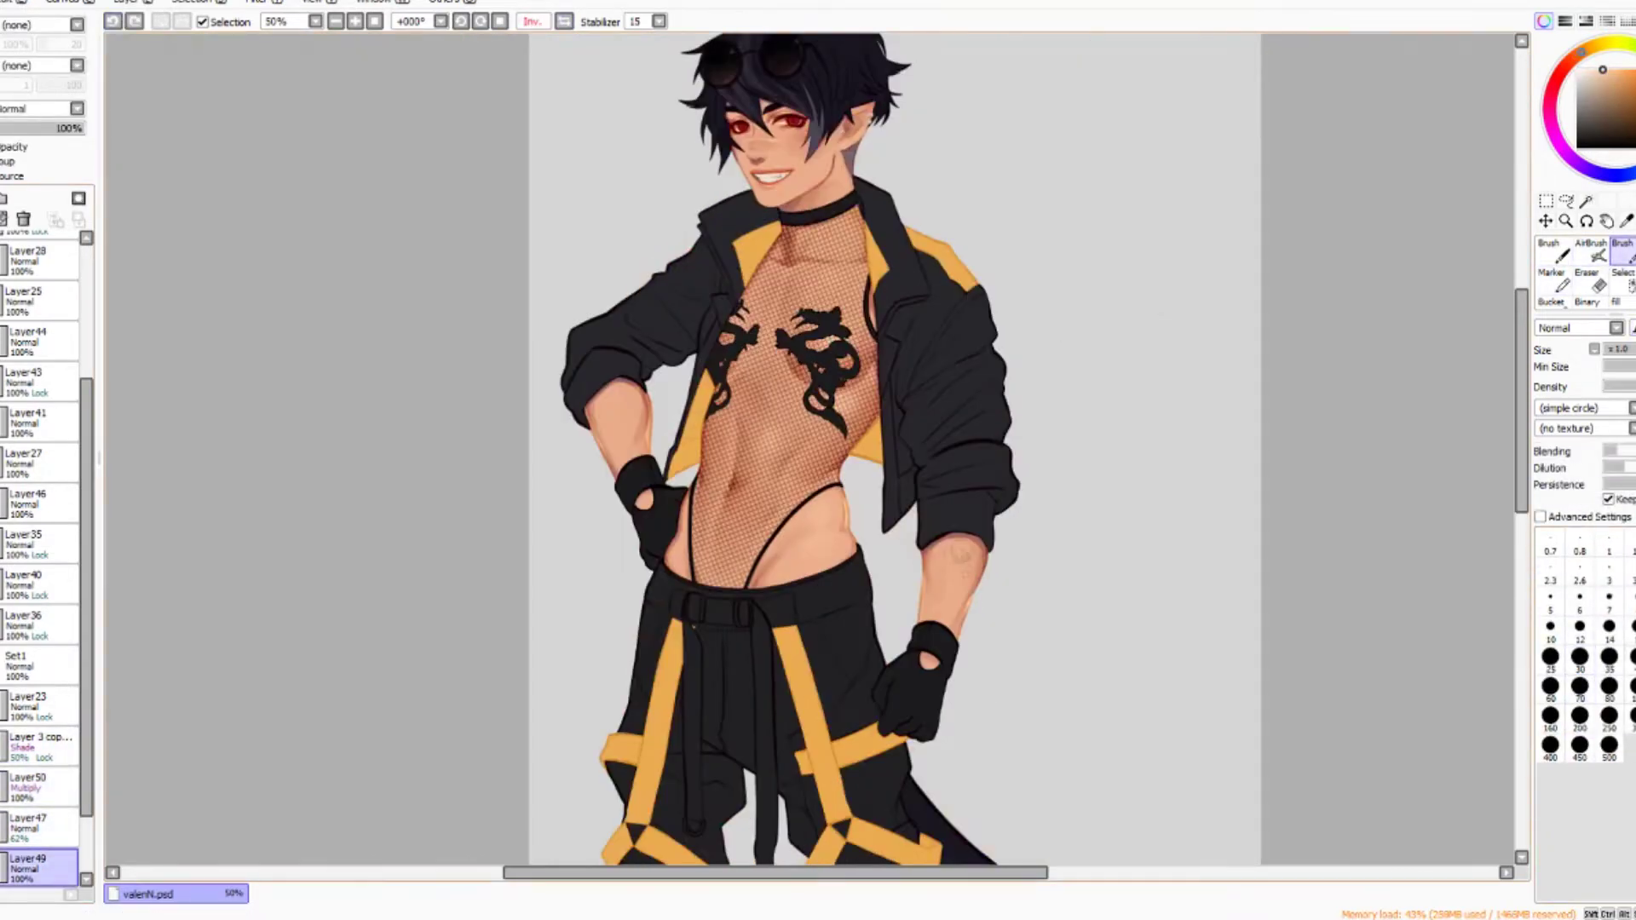
{"action": "key", "text": "h"}
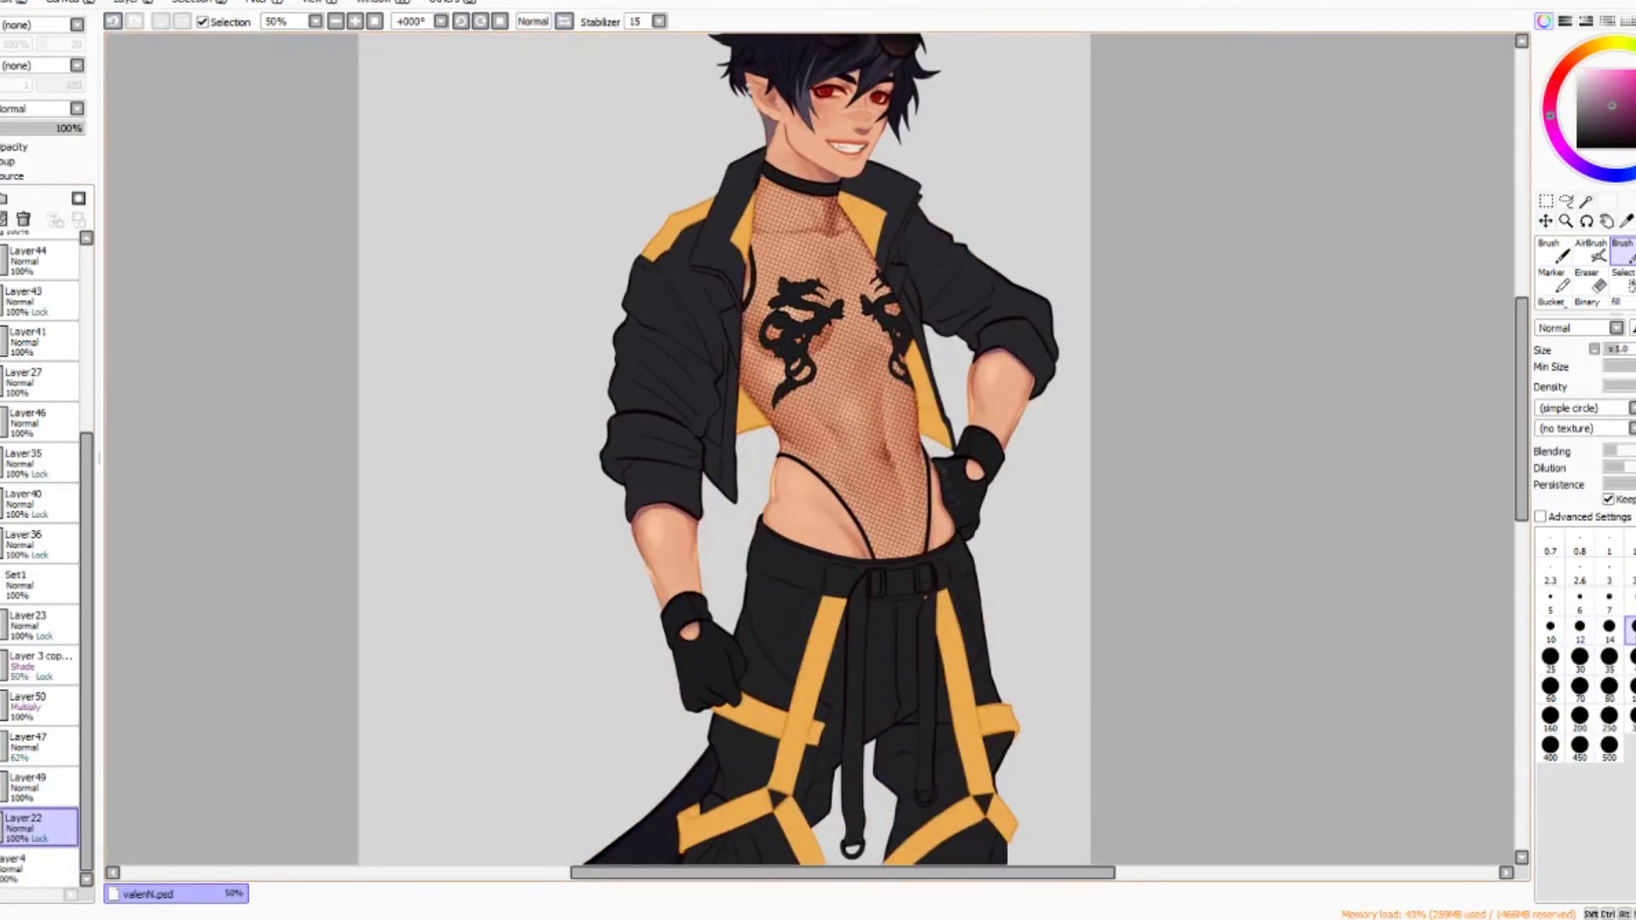
Brighten the irises with the small Brush and shift Layer36's hue by -18 while adjusting its saturation.
{"action": "key", "text": "bracketleft"}
{"action": "key", "text": "bracketleft"}
{"action": "key", "text": "bracketleft"}
{"action": "key", "text": "h"}
{"action": "scroll", "coordinate": [819, 447], "scroll_direction": "up", "scroll_amount": 3}
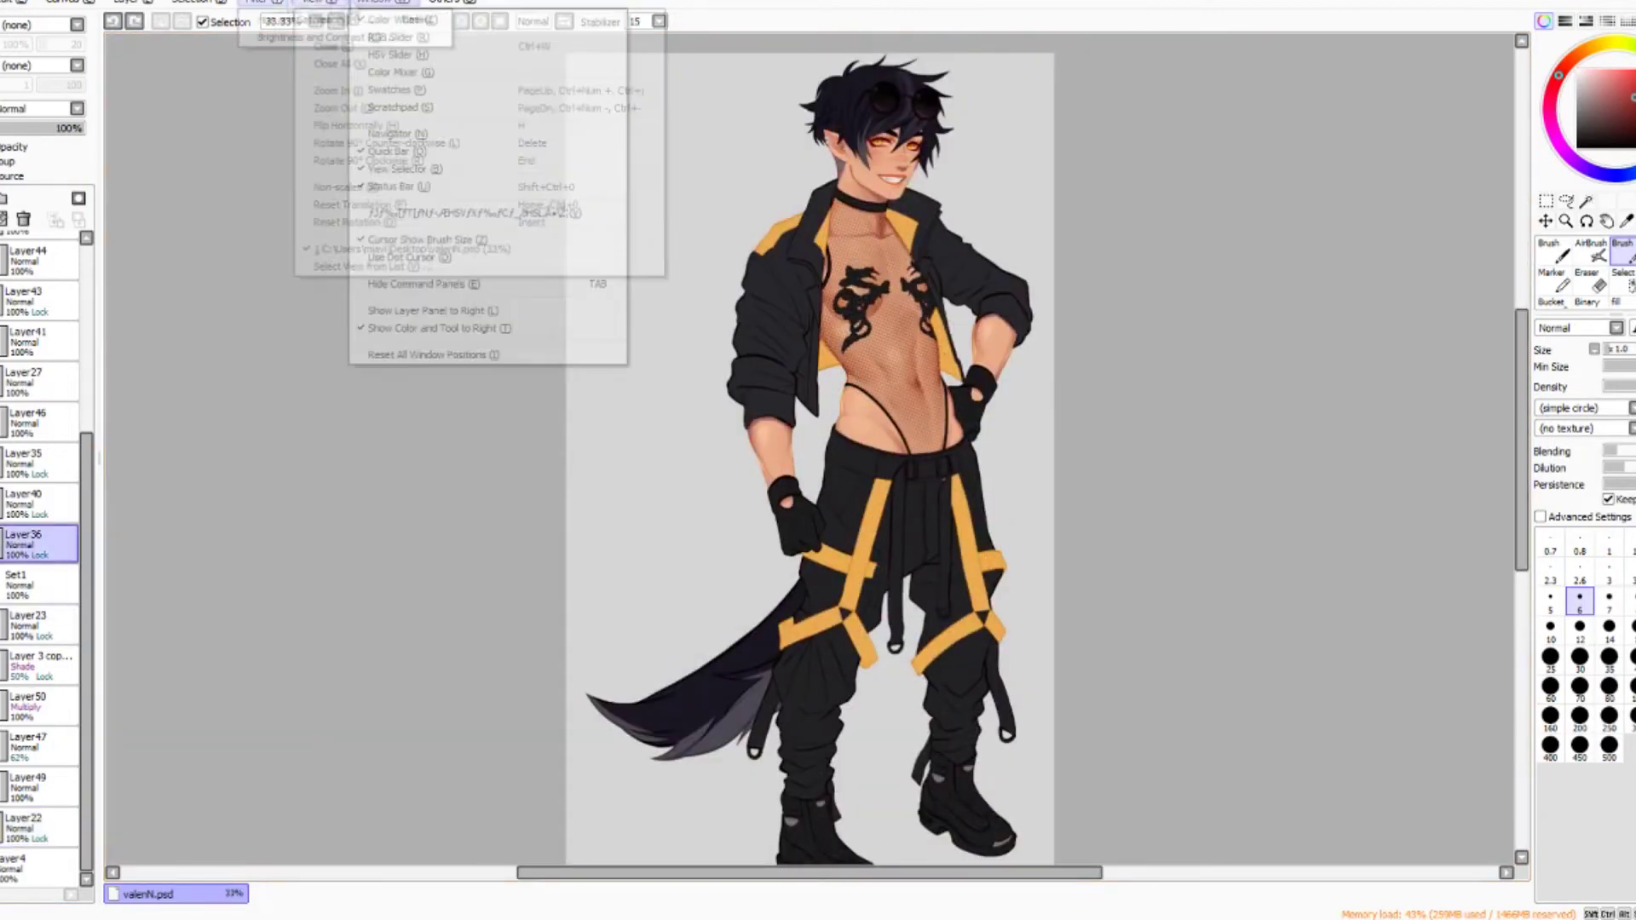
{"action": "left_click", "coordinate": [366, 51]}
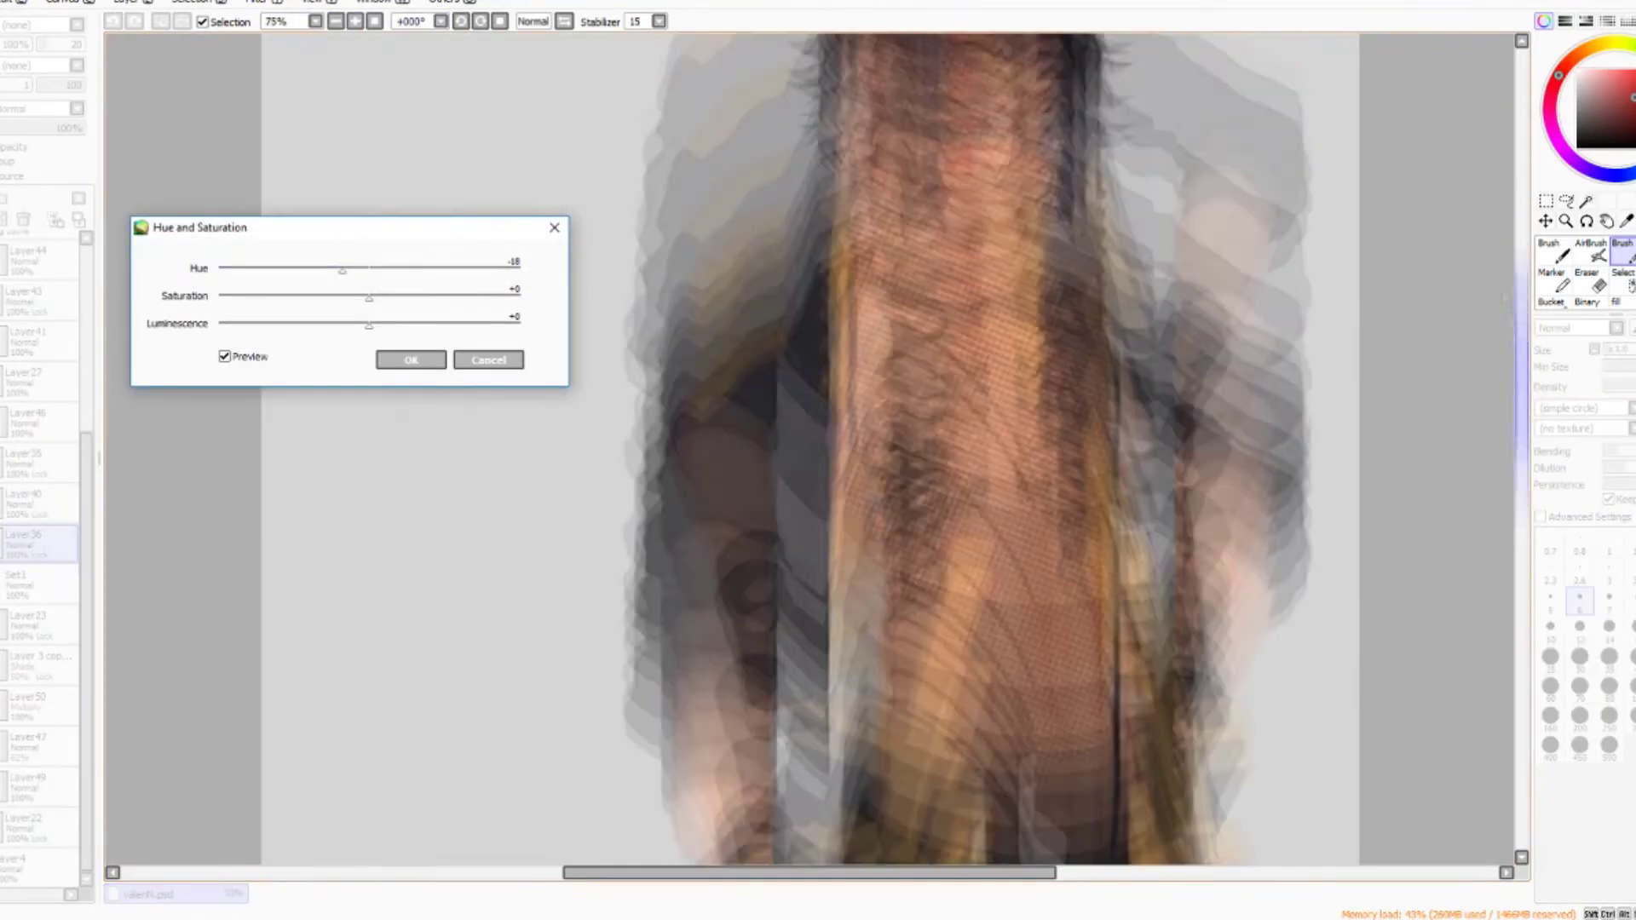
{"action": "left_click_drag", "start_coordinate": [368, 295], "coordinate": [358, 307]}
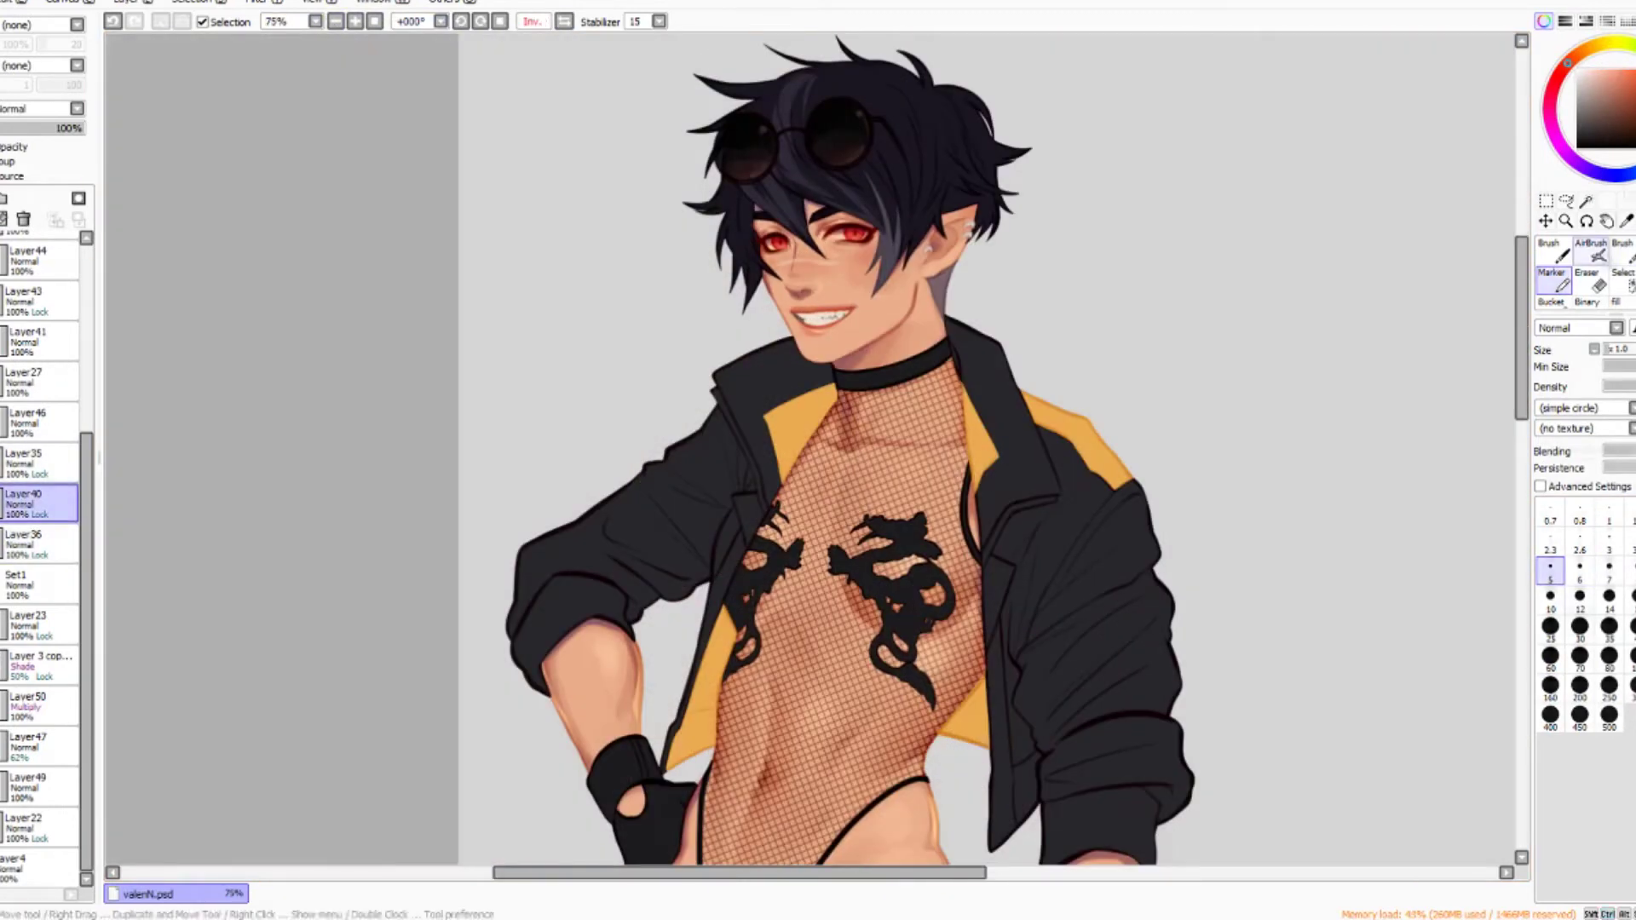
Tone the dragon tattoo on Layer35 in dark blue-black with the AirBrush at size 35 and the Marker.
{"action": "key", "text": "v"}
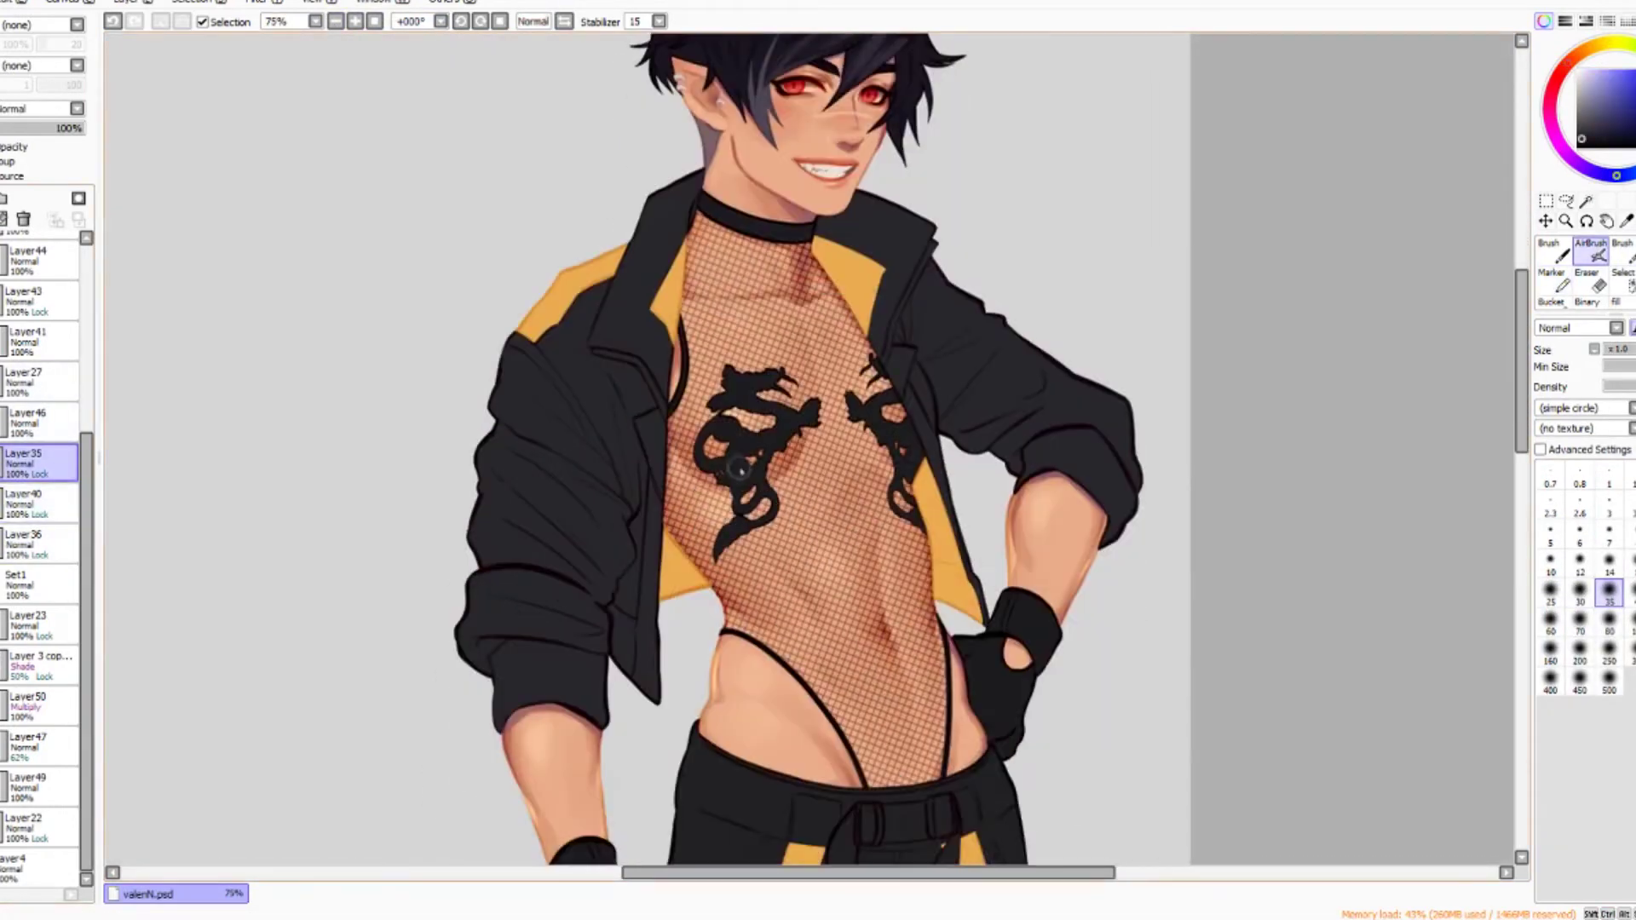
{"action": "key", "text": "b"}
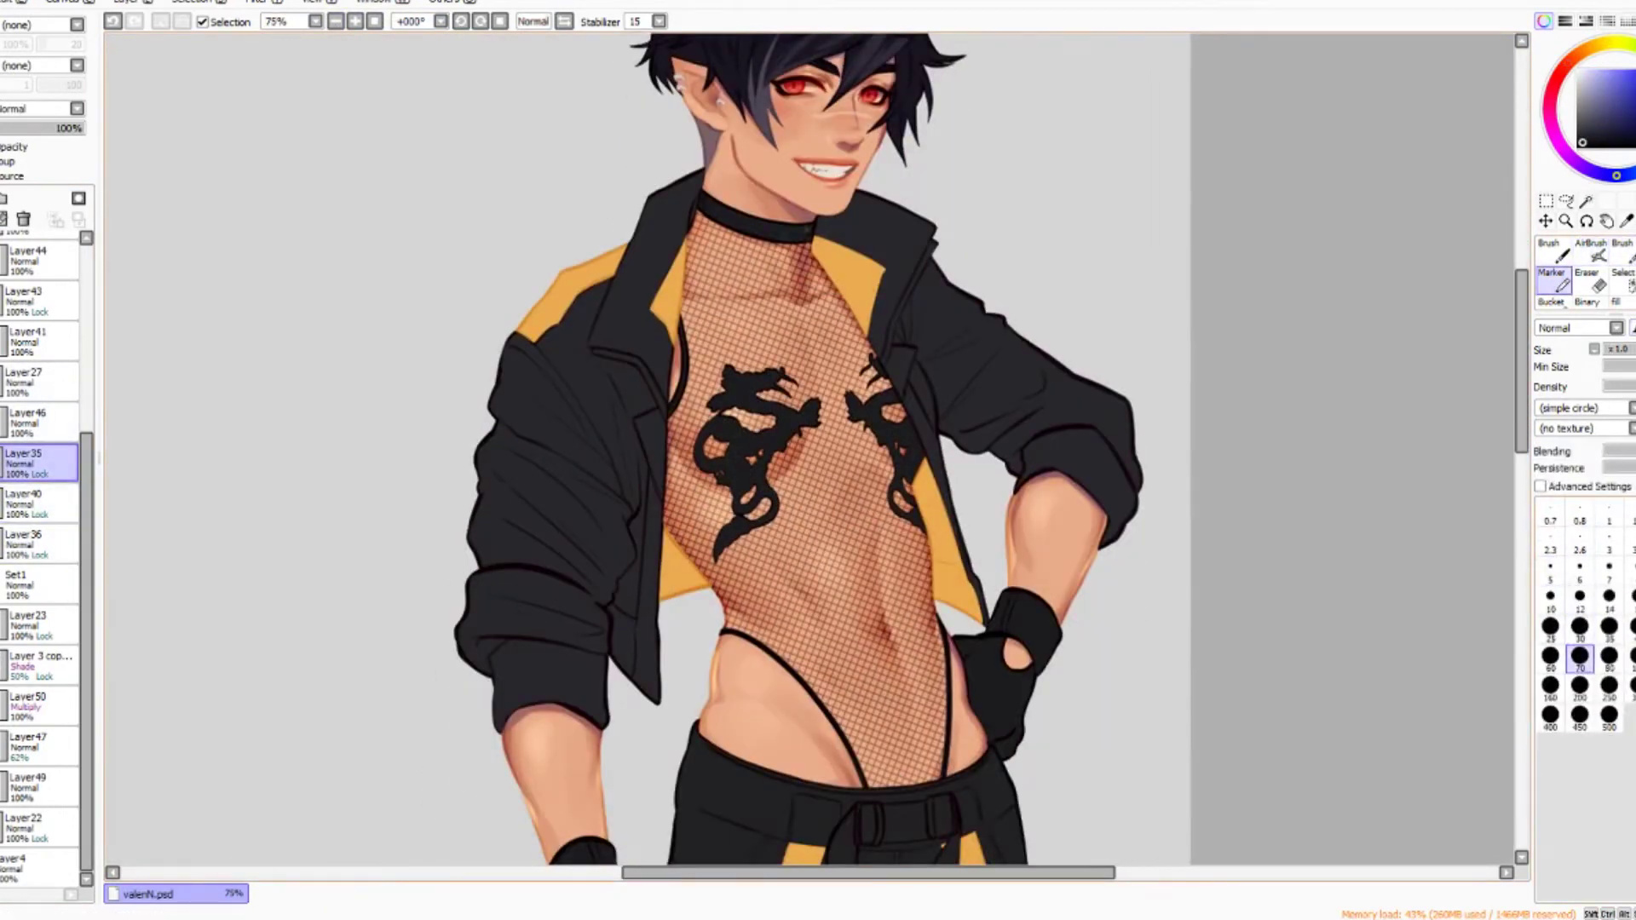
{"action": "left_click", "coordinate": [1609, 656]}
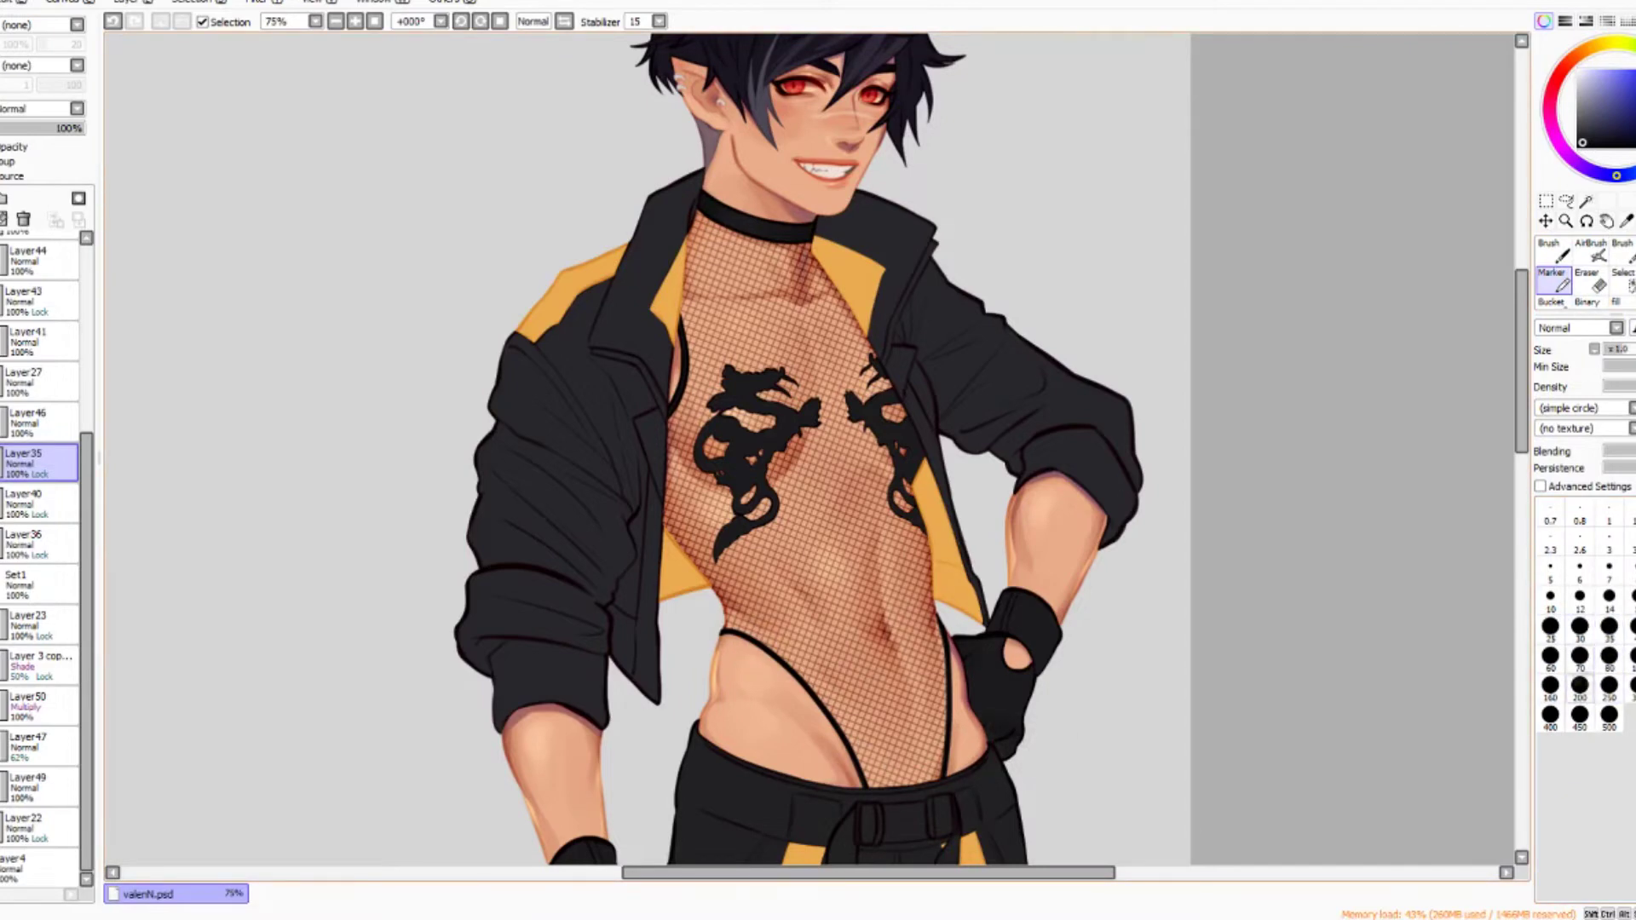
Shade the fingers and folds of both gloves on Layer35 with the Marker at size 14.
{"action": "key", "text": "h"}
{"action": "scroll", "coordinate": [818, 447], "scroll_direction": "down", "scroll_amount": 5}
{"action": "left_click", "coordinate": [1610, 596]}
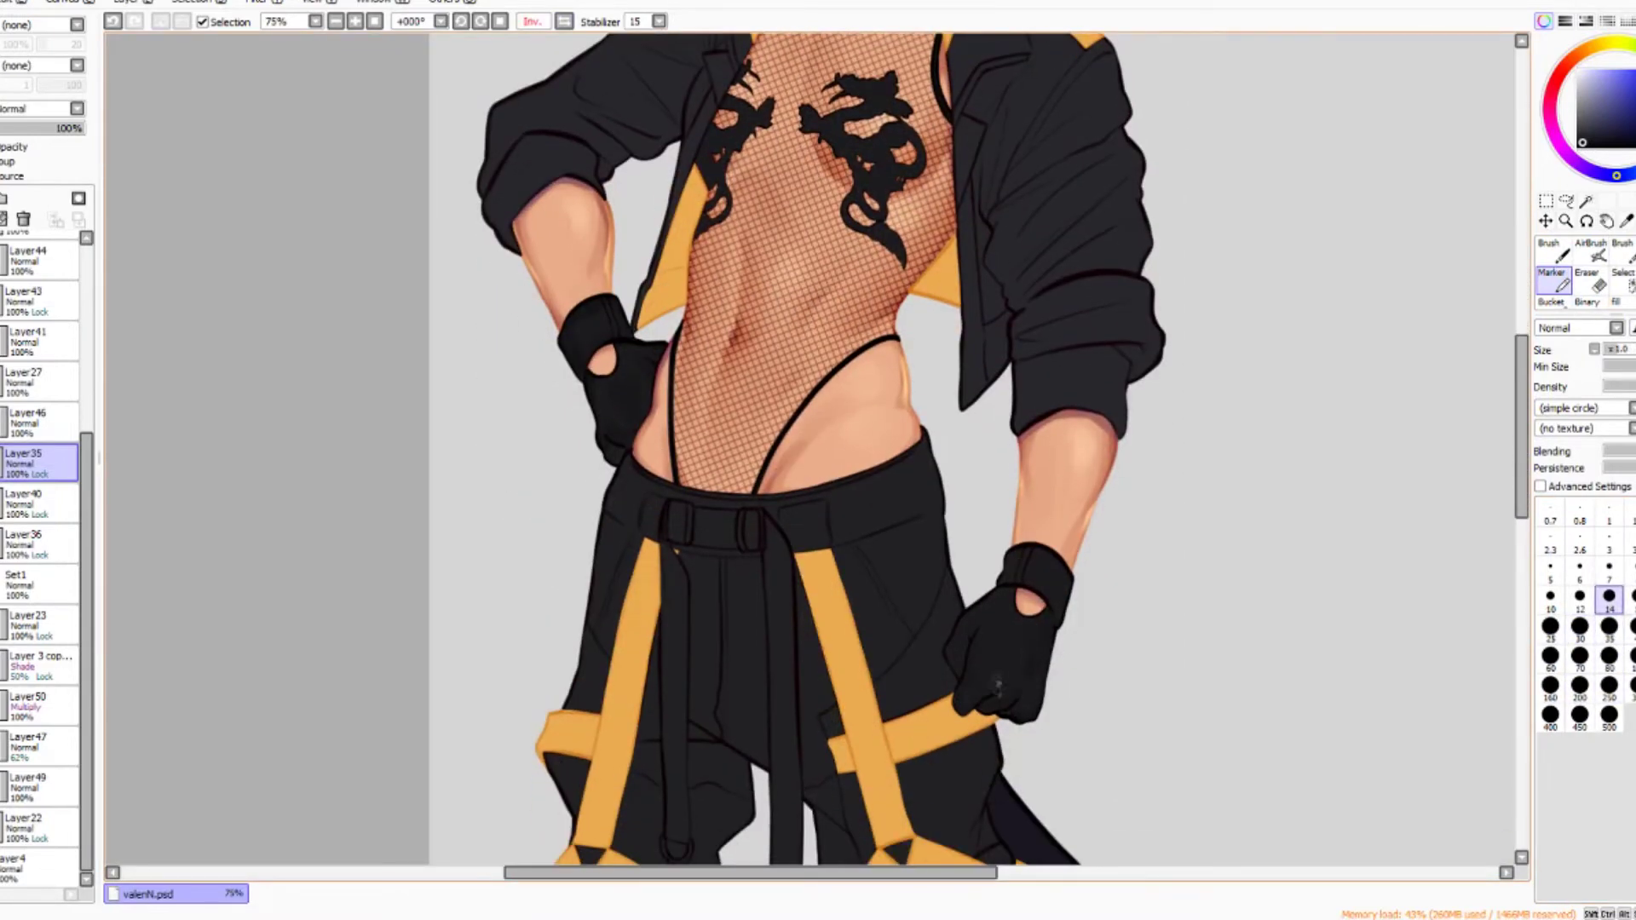
{"action": "key", "text": "h"}
{"action": "scroll", "coordinate": [818, 448], "scroll_direction": "up", "scroll_amount": 4}
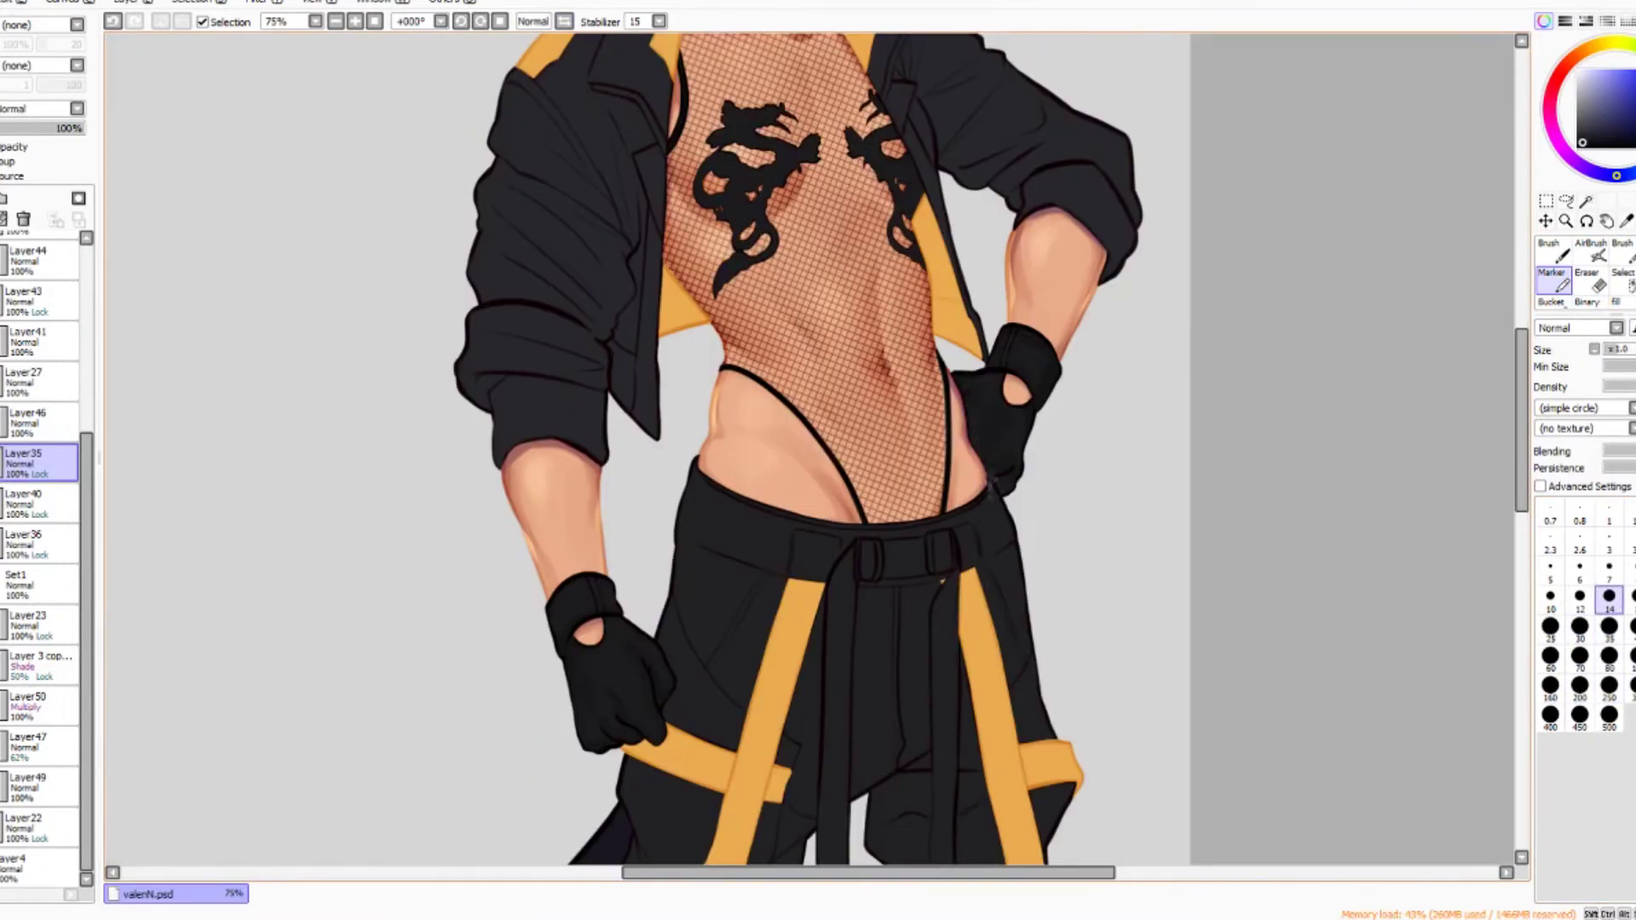
{"action": "left_click", "coordinate": [1580, 627]}
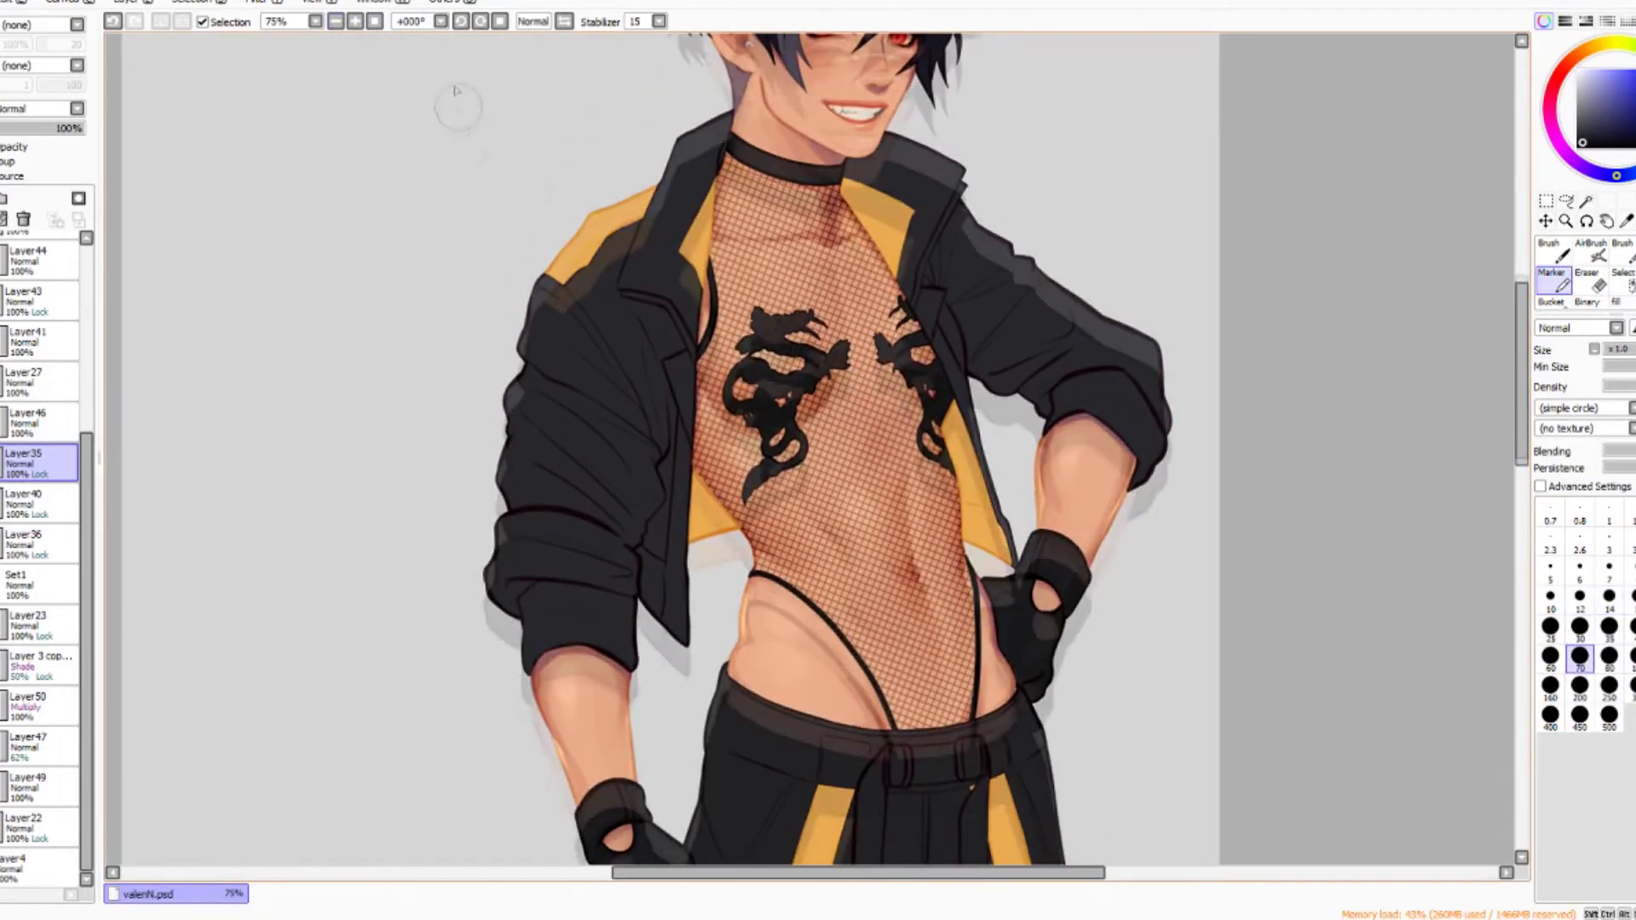
Blend the shading inside the dragon tattoo with the Brush at size 6.
{"action": "key", "text": "h"}
{"action": "key", "text": "b"}
{"action": "scroll", "coordinate": [818, 448], "scroll_direction": "up", "scroll_amount": 2}
{"action": "left_click", "coordinate": [1580, 596]}
{"action": "left_click_drag", "start_coordinate": [818, 448], "coordinate": [848, 422]}
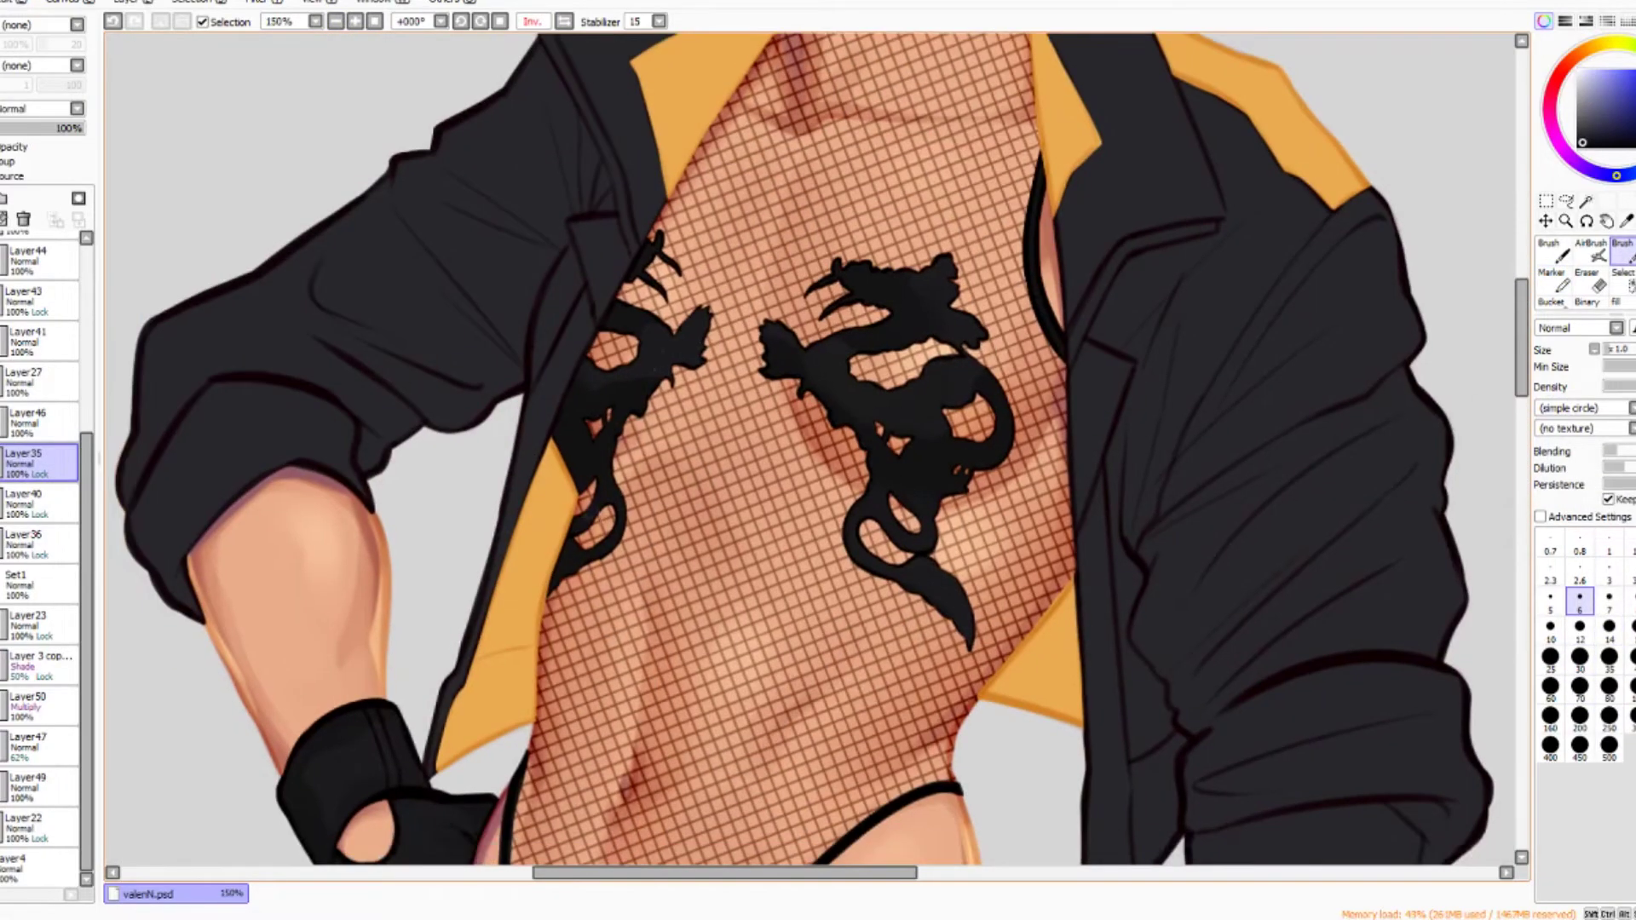
Soften the shading on the lowered hand's glove with the Brush at size 14.
{"action": "key", "text": "h"}
{"action": "scroll", "coordinate": [818, 448], "scroll_direction": "down", "scroll_amount": 2}
{"action": "left_click", "coordinate": [1609, 627]}
{"action": "scroll", "coordinate": [818, 447], "scroll_direction": "down", "scroll_amount": 4}
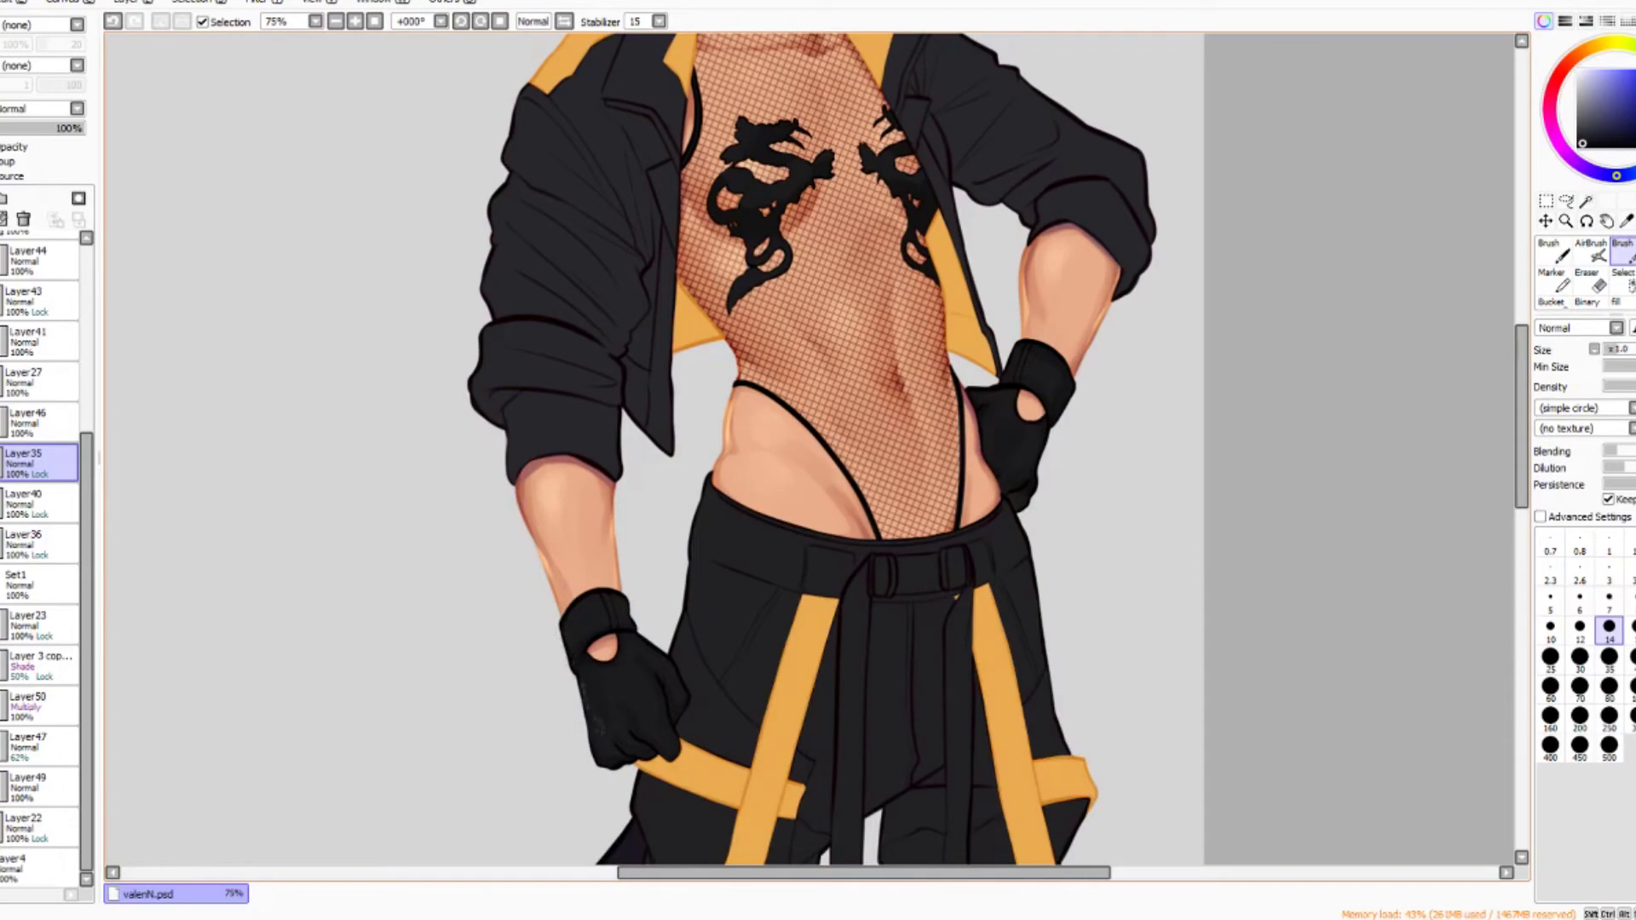
Add a lighter bluish-grey highlight to the choker with the Brush at size 12, checking it mirrored.
{"action": "left_click", "coordinate": [1609, 656]}
{"action": "scroll", "coordinate": [818, 447], "scroll_direction": "up", "scroll_amount": 3}
{"action": "key", "text": "h"}
{"action": "key", "text": "h"}
{"action": "left_click", "coordinate": [1581, 627]}
{"action": "key", "text": "h"}
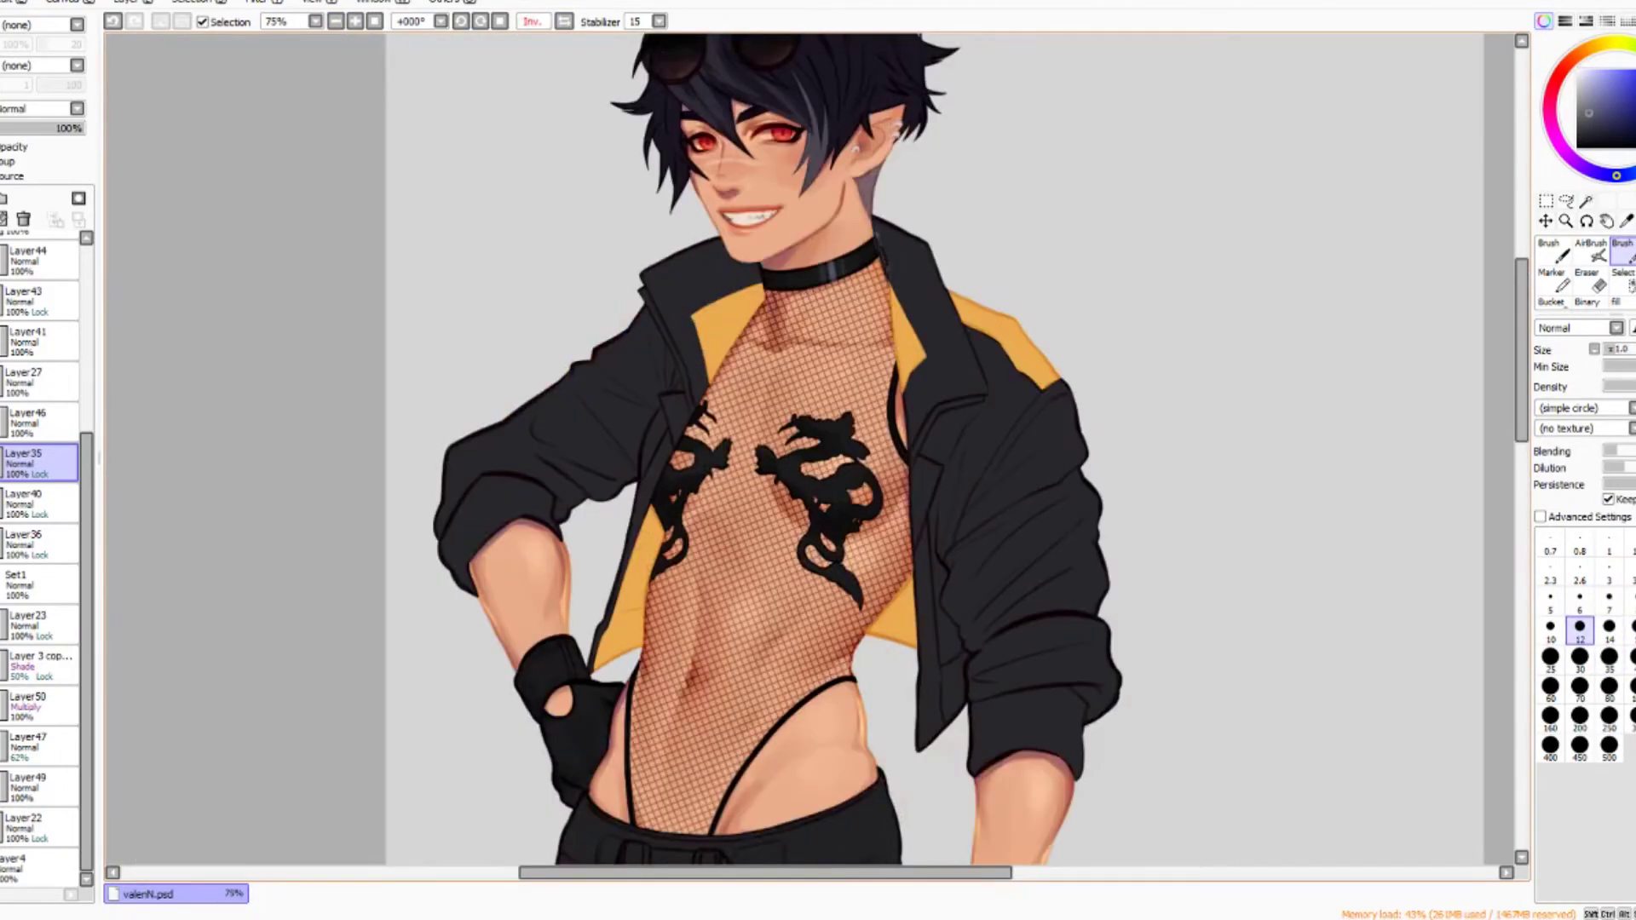
{"action": "key", "text": "h"}
Paint thin bluish-grey edge highlights on the gloves and dragon tattoo with the Brush at size 7.
{"action": "scroll", "coordinate": [818, 447], "scroll_direction": "down", "scroll_amount": 6}
{"action": "left_click", "coordinate": [1580, 657]}
{"action": "key", "text": "bracketleft"}
{"action": "key", "text": "bracketleft"}
{"action": "key", "text": "bracketleft"}
{"action": "key", "text": "bracketleft"}
{"action": "key", "text": "bracketleft"}
{"action": "key", "text": "bracketleft"}
{"action": "key", "text": "bracketleft"}
{"action": "scroll", "coordinate": [733, 566], "scroll_direction": "up", "scroll_amount": 5}
{"action": "left_click_drag", "start_coordinate": [733, 565], "coordinate": [767, 277]}
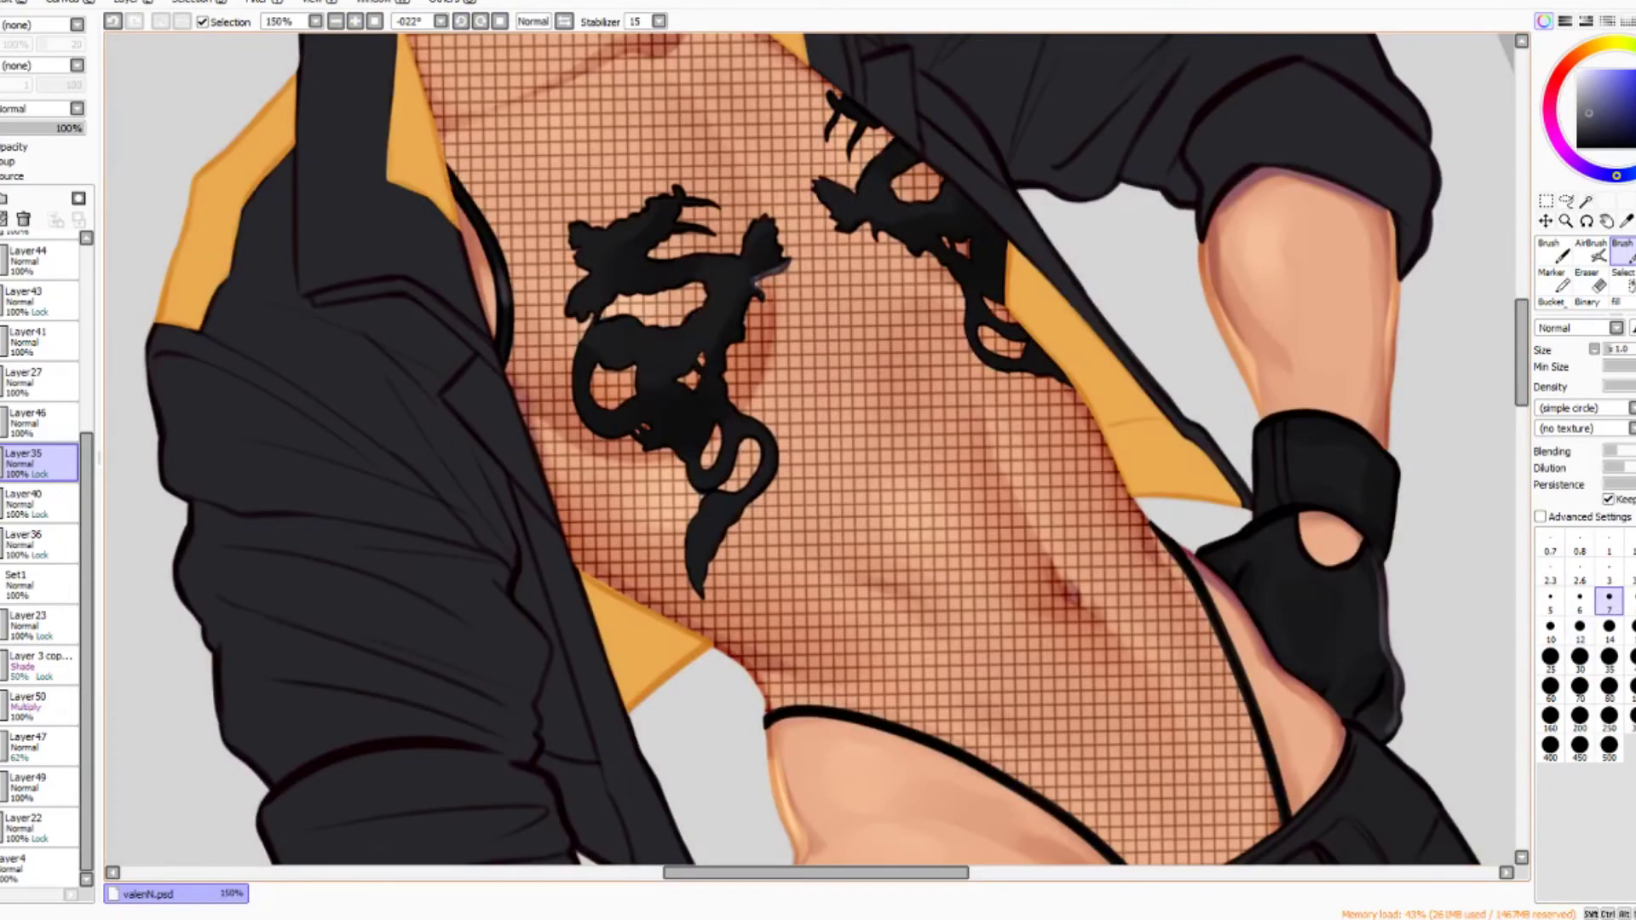
Add broad grey highlights across the dragon tattoo with the Marker at size 35 in mirrored view.
{"action": "key", "text": "Home"}
{"action": "key", "text": "ctrl+minus"}
{"action": "key", "text": "ctrl+minus"}
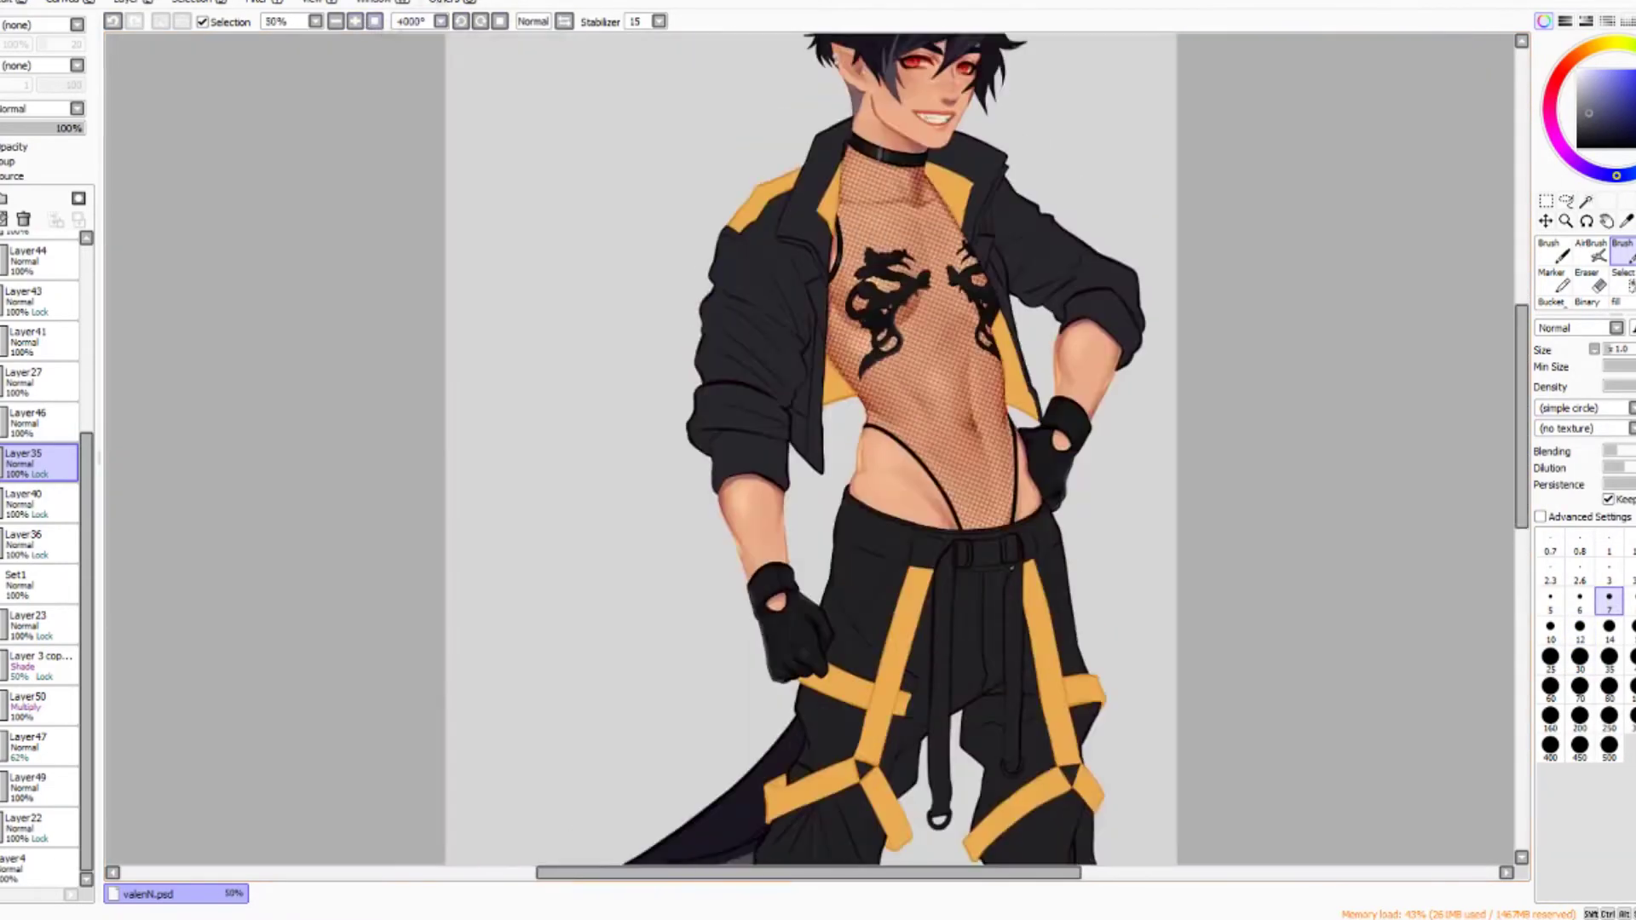
{"action": "key", "text": "ctrl+plus"}
{"action": "key", "text": "h"}
{"action": "key", "text": "m"}
{"action": "scroll", "coordinate": [819, 447], "scroll_direction": "up", "scroll_amount": 1}
{"action": "left_click", "coordinate": [865, 399]}
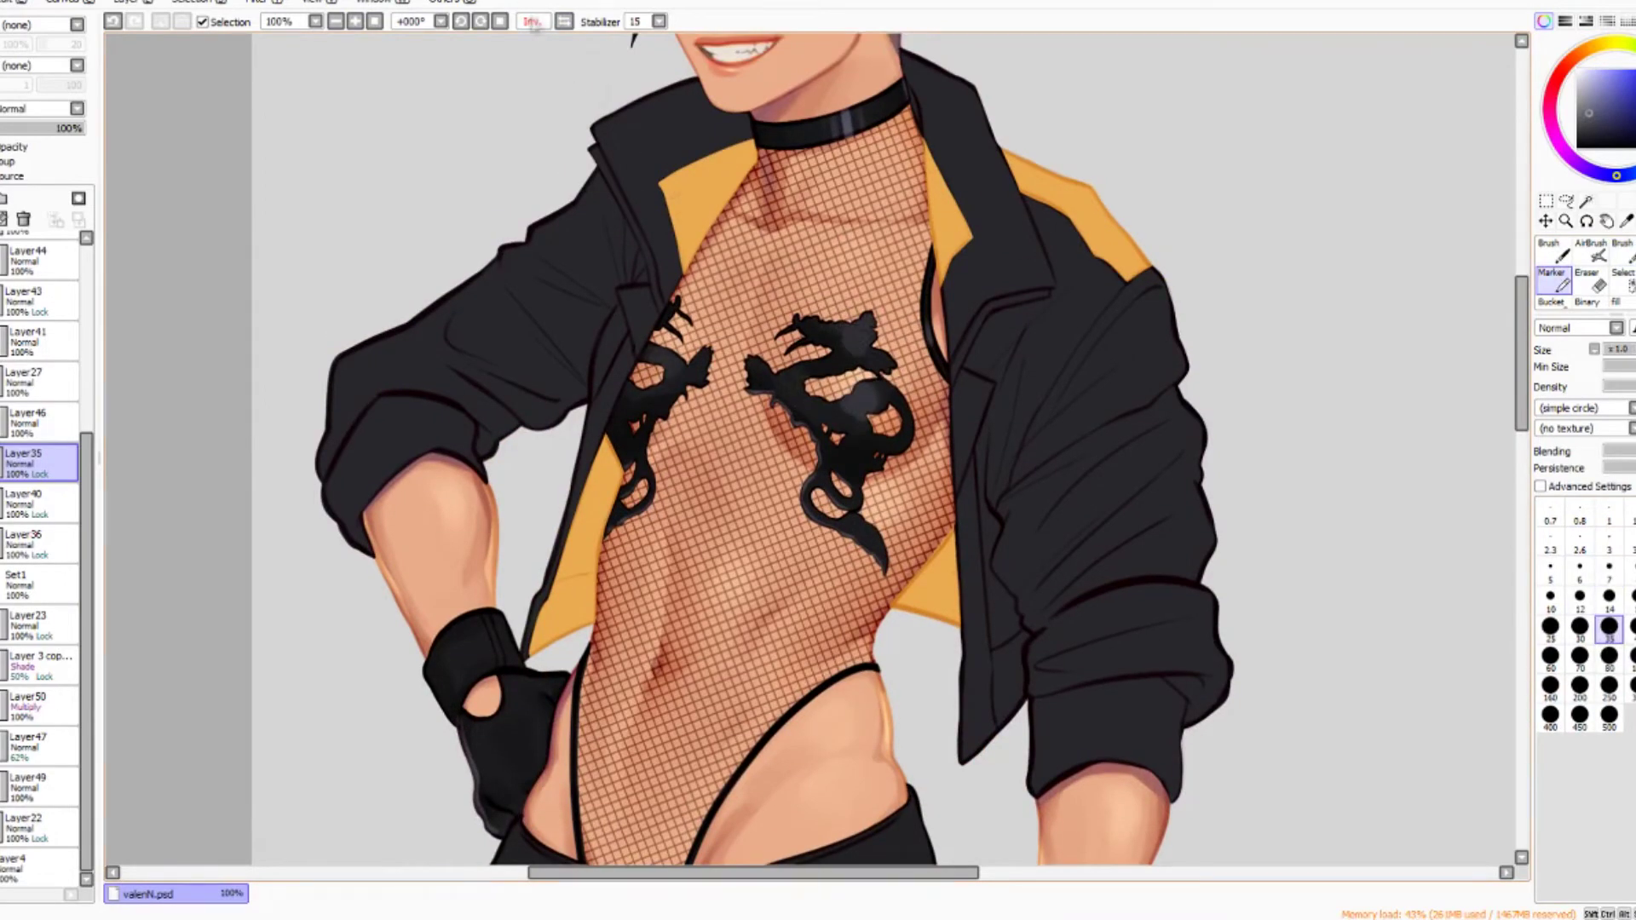
Soften the grey highlights on the dragon tattoo with the Brush at size 14, reducing it to 12 for small touch-ups.
{"action": "key", "text": "h"}
{"action": "key", "text": "ctrl+minus"}
{"action": "key", "text": "ctrl+plus"}
{"action": "key", "text": "b"}
{"action": "scroll", "coordinate": [818, 447], "scroll_direction": "up", "scroll_amount": 1}
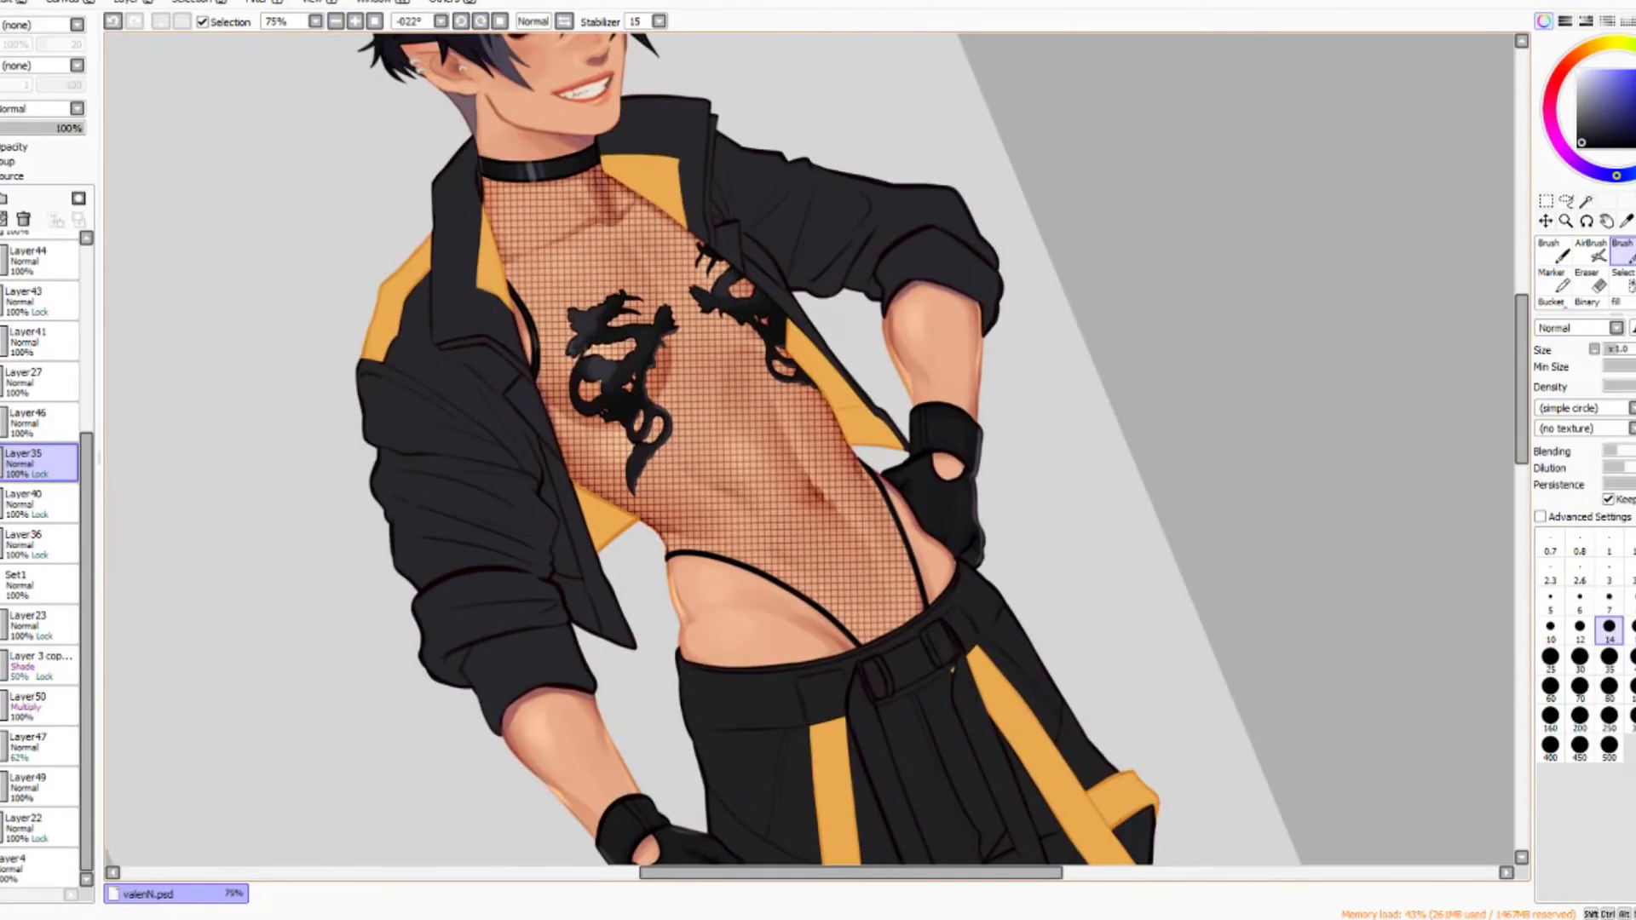
{"action": "key", "text": "Home"}
{"action": "scroll", "coordinate": [818, 447], "scroll_direction": "down", "scroll_amount": 10}
{"action": "key", "text": "bracketleft"}
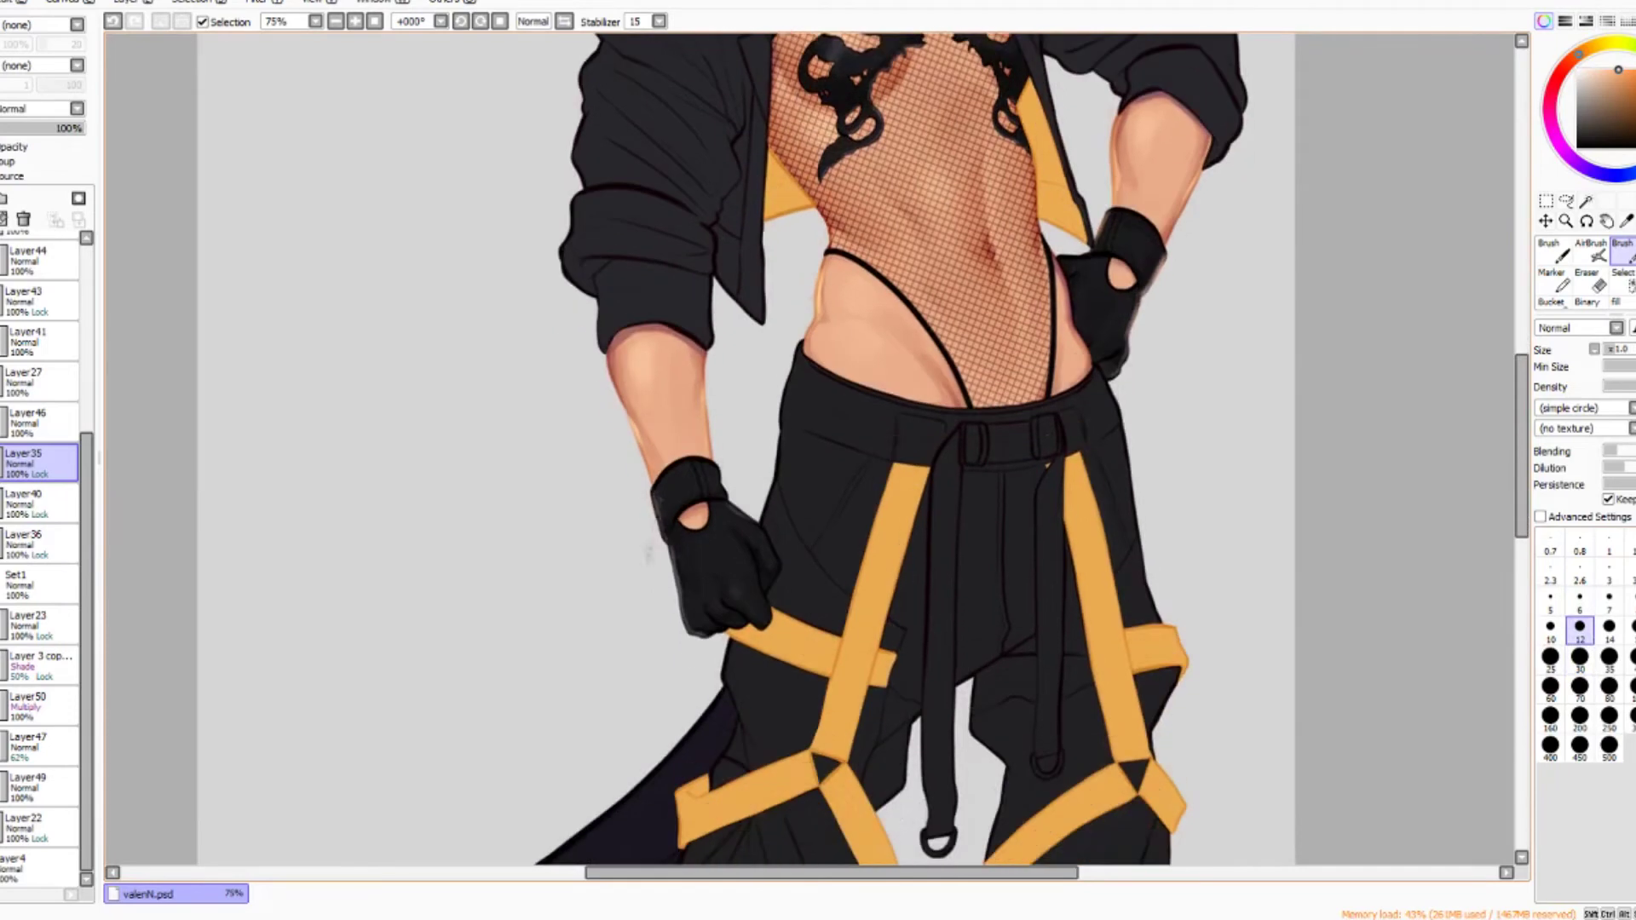
Merge Layer46 down into the glove and tattoo layer, Layer35.
{"action": "key", "text": "ctrl+minus"}
{"action": "key", "text": "ctrl+minus"}
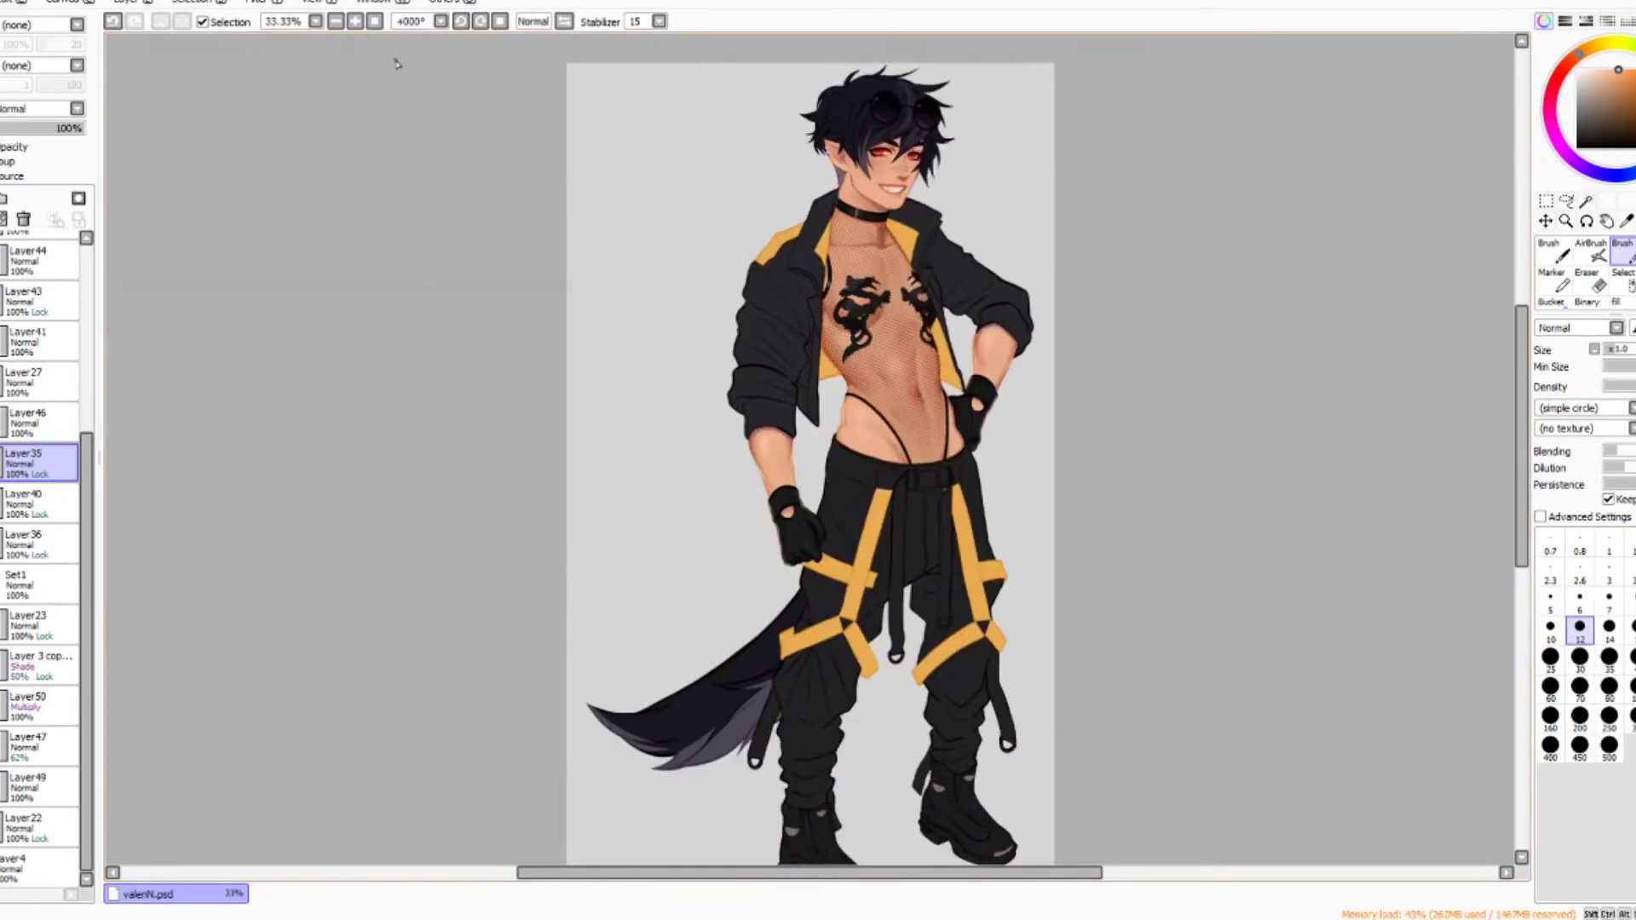
{"action": "key", "text": "ctrl+e"}
{"action": "key", "text": "b"}
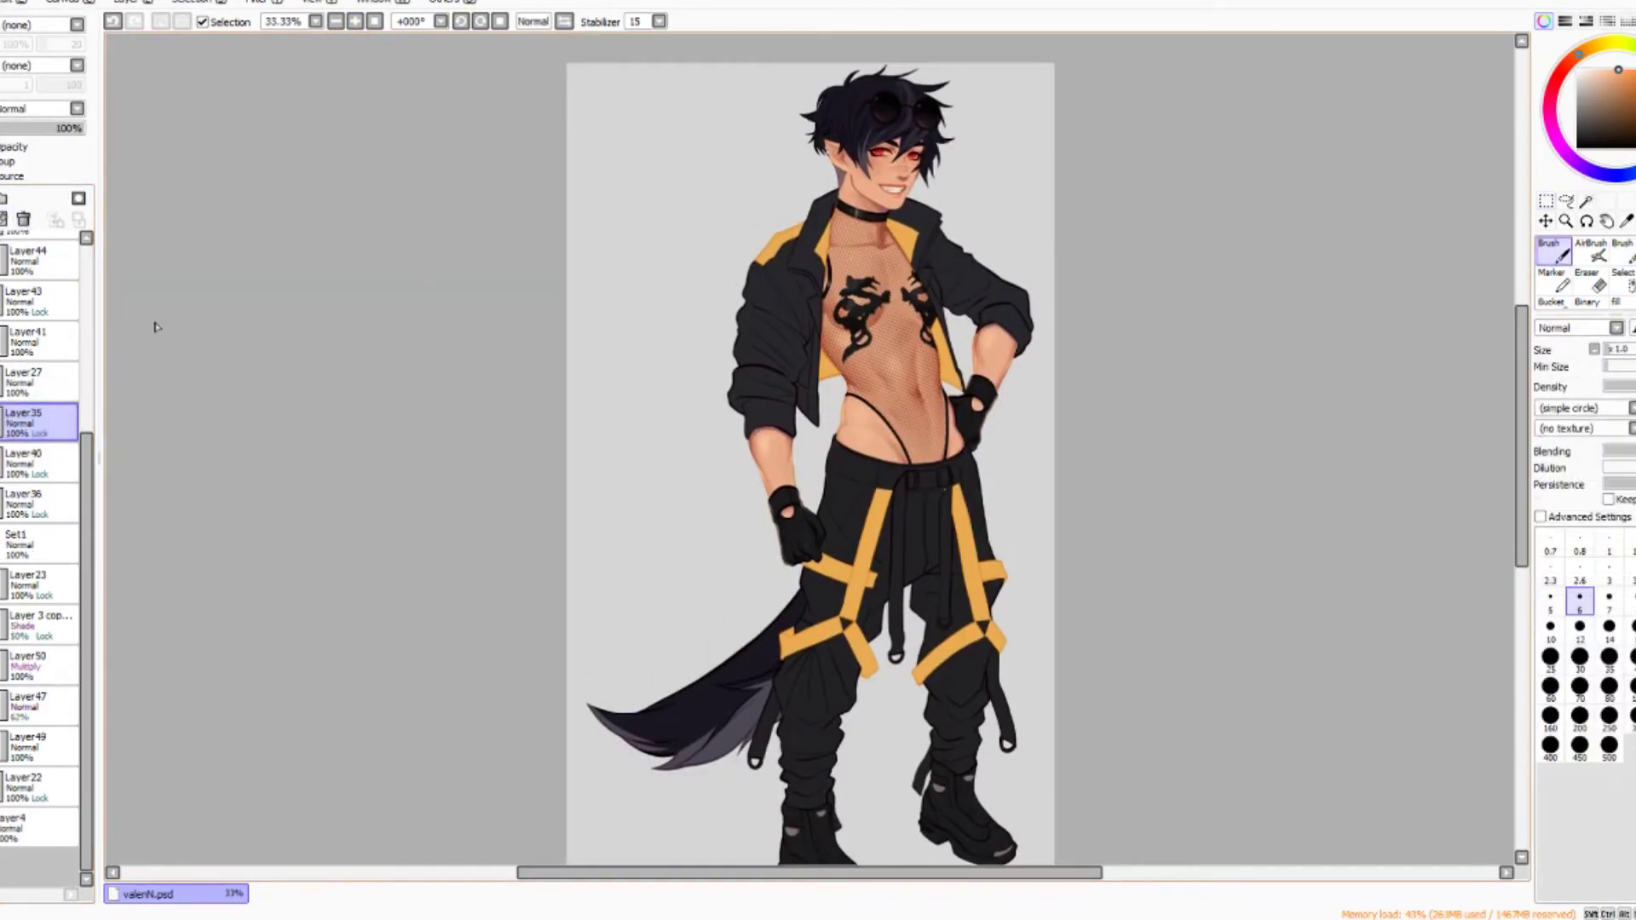
Lock Layer27's transparency and block in the black jacket's fold shading with the Marker at size 30, checking it mirrored.
{"action": "left_click", "coordinate": [39, 381]}
{"action": "key", "text": "ctrl+plus"}
{"action": "left_click", "coordinate": [1551, 279]}
{"action": "mouse_move", "coordinate": [656, 558]}
{"action": "left_mouse_down"}
{"action": "mouse_move", "coordinate": [742, 522]}
{"action": "mouse_move", "coordinate": [724, 430]}
{"action": "mouse_move", "coordinate": [763, 545]}
{"action": "left_mouse_up"}
{"action": "key", "text": "h"}
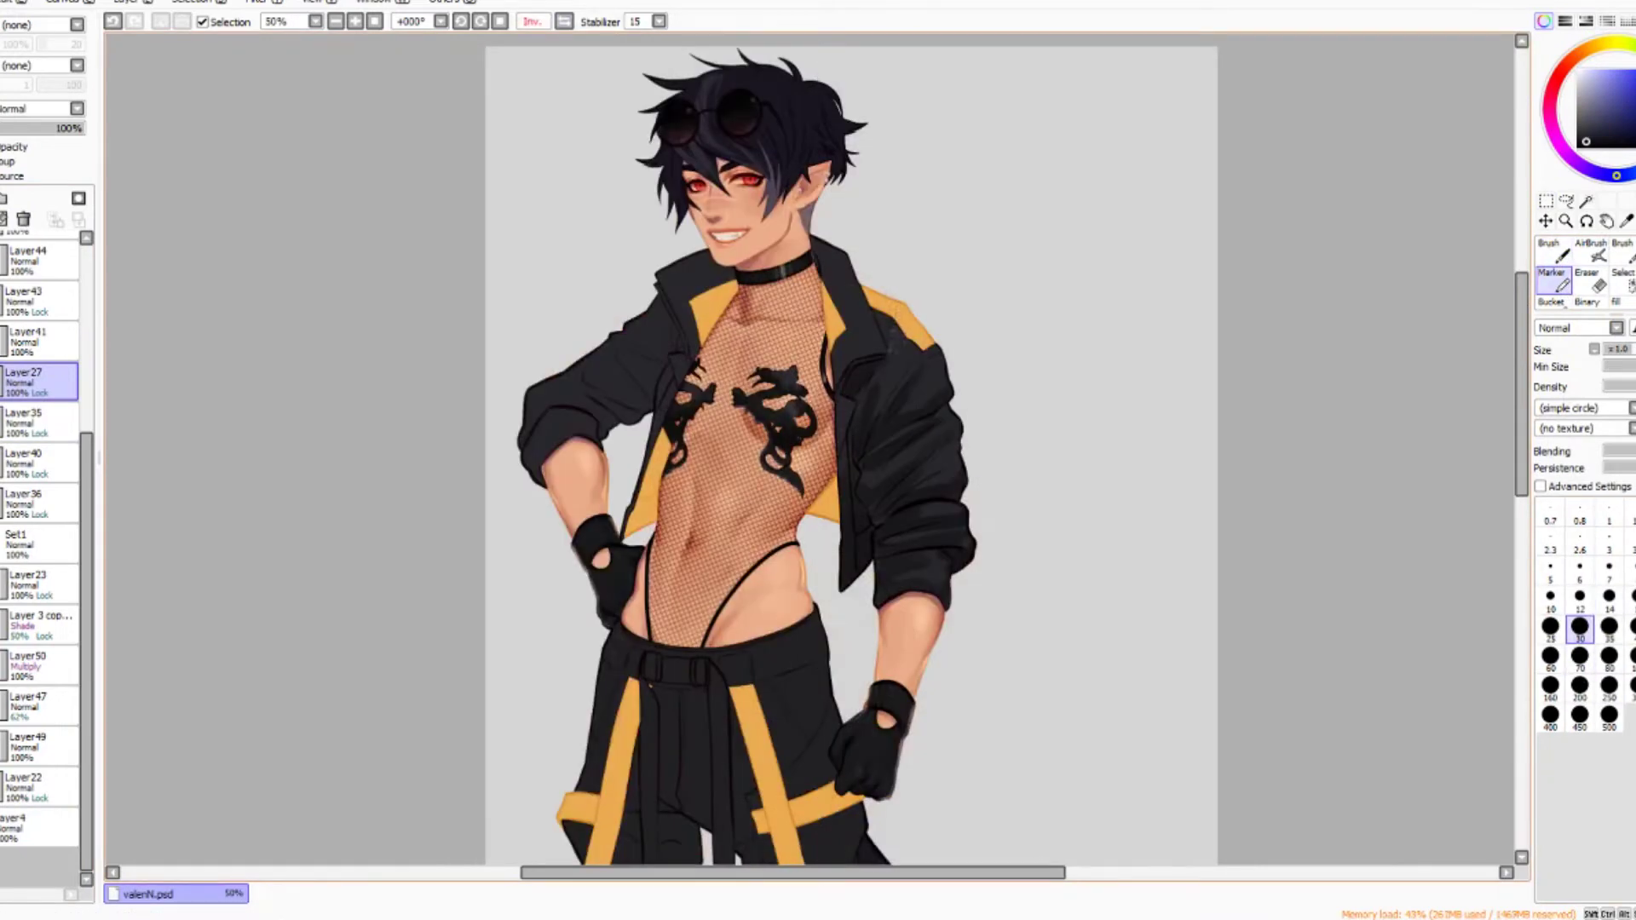
{"action": "key", "text": "h"}
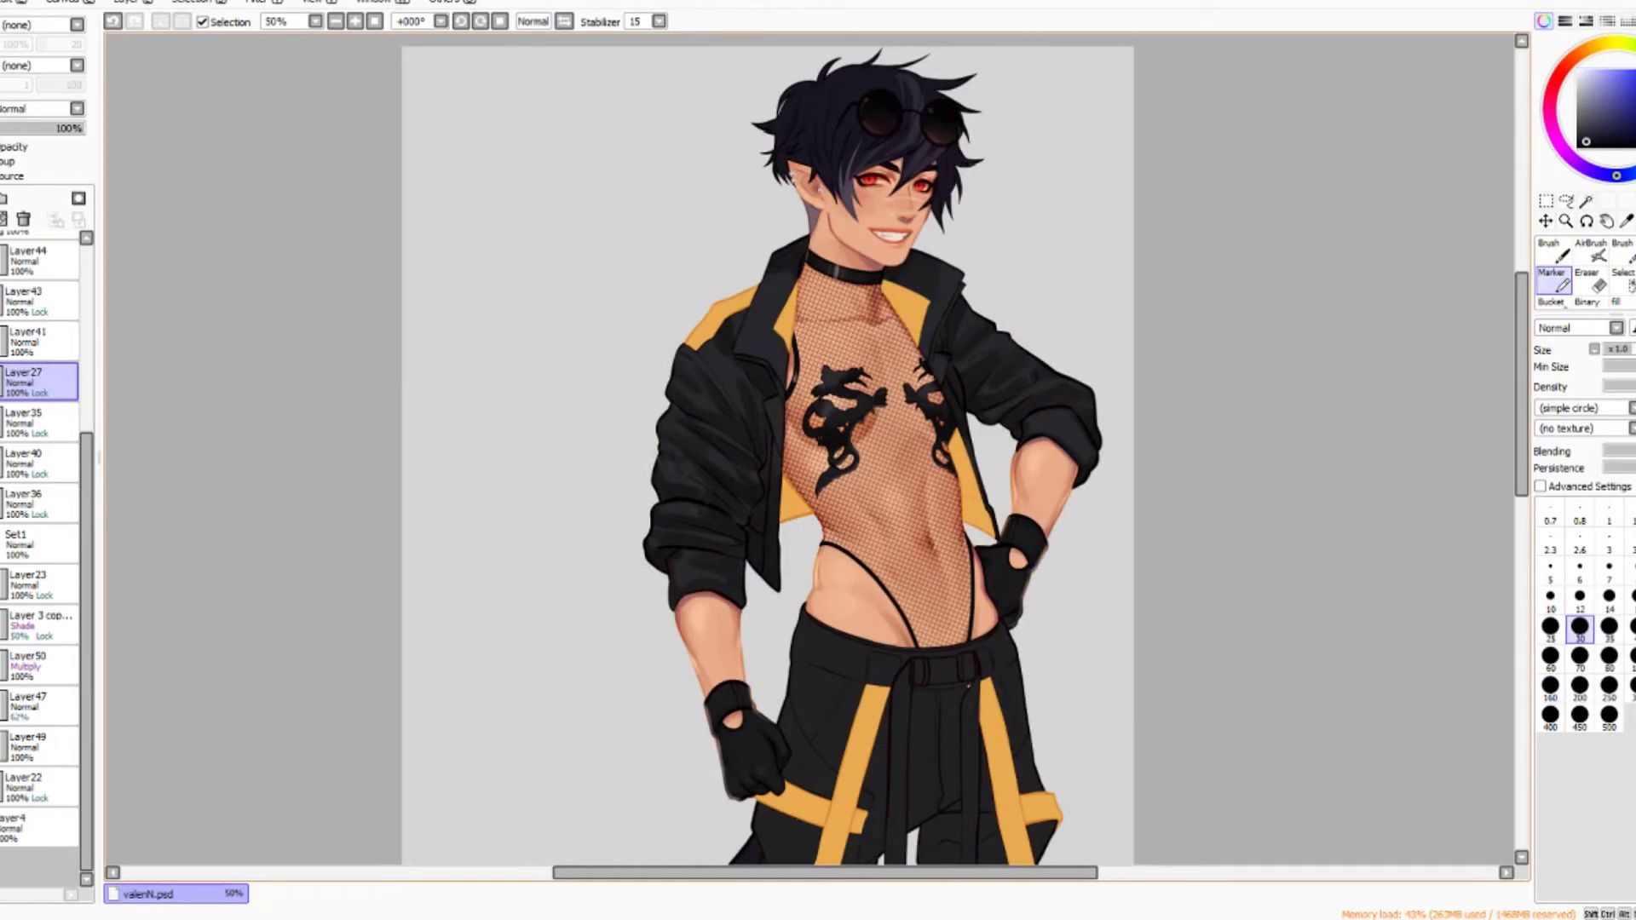
{"action": "key", "text": "h"}
{"action": "key", "text": "h"}
Blend the fold shading on the jacket's sleeves with the Brush, varying its size from 14 to 30 and checking the mirrored view.
{"action": "key", "text": "b"}
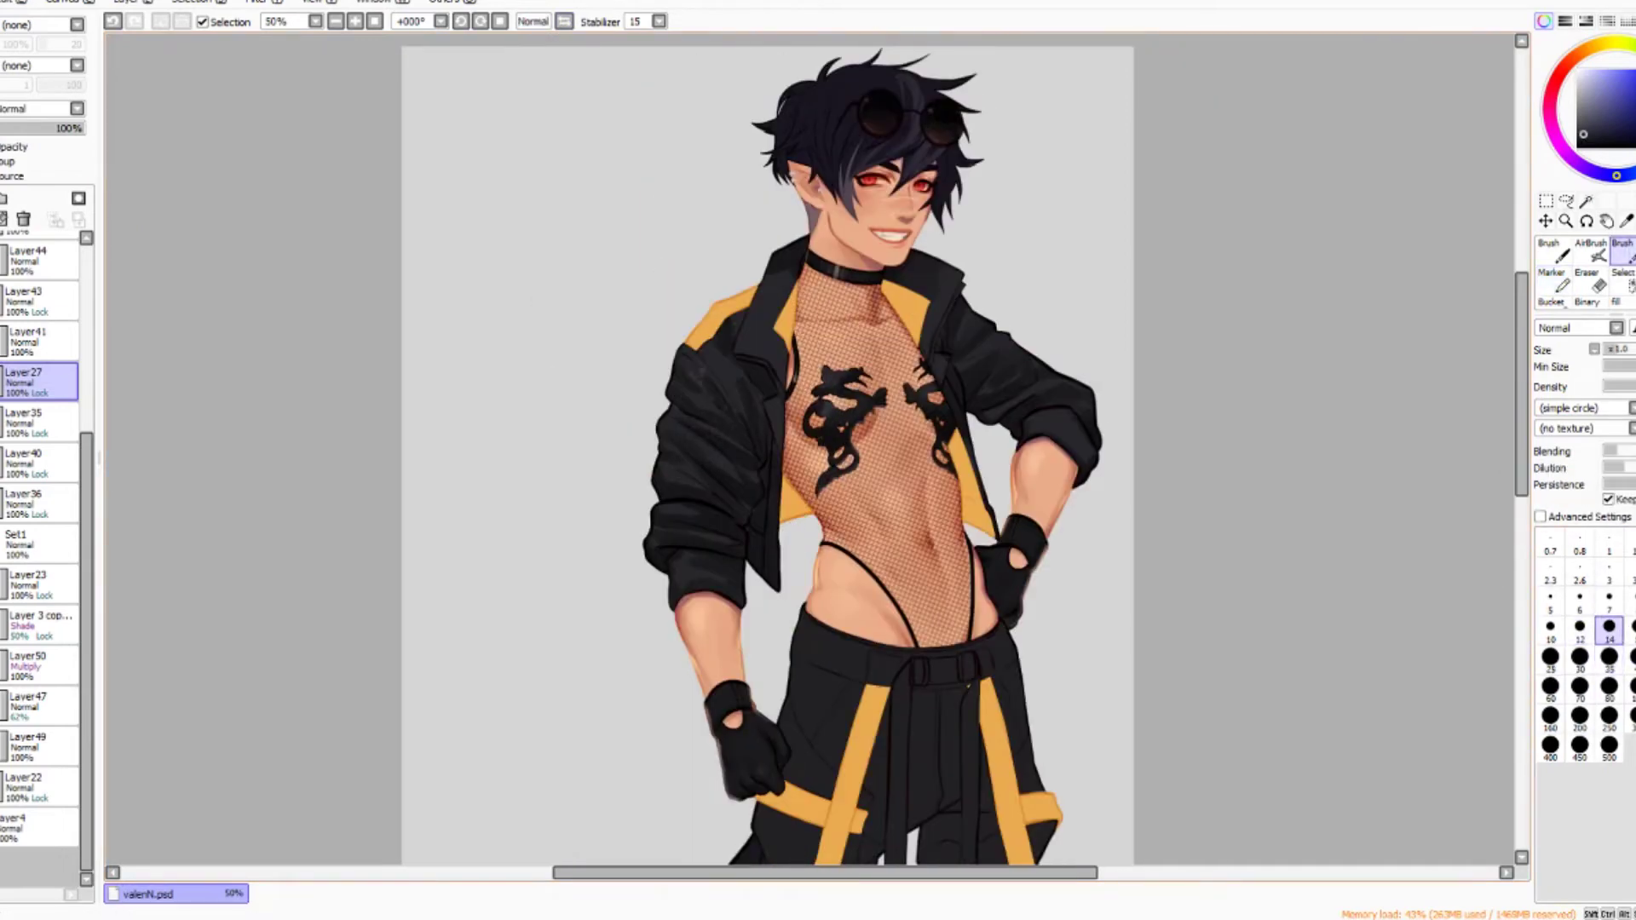
{"action": "key", "text": "bracketright"}
{"action": "key", "text": "bracketright"}
{"action": "key", "text": "bracketright"}
{"action": "key", "text": "bracketright"}
{"action": "key", "text": "h"}
{"action": "key", "text": "h"}
{"action": "key", "text": "bracketleft"}
{"action": "key", "text": "bracketleft"}
{"action": "key", "text": "bracketright"}
{"action": "key", "text": "bracketleft"}
{"action": "key", "text": "bracketright"}
{"action": "key", "text": "bracketright"}
{"action": "key", "text": "bracketright"}
{"action": "key", "text": "bracketright"}
{"action": "key", "text": "h"}
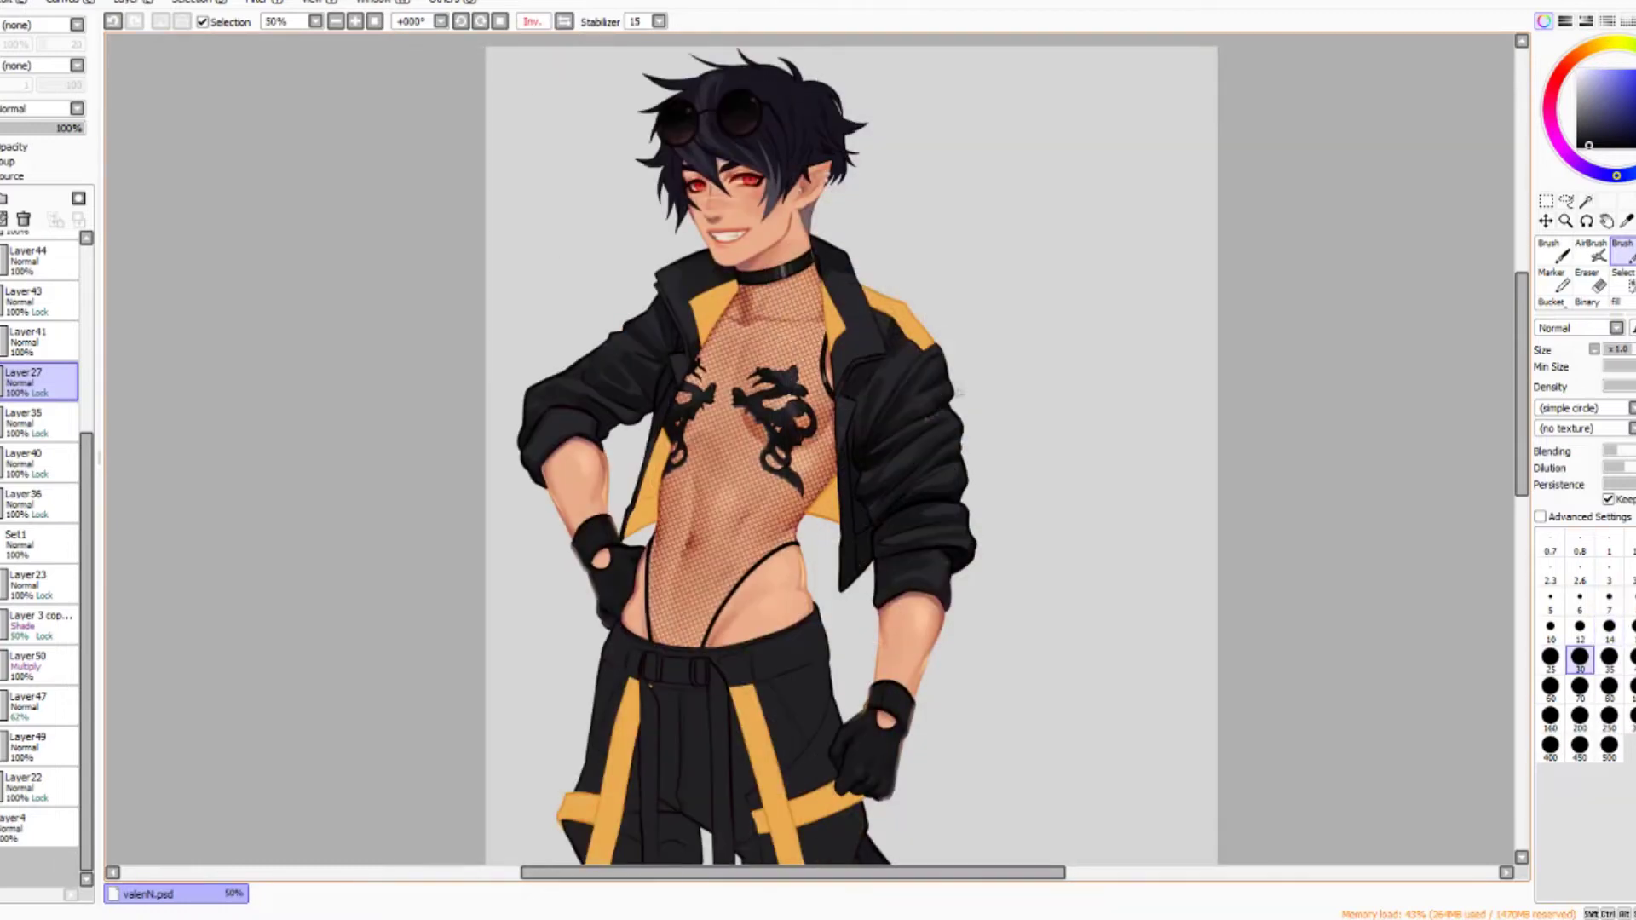
Refine the smaller folds on the jacket's sleeves with the Brush at size 14.
{"action": "key", "text": "bracketleft"}
{"action": "key", "text": "bracketleft"}
{"action": "key", "text": "bracketleft"}
{"action": "key", "text": "h"}
{"action": "key", "text": "bracketright"}
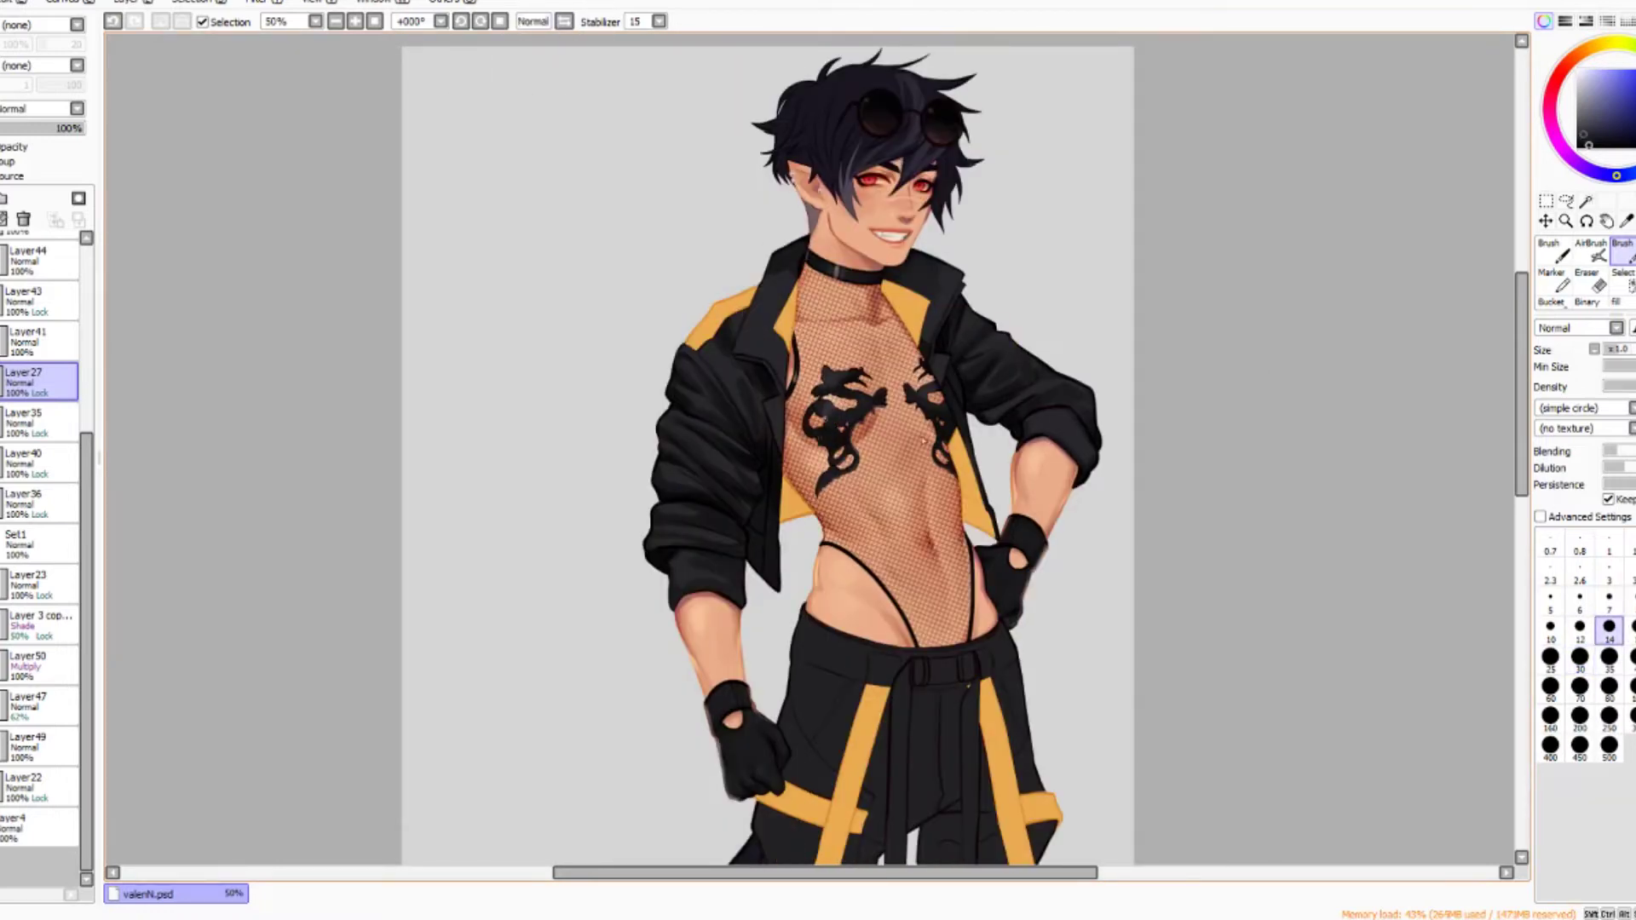
Smooth the broader light and dark areas of the jacket with the Brush at size 35.
{"action": "key", "text": "h"}
{"action": "key", "text": "h"}
{"action": "key", "text": "bracketright"}
{"action": "key", "text": "bracketright"}
{"action": "key", "text": "bracketright"}
{"action": "key", "text": "bracketright"}
{"action": "key", "text": "bracketright"}
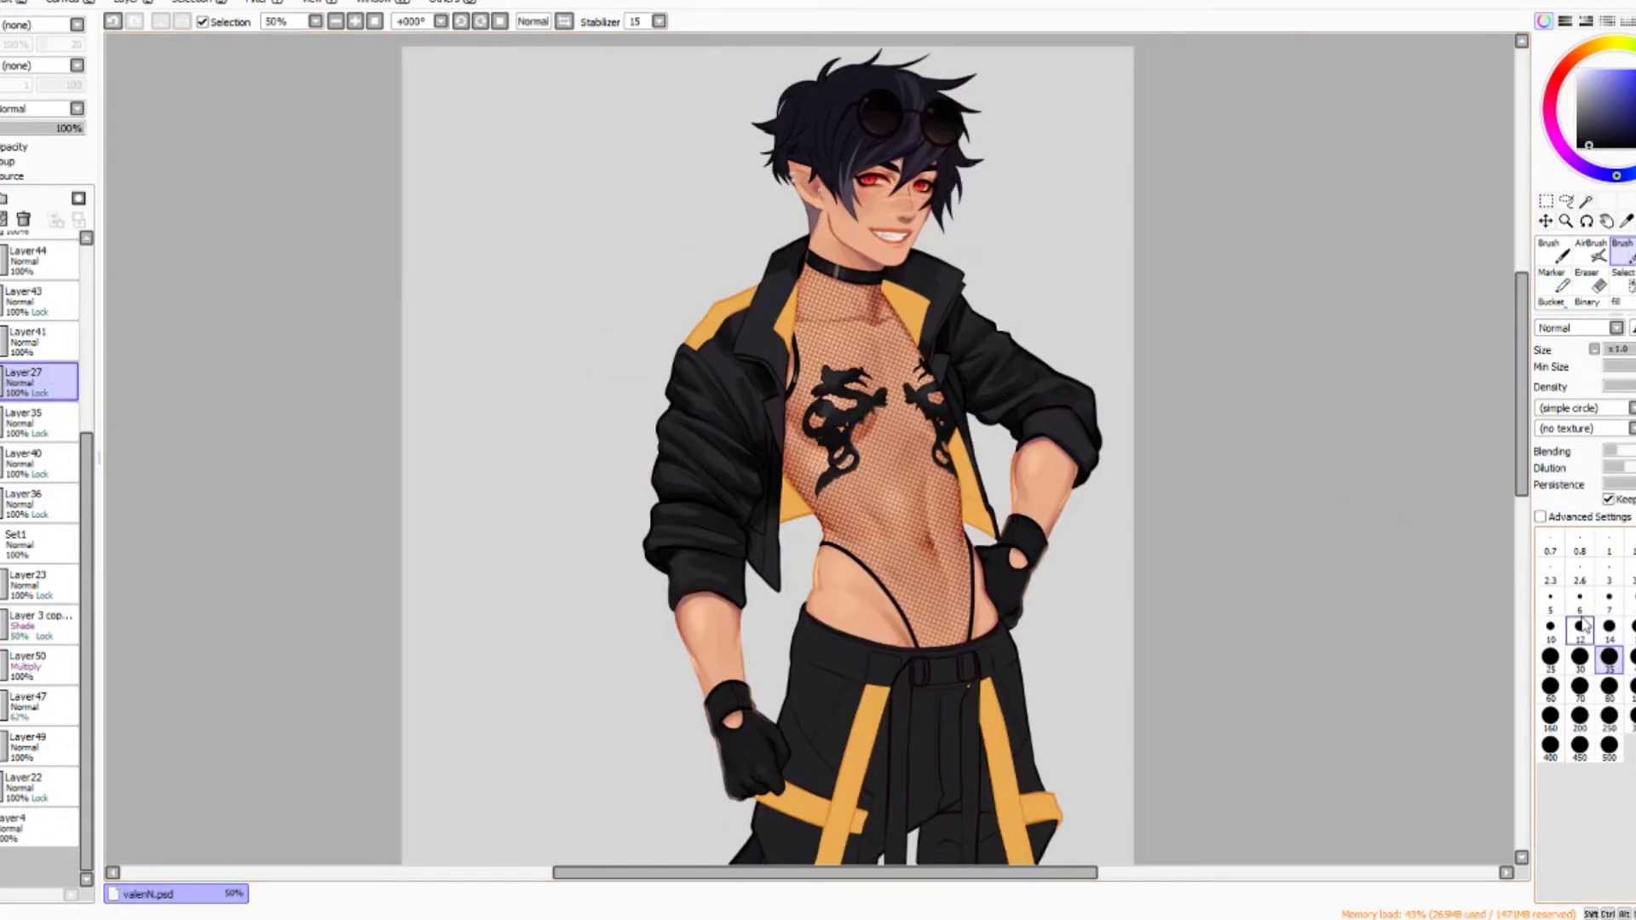
Sharpen the thin fold edges on the jacket with the Brush at size 12 and smaller, comparing both canvas orientations.
{"action": "key", "text": "h"}
{"action": "key", "text": "bracketleft"}
{"action": "key", "text": "bracketleft"}
{"action": "key", "text": "bracketleft"}
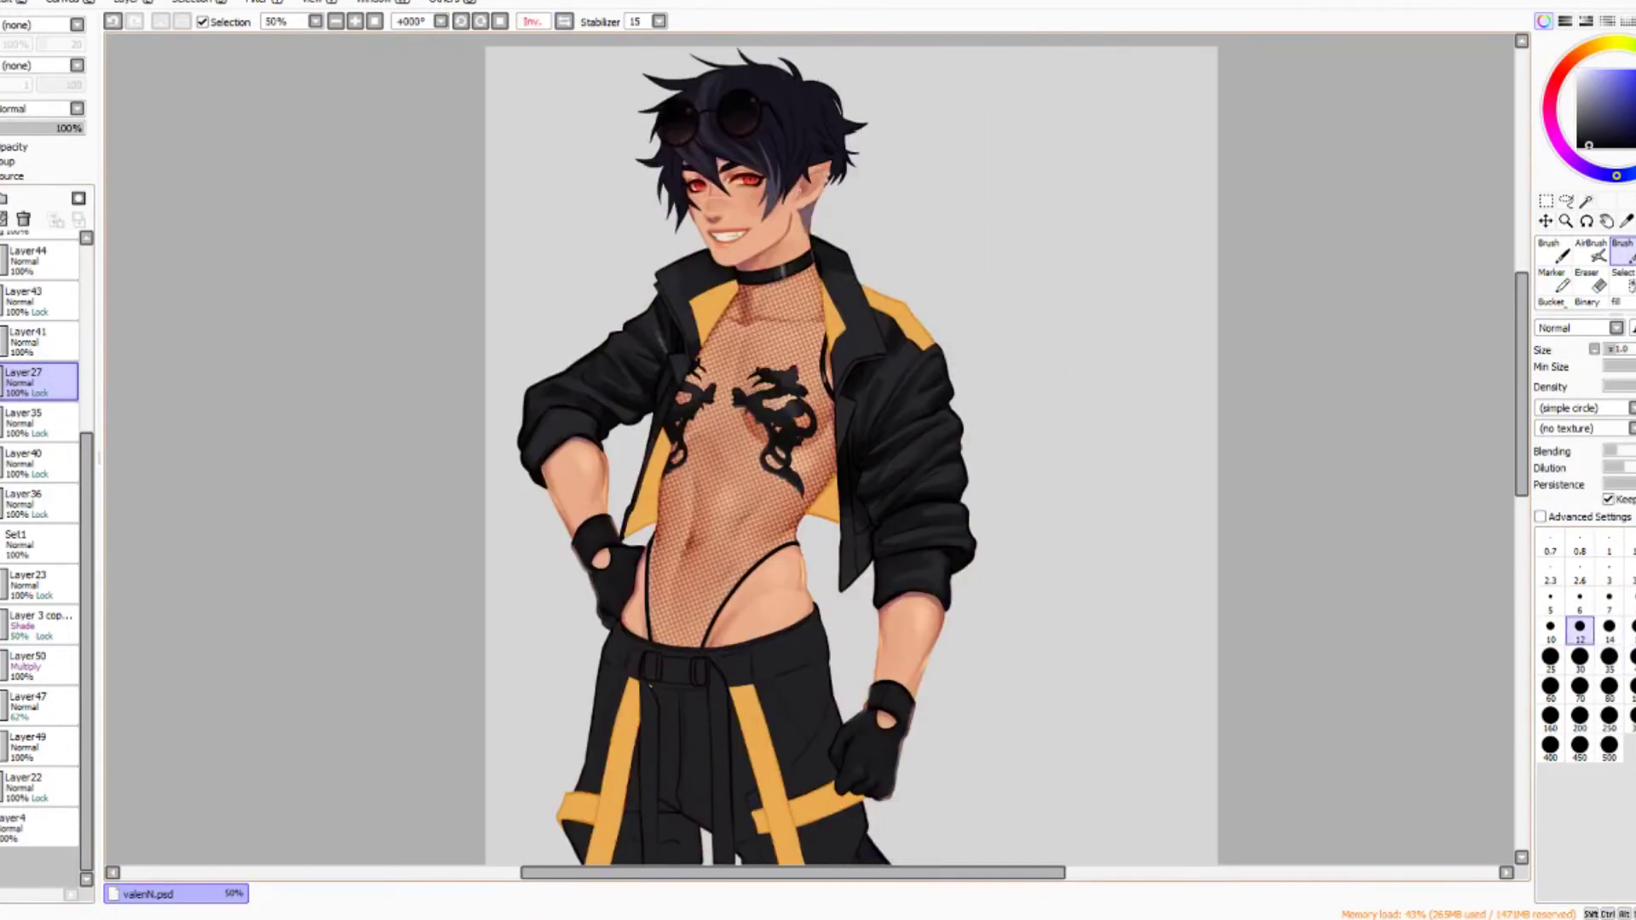
{"action": "key", "text": "h"}
{"action": "key", "text": "bracketleft"}
{"action": "key", "text": "bracketleft"}
{"action": "key", "text": "bracketleft"}
{"action": "key", "text": "h"}
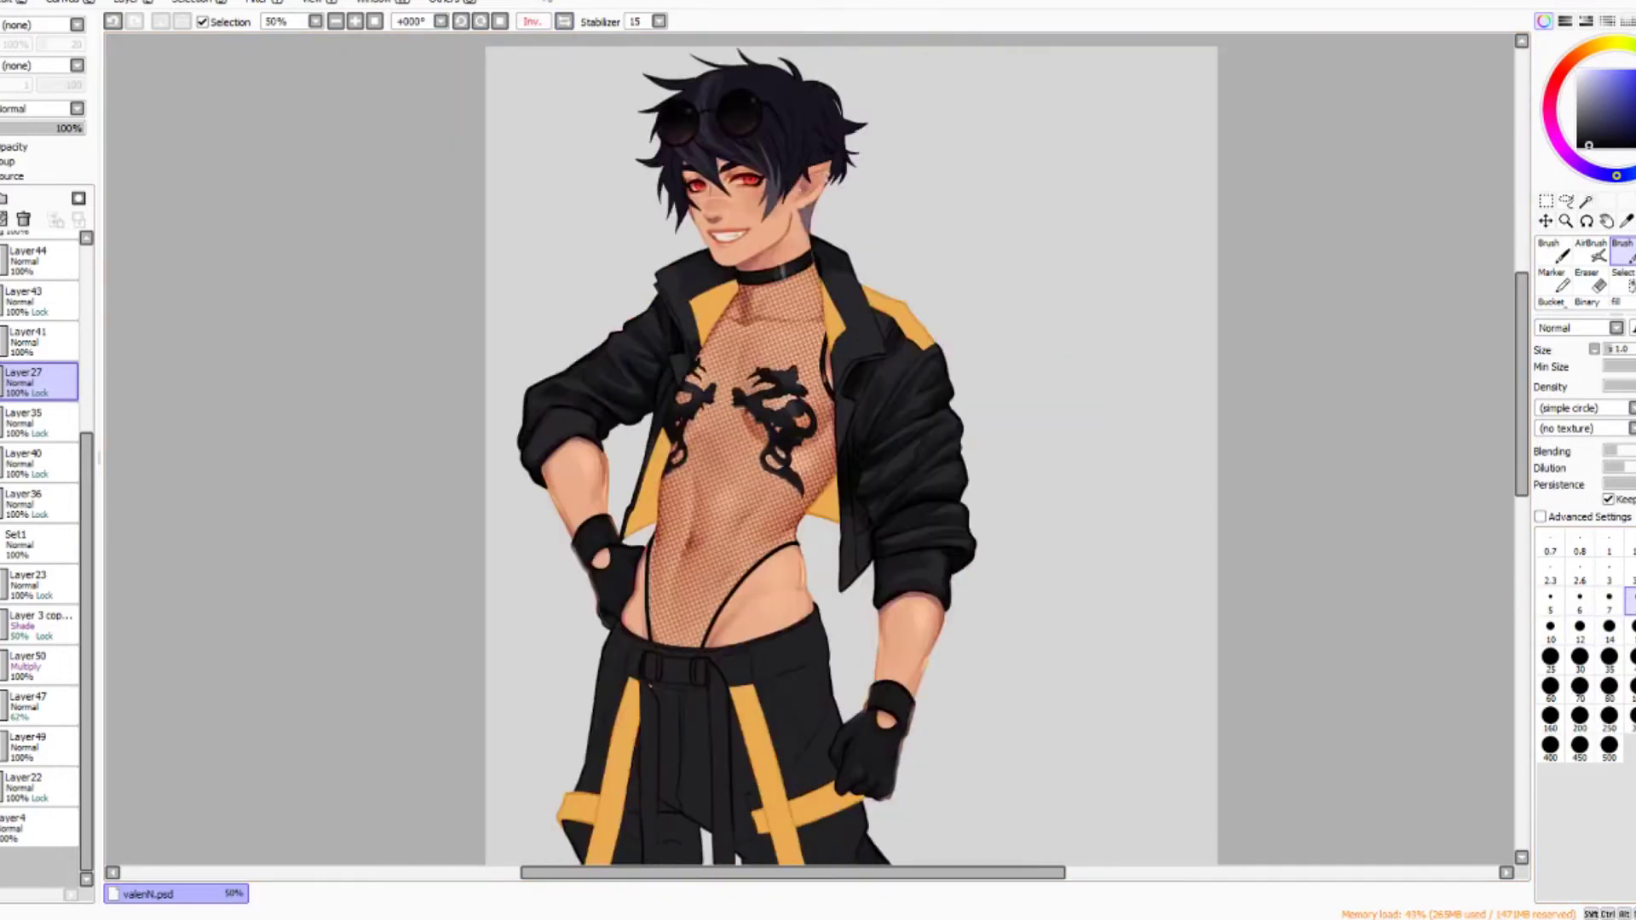
Paint bluish-grey highlights on the jacket's collar and lapels with the Marker at size 70.
{"action": "key", "text": "End"}
{"action": "key", "text": "End"}
{"action": "key", "text": "End"}
{"action": "key", "text": "m"}
{"action": "key", "text": "h"}
{"action": "key", "text": "Delete"}
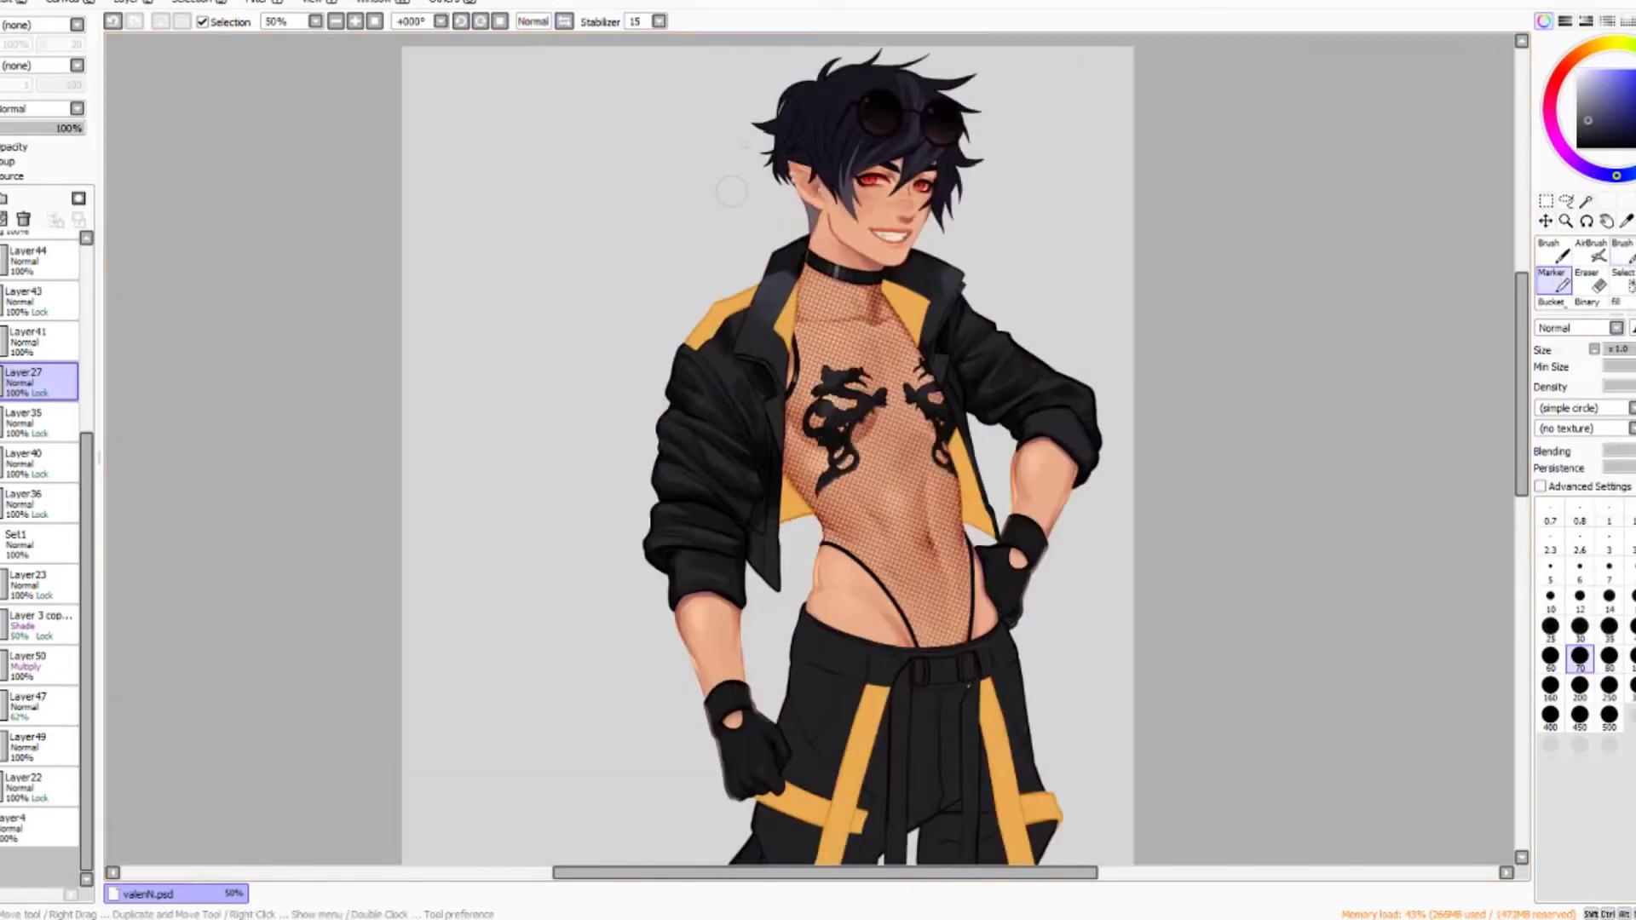
Blend the collar and lapel highlights with the Brush and refine them with the Marker at size 30.
{"action": "key", "text": "b"}
{"action": "key", "text": "h"}
{"action": "key", "text": "h"}
{"action": "key", "text": "m"}
{"action": "key", "text": "h"}
{"action": "key", "text": "End"}
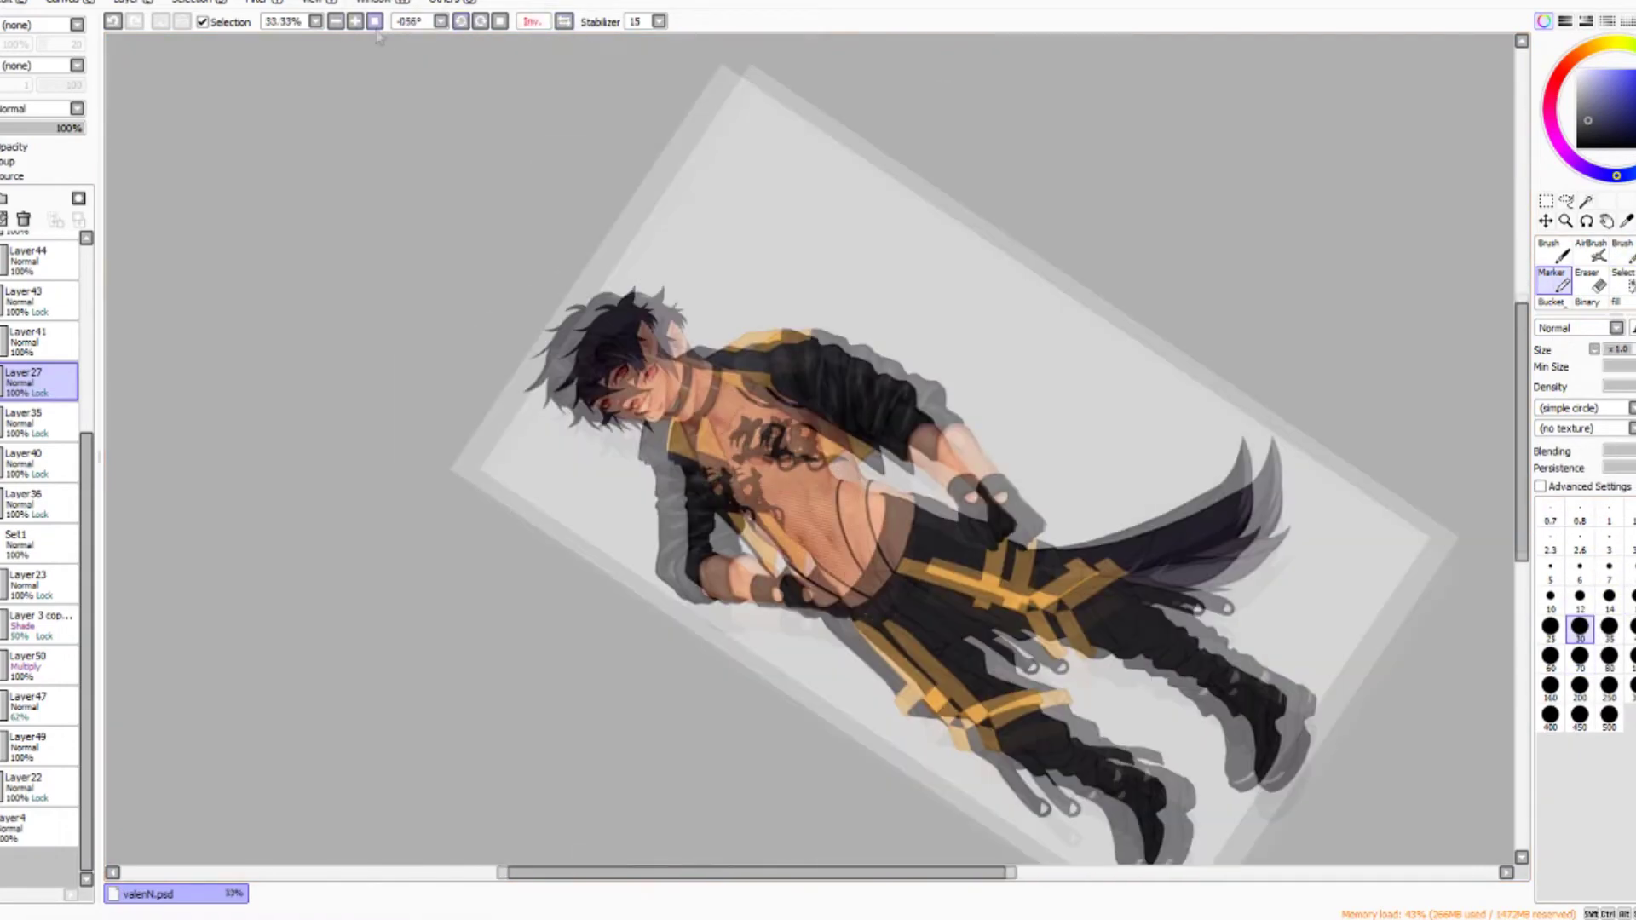
Add a new layer above Layer27 and paint lighter grey highlights on the jacket with the Marker at sizes 35 and 30.
{"action": "key", "text": "ctrl+plus"}
{"action": "key", "text": "Delete"}
{"action": "key", "text": "b"}
{"action": "scroll", "coordinate": [818, 448], "scroll_direction": "up", "scroll_amount": 2}
{"action": "key", "text": "m"}
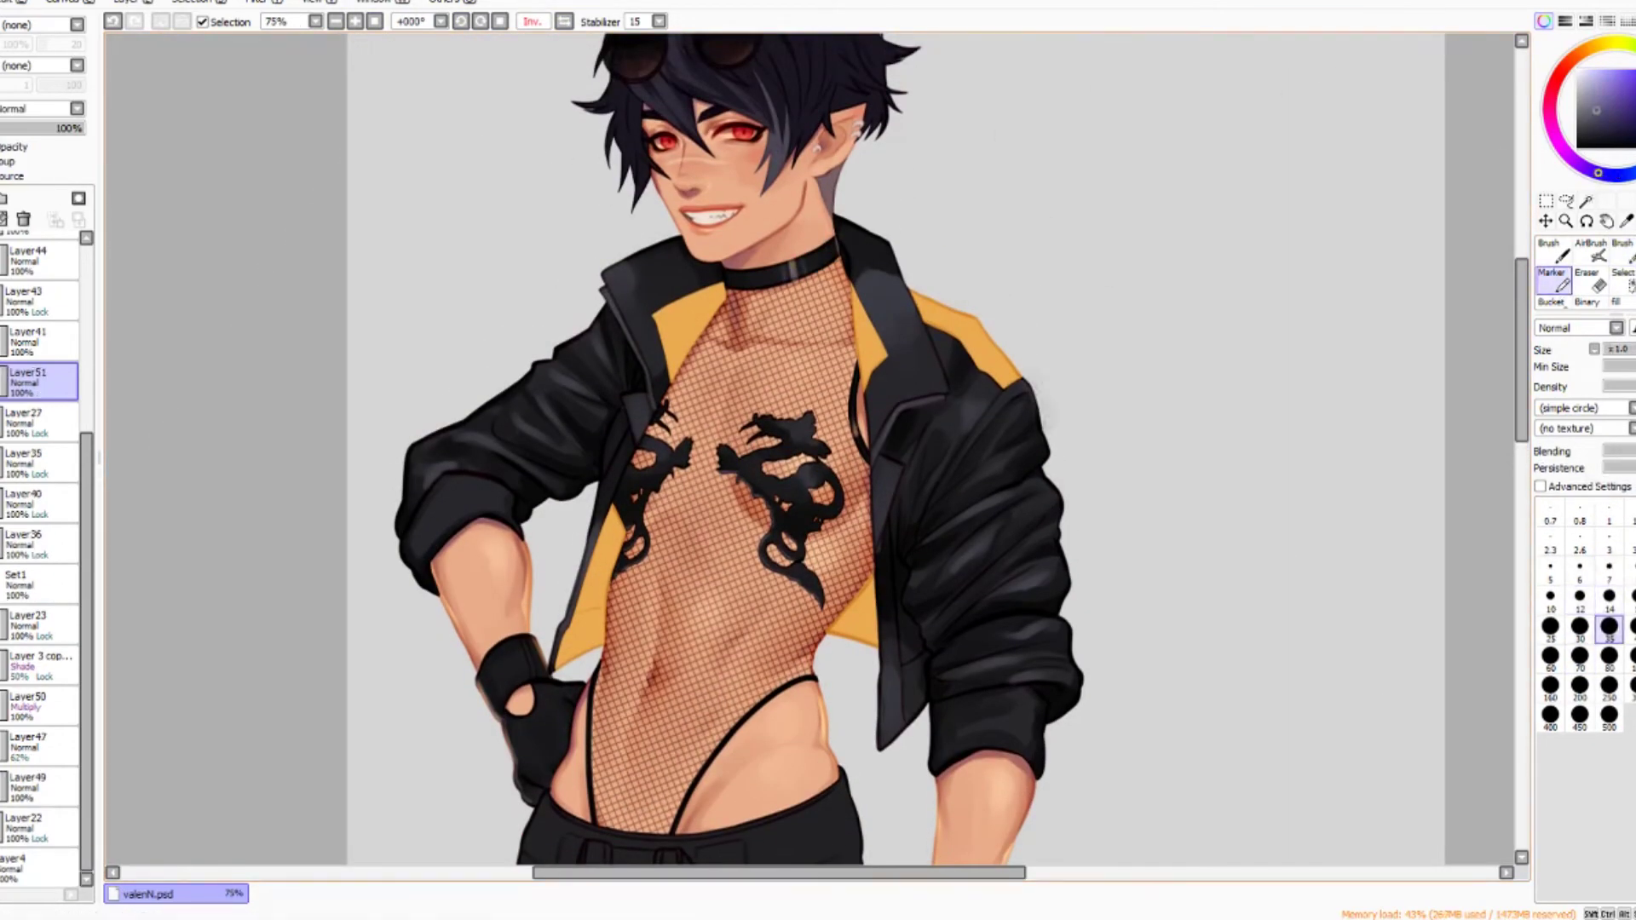
{"action": "key", "text": "h"}
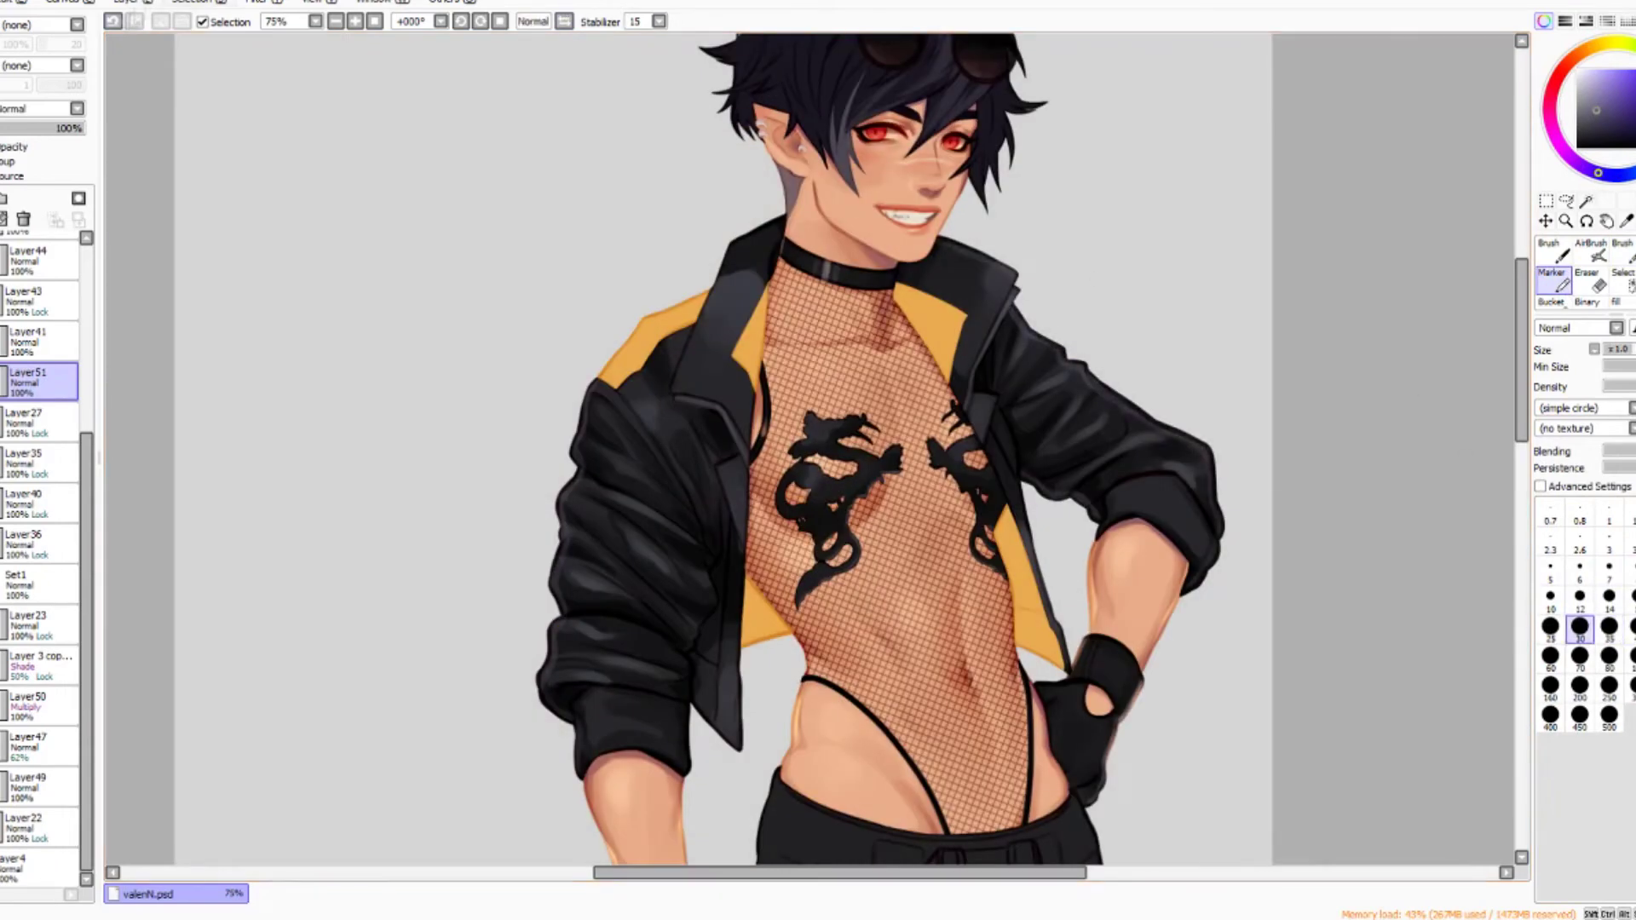
{"action": "key", "text": "Delete"}
{"action": "key", "text": "End"}
Lock Layer41's transparency and shade the jacket's orange lining and shoulder with the Marker at sizes 30 and 35.
{"action": "scroll", "coordinate": [818, 448], "scroll_direction": "down", "scroll_amount": 3}
{"action": "left_click", "coordinate": [40, 341]}
{"action": "scroll", "coordinate": [818, 448], "scroll_direction": "up", "scroll_amount": 1}
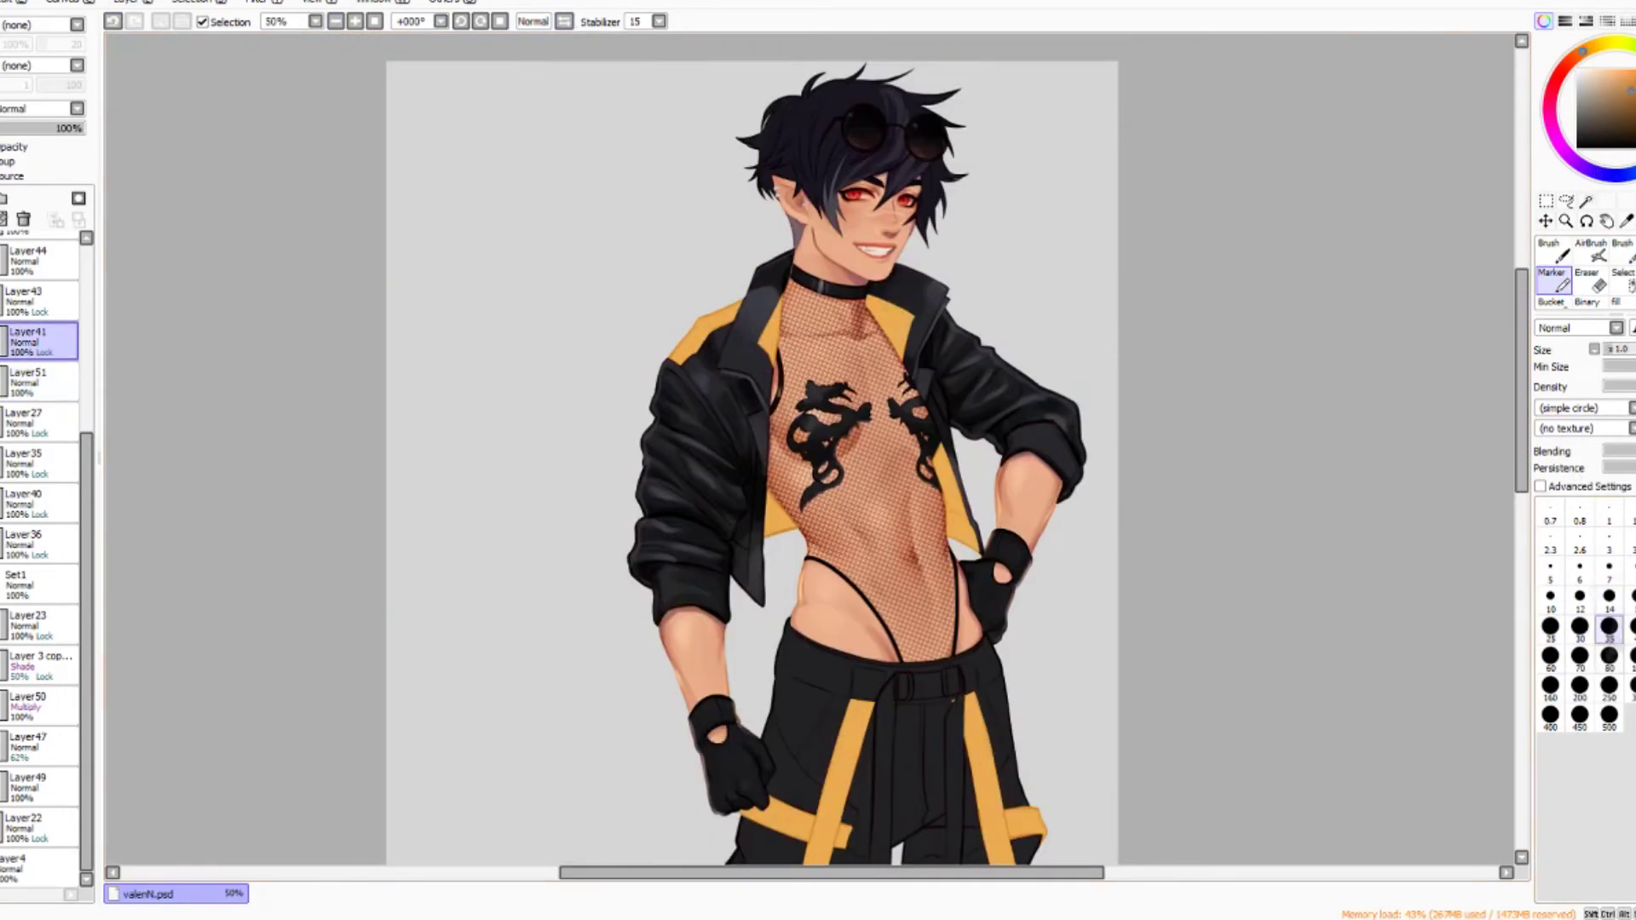
{"action": "left_click", "coordinate": [1580, 657]}
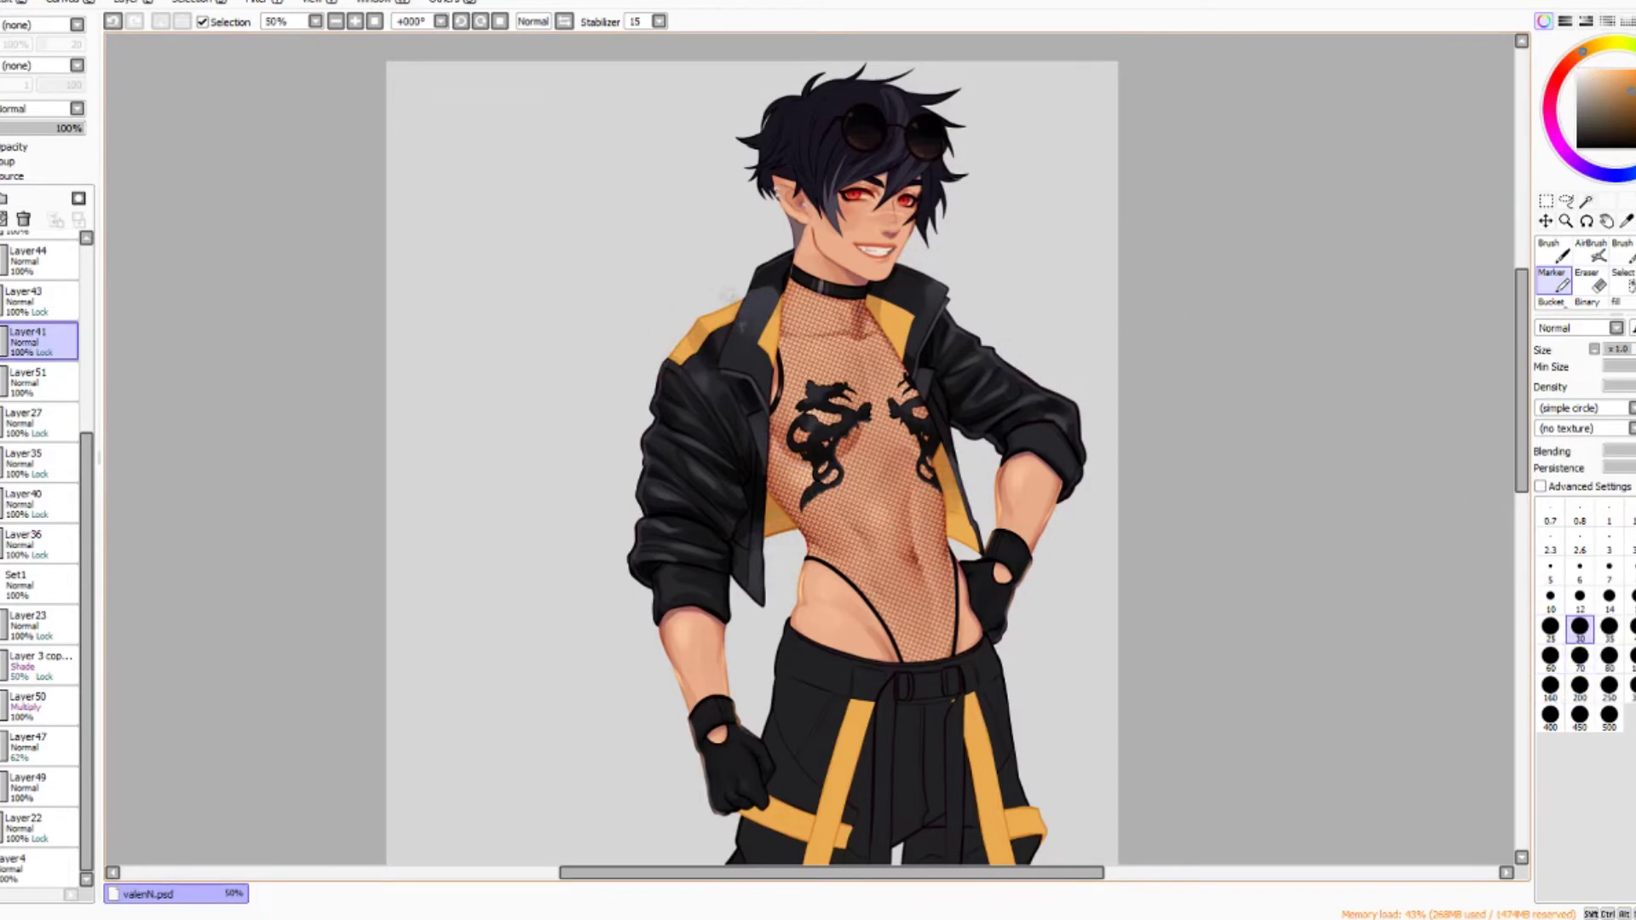
{"action": "key", "text": "h"}
{"action": "left_click", "coordinate": [1609, 627]}
{"action": "key", "text": "h"}
{"action": "key", "text": "bracketleft"}
Select Layer25 and paint fold shading on the knees and lower legs of the black trousers with the Marker at size 35.
{"action": "scroll", "coordinate": [818, 448], "scroll_direction": "down", "scroll_amount": 1}
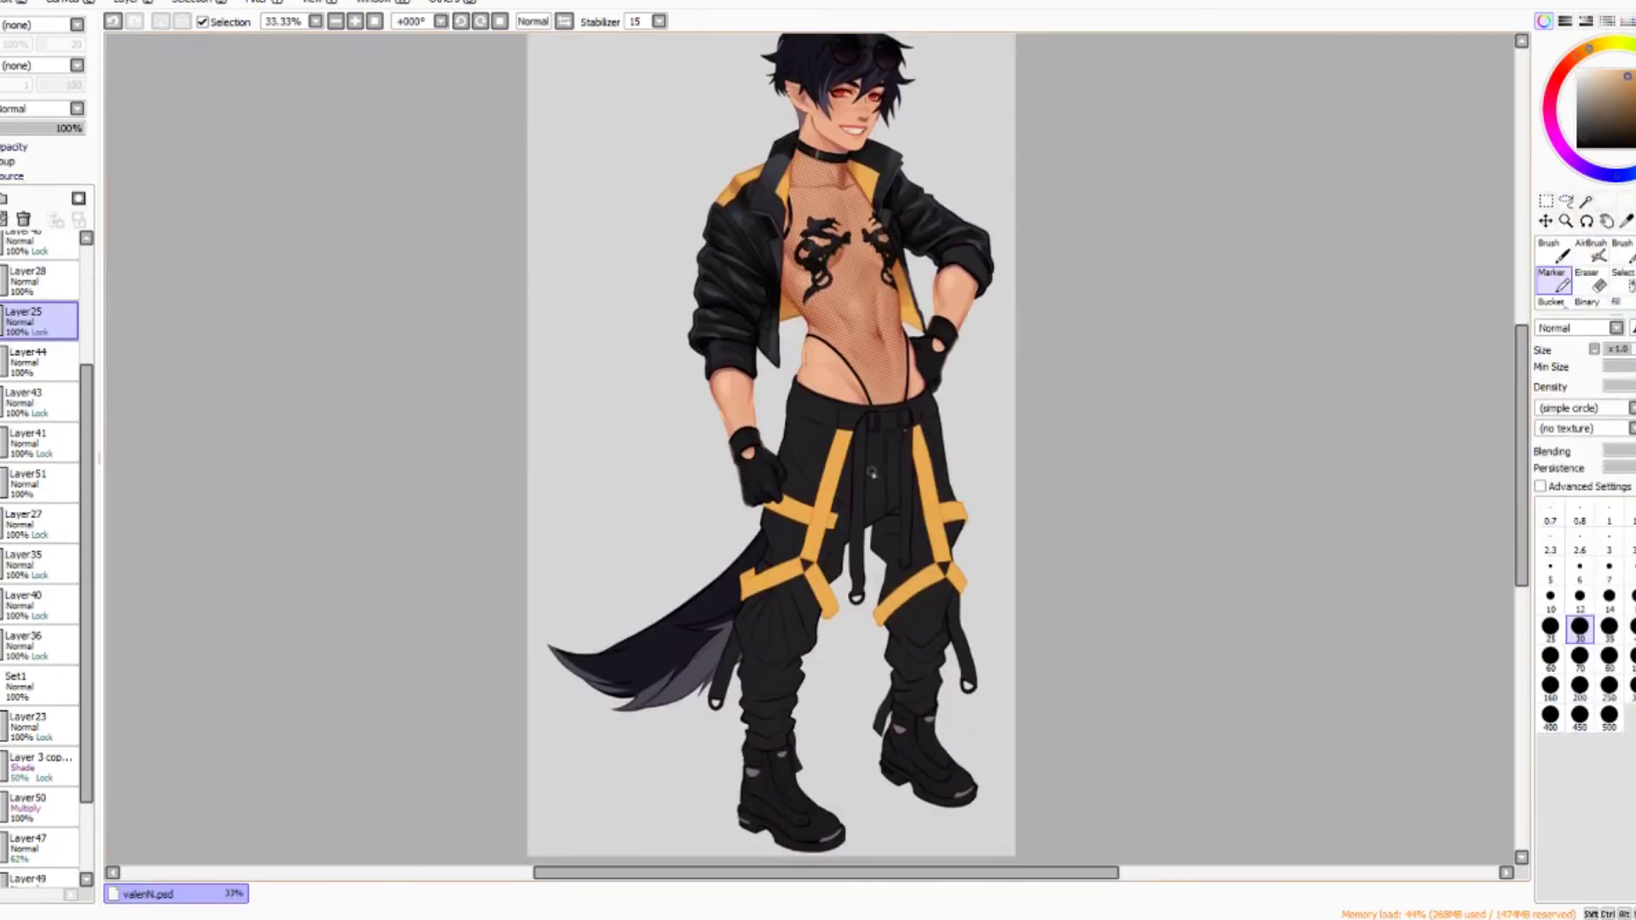
{"action": "left_click", "coordinate": [1580, 656]}
{"action": "scroll", "coordinate": [788, 664], "scroll_direction": "up", "scroll_amount": 1}
{"action": "left_click_drag", "start_coordinate": [937, 597], "coordinate": [1002, 635]}
{"action": "key", "text": "bracketleft"}
{"action": "key", "text": "bracketleft"}
{"action": "key", "text": "bracketleft"}
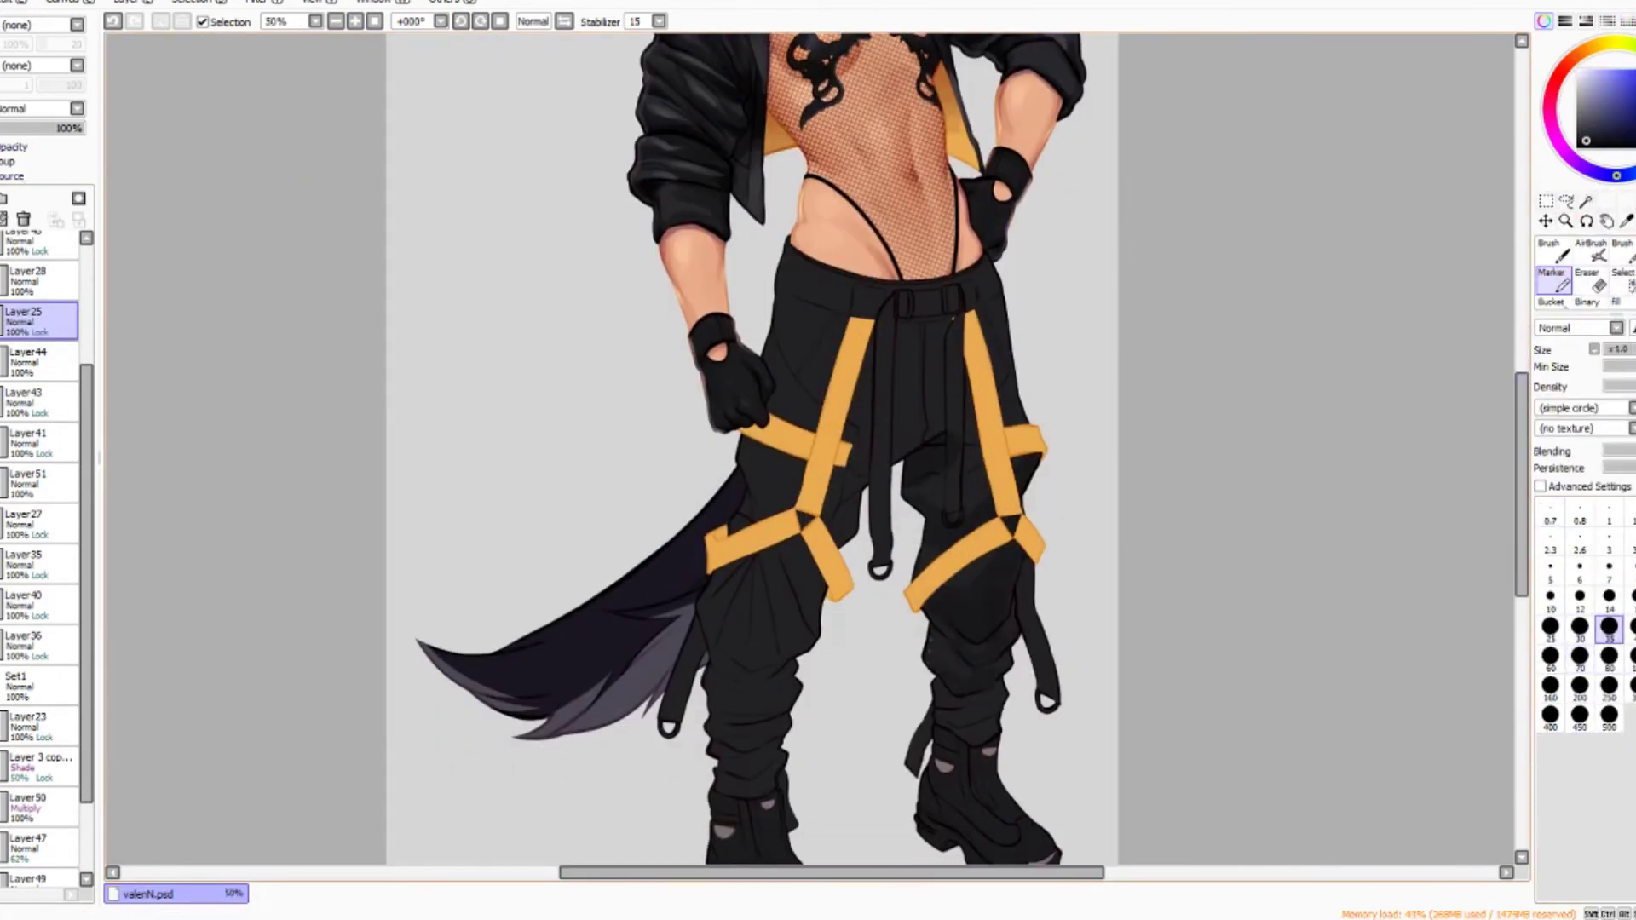
{"action": "left_click_drag", "start_coordinate": [712, 708], "coordinate": [771, 686]}
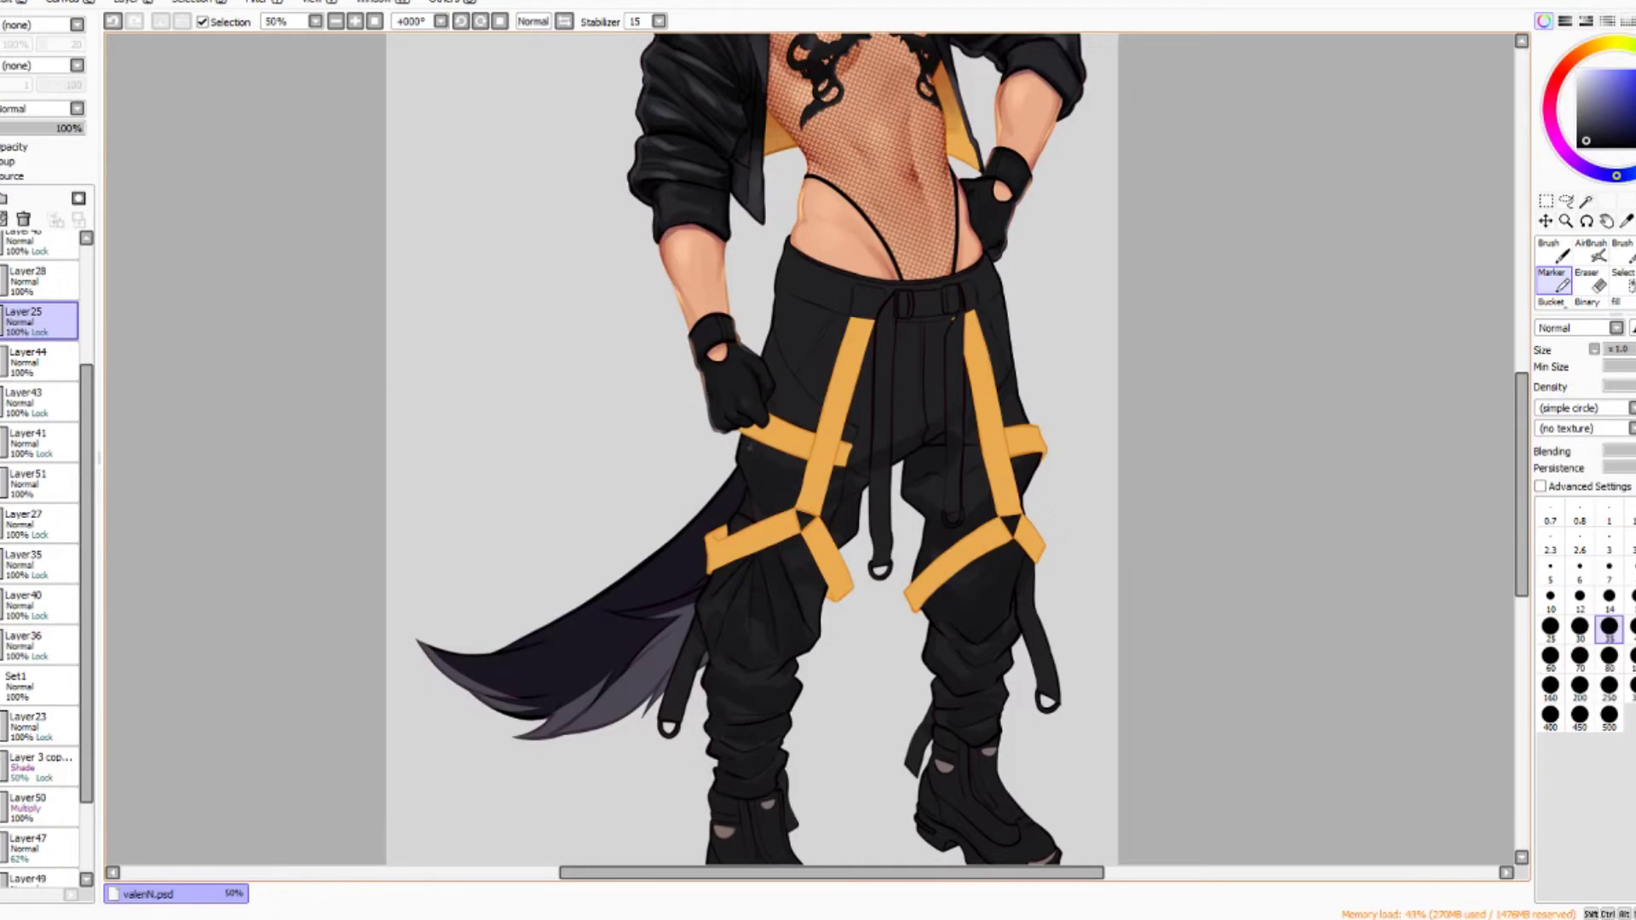
Extend the shading across the trousers with the Marker at size 80, checking the figure mirrored.
{"action": "key", "text": "h"}
{"action": "key", "text": "bracketright"}
{"action": "key", "text": "bracketright"}
{"action": "key", "text": "bracketright"}
{"action": "key", "text": "bracketright"}
{"action": "key", "text": "bracketright"}
{"action": "key", "text": "minus"}
{"action": "key", "text": "h"}
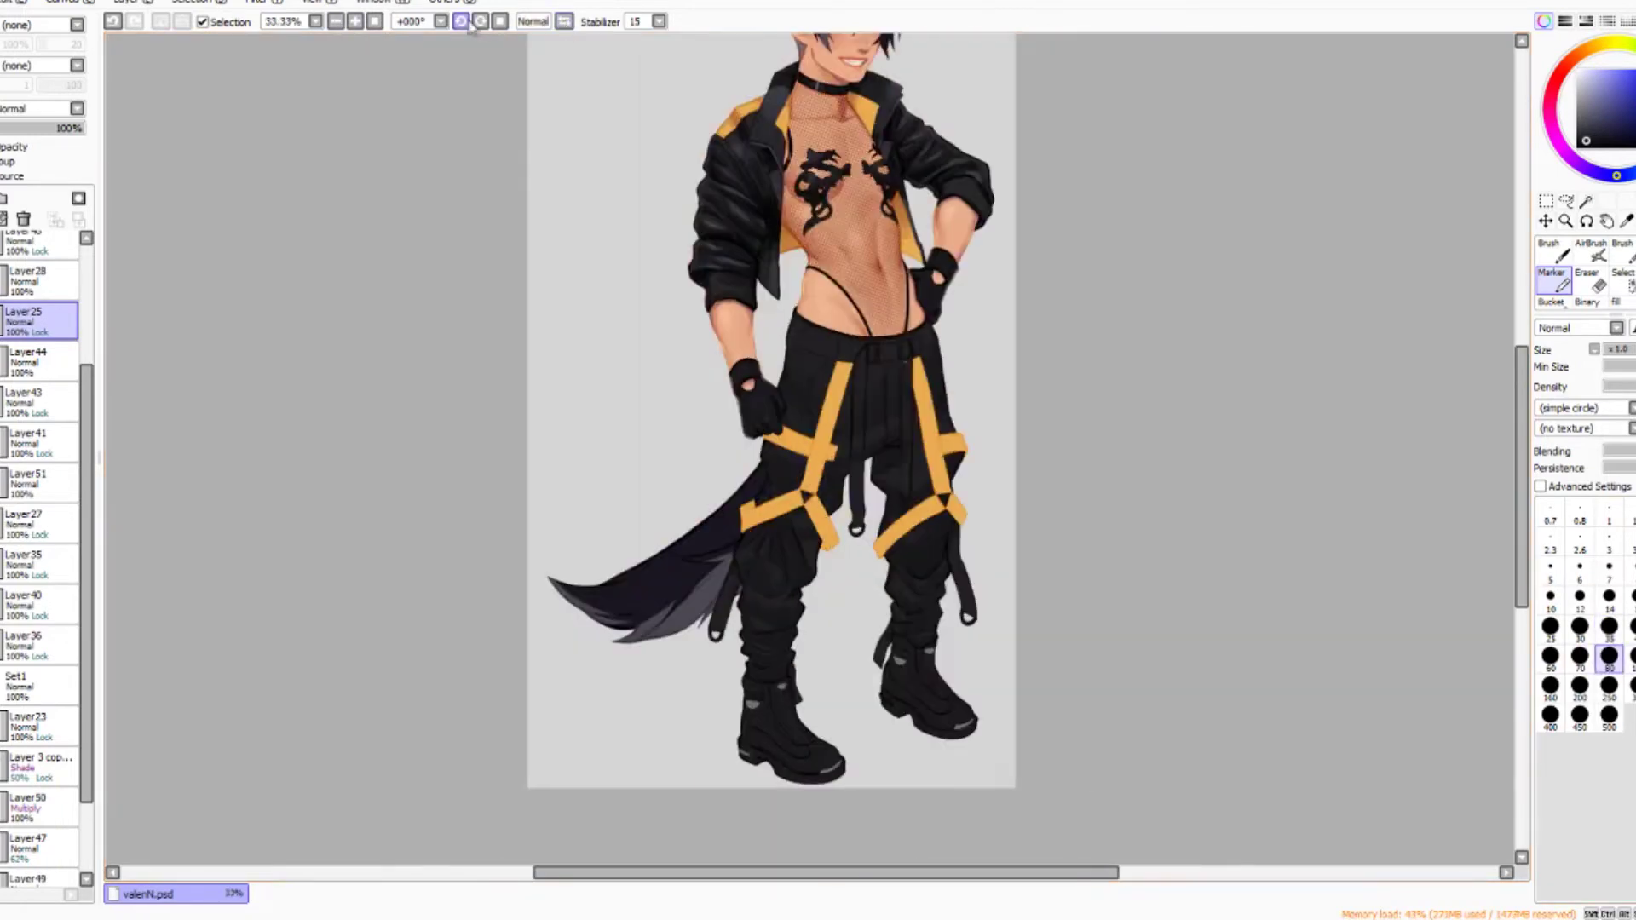
Blend the trousers' knee shading with the Brush at size 35.
{"action": "scroll", "coordinate": [814, 447], "scroll_direction": "up", "scroll_amount": 3}
{"action": "key", "text": "plus"}
{"action": "key", "text": "plus"}
{"action": "key", "text": "b"}
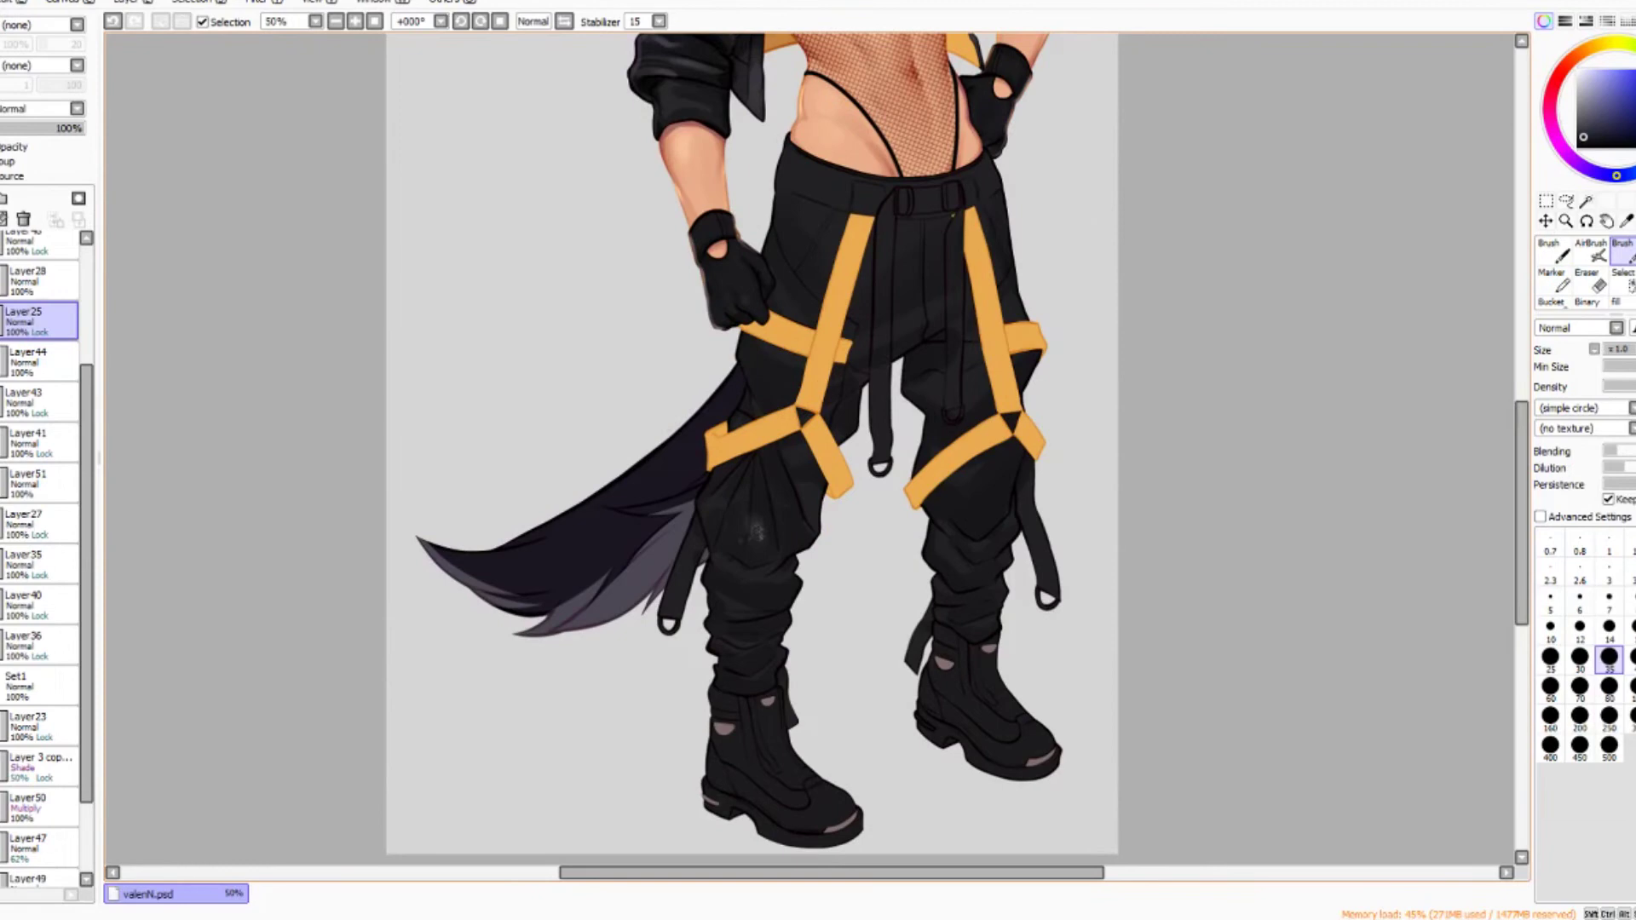
{"action": "key", "text": "plus"}
{"action": "key", "text": "bracketright"}
{"action": "key", "text": "bracketright"}
{"action": "key", "text": "bracketright"}
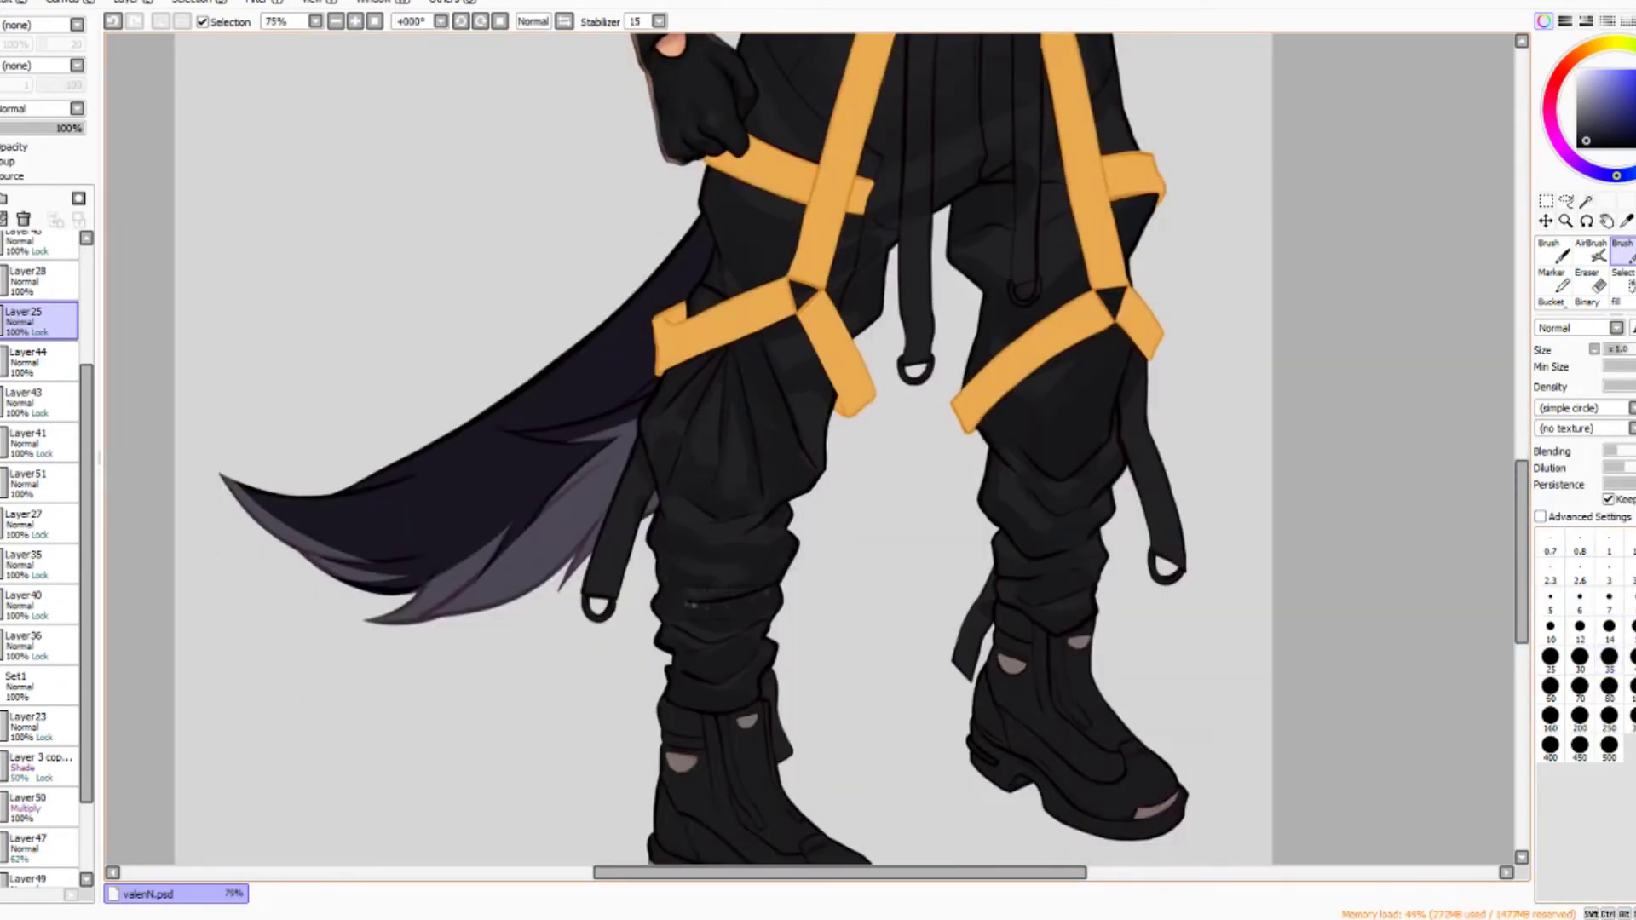
Soften the shading over the trousers' hips, thighs and knees with the Brush, working mainly at size 35.
{"action": "key", "text": "bracketleft"}
{"action": "key", "text": "bracketleft"}
{"action": "key", "text": "bracketleft"}
{"action": "key", "text": "bracketleft"}
{"action": "key", "text": "bracketleft"}
{"action": "key", "text": "bracketleft"}
{"action": "key", "text": "bracketleft"}
{"action": "key", "text": "bracketleft"}
{"action": "scroll", "coordinate": [814, 447], "scroll_direction": "up", "scroll_amount": 3}
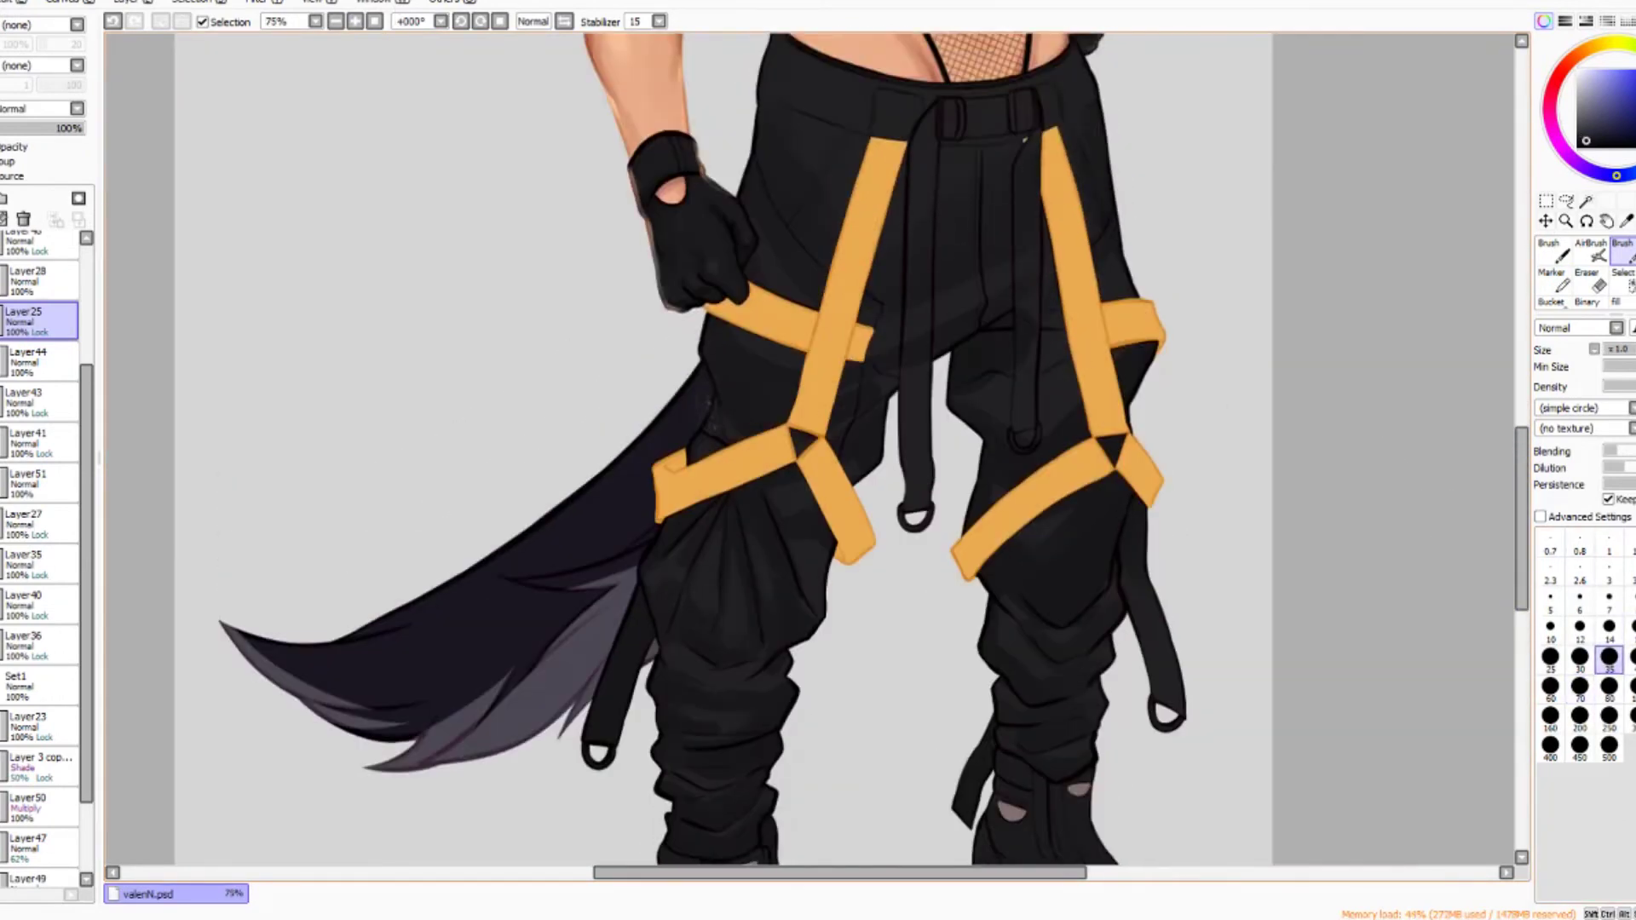
{"action": "key", "text": "bracketright"}
{"action": "key", "text": "bracketright"}
{"action": "key", "text": "bracketright"}
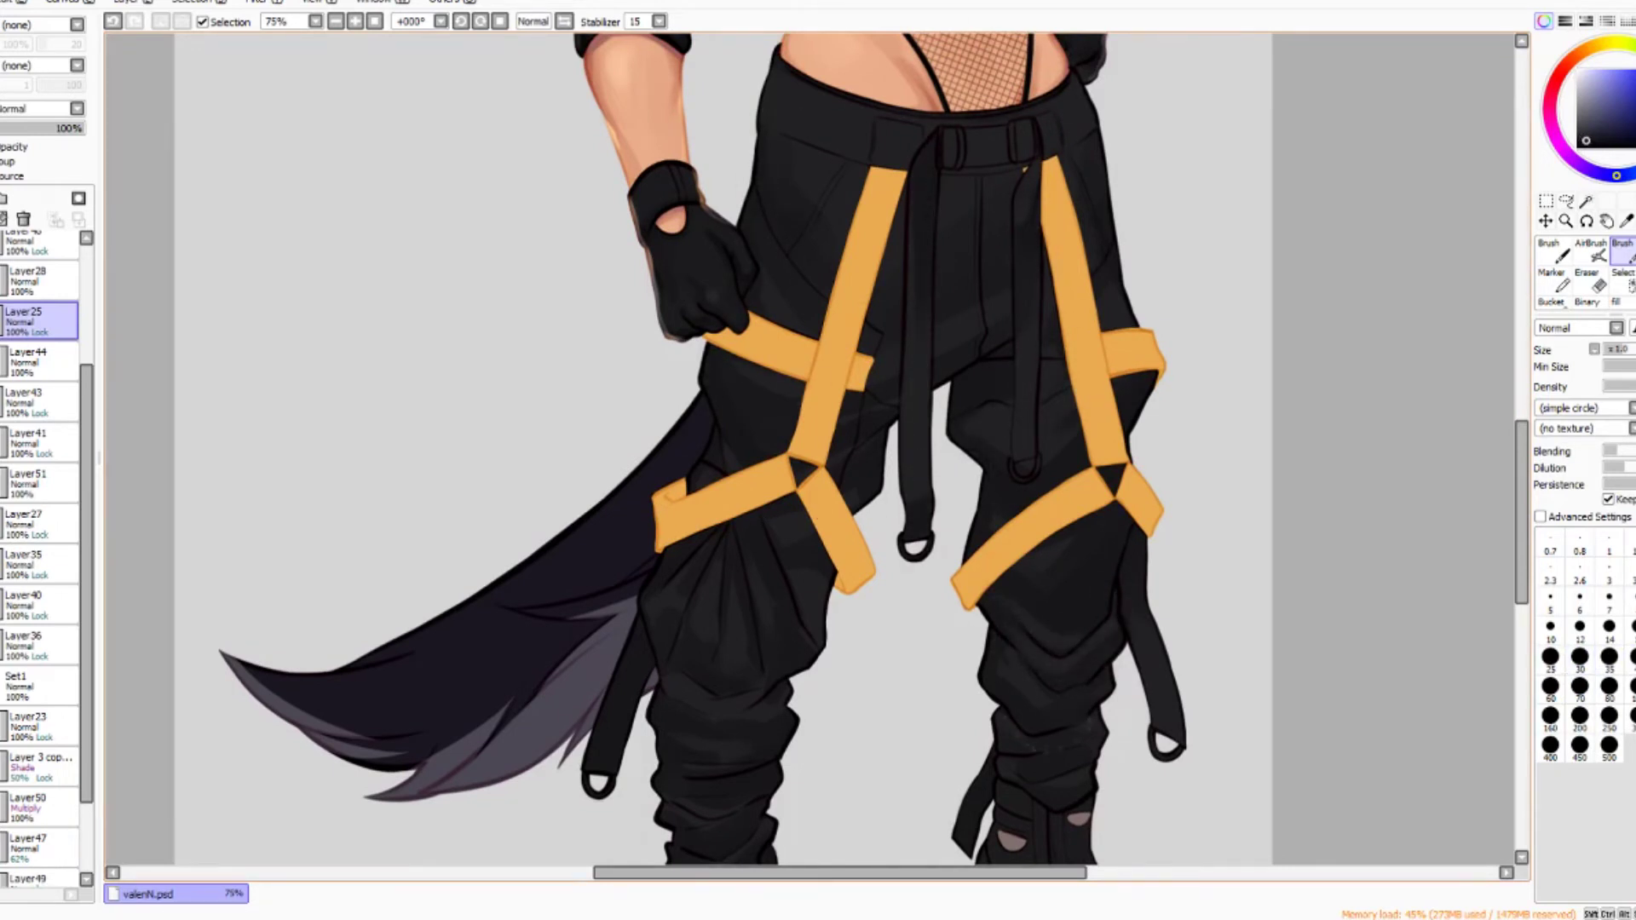
Define the gathered folds on the trousers' lower legs with a smaller Brush size.
{"action": "scroll", "coordinate": [671, 577], "scroll_direction": "down", "scroll_amount": 3}
{"action": "key", "text": "bracketleft"}
{"action": "key", "text": "bracketleft"}
{"action": "key", "text": "bracketleft"}
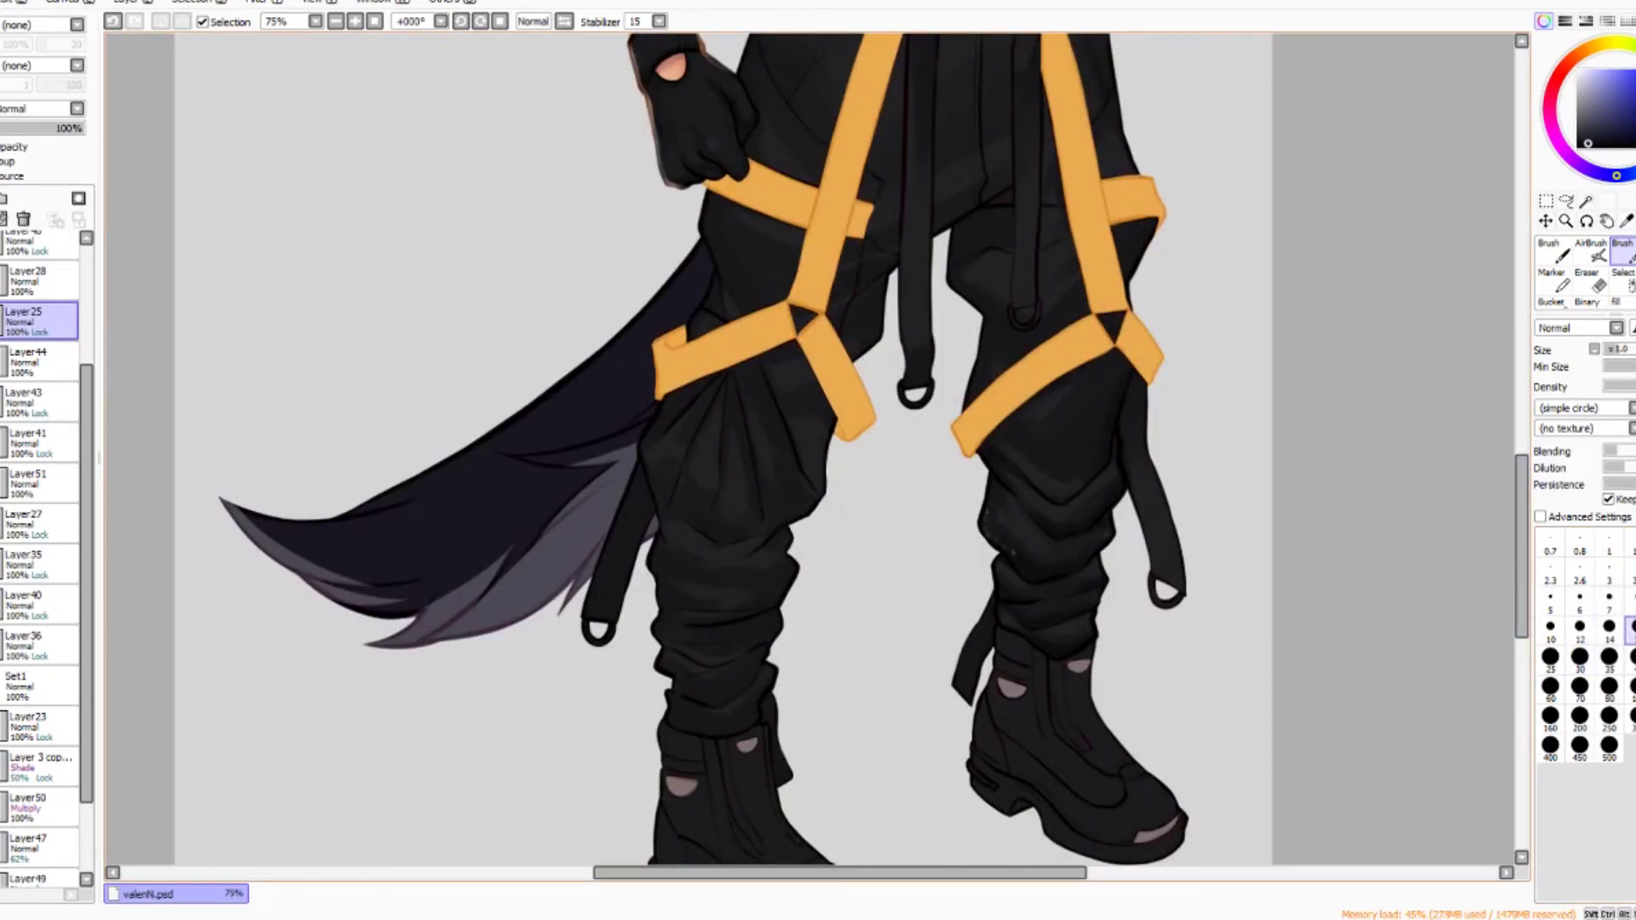
Blend the thigh shading around the orange straps with the Brush at size 30, checking it mirrored.
{"action": "scroll", "coordinate": [704, 449], "scroll_direction": "up", "scroll_amount": 2}
{"action": "key", "text": "bracketright"}
{"action": "key", "text": "bracketright"}
{"action": "key", "text": "h"}
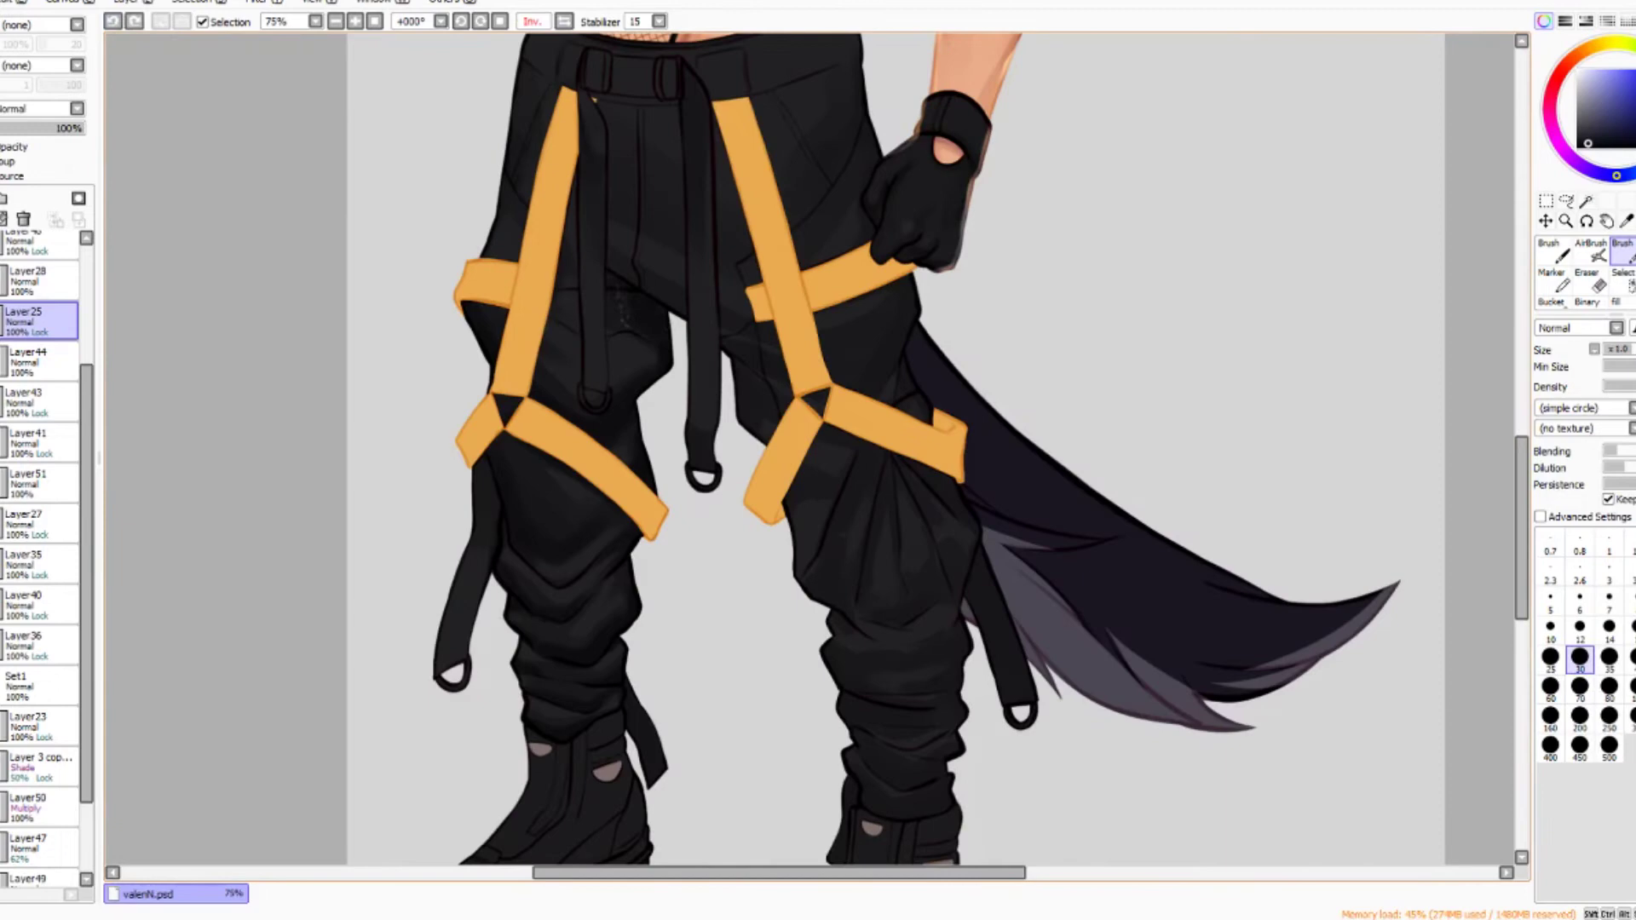
{"action": "key", "text": "h"}
{"action": "scroll", "coordinate": [809, 447], "scroll_direction": "up", "scroll_amount": 3}
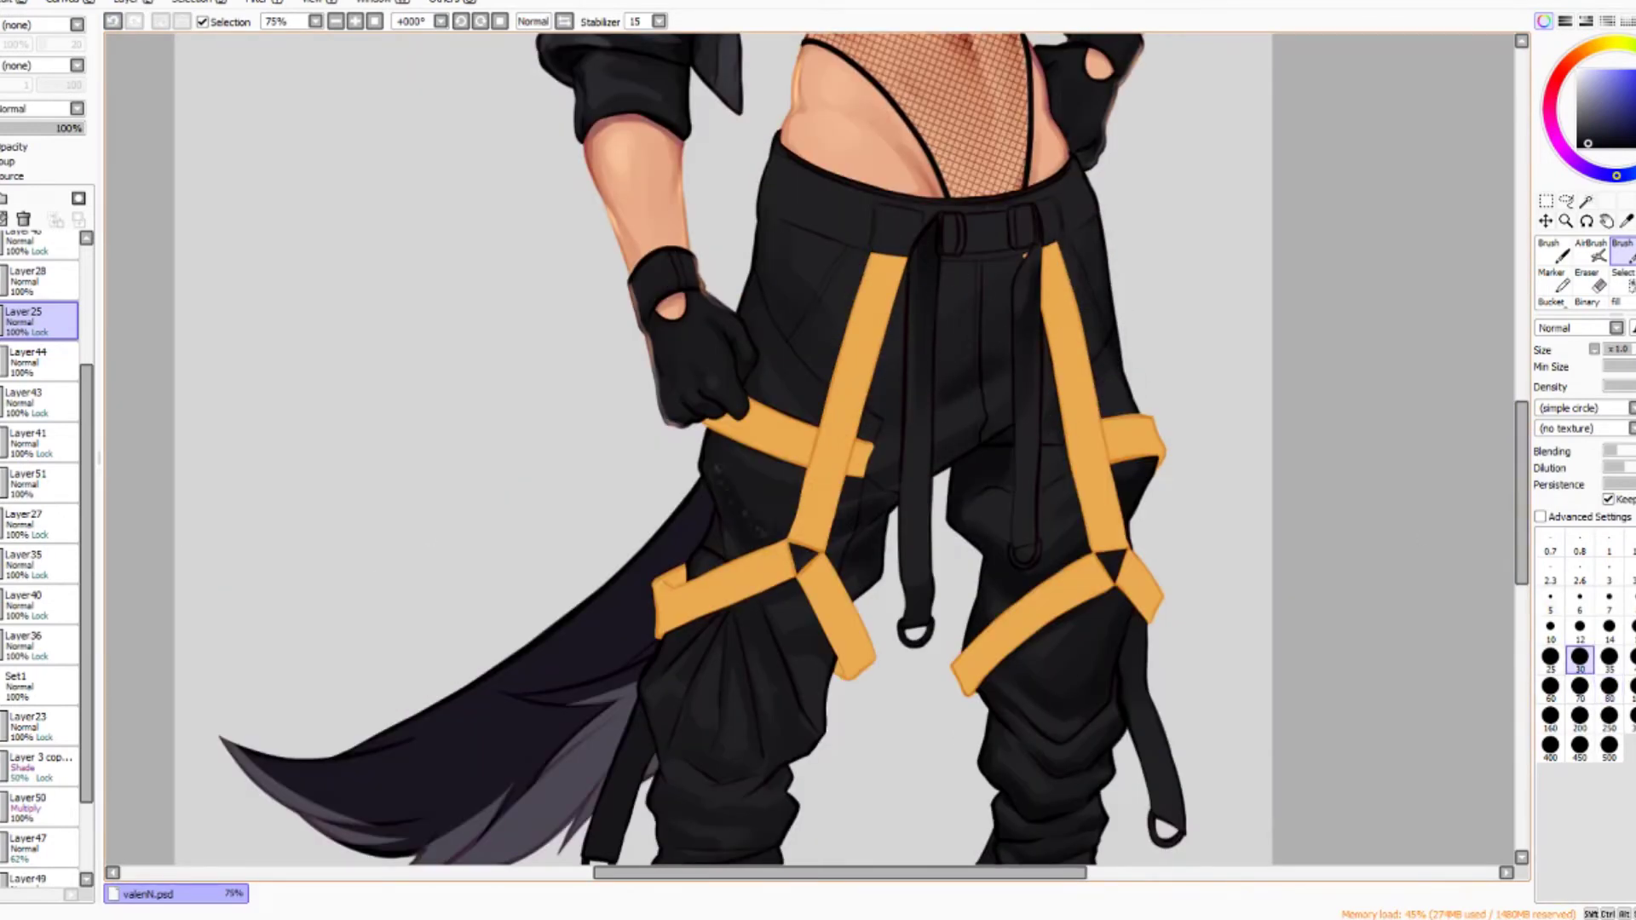
Refine the knee and calf folds on the trouser leg beside the tail with the Brush.
{"action": "scroll", "coordinate": [810, 448], "scroll_direction": "down", "scroll_amount": 2}
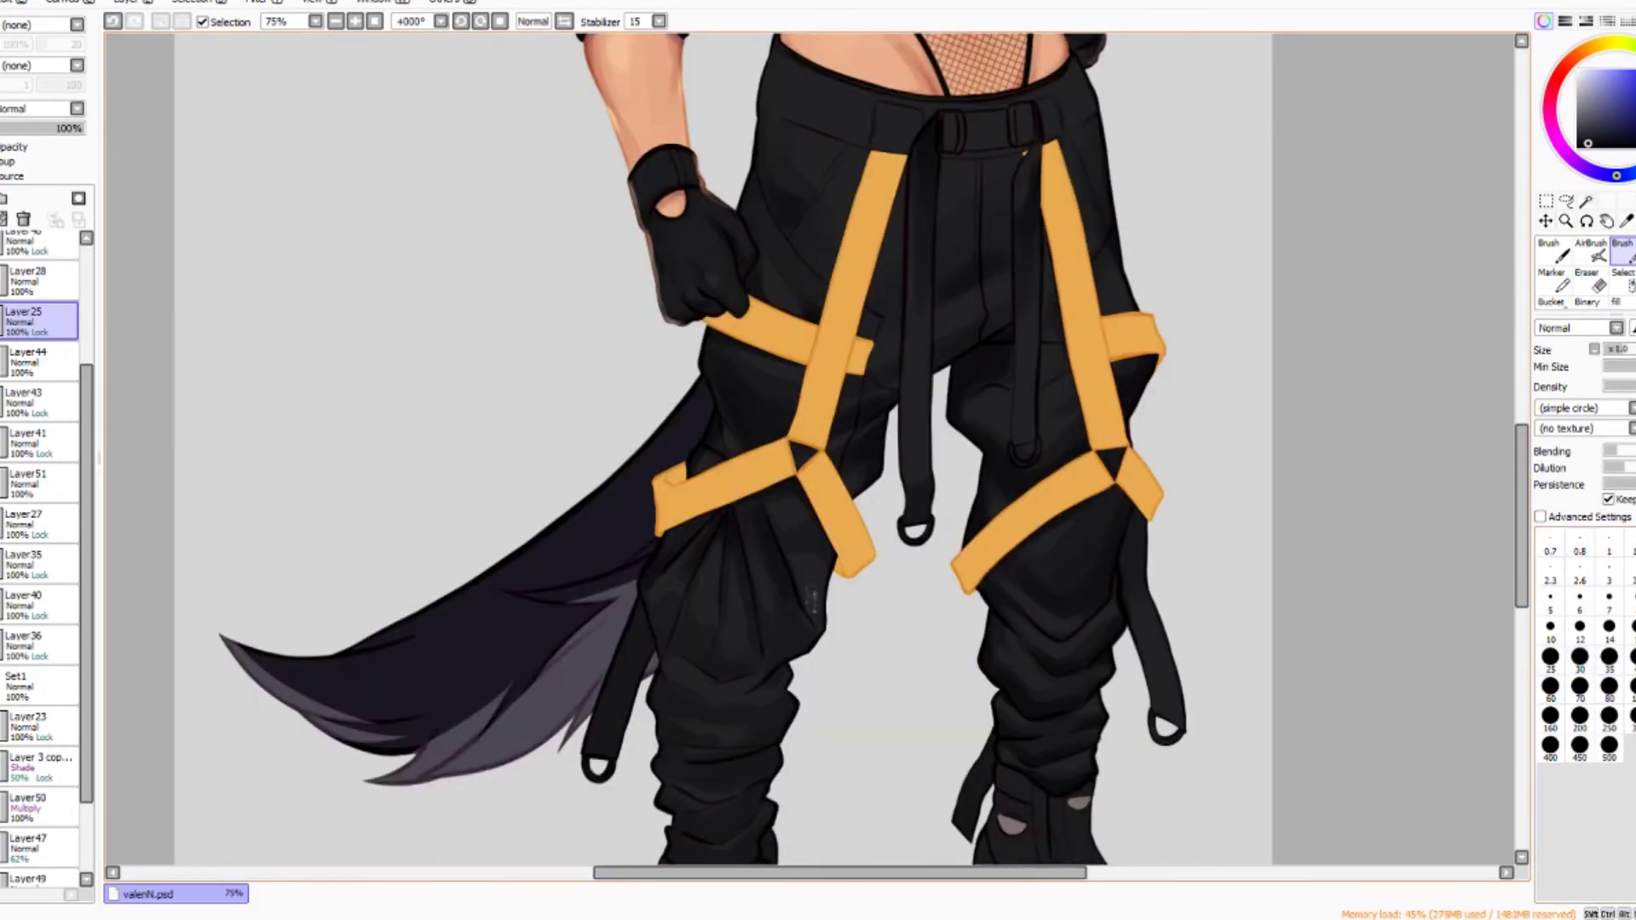
{"action": "scroll", "coordinate": [809, 448], "scroll_direction": "down", "scroll_amount": 4}
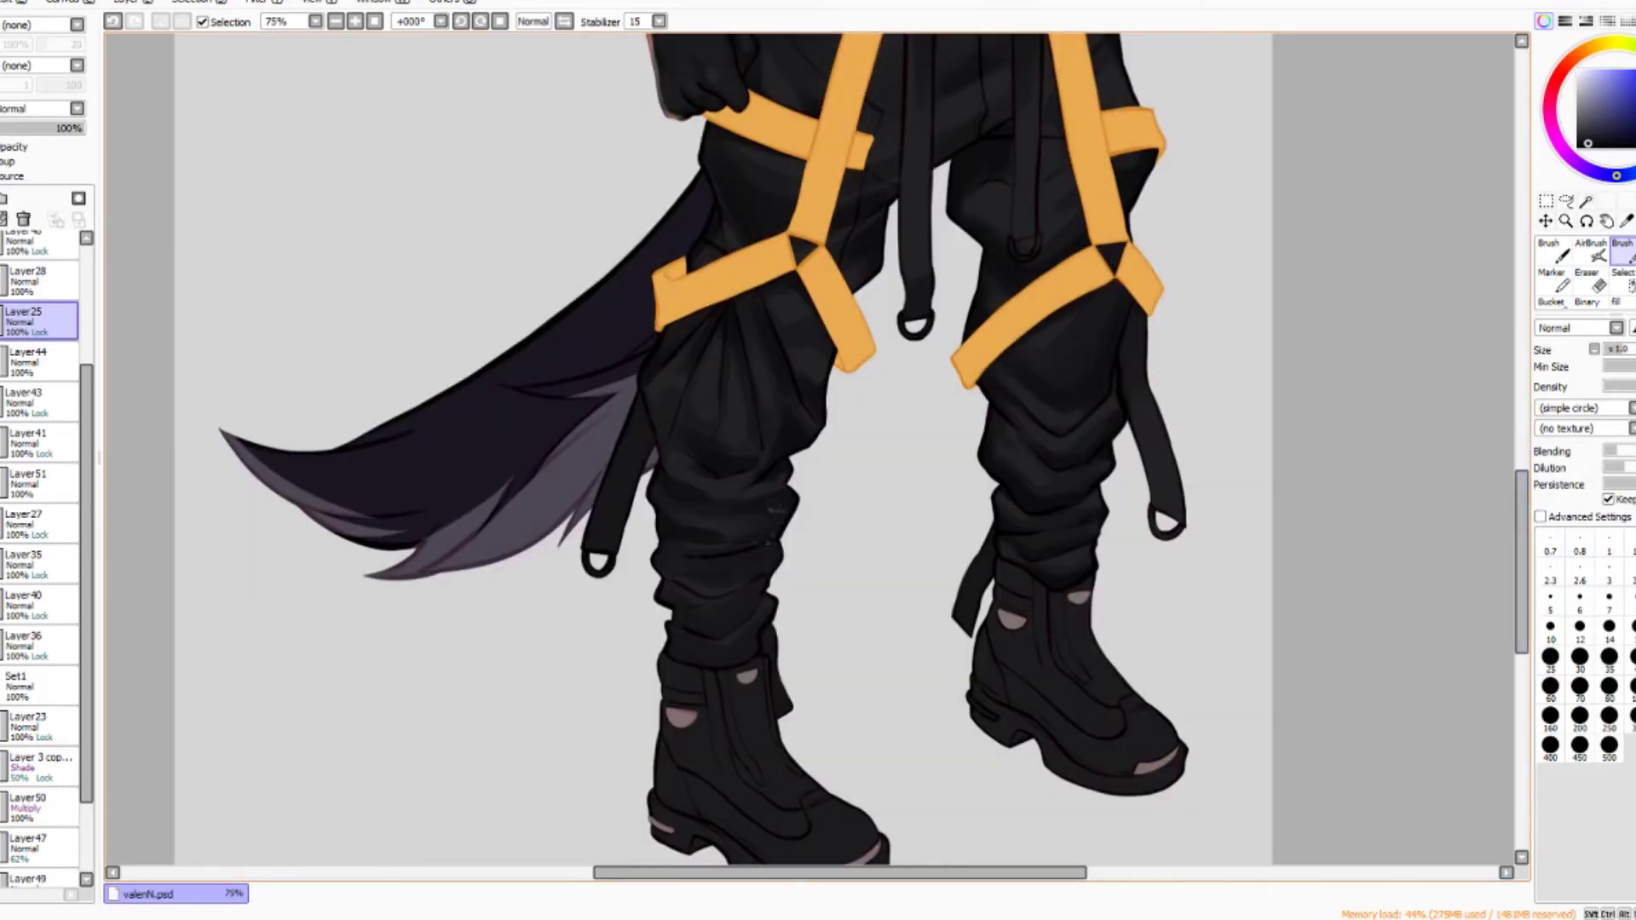
{"action": "scroll", "coordinate": [671, 592], "scroll_direction": "down", "scroll_amount": 3}
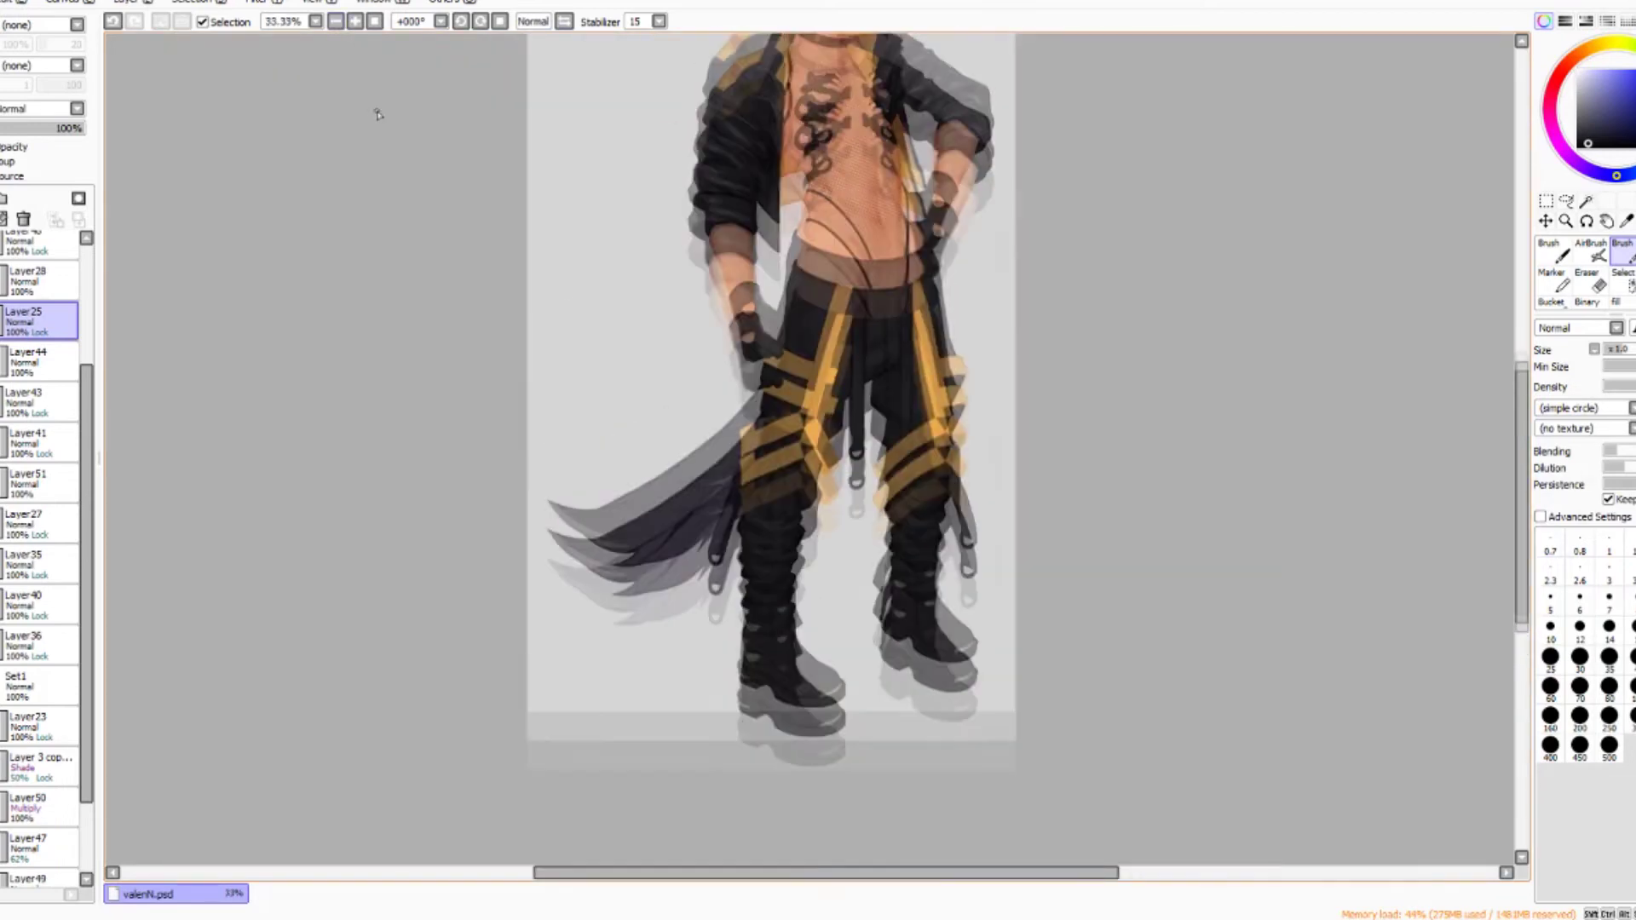
Smooth the trousers' overall shading with the Brush at size 70, reworking the hip area at size 35 in mirrored view.
{"action": "scroll", "coordinate": [802, 247], "scroll_direction": "down", "scroll_amount": 1}
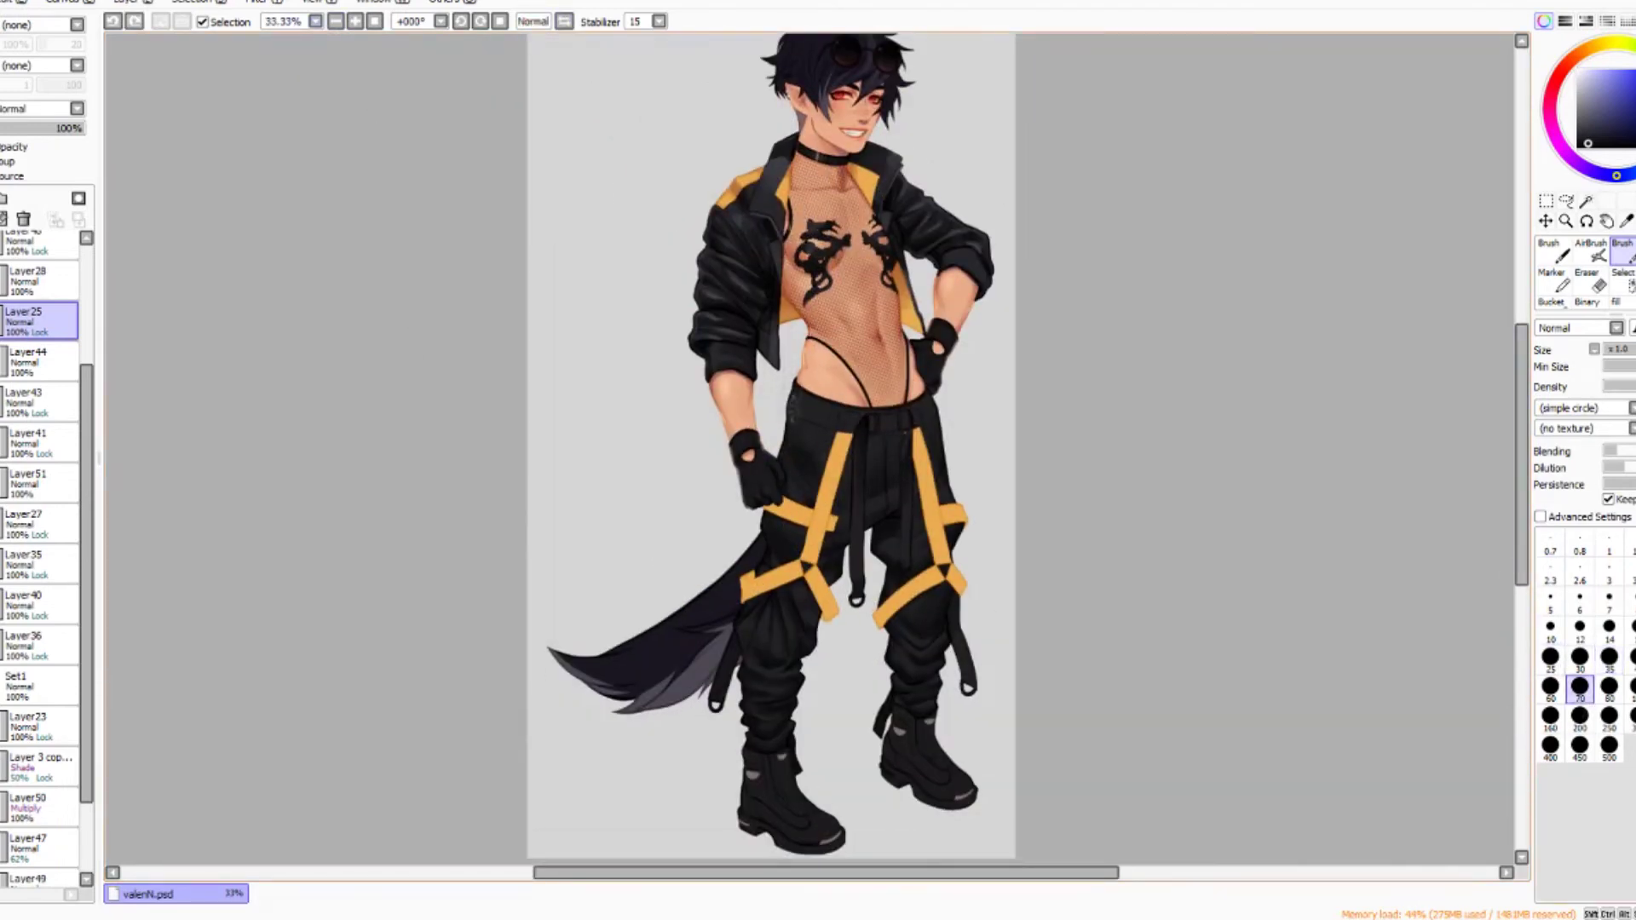
{"action": "key", "text": "h"}
{"action": "scroll", "coordinate": [883, 473], "scroll_direction": "up", "scroll_amount": 1}
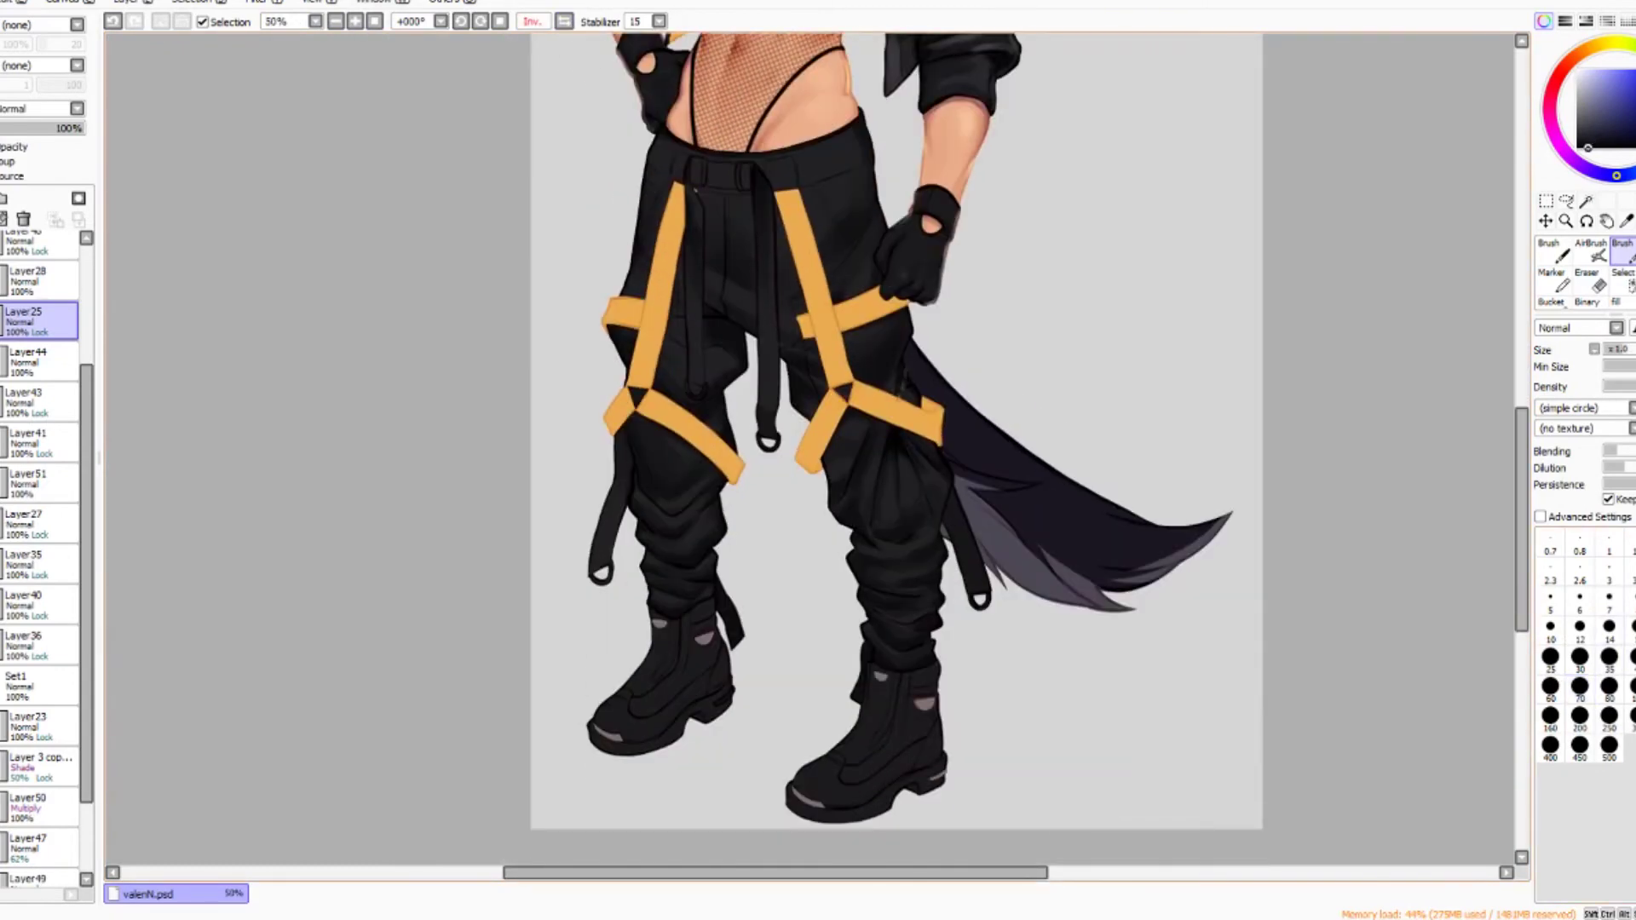
{"action": "key", "text": "bracketright"}
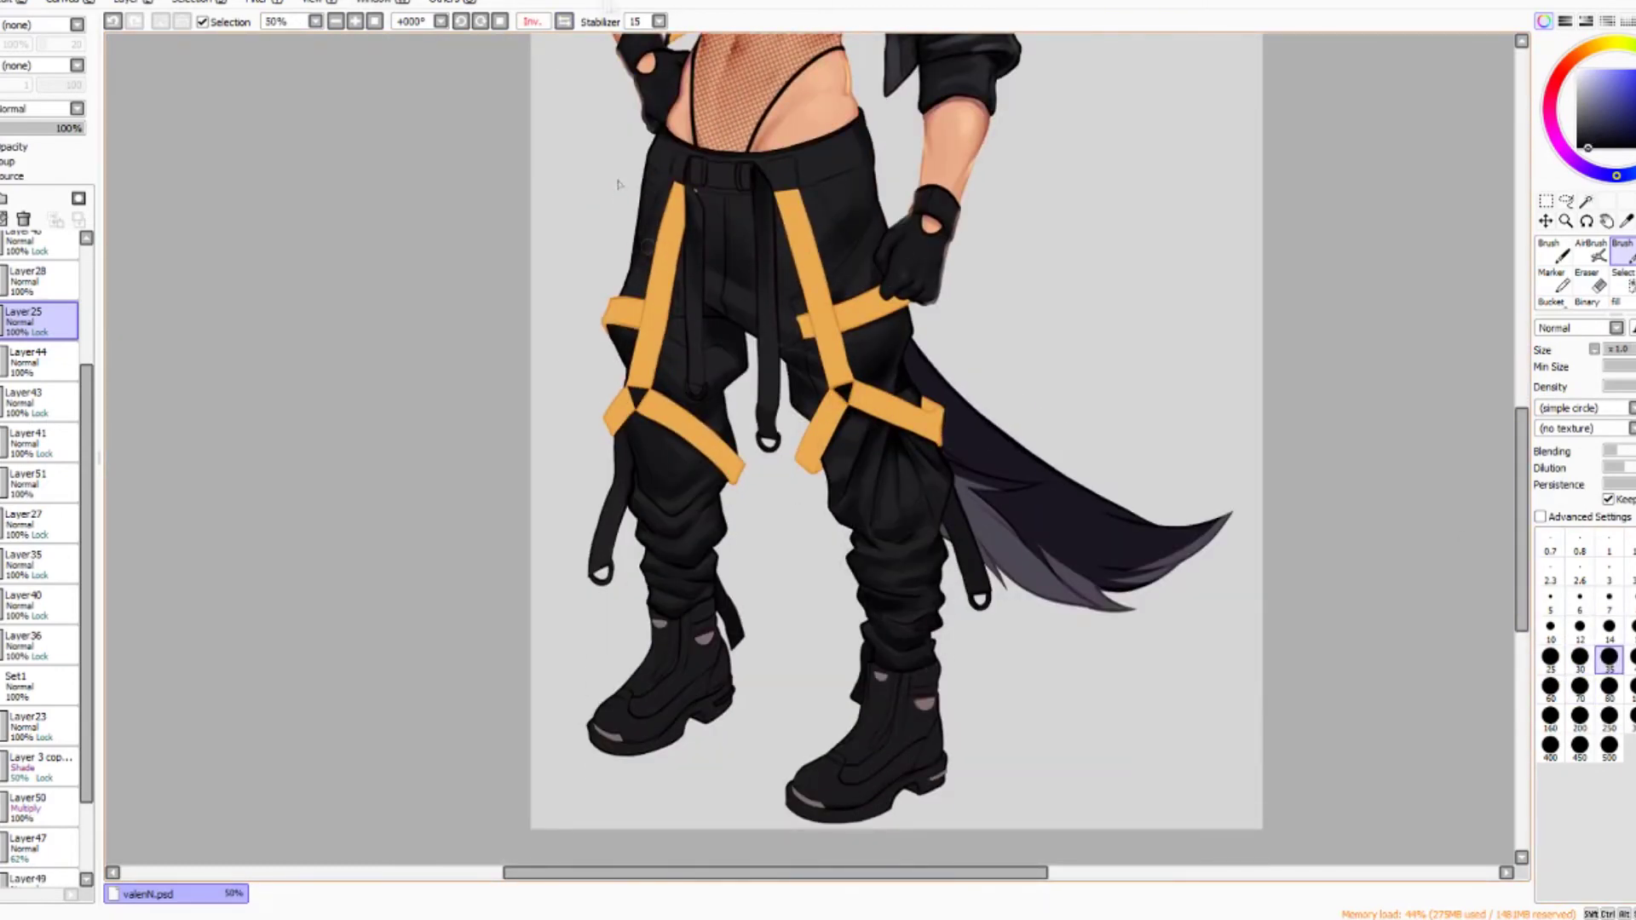
Refine the trousers' folds with the Brush at size 30 and smaller, checking the whole figure.
{"action": "key", "text": "h"}
{"action": "scroll", "coordinate": [620, 184], "scroll_direction": "down", "scroll_amount": 1}
{"action": "key", "text": "bracketleft"}
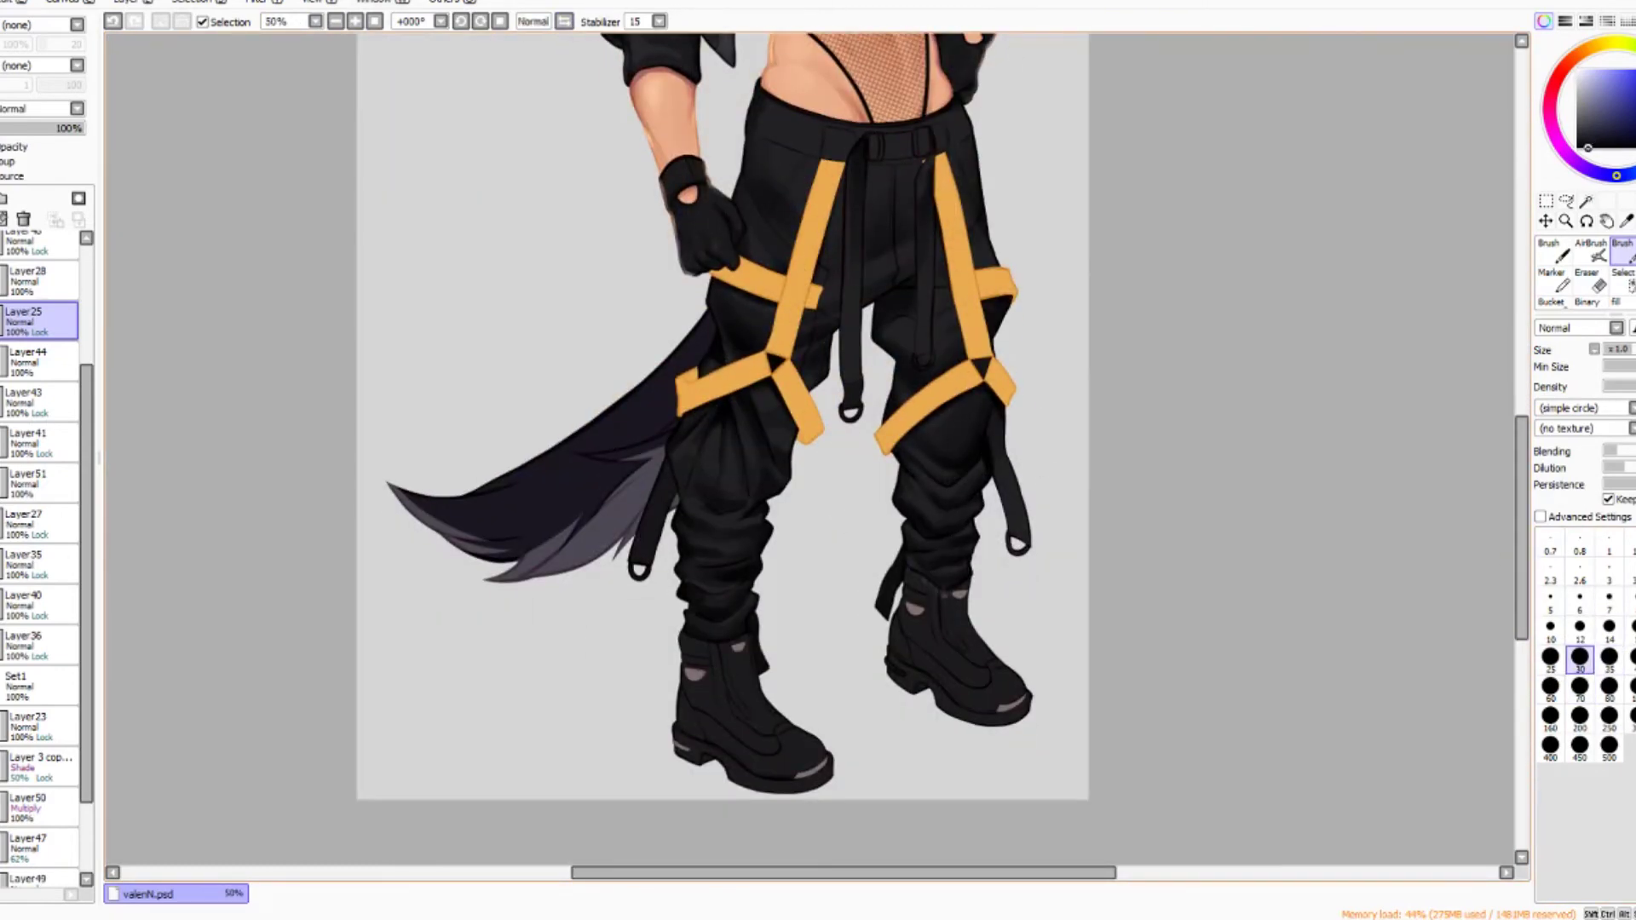
{"action": "scroll", "coordinate": [942, 590], "scroll_direction": "up", "scroll_amount": 4}
{"action": "key", "text": "bracketleft"}
{"action": "key", "text": "bracketleft"}
{"action": "key", "text": "bracketleft"}
{"action": "key", "text": "bracketleft"}
{"action": "key", "text": "bracketleft"}
{"action": "key", "text": "minus"}
{"action": "key", "text": "bracketright"}
{"action": "key", "text": "bracketright"}
{"action": "key", "text": "bracketright"}
{"action": "key", "text": "bracketright"}
{"action": "key", "text": "bracketright"}
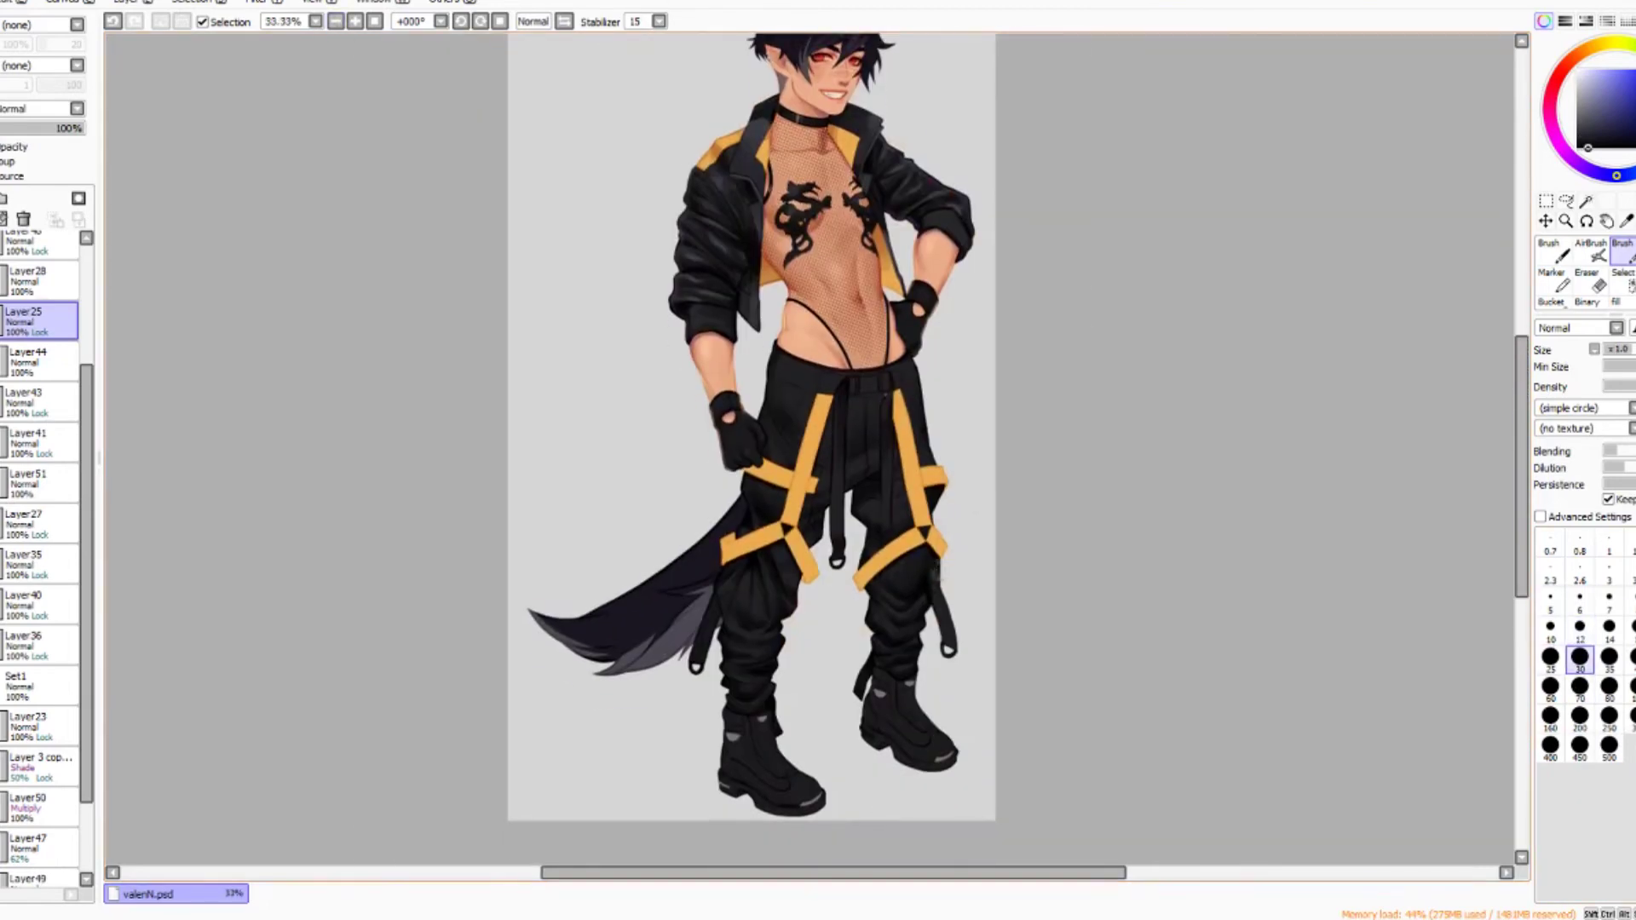
Soften the trousers' broader shading in mirrored view with the Brush at size 70.
{"action": "key", "text": "h"}
{"action": "key", "text": "bracketright"}
{"action": "key", "text": "bracketright"}
{"action": "key", "text": "bracketright"}
{"action": "key", "text": "bracketright"}
{"action": "key", "text": "bracketright"}
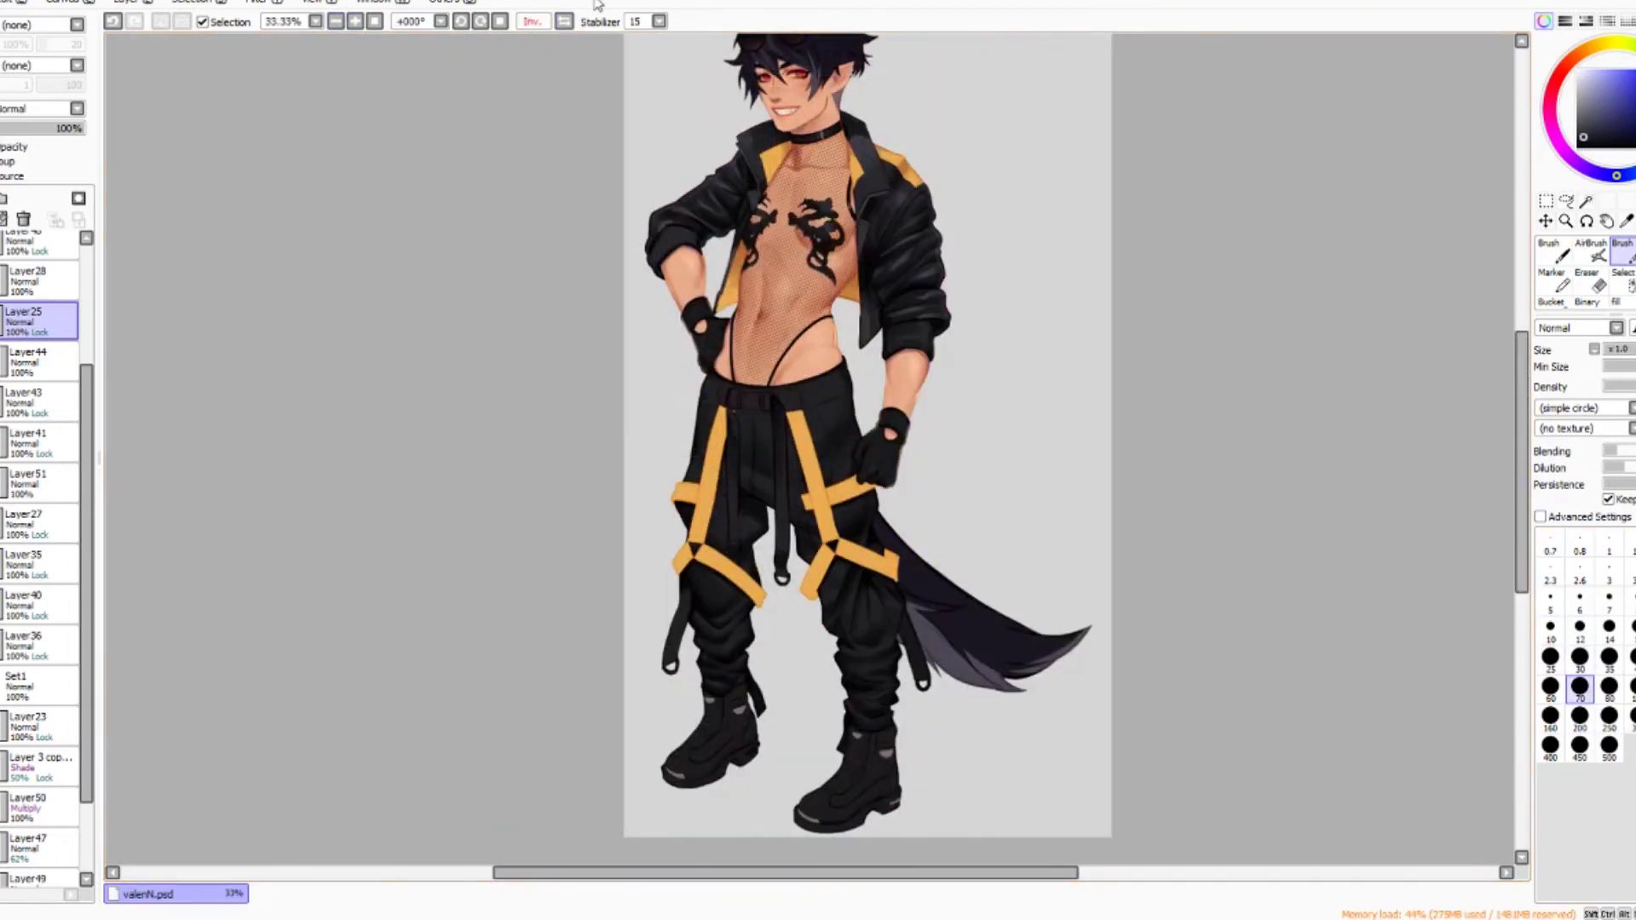
{"action": "key", "text": "h"}
Touch up small folds along the trousers with a reduced Brush size.
{"action": "key", "text": "Delete"}
{"action": "key", "text": "Home"}
{"action": "key", "text": "plus"}
{"action": "key", "text": "bracketleft"}
{"action": "key", "text": "bracketleft"}
{"action": "key", "text": "bracketleft"}
{"action": "key", "text": "bracketleft"}
{"action": "key", "text": "bracketleft"}
{"action": "key", "text": "bracketleft"}
{"action": "key", "text": "bracketleft"}
{"action": "key", "text": "bracketleft"}
{"action": "key", "text": "bracketleft"}
{"action": "scroll", "coordinate": [810, 448], "scroll_direction": "down", "scroll_amount": 2}
{"action": "scroll", "coordinate": [810, 447], "scroll_direction": "up", "scroll_amount": 2}
Blend the large light and shadow areas of the trousers with the Brush at size 160.
{"action": "key", "text": "bracketright"}
{"action": "key", "text": "bracketright"}
{"action": "key", "text": "bracketright"}
{"action": "key", "text": "bracketright"}
{"action": "key", "text": "bracketright"}
{"action": "key", "text": "bracketright"}
{"action": "key", "text": "bracketright"}
{"action": "key", "text": "bracketright"}
{"action": "key", "text": "bracketright"}
{"action": "key", "text": "bracketright"}
{"action": "key", "text": "bracketright"}
{"action": "key", "text": "bracketright"}
{"action": "key", "text": "bracketright"}
{"action": "key", "text": "minus"}
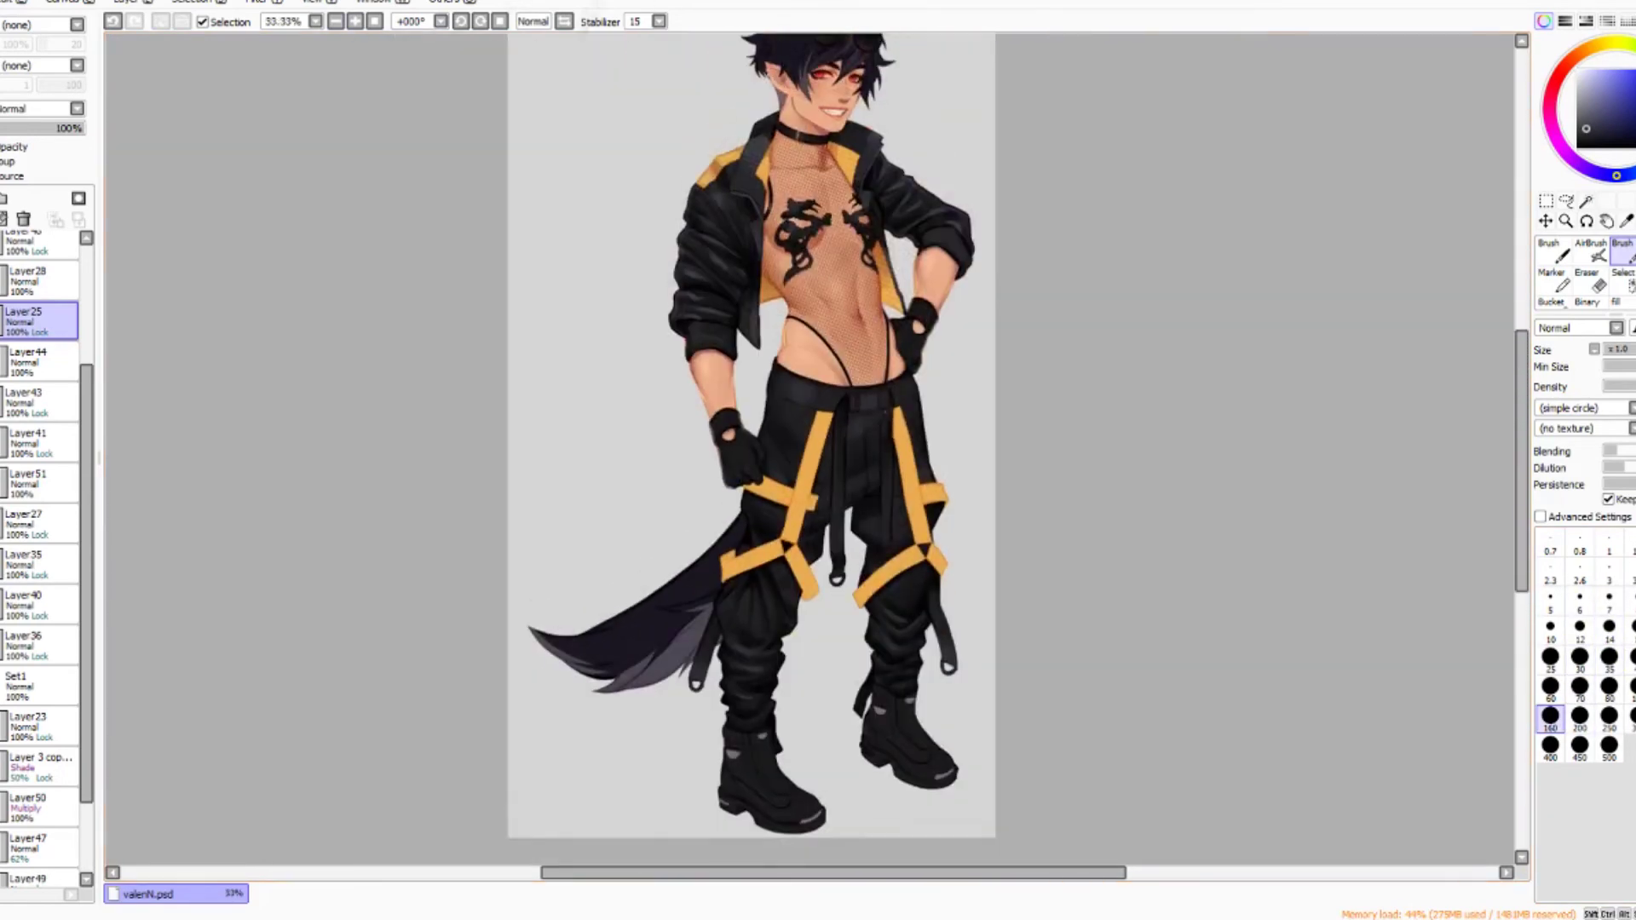
Add a new layer above the trousers layer and touch up the trousers with the Brush at size 30, checking it mirrored.
{"action": "key", "text": "h"}
{"action": "key", "text": "plus"}
{"action": "scroll", "coordinate": [810, 448], "scroll_direction": "down", "scroll_amount": 3}
{"action": "key", "text": "h"}
{"action": "key", "text": "ctrl+shift+n"}
{"action": "key", "text": "bracketleft"}
{"action": "key", "text": "bracketleft"}
{"action": "key", "text": "bracketleft"}
{"action": "key", "text": "bracketleft"}
{"action": "key", "text": "bracketleft"}
{"action": "key", "text": "bracketleft"}
{"action": "key", "text": "bracketleft"}
{"action": "key", "text": "bracketleft"}
{"action": "key", "text": "bracketleft"}
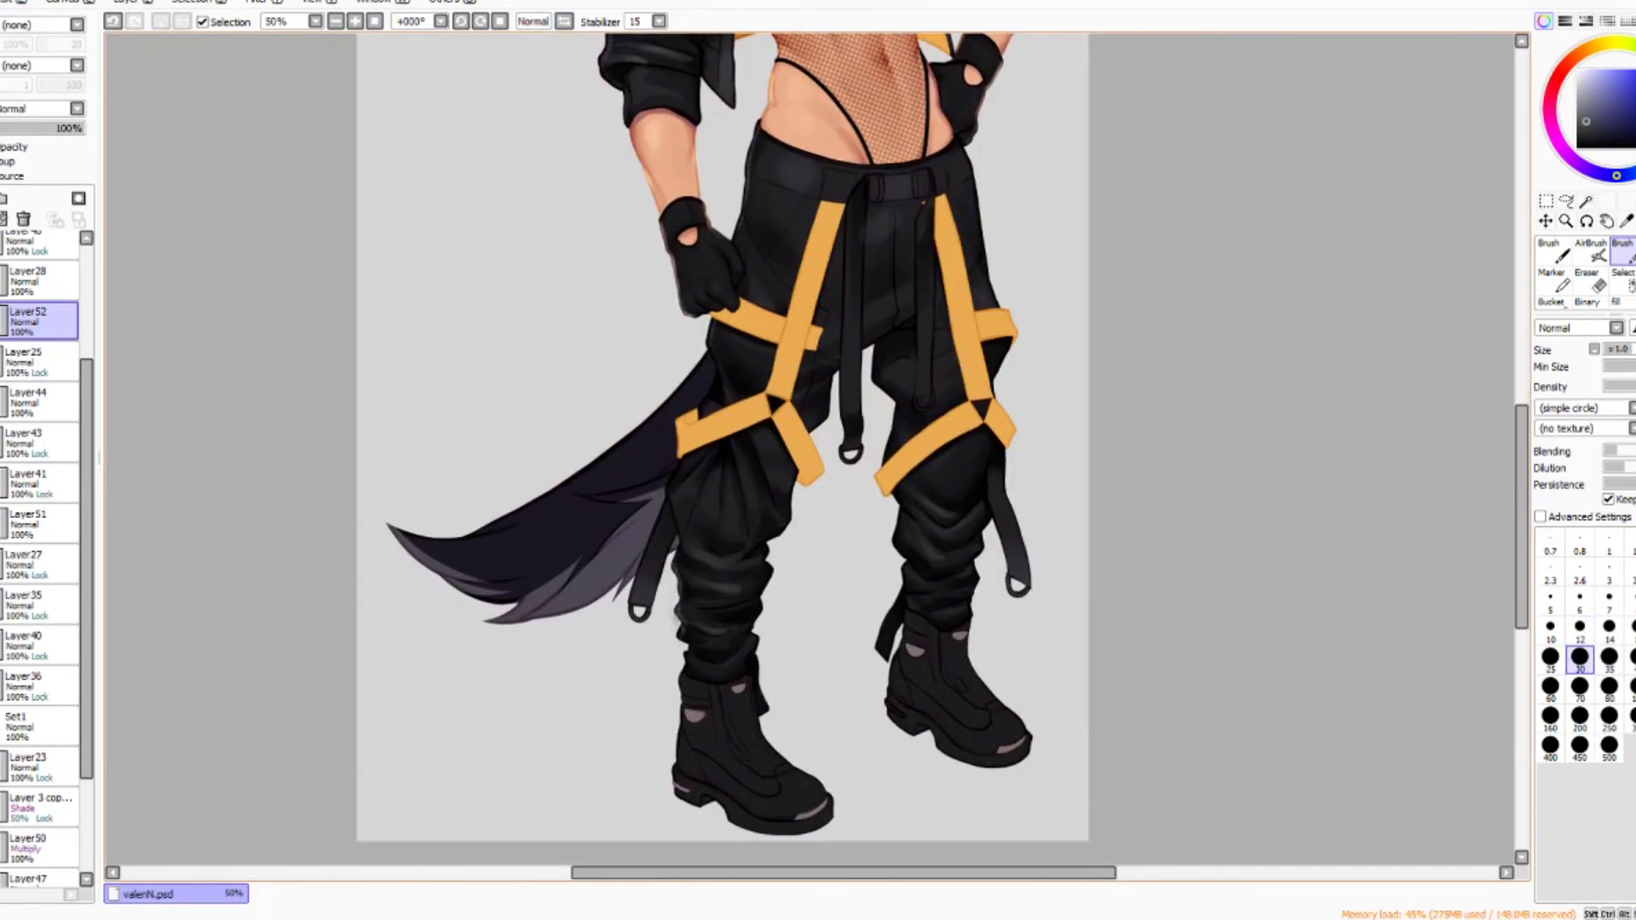
{"action": "key", "text": "minus"}
{"action": "key", "text": "h"}
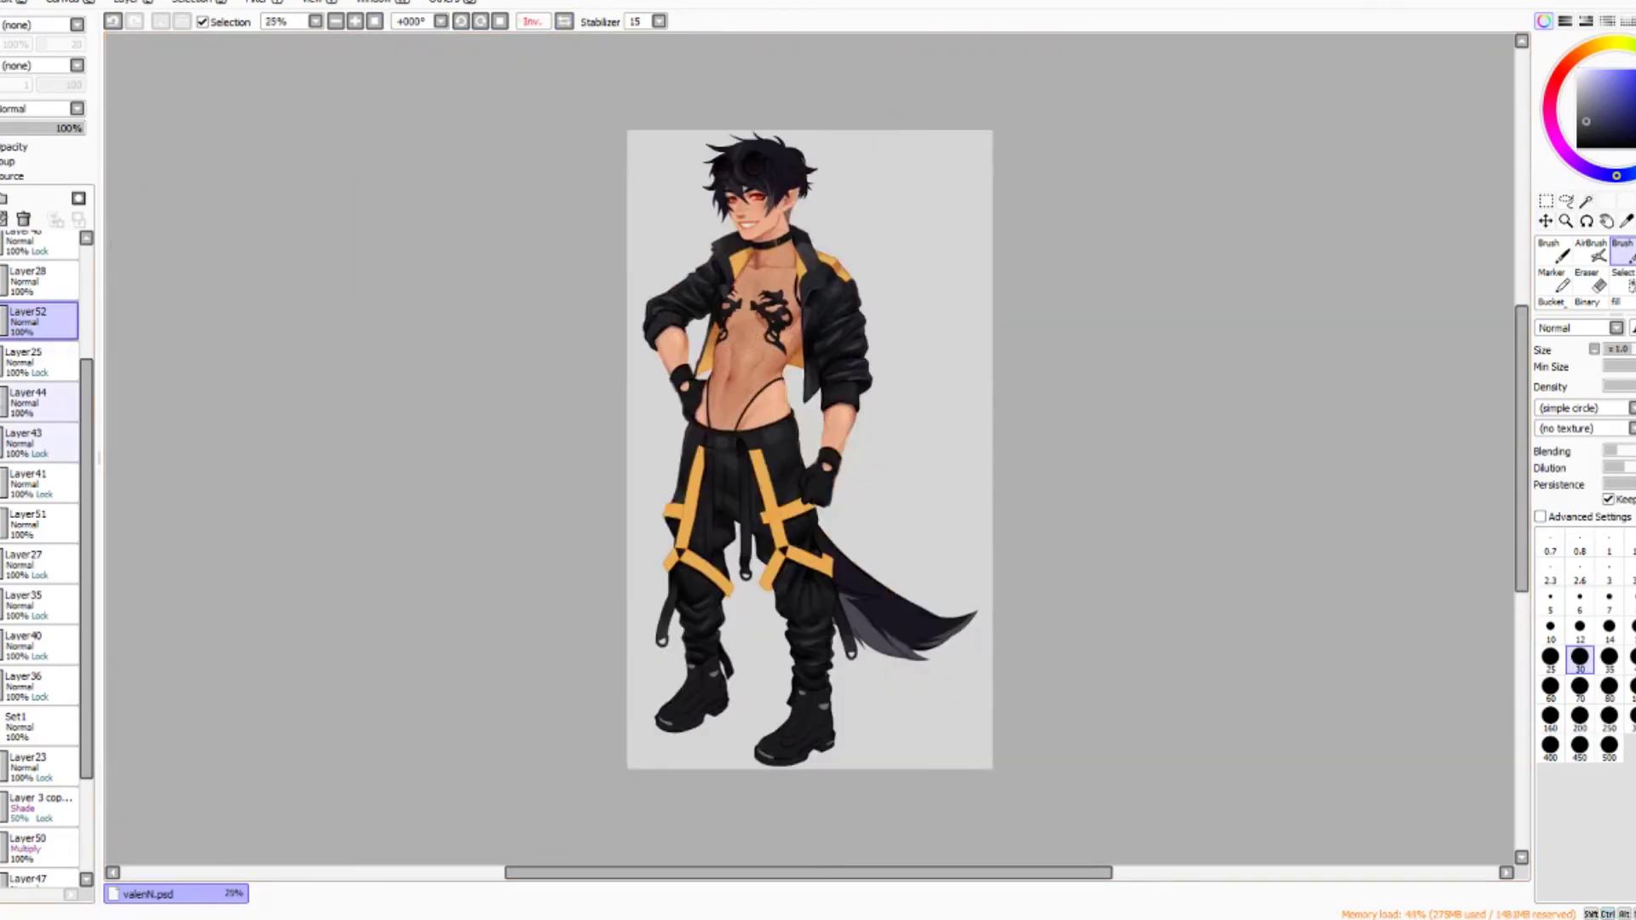
Lock the opacity of the orange straps' layer, Layer28, and begin shading the straps with the Marker at size 30 and larger.
{"action": "key", "text": "plus"}
{"action": "left_click", "coordinate": [41, 357]}
{"action": "key", "text": "minus"}
{"action": "key", "text": "h"}
{"action": "left_click", "coordinate": [41, 279]}
{"action": "scroll", "coordinate": [810, 447], "scroll_direction": "down", "scroll_amount": 3}
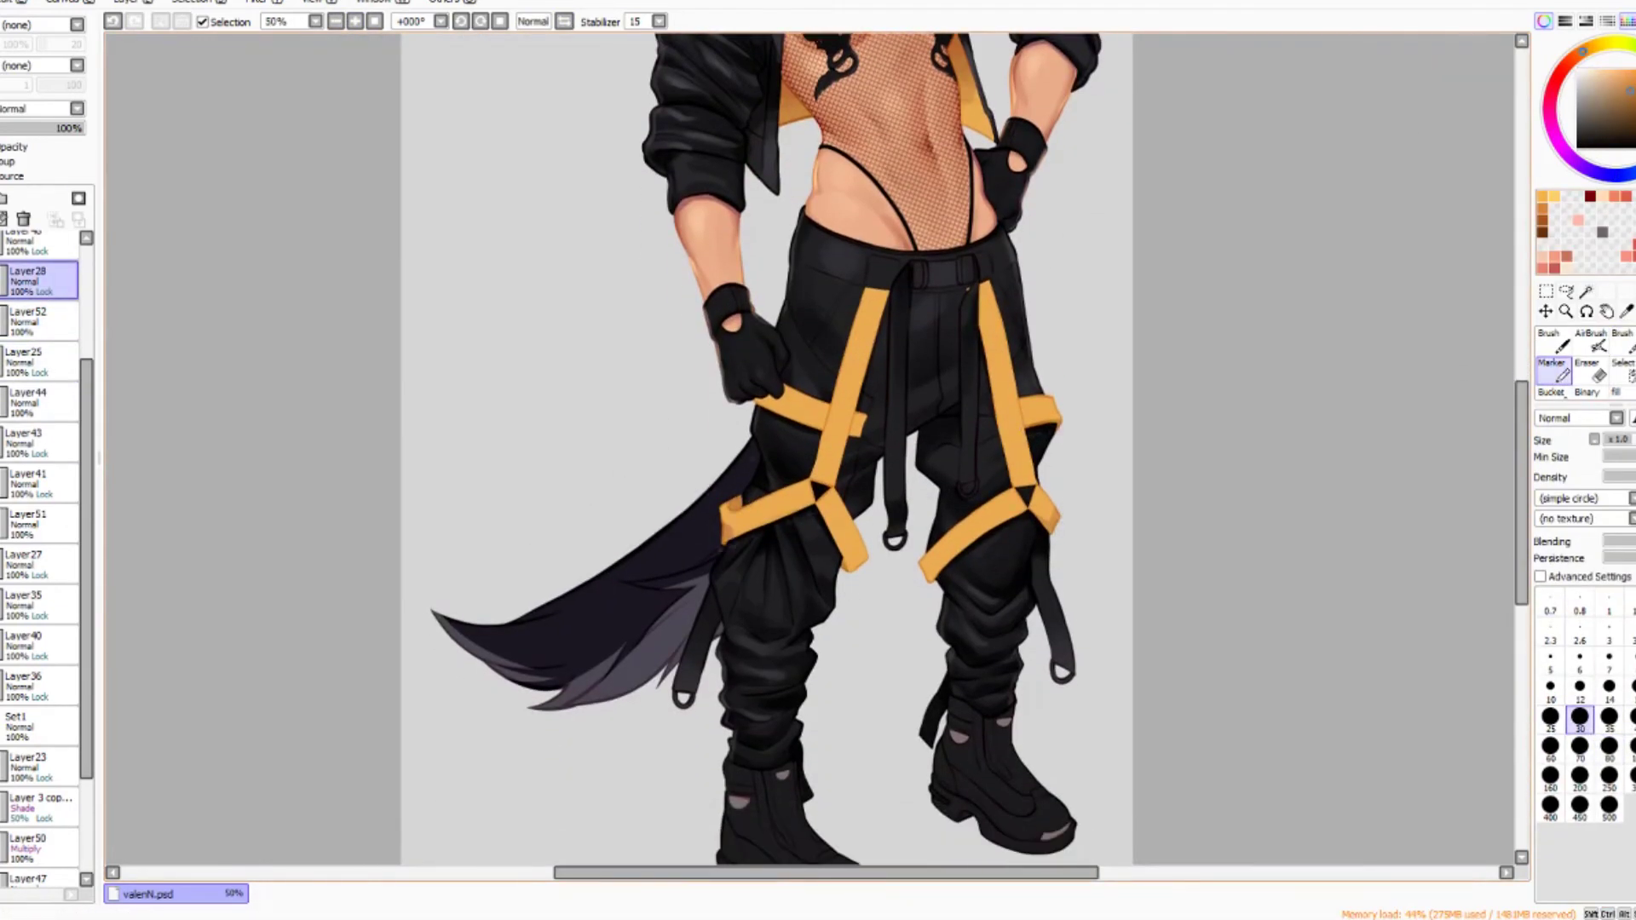
{"action": "key", "text": "bracketright"}
{"action": "key", "text": "bracketright"}
{"action": "key", "text": "bracketright"}
{"action": "key", "text": "bracketright"}
{"action": "key", "text": "h"}
Darken the overlaps and edges of the orange straps with a smaller Marker, working in normal and mirrored view.
{"action": "key", "text": "bracketleft"}
{"action": "key", "text": "bracketleft"}
{"action": "key", "text": "bracketleft"}
{"action": "key", "text": "bracketleft"}
{"action": "key", "text": "bracketleft"}
{"action": "key", "text": "h"}
{"action": "key", "text": "bracketleft"}
{"action": "key", "text": "bracketleft"}
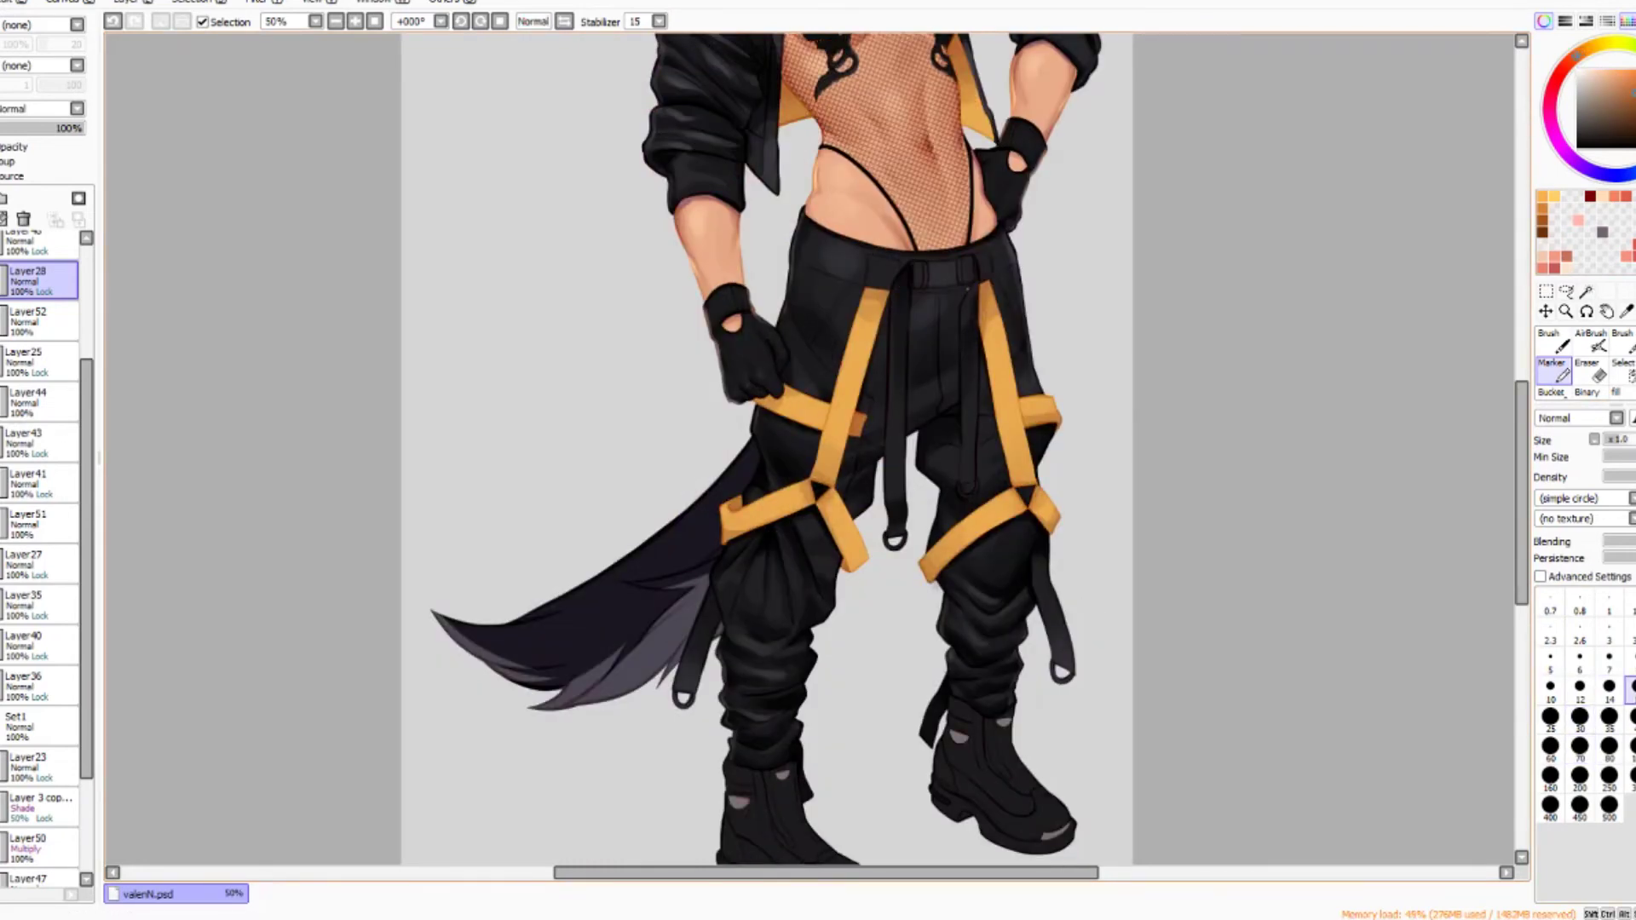
{"action": "key", "text": "h"}
{"action": "key", "text": "bracketright"}
{"action": "key", "text": "bracketright"}
{"action": "key", "text": "h"}
Even out the orange straps' shading with the Marker at size 70 and check the full figure mirrored.
{"action": "key", "text": "minus"}
{"action": "key", "text": "bracketright"}
{"action": "key", "text": "bracketright"}
{"action": "key", "text": "bracketright"}
{"action": "key", "text": "bracketright"}
{"action": "key", "text": "bracketright"}
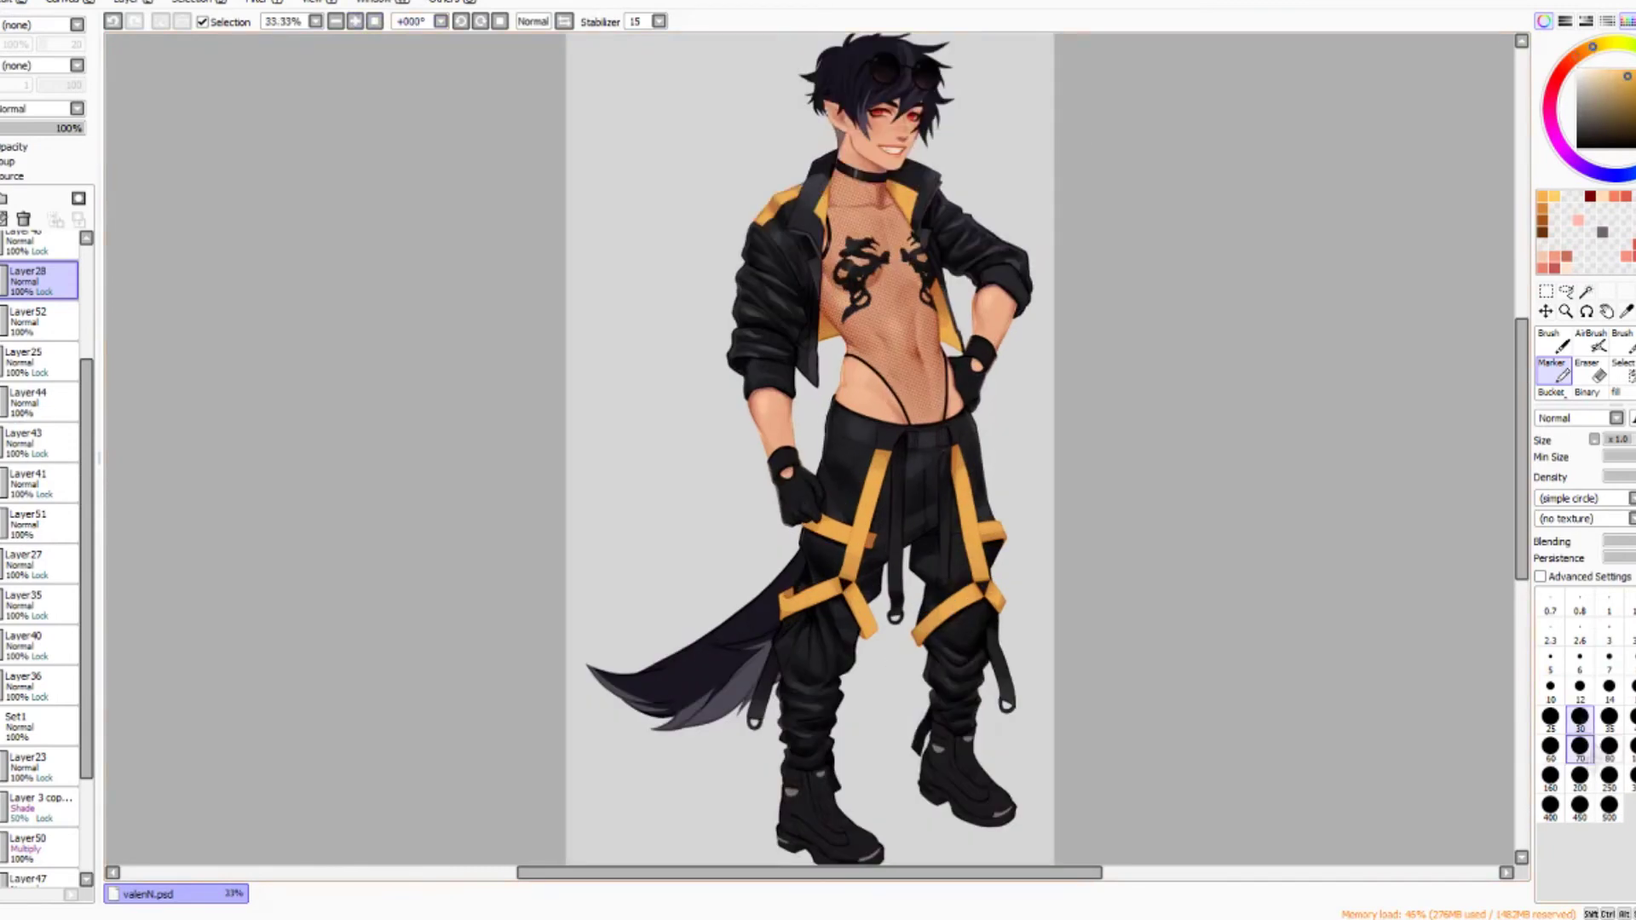
{"action": "key", "text": "h"}
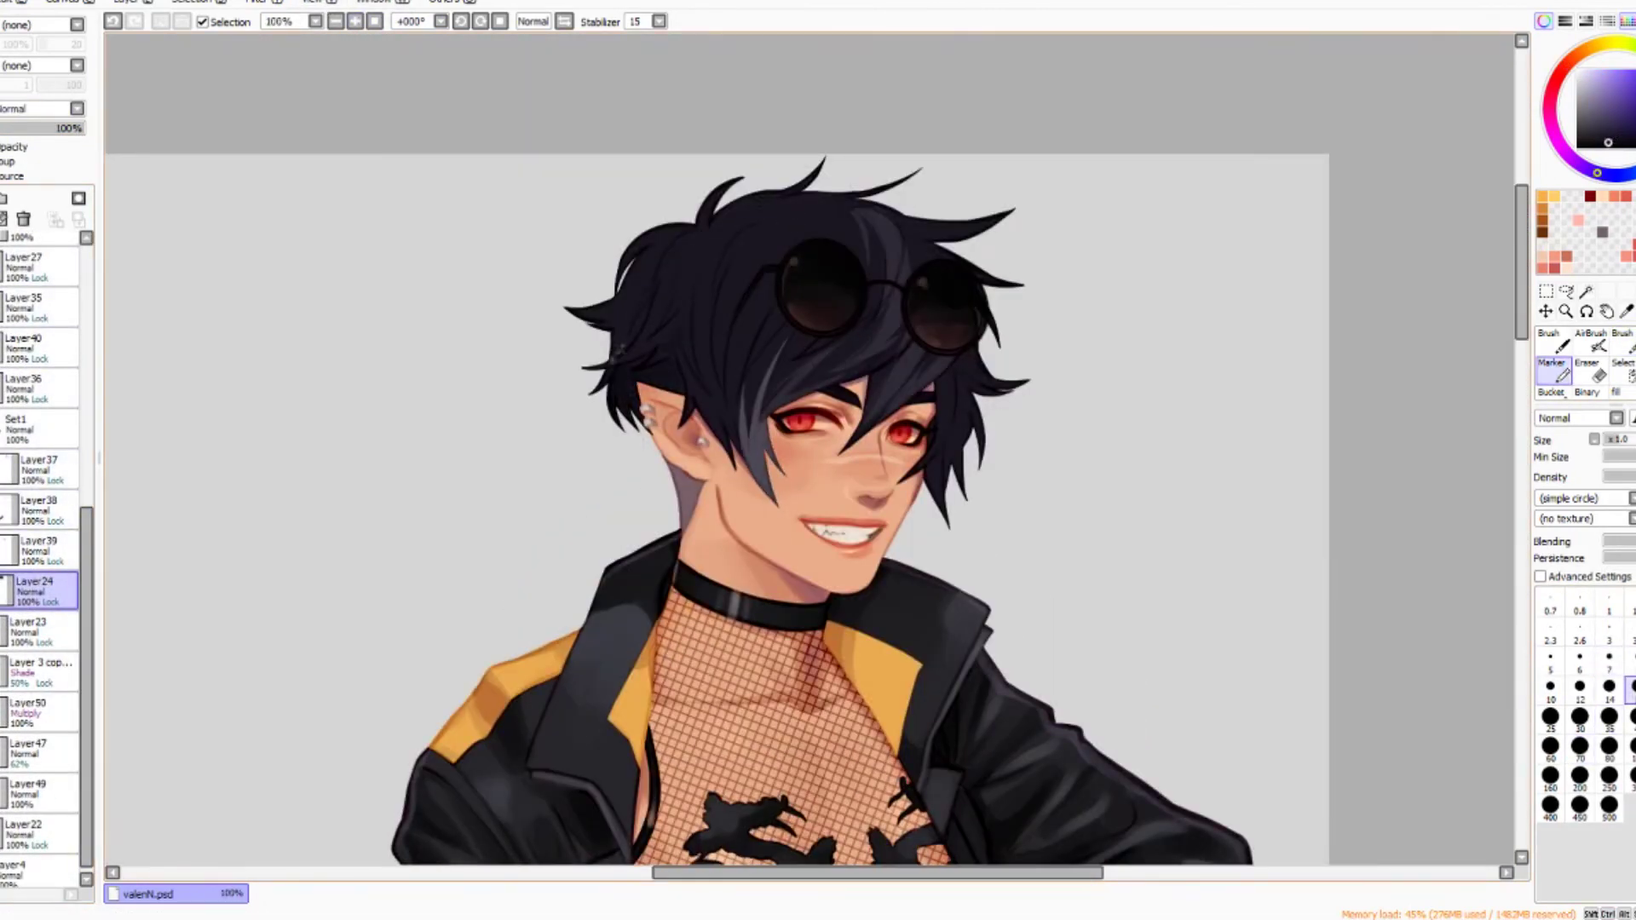
Paint fine strands through the dark hair on Layer24 with the hair brush at size 12, checking both view orientations.
{"action": "scroll", "coordinate": [1577, 358], "scroll_direction": "down", "scroll_amount": 2}
{"action": "left_click", "coordinate": [1558, 370]}
{"action": "left_click", "coordinate": [1580, 717]}
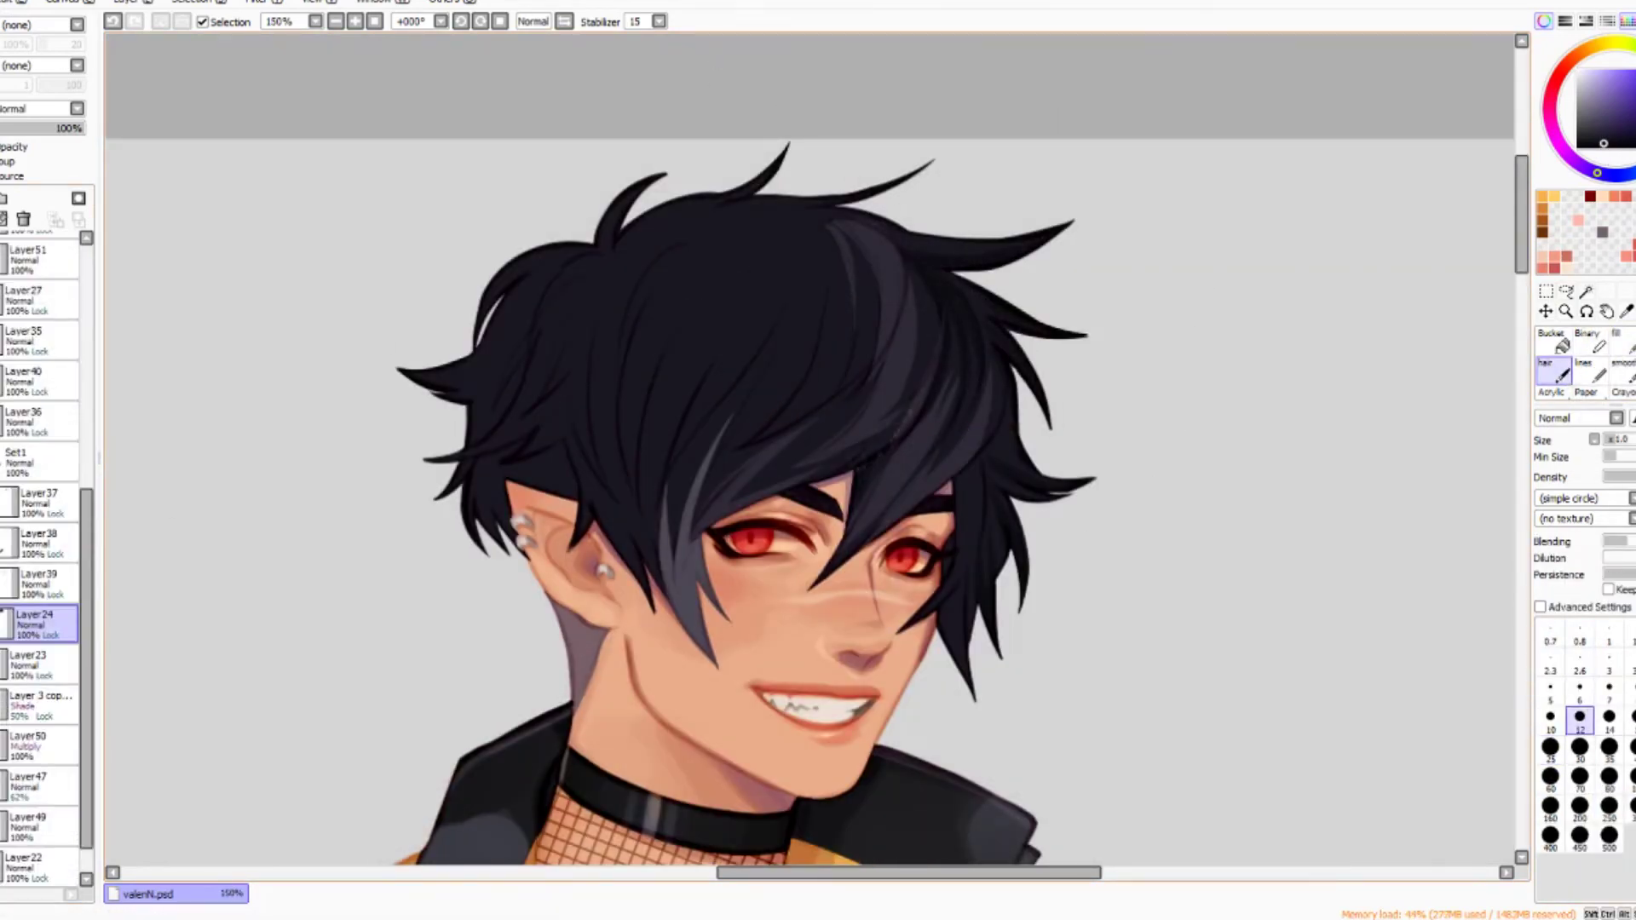
{"action": "key", "text": "h"}
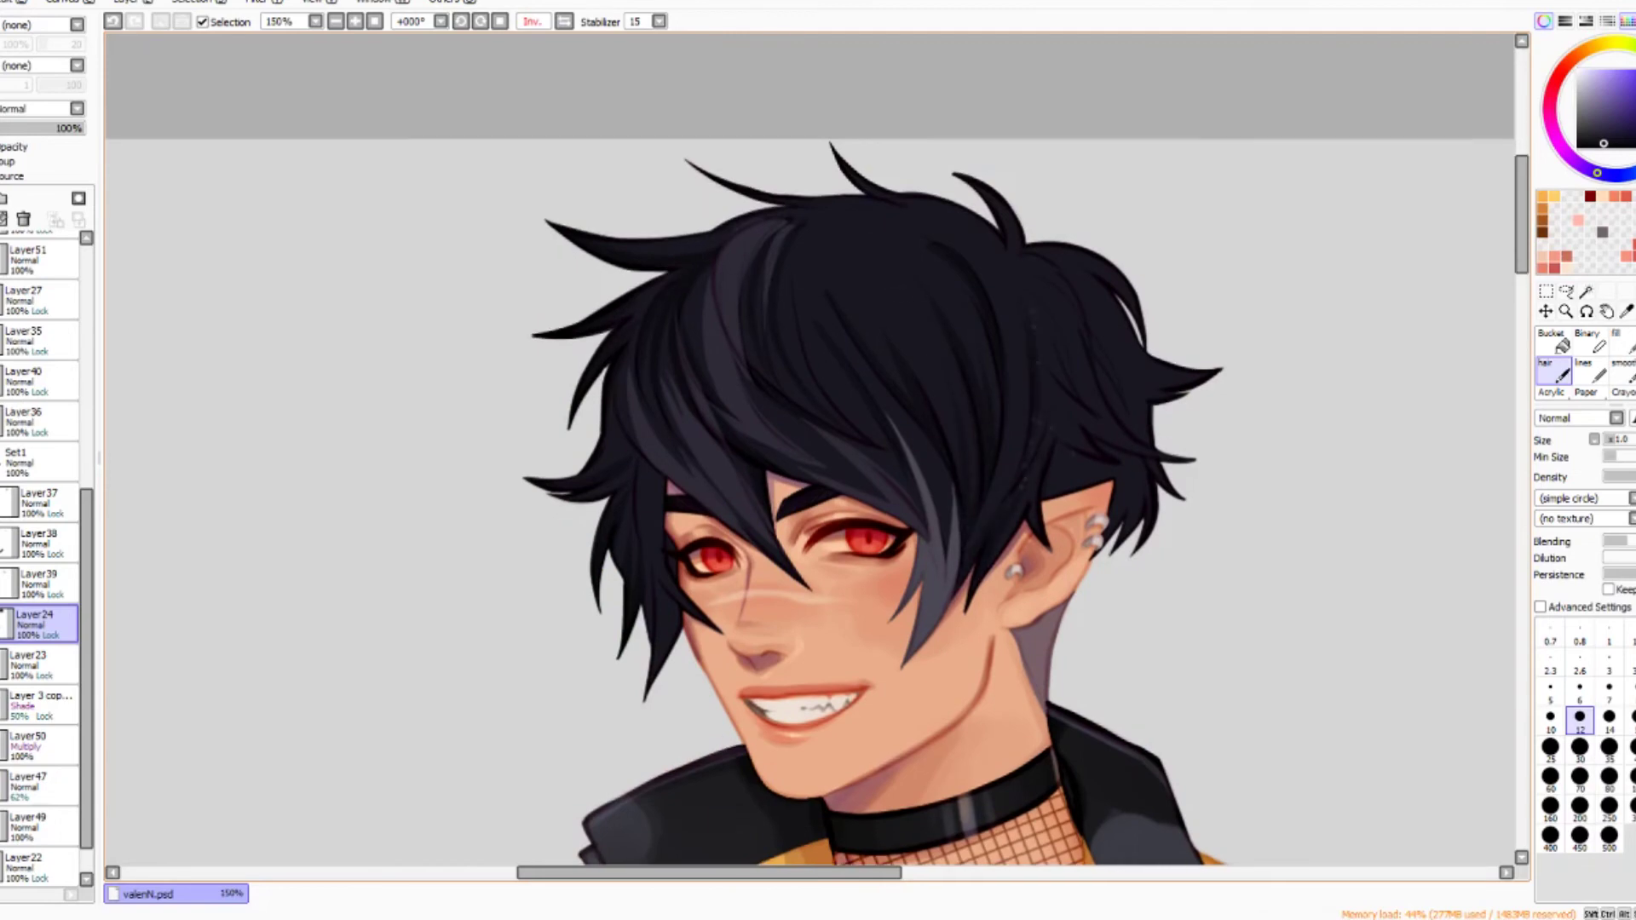
{"action": "key", "text": "h"}
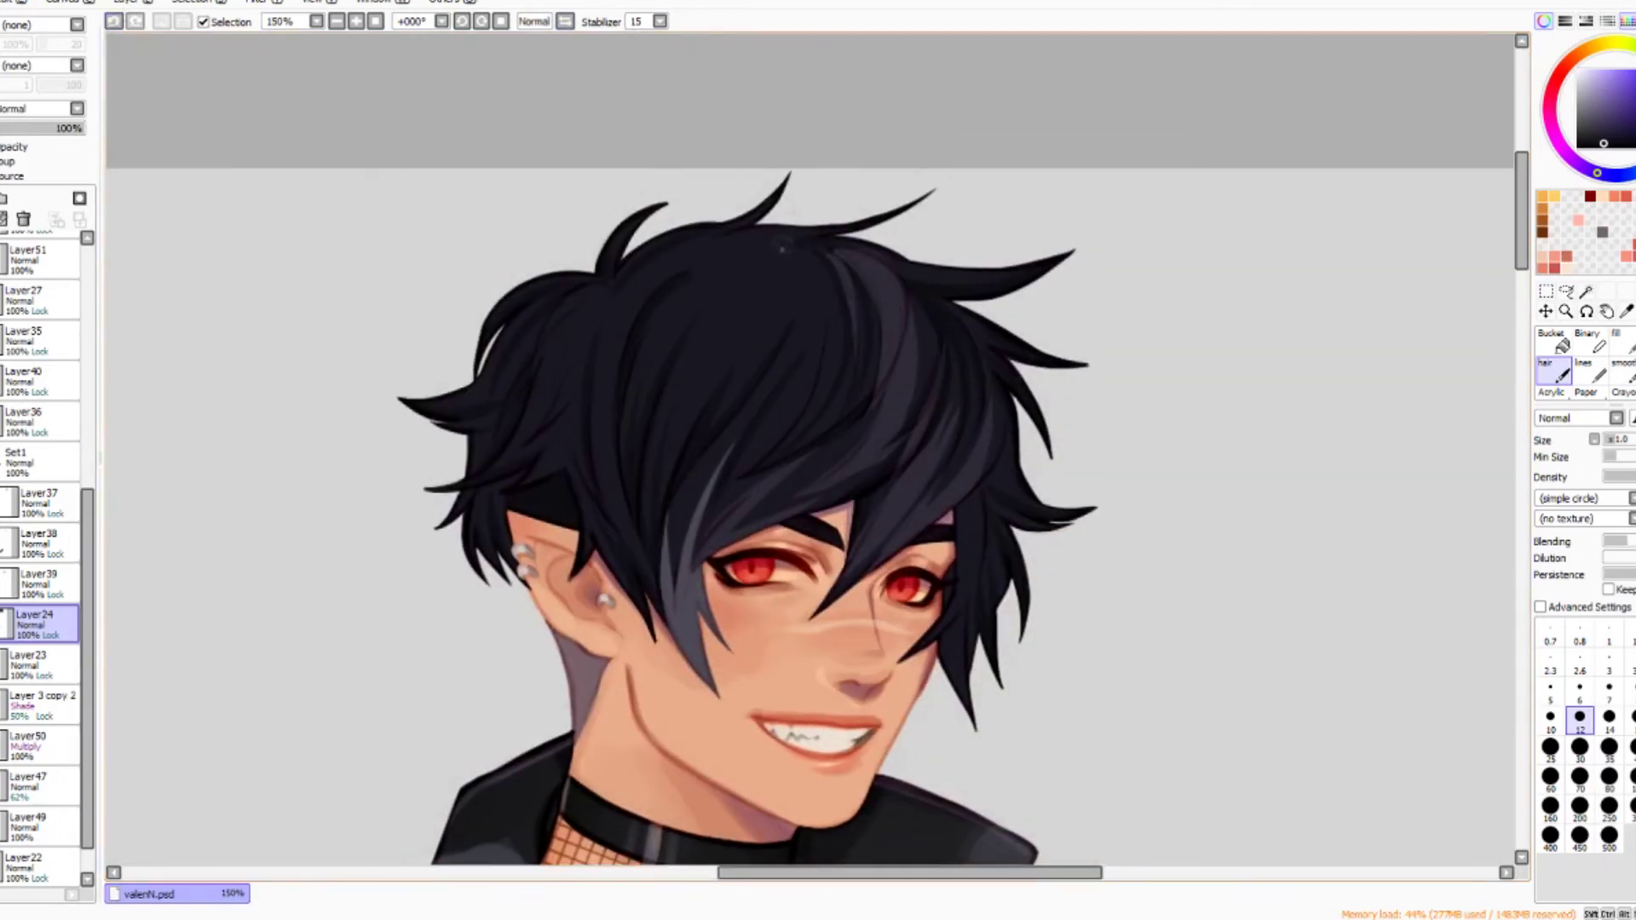
{"action": "scroll", "coordinate": [813, 139], "scroll_direction": "down", "scroll_amount": 1}
{"action": "key", "text": "h"}
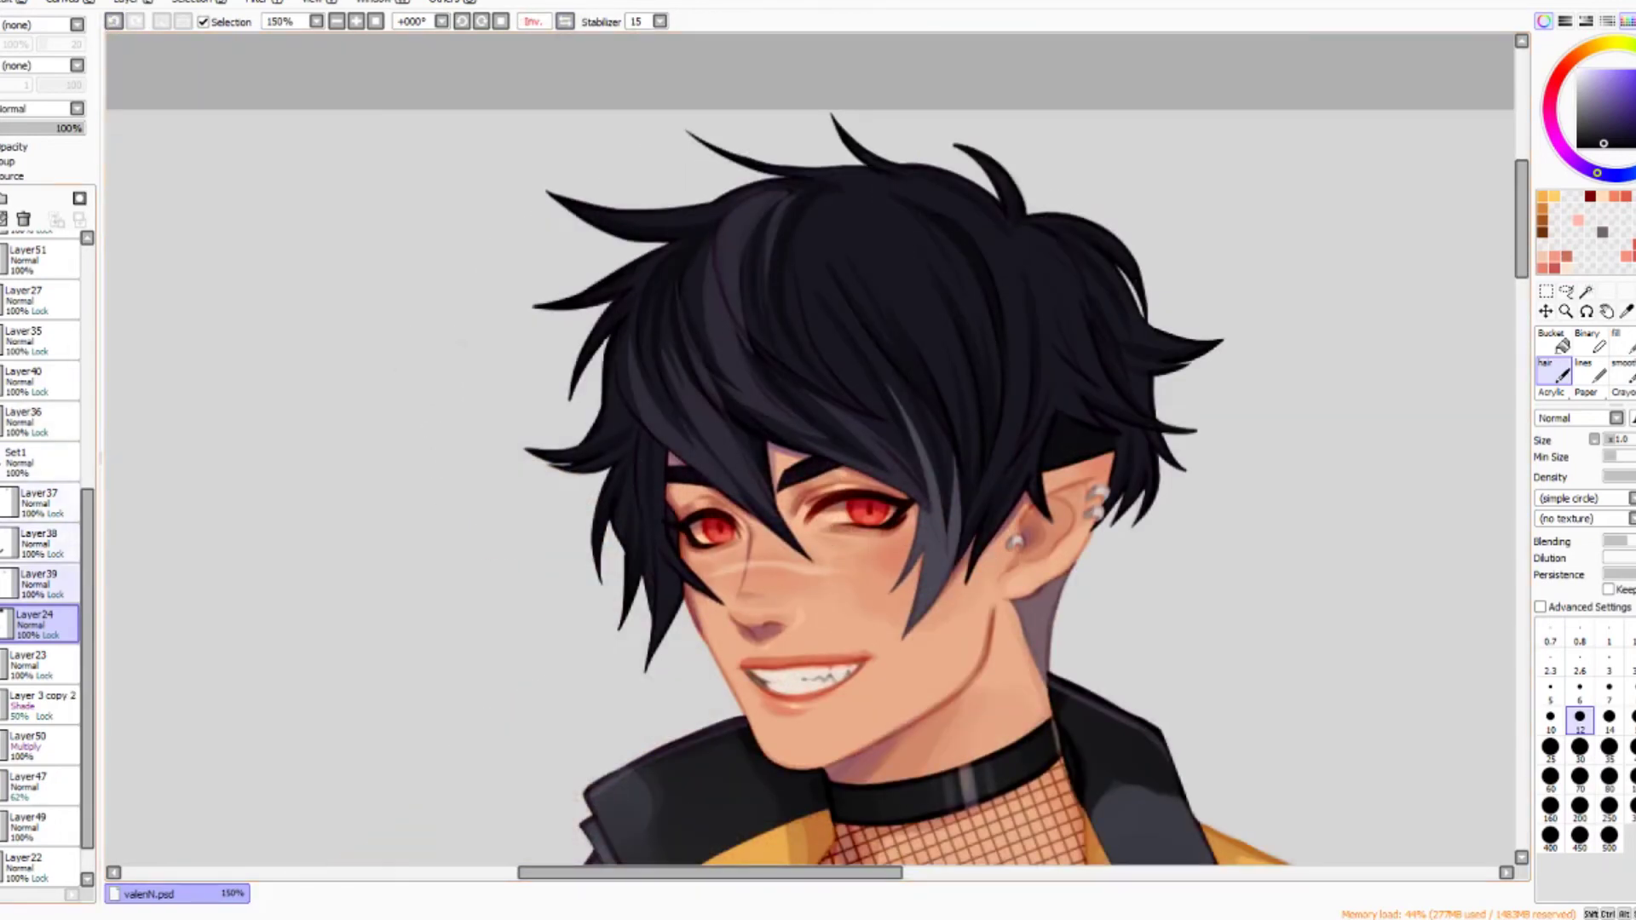
{"action": "key", "text": "h"}
{"action": "key", "text": "minus"}
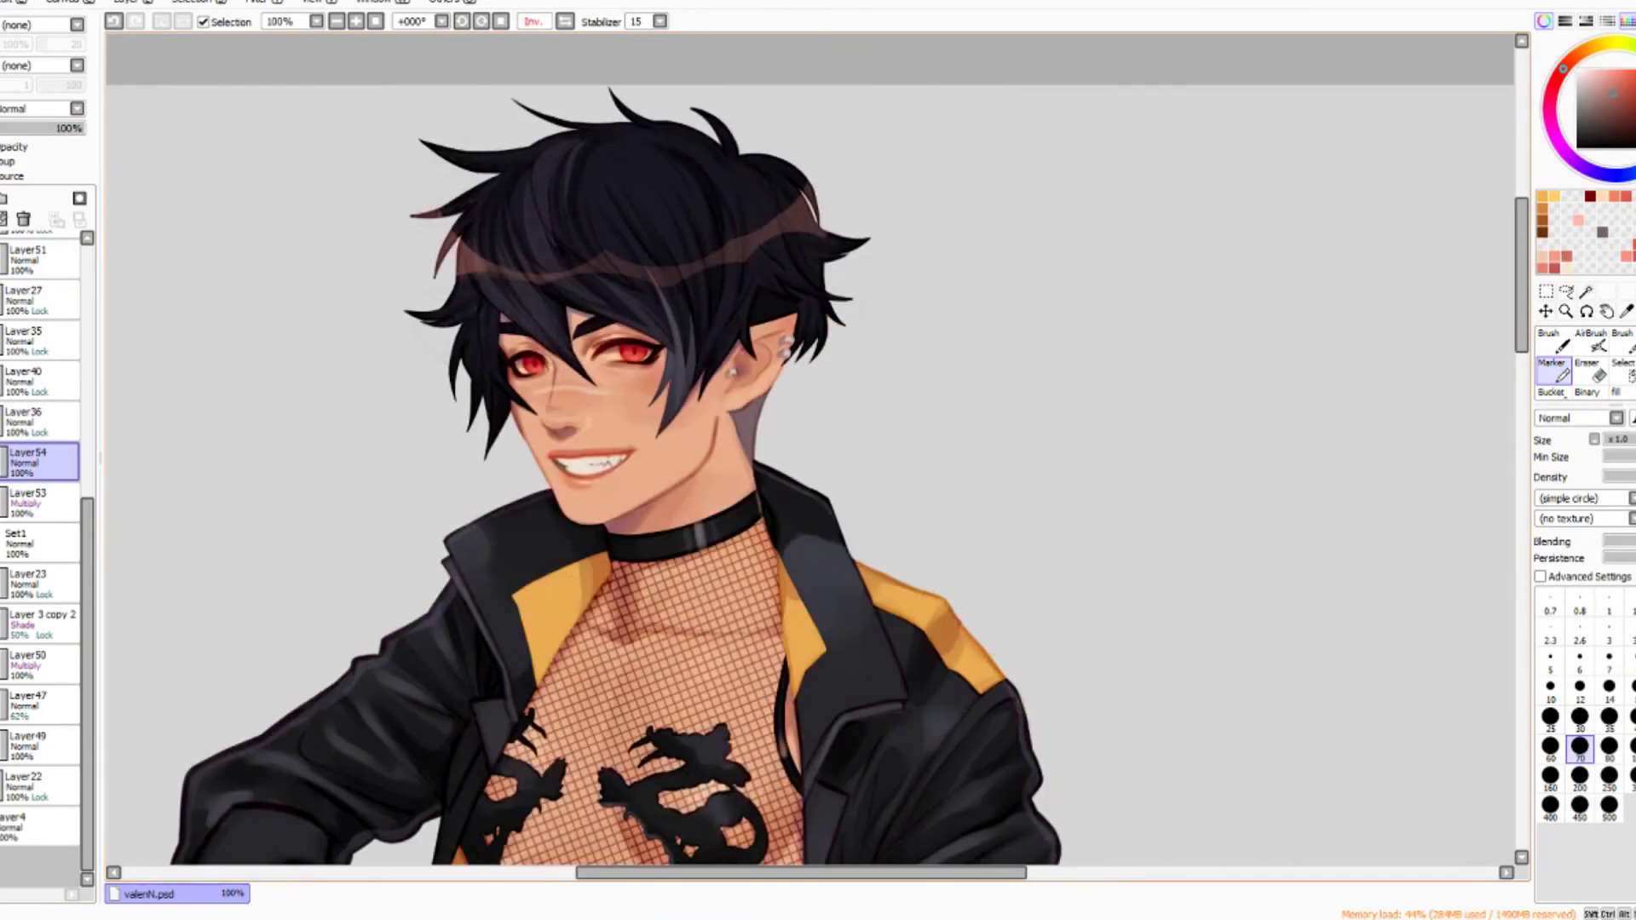
Refine the reddish highlight band across the hair on Layer54 with the Marker at size 14 and the Eraser.
{"action": "key", "text": "h"}
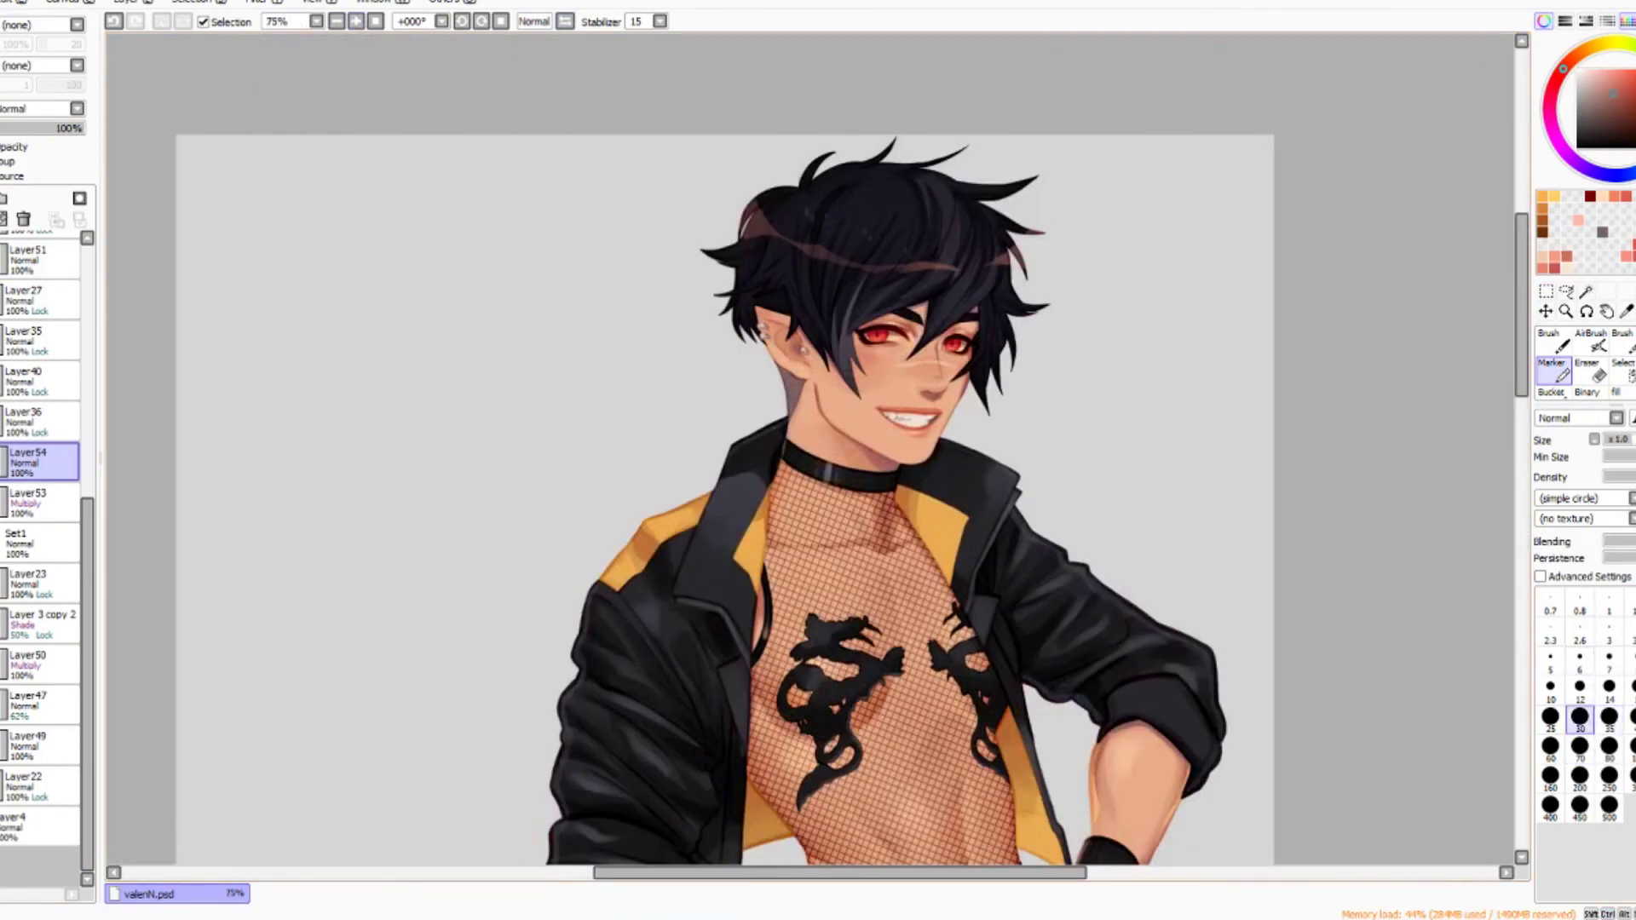
{"action": "left_click", "coordinate": [1609, 689]}
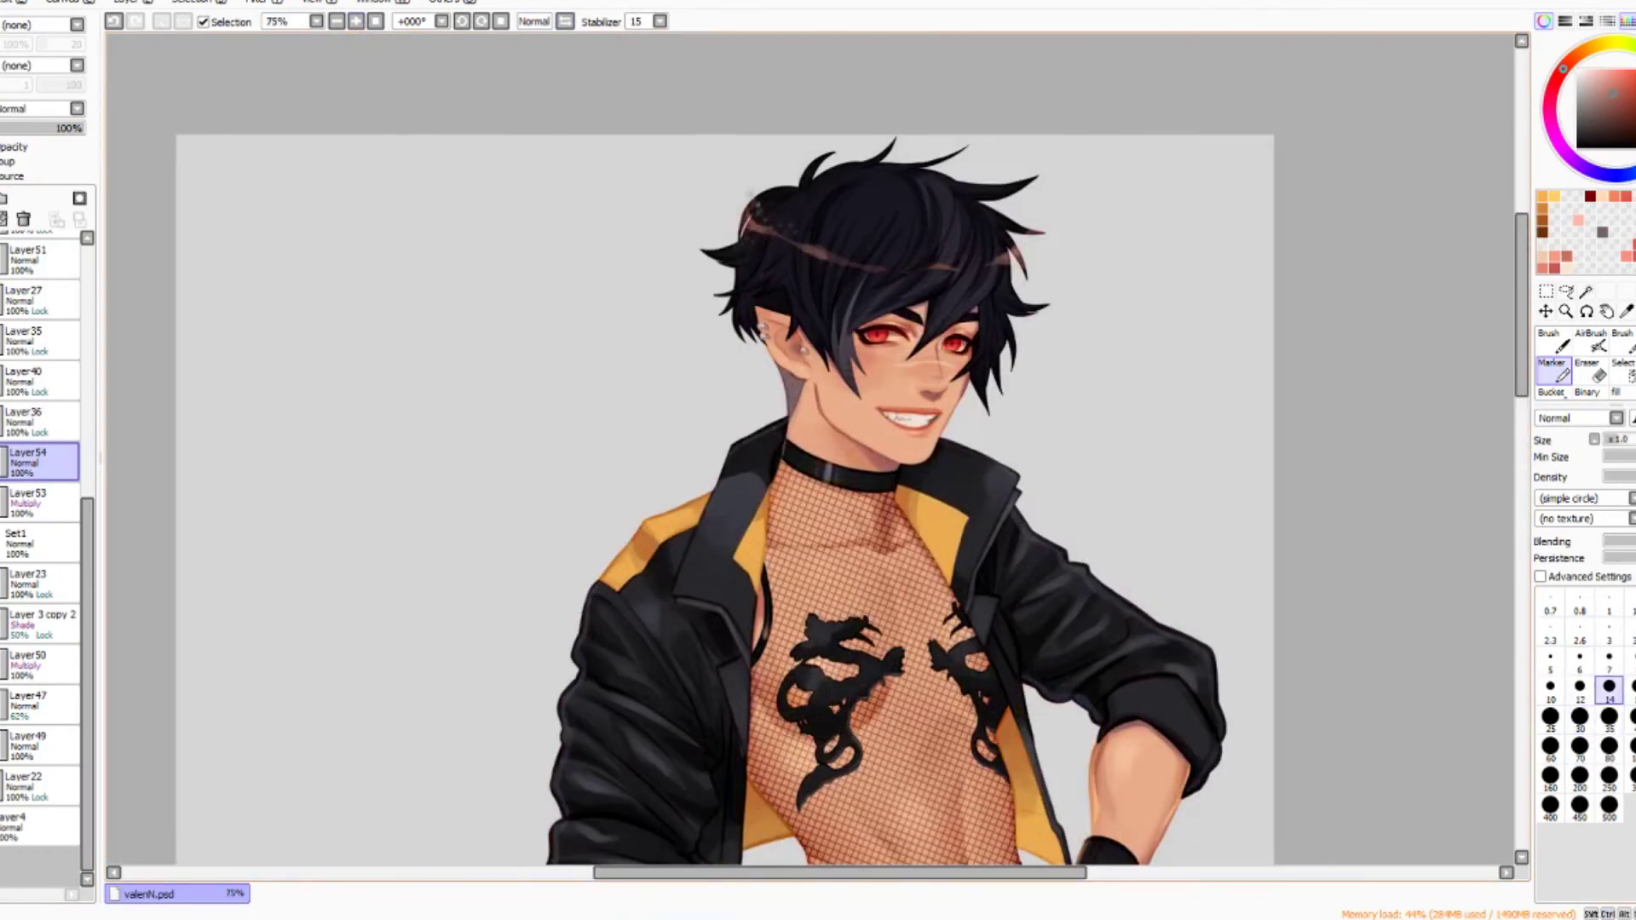
{"action": "key", "text": "e"}
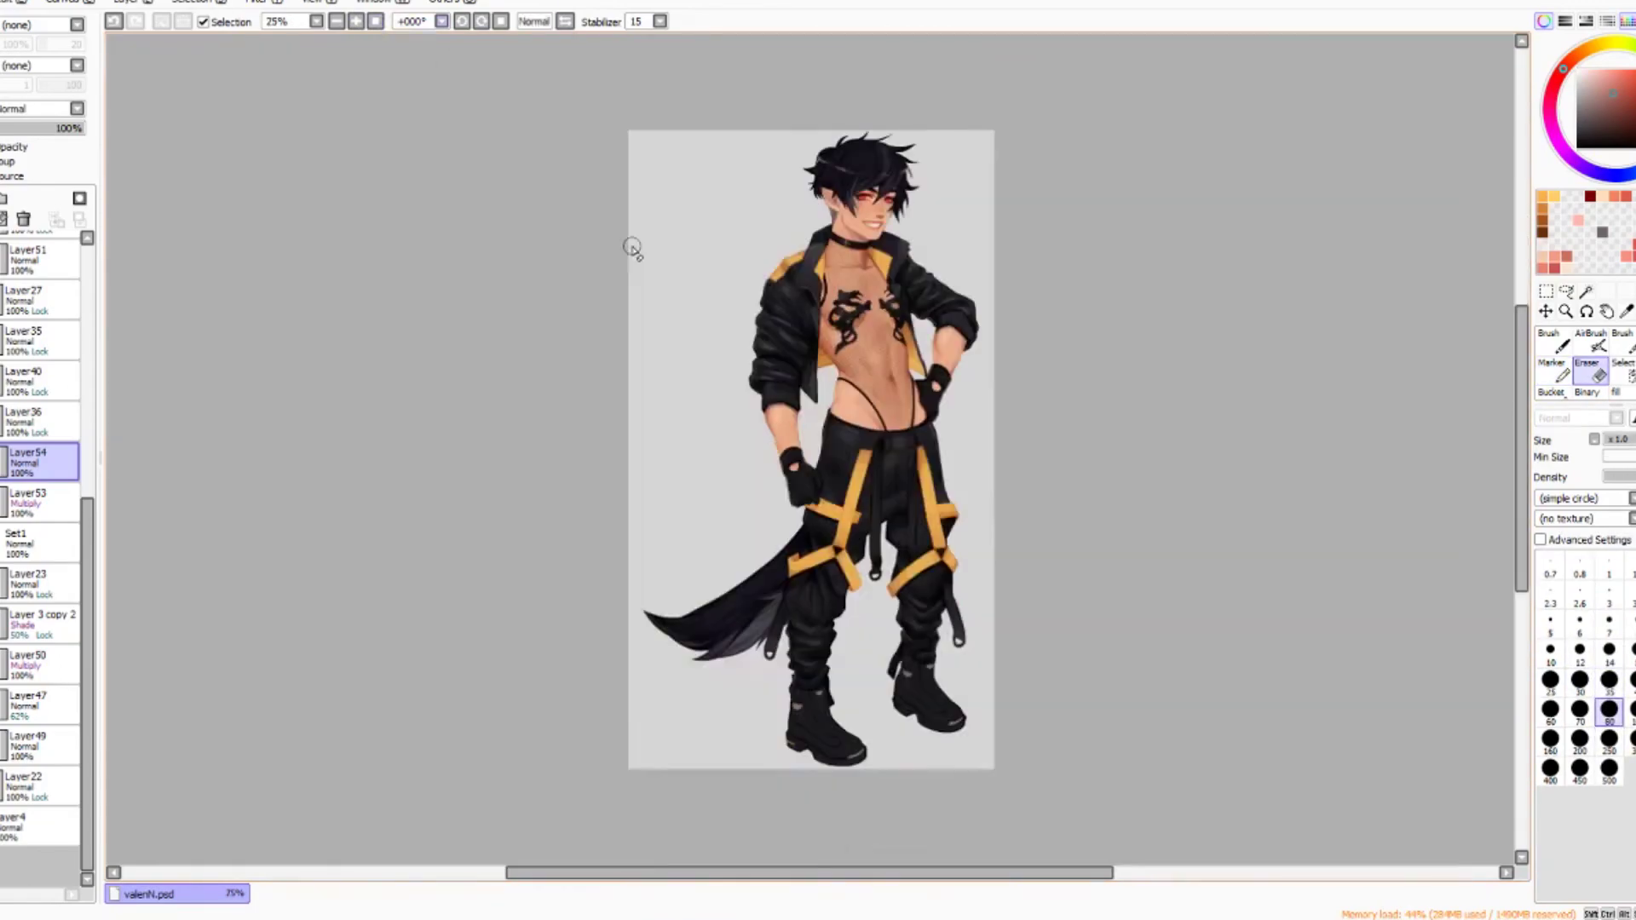